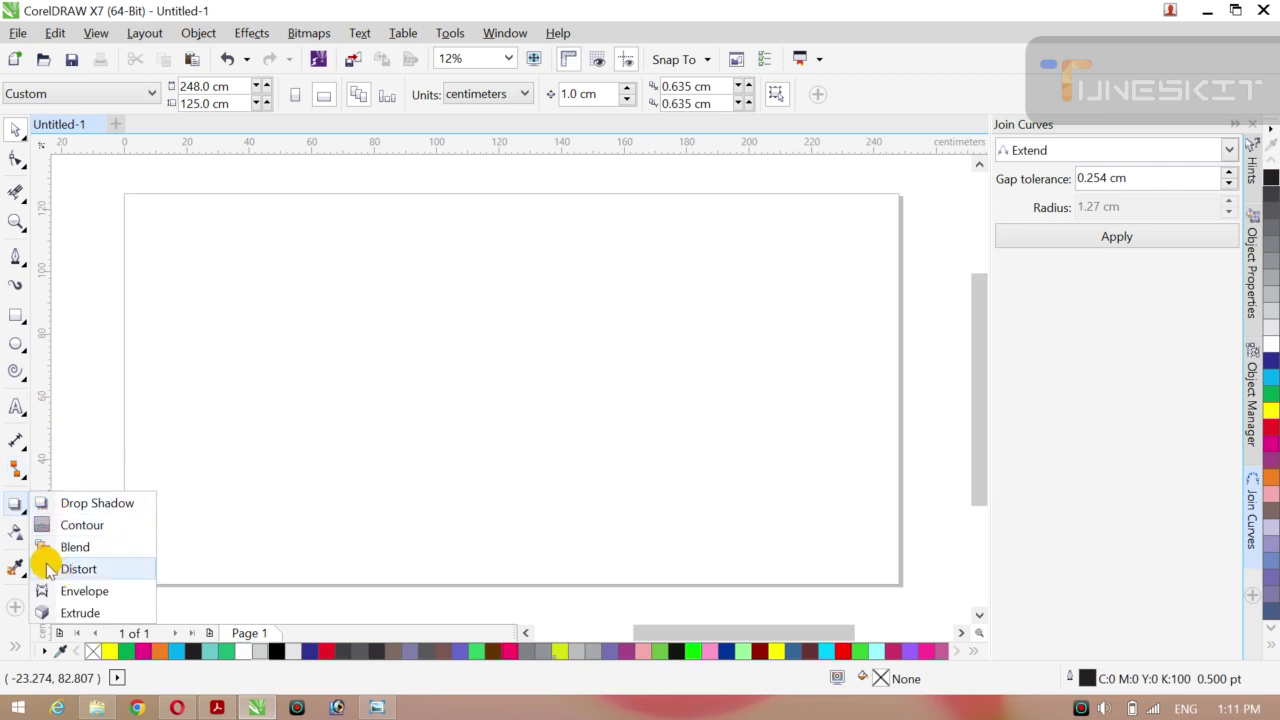
{"action": "left_click", "coordinate": [13, 562]}
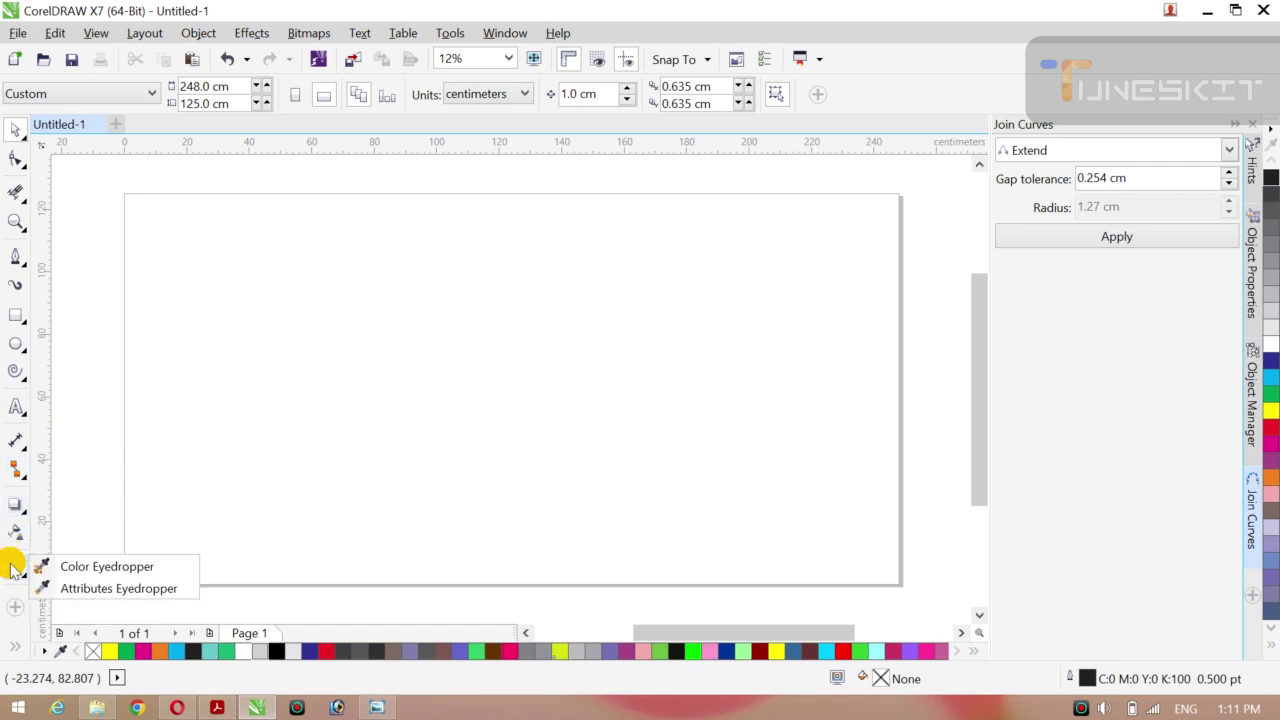
{"action": "left_click", "coordinate": [21, 514]}
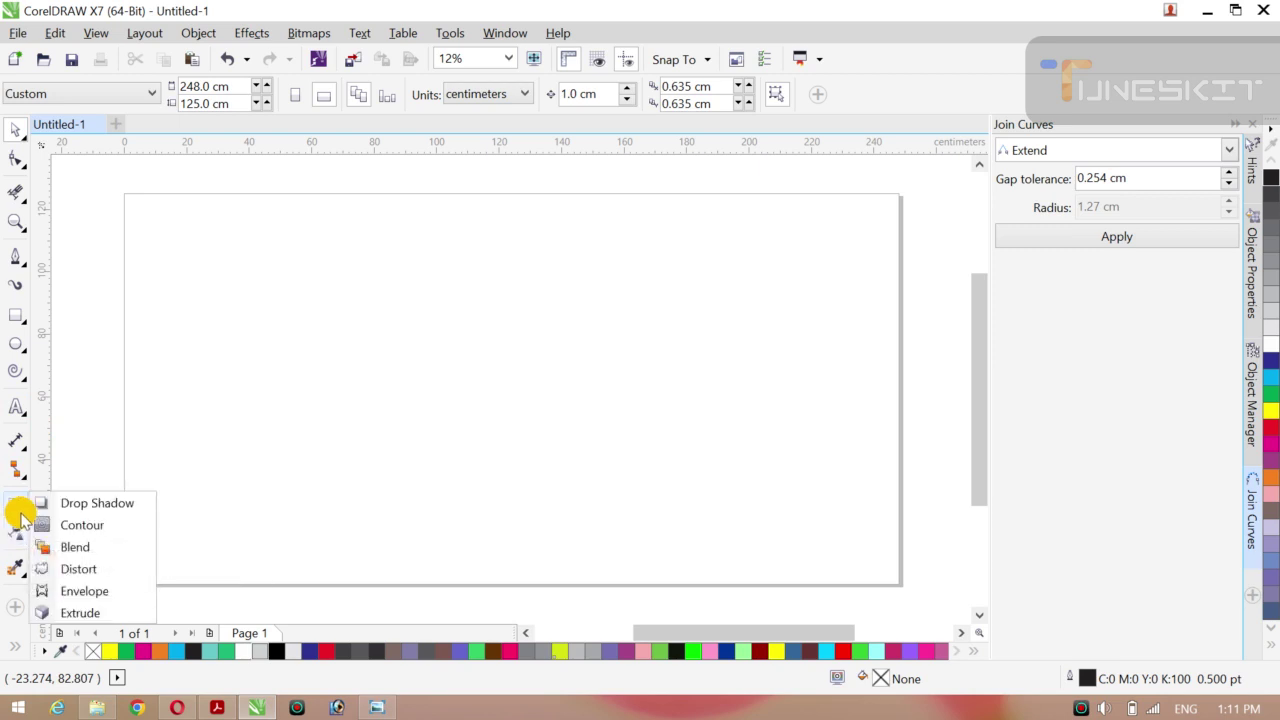
{"action": "mouse_move", "coordinate": [14, 566]}
{"action": "left_click", "coordinate": [12, 650]}
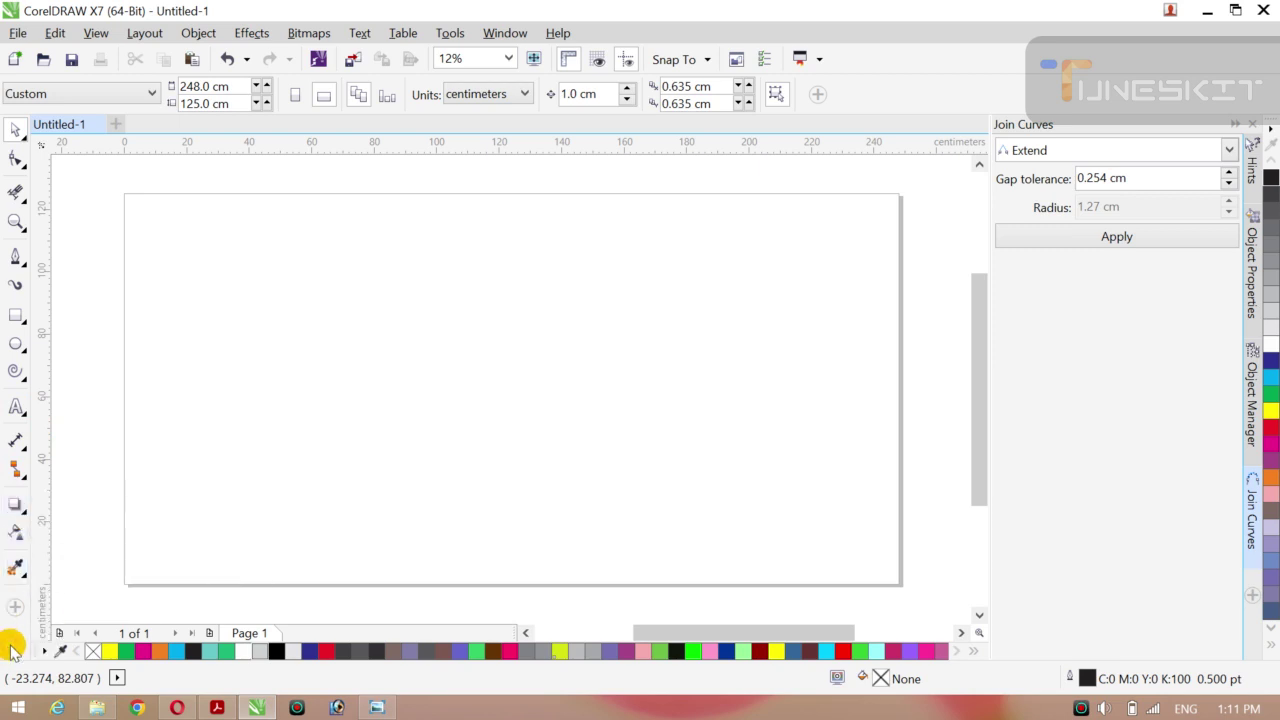
{"action": "left_click", "coordinate": [12, 650]}
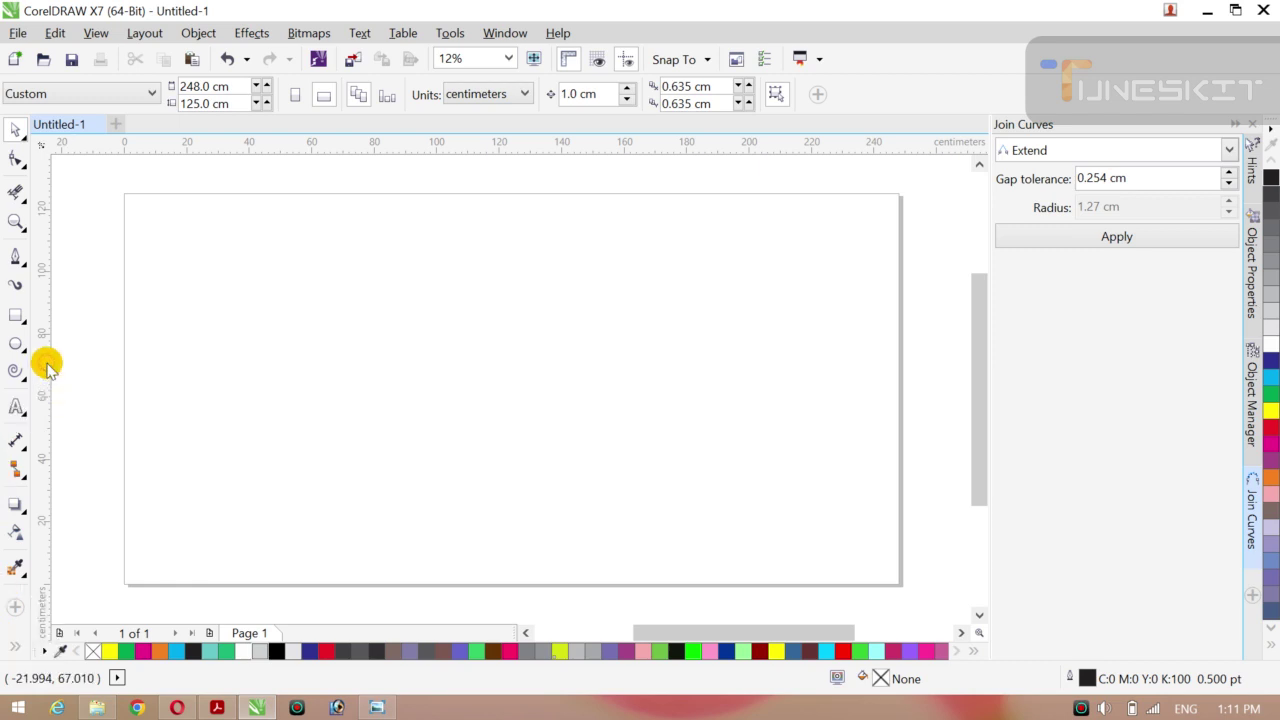
{"action": "left_click", "coordinate": [17, 344]}
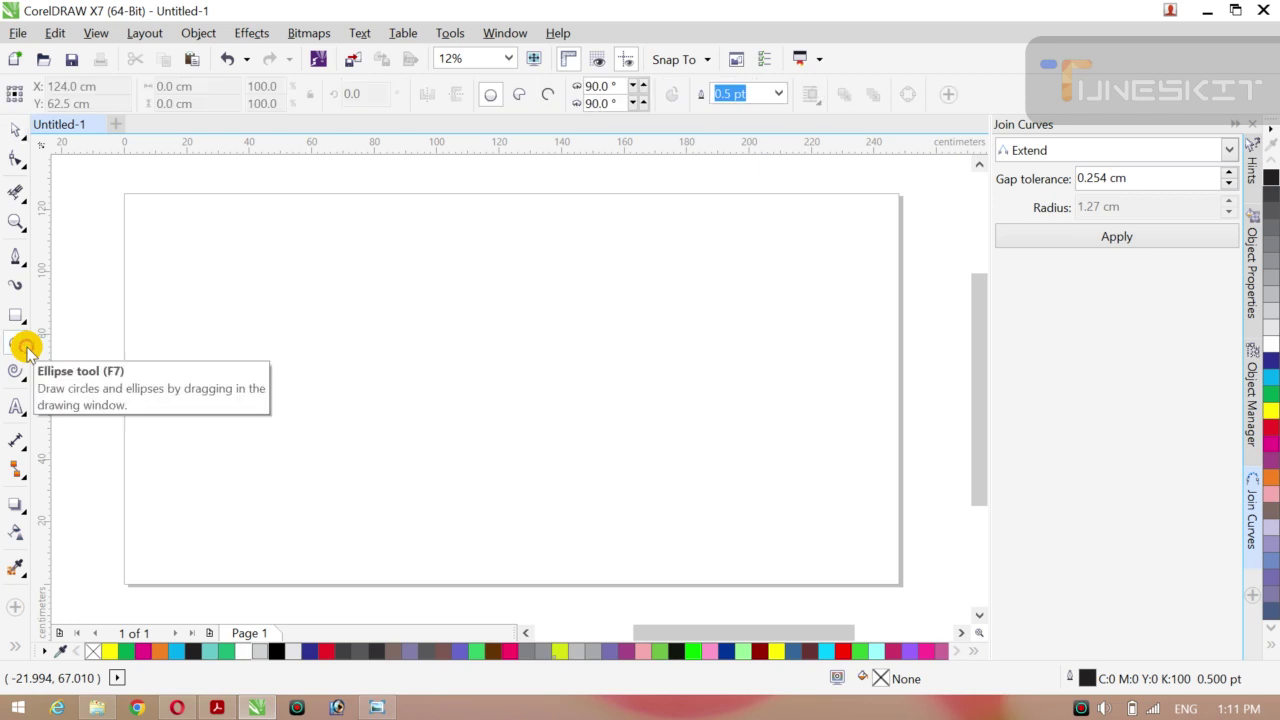
{"action": "left_click", "coordinate": [23, 347]}
{"action": "mouse_move", "coordinate": [25, 330]}
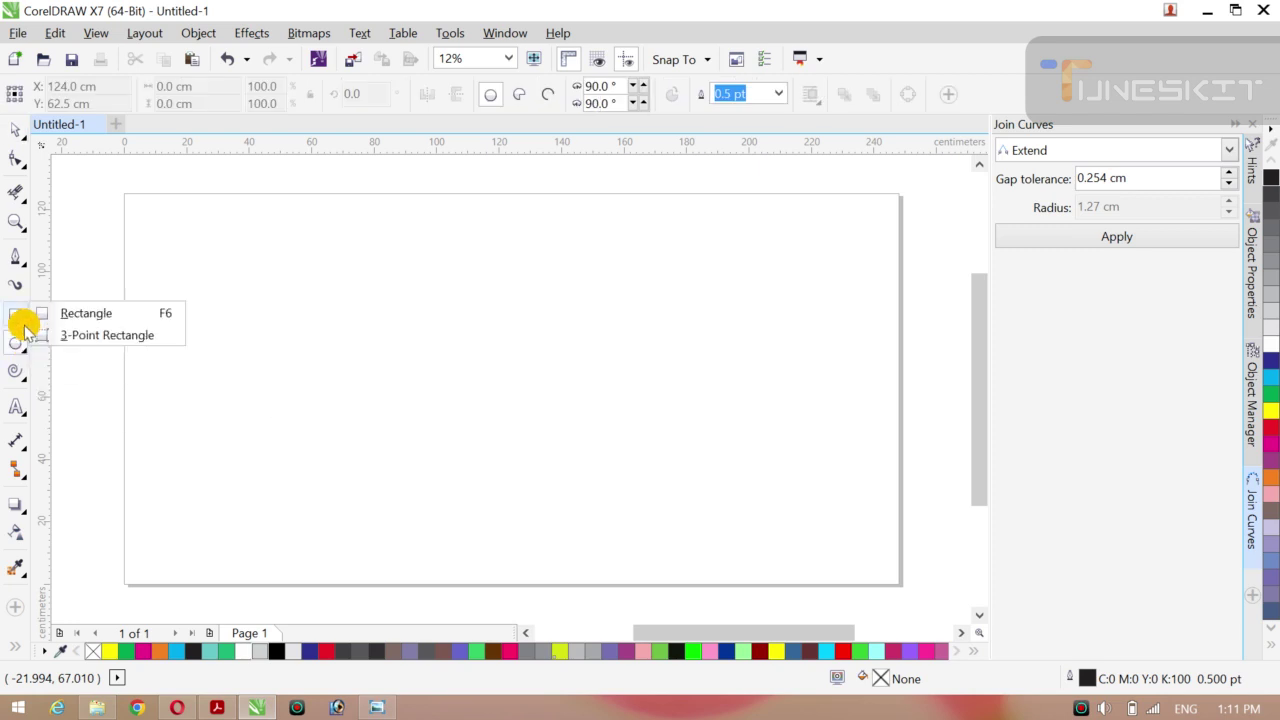
- Draw an arched 3-Point Curve opening to the lower left, about 58 cm wide and 63 cm high, in the page's left half and select it
{"action": "left_click", "coordinate": [22, 266]}
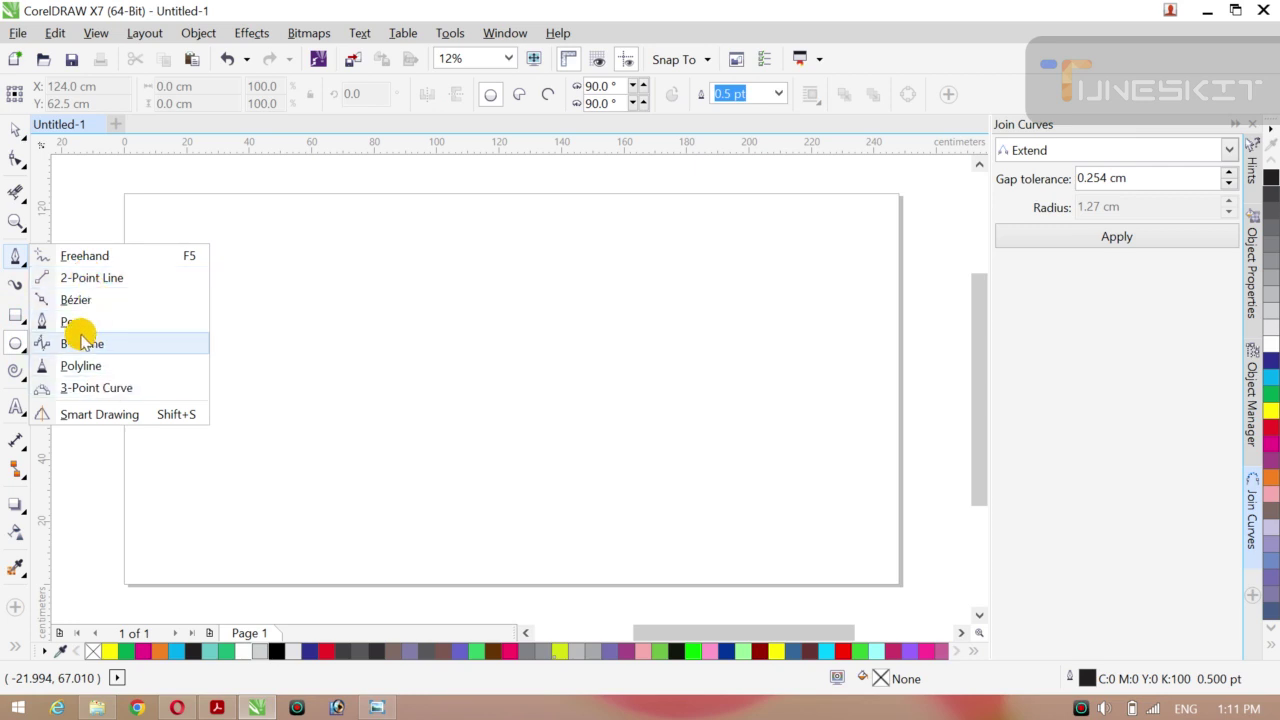
{"action": "left_click", "coordinate": [118, 387]}
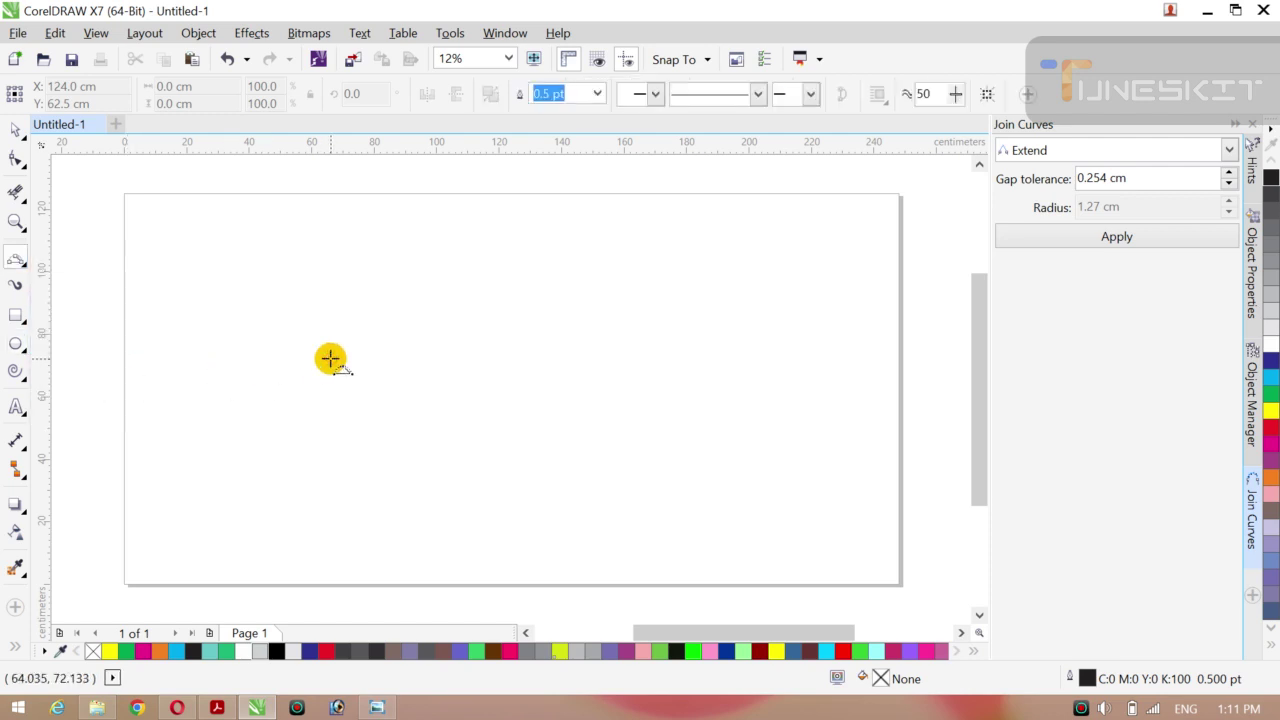
{"action": "left_click_drag", "start_coordinate": [331, 358], "coordinate": [446, 464]}
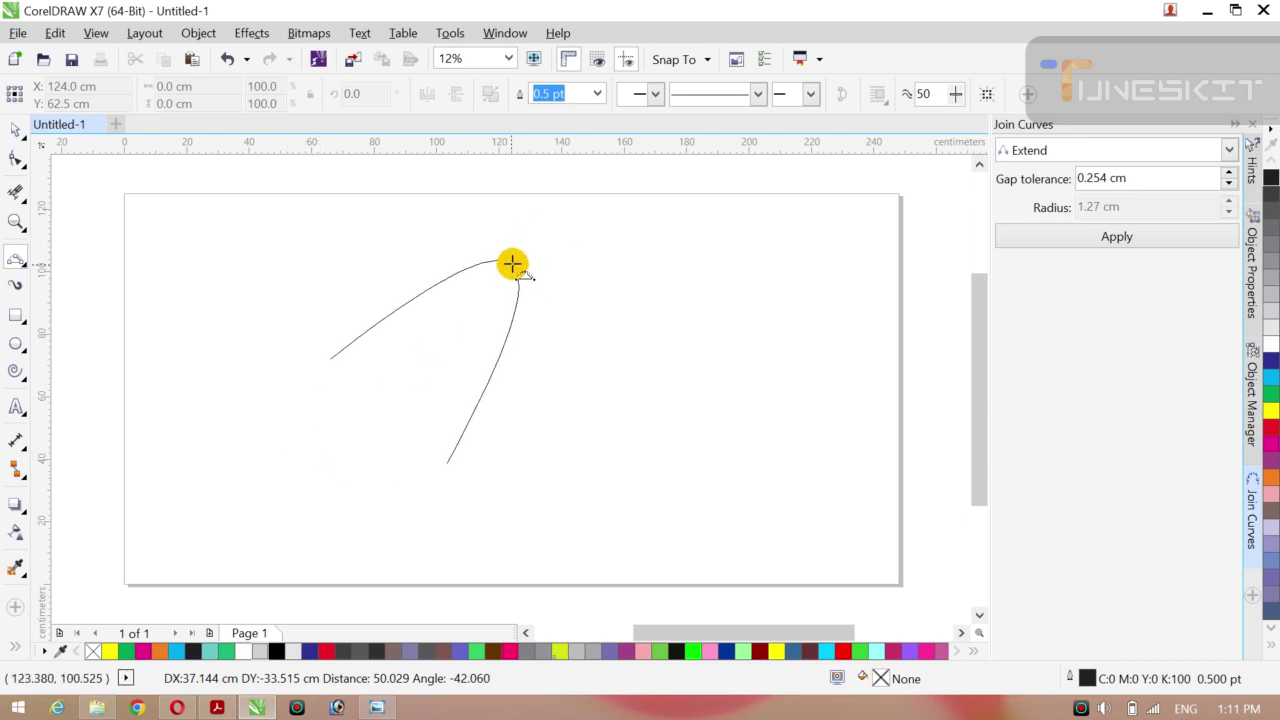
{"action": "left_click", "coordinate": [502, 269]}
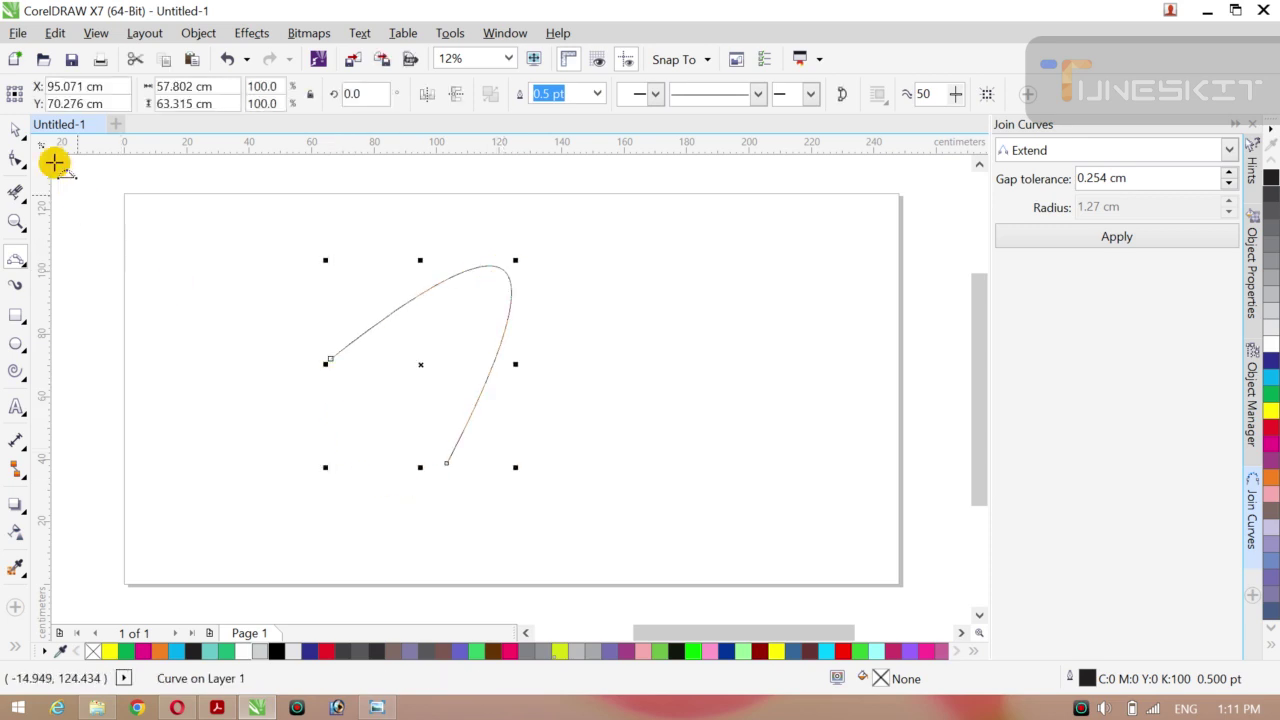
{"action": "left_click", "coordinate": [18, 132]}
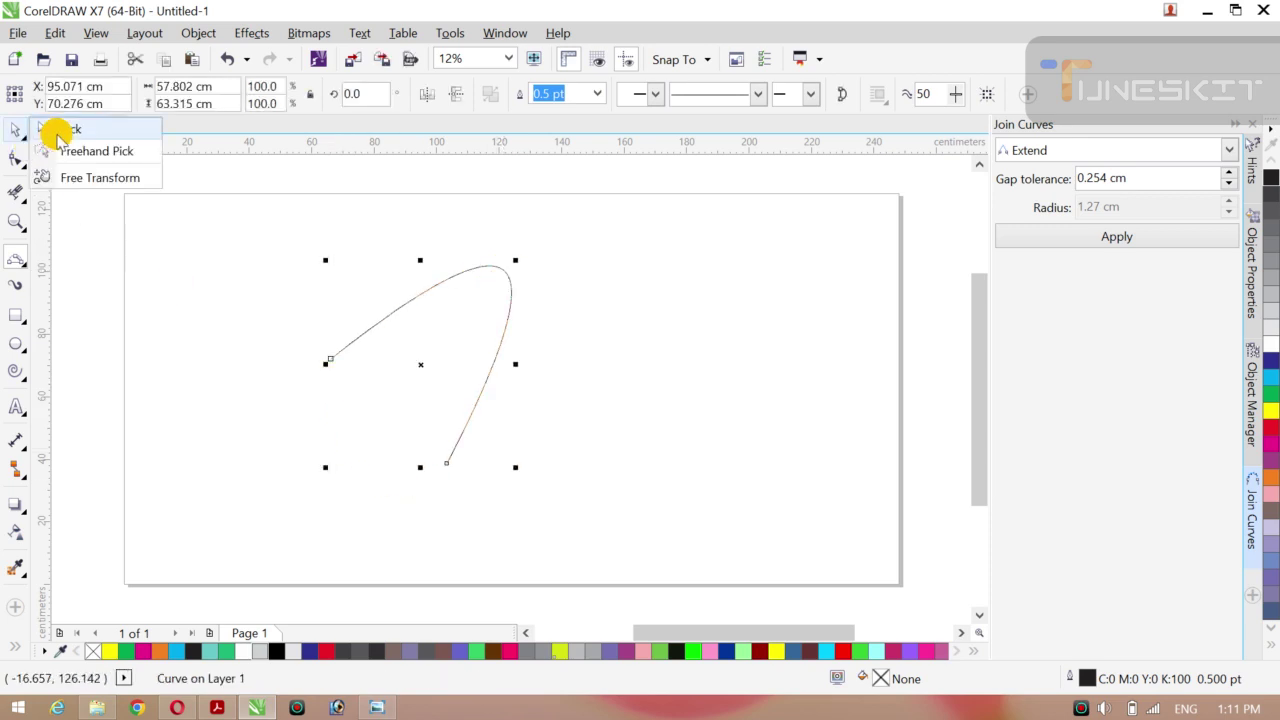
{"action": "left_click", "coordinate": [255, 268]}
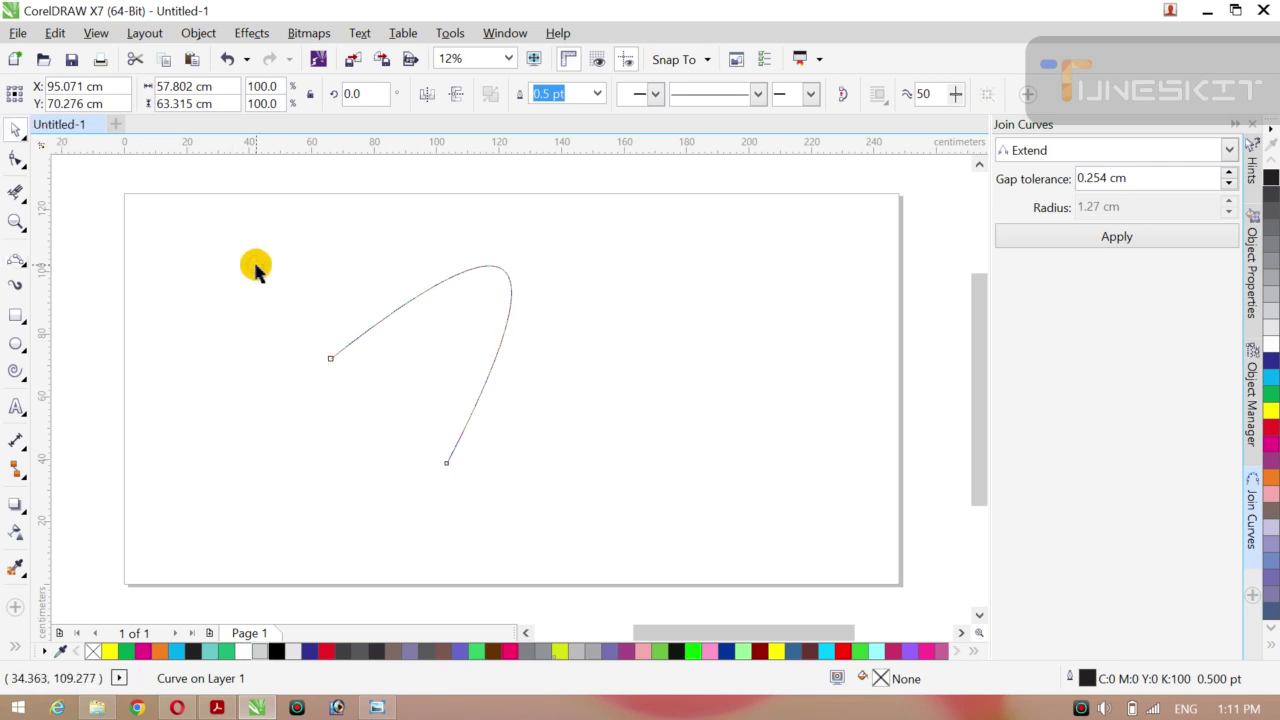
{"action": "left_click", "coordinate": [502, 274]}
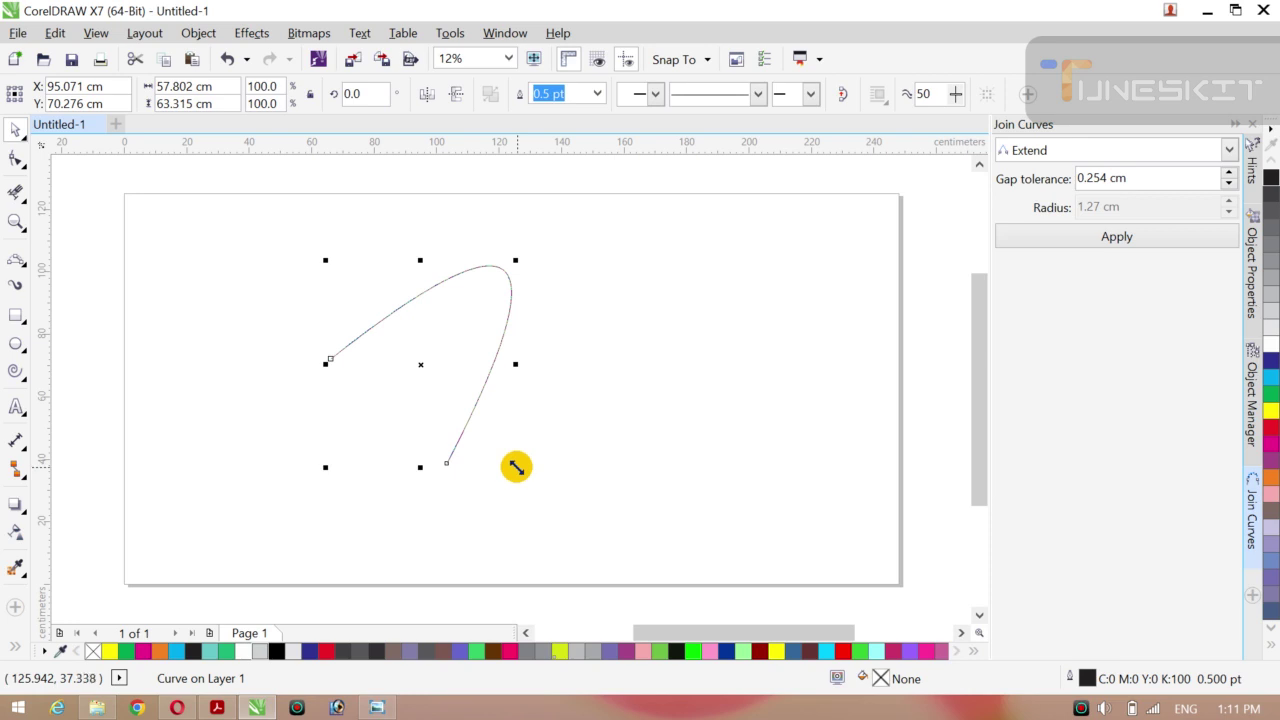
{"action": "left_click_drag", "start_coordinate": [515, 467], "coordinate": [499, 451]}
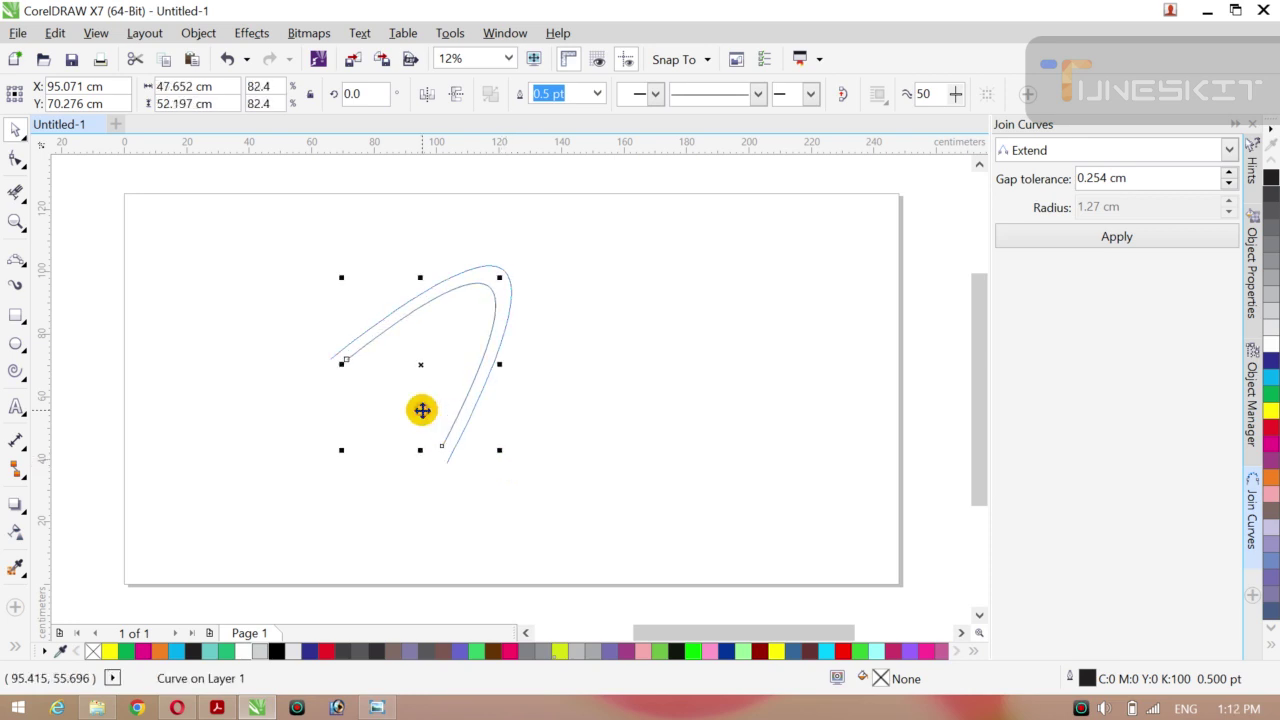
{"action": "left_click", "coordinate": [357, 410]}
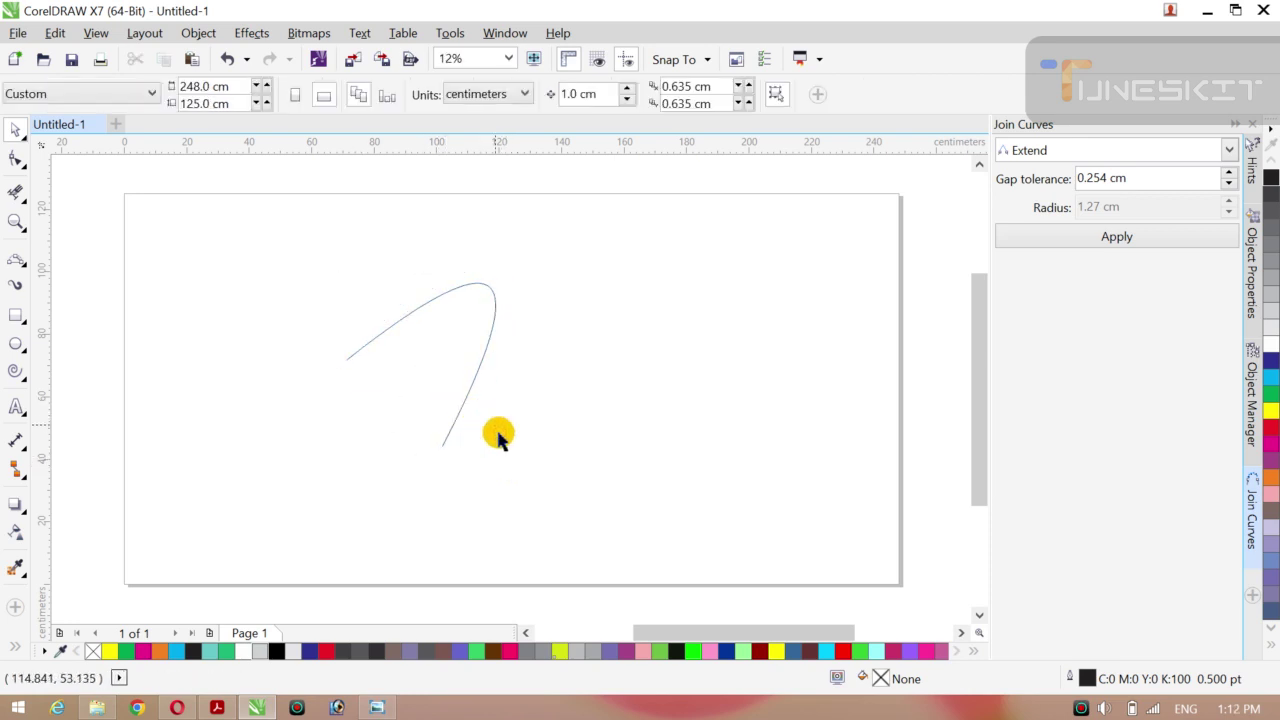
{"action": "key", "text": "ctrl+z"}
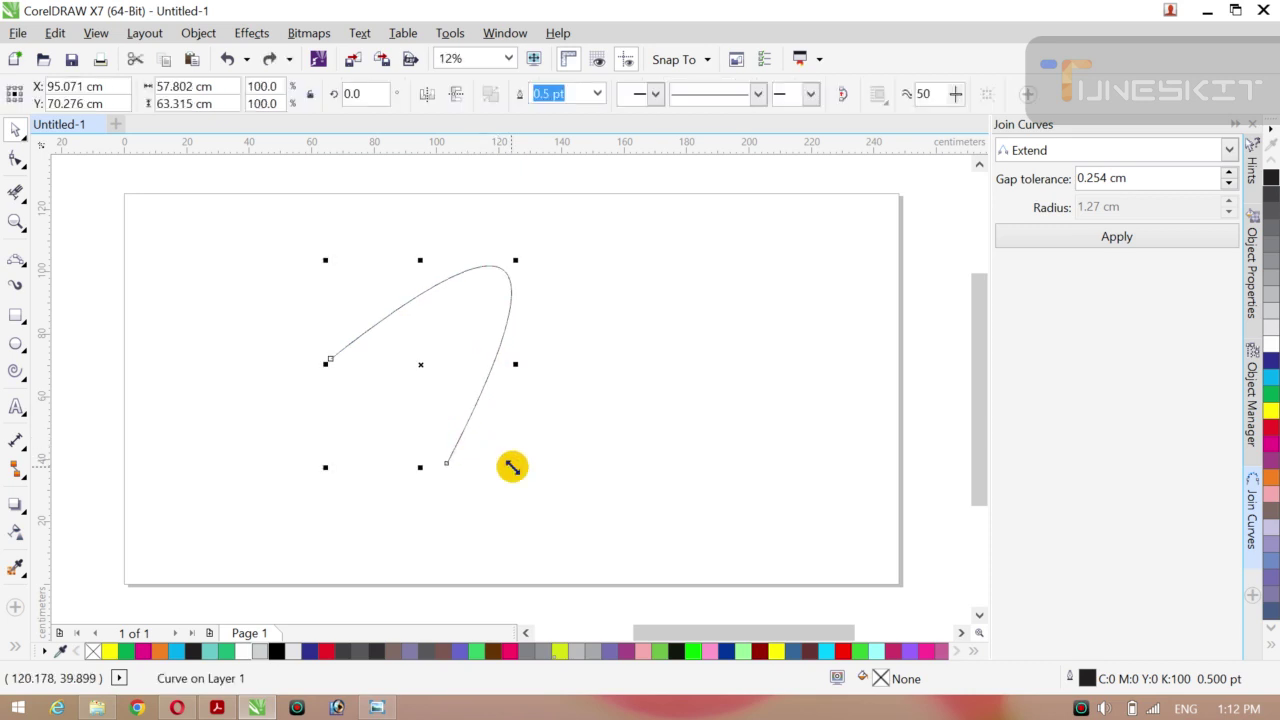
- Make a copy of the curve scaled about its centre to about 84%, and repeat the duplication until there are eight nested inner copies
{"action": "left_click_drag", "start_coordinate": [512, 467], "coordinate": [498, 462]}
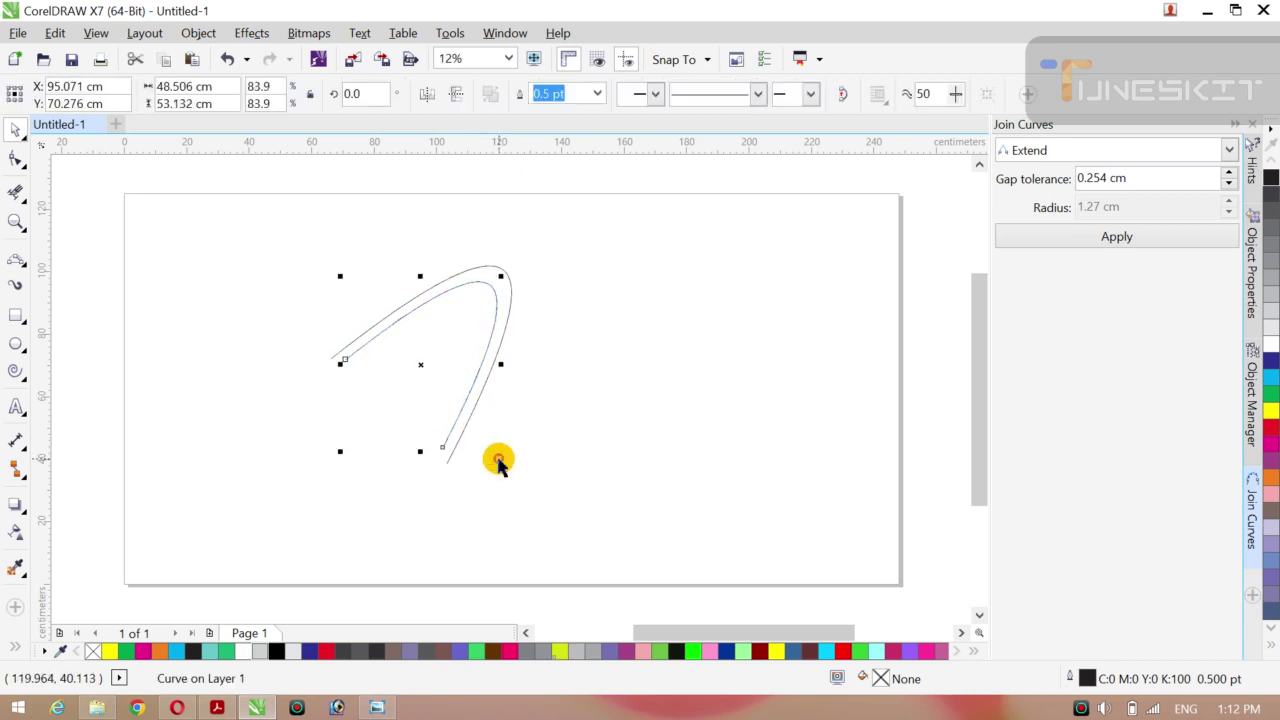
{"action": "key", "text": "ctrl+r"}
{"action": "key", "text": "ctrl+r"}
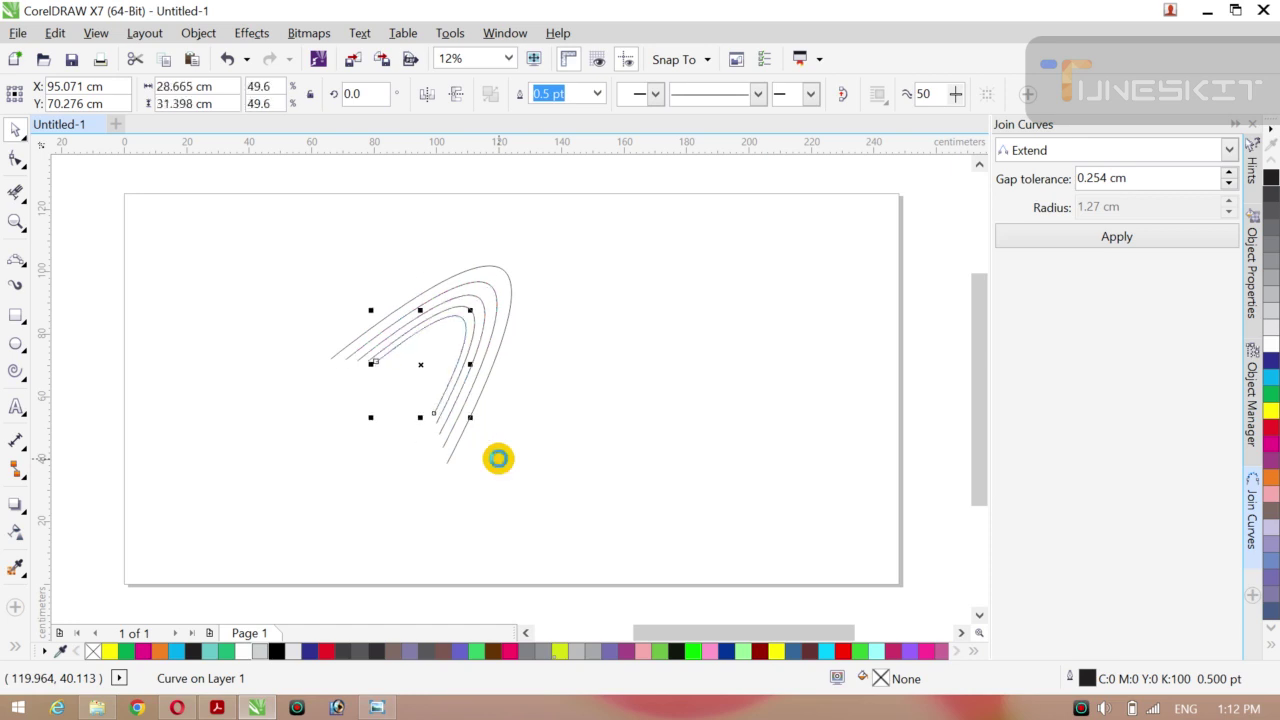
{"action": "key", "text": "ctrl+r"}
{"action": "key", "text": "ctrl+r"}
{"action": "key", "text": "ctrl+r"}
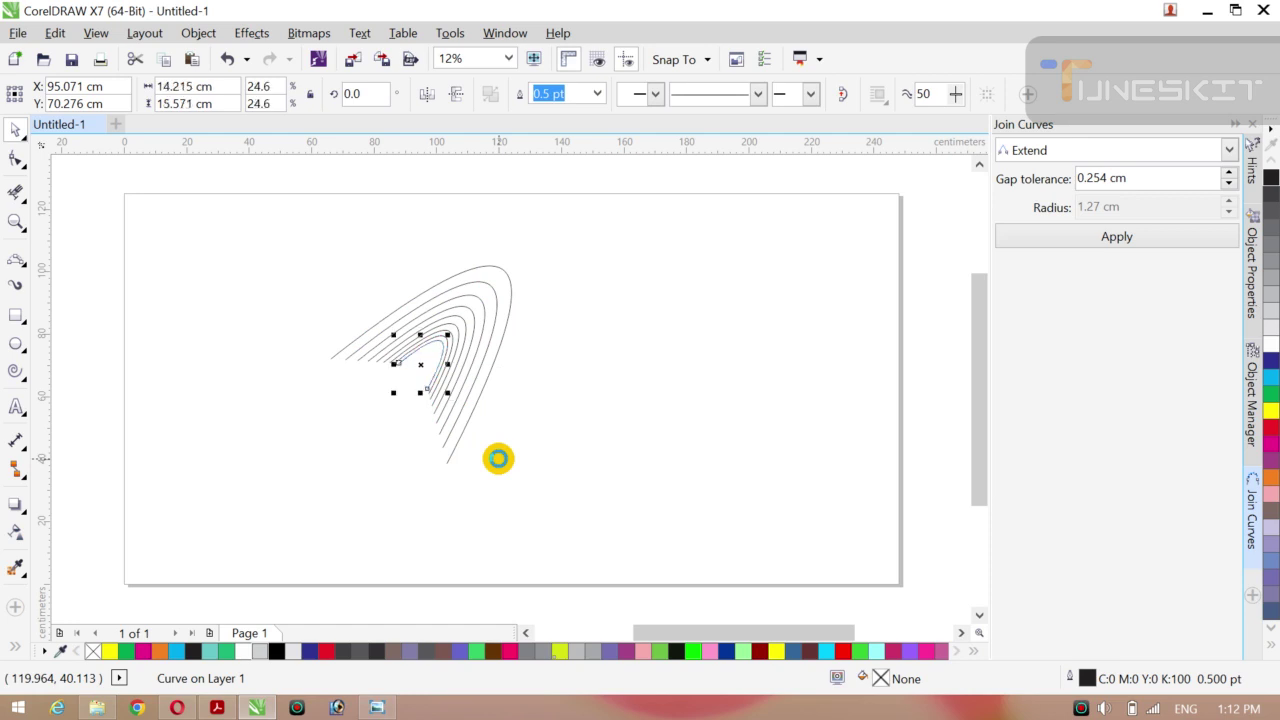
- Repeat the scaled duplication five more times toward the centre and undo those five smallest copies
{"action": "key", "text": "ctrl+r"}
{"action": "key", "text": "ctrl+r"}
{"action": "key", "text": "ctrl+r"}
{"action": "key", "text": "ctrl+r"}
{"action": "key", "text": "ctrl+r"}
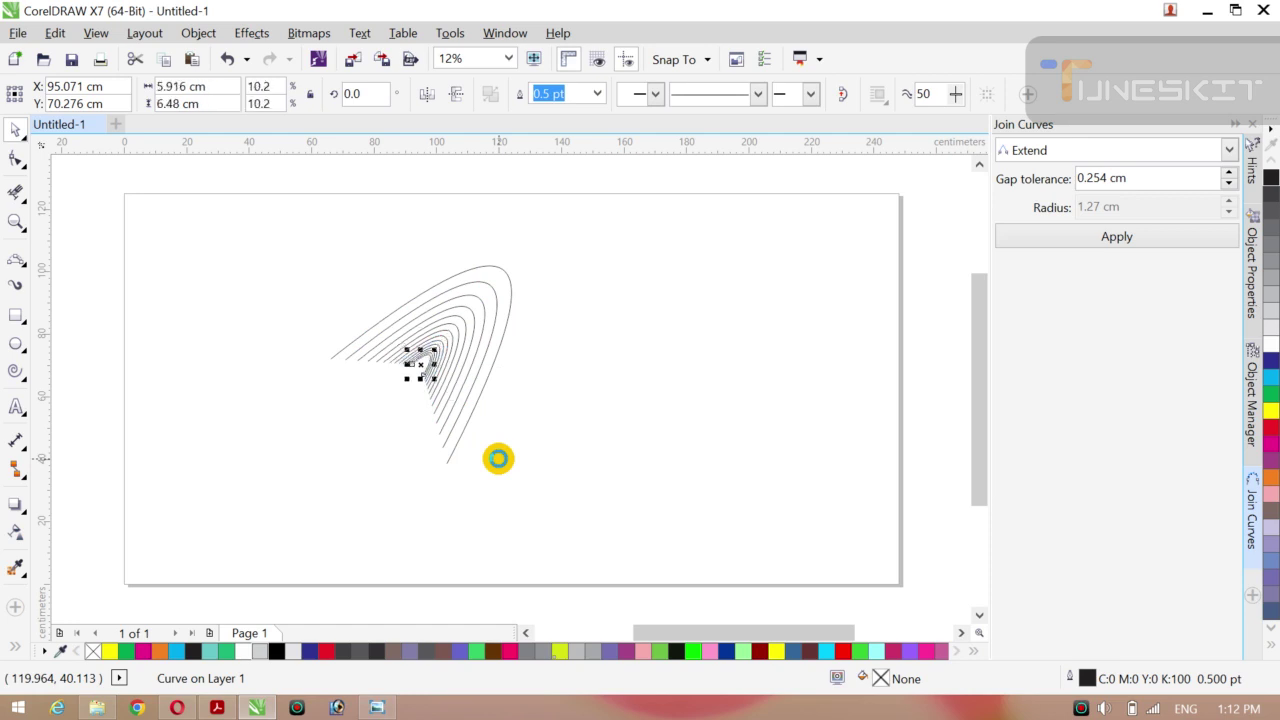
{"action": "key", "text": "ctrl+z"}
{"action": "key", "text": "ctrl+z"}
{"action": "key", "text": "ctrl+z"}
{"action": "key", "text": "ctrl+z"}
{"action": "key", "text": "ctrl+z"}
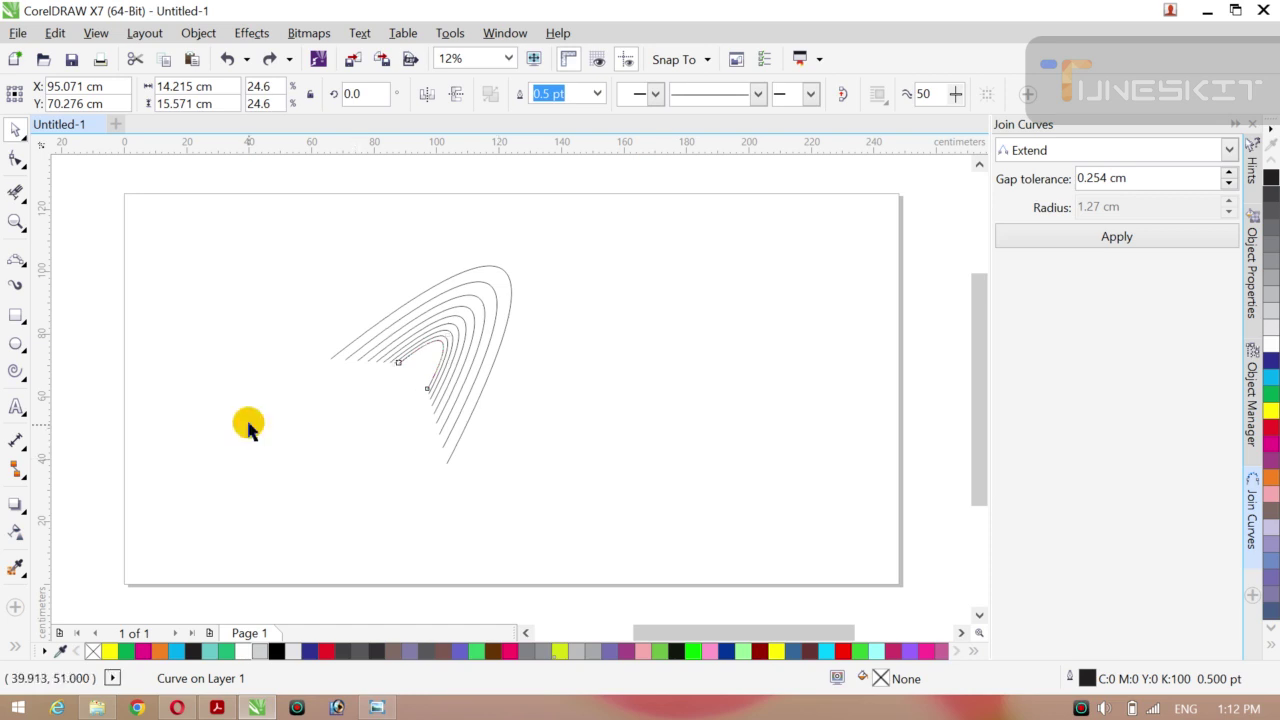
- Select the eight inner curves without the outermost one and set their outline width to 16 pt
{"action": "left_click", "coordinate": [271, 277]}
{"action": "left_click_drag", "start_coordinate": [275, 231], "coordinate": [576, 450]}
{"action": "left_click", "coordinate": [782, 96]}
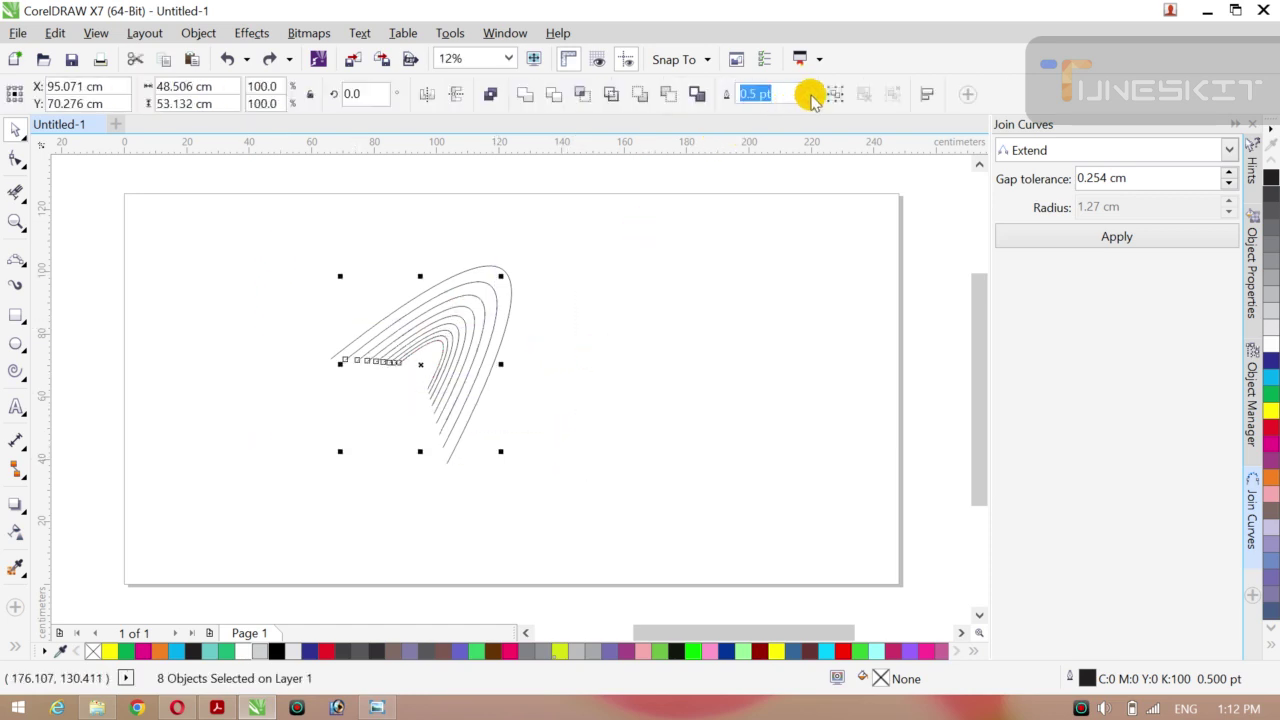
{"action": "left_click", "coordinate": [806, 94]}
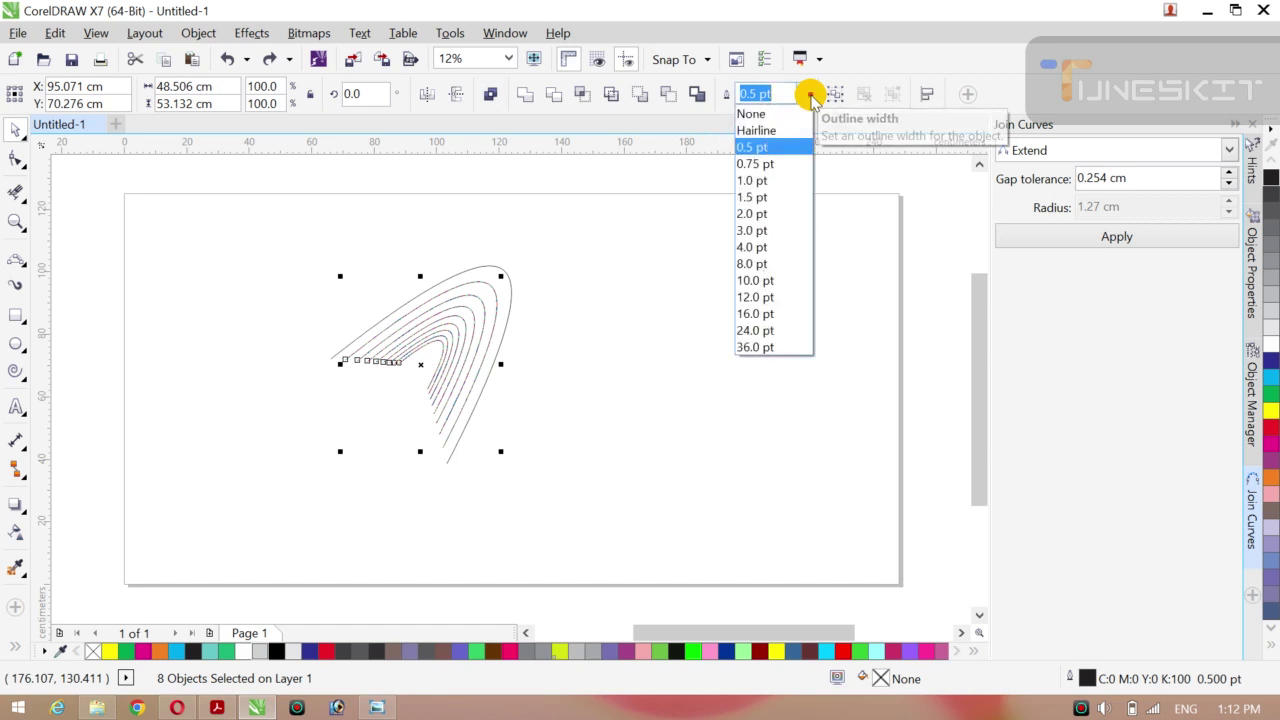
{"action": "left_click", "coordinate": [747, 256]}
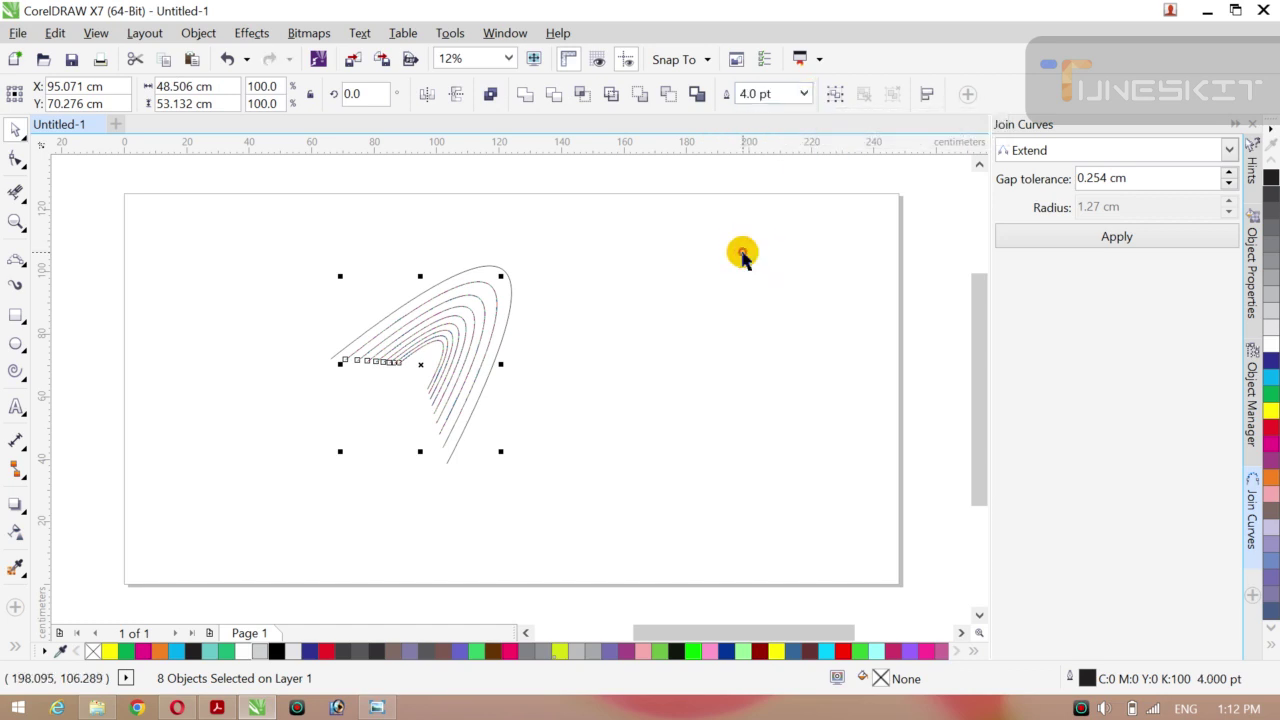
{"action": "left_click", "coordinate": [806, 94]}
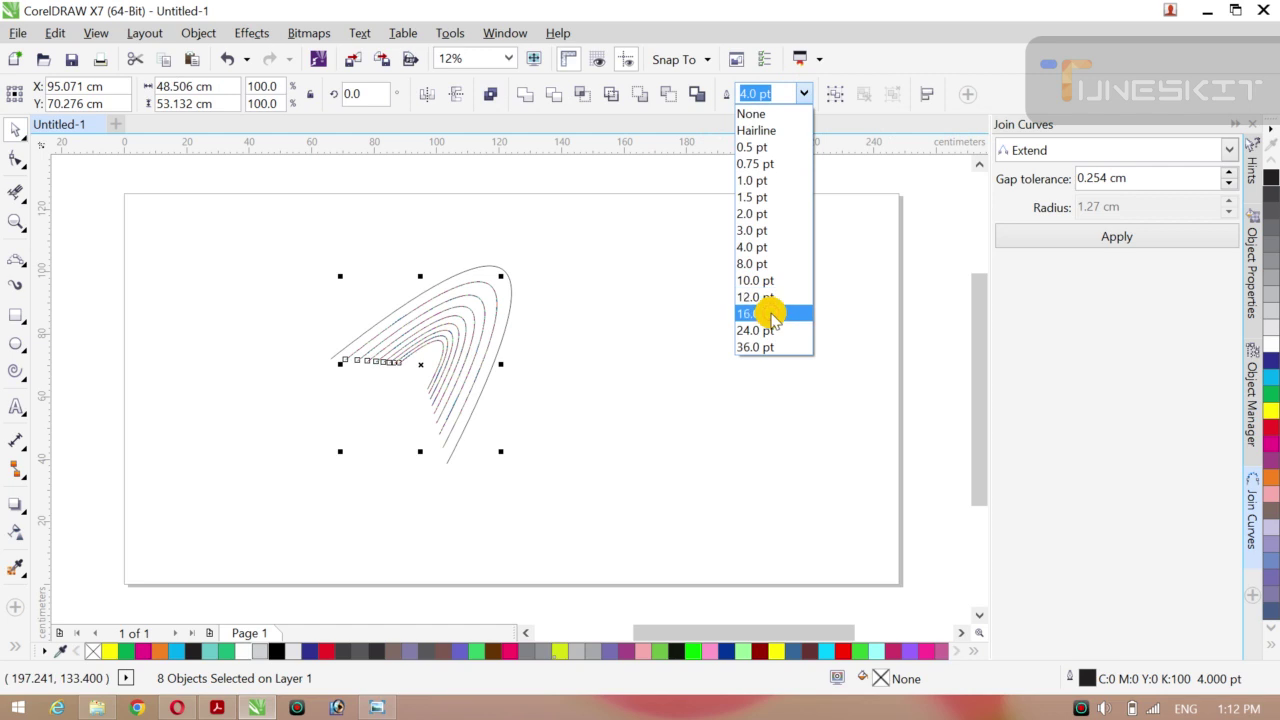
{"action": "left_click", "coordinate": [770, 318]}
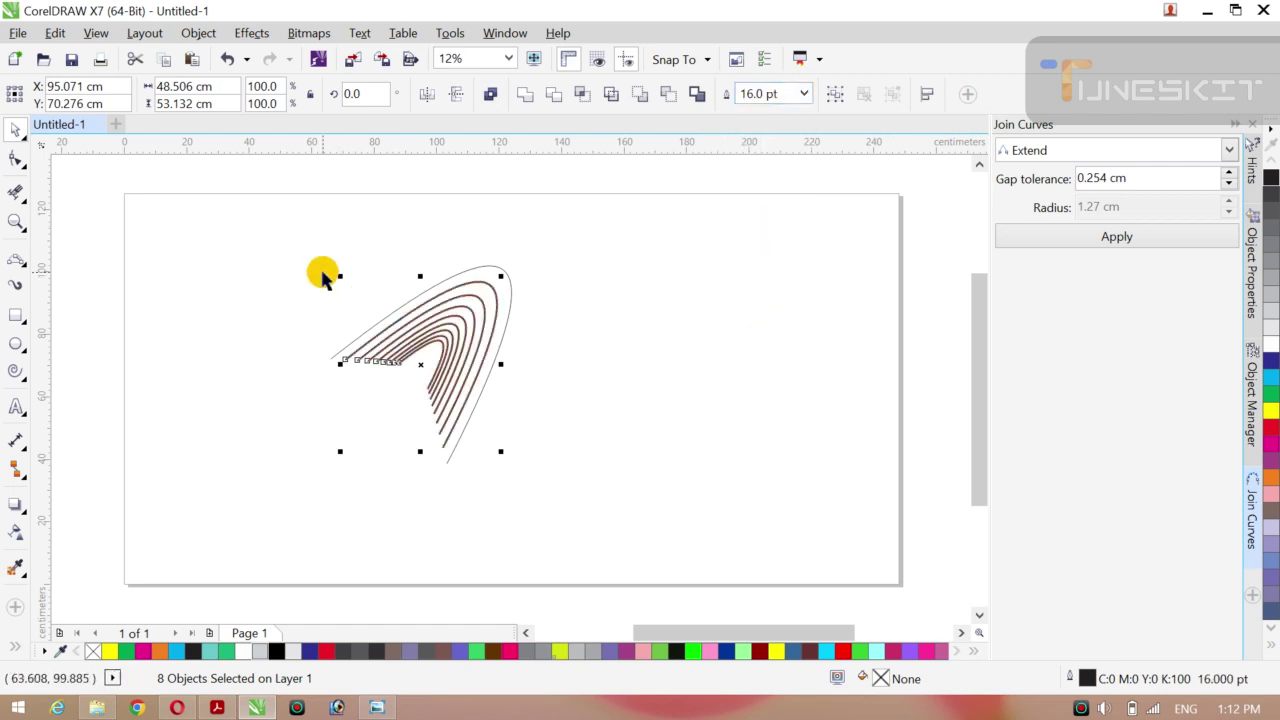
{"action": "left_click", "coordinate": [322, 278]}
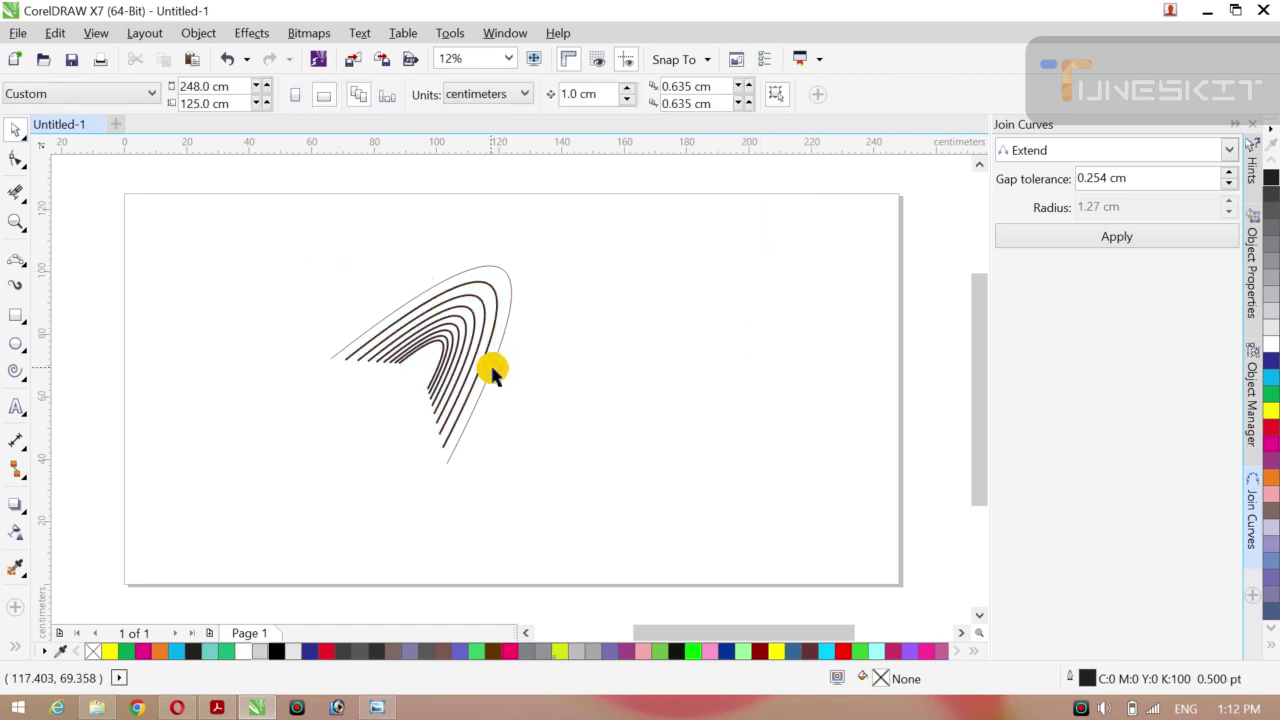
- Set the outline width of the outermost curve to 16 pt
{"action": "left_click", "coordinate": [492, 372]}
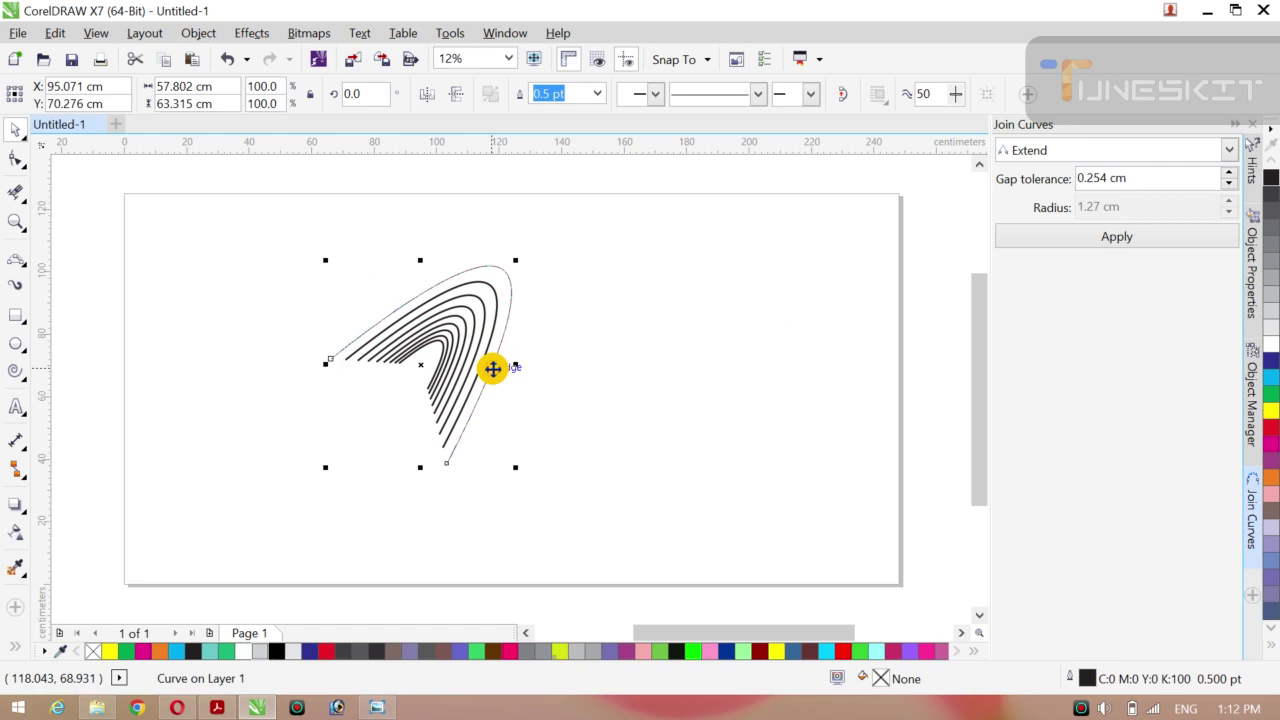
{"action": "type", "text": "16"}
{"action": "key", "text": "Return"}
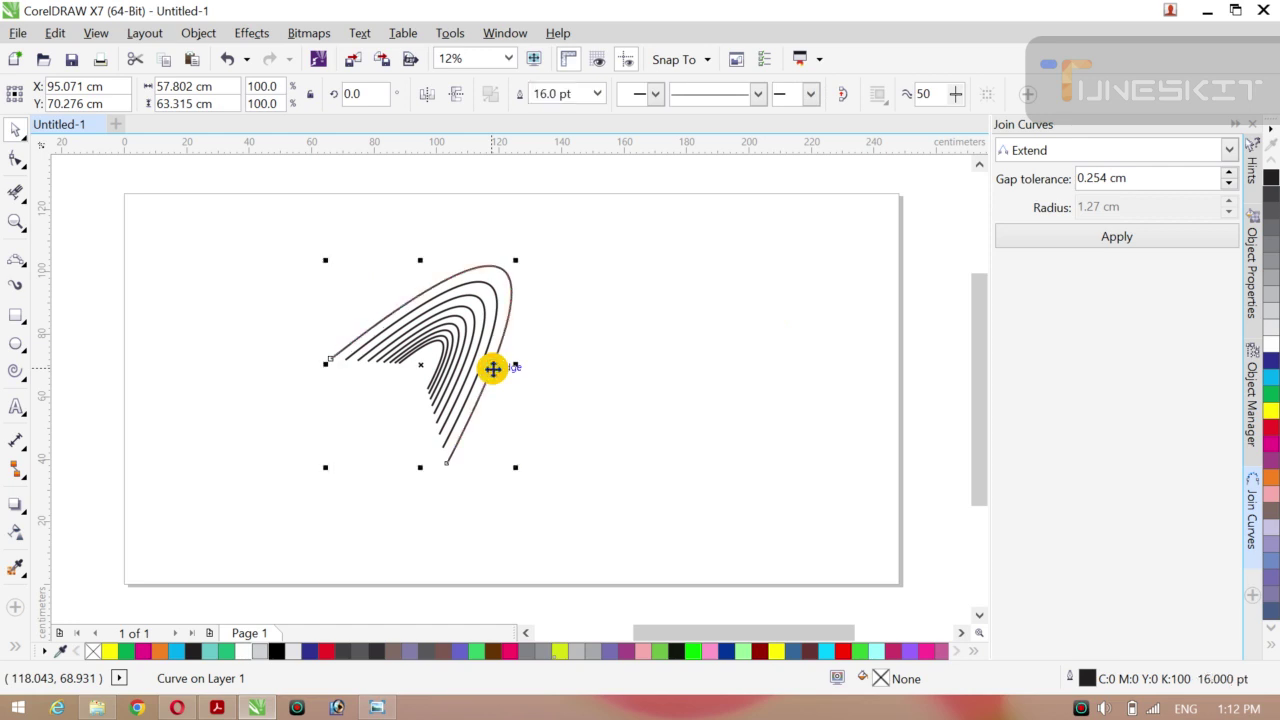
{"action": "left_click", "coordinate": [268, 255]}
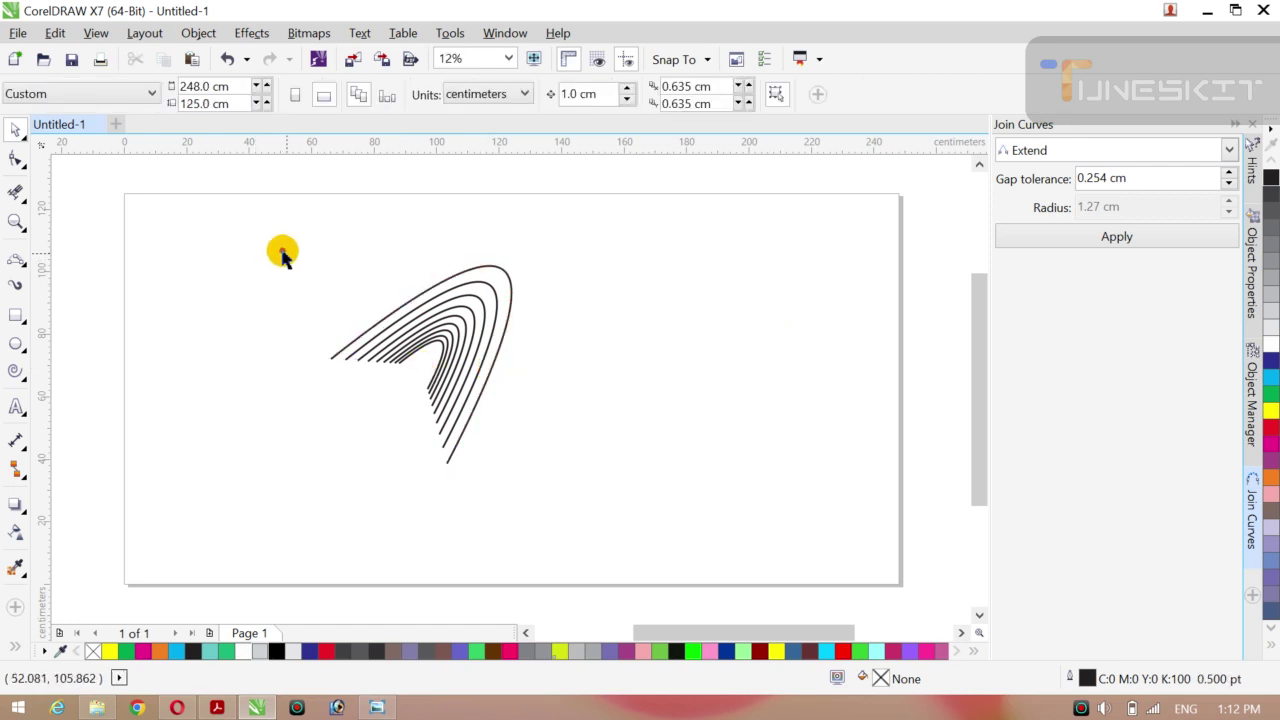
- Select all nine nested curves and set their outline width to 24 pt
{"action": "left_click_drag", "start_coordinate": [268, 255], "coordinate": [649, 477]}
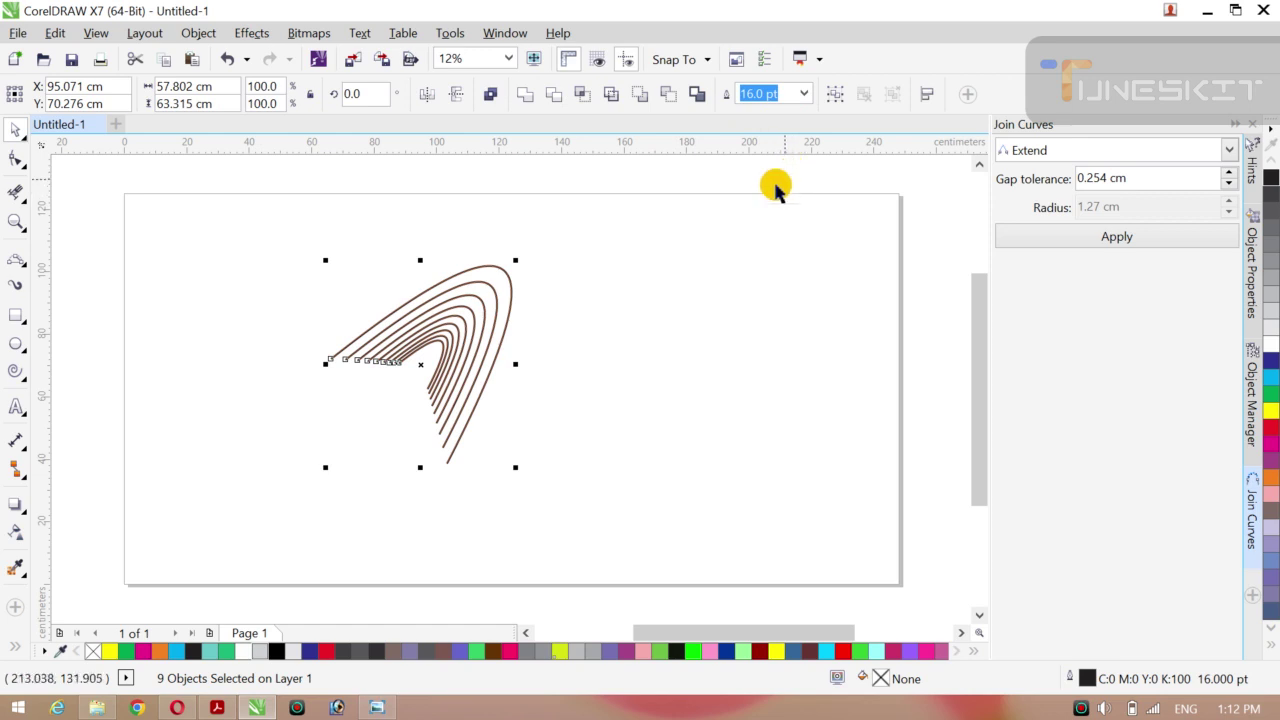
{"action": "left_click", "coordinate": [803, 93]}
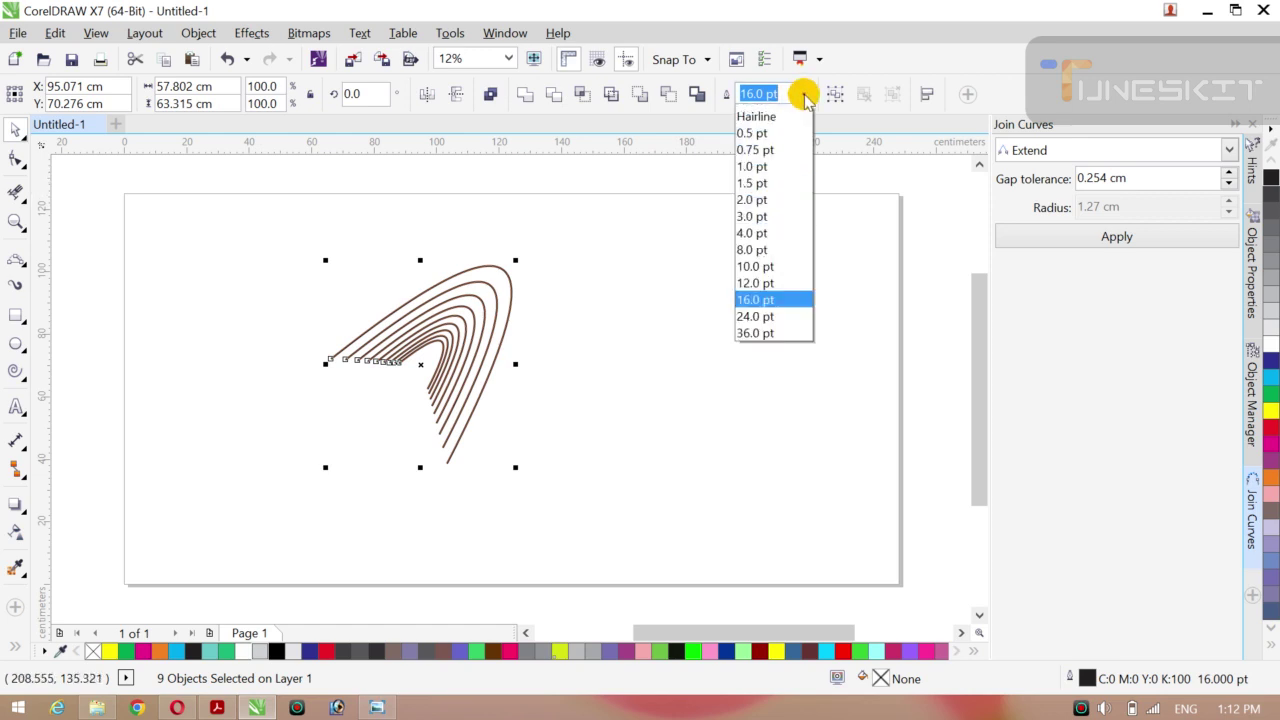
{"action": "left_click", "coordinate": [752, 330]}
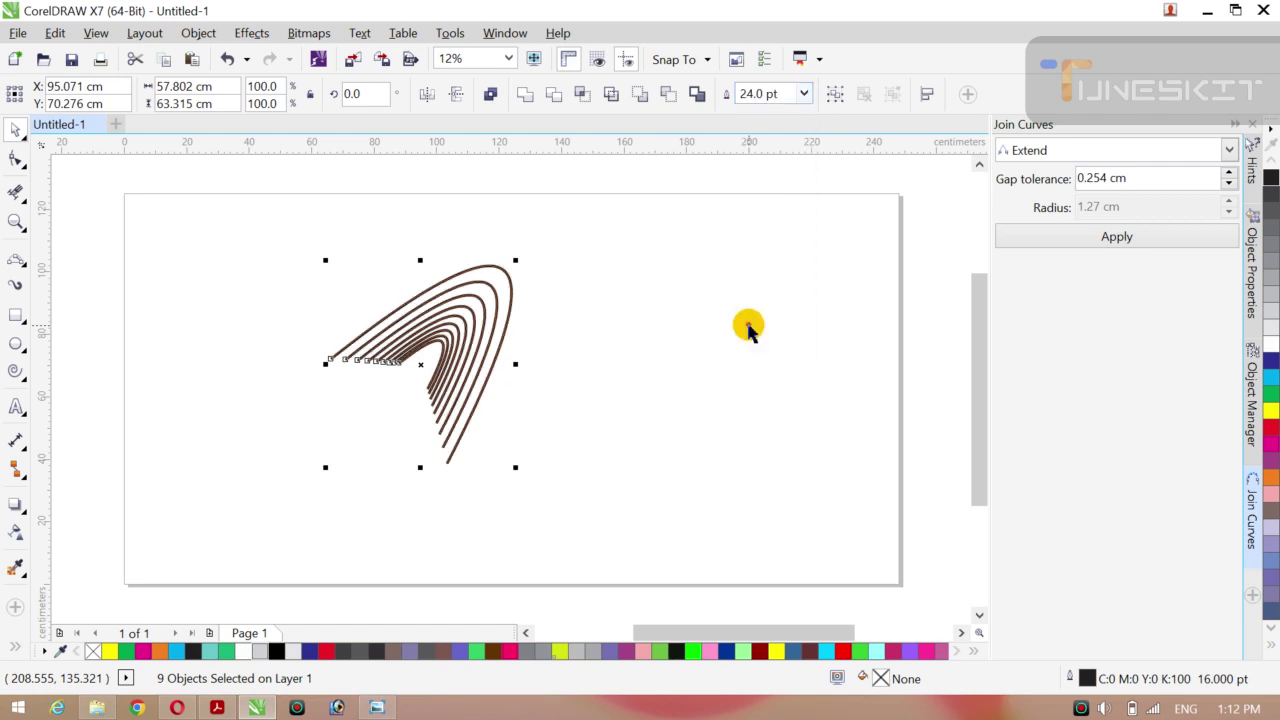
- Select all nine nested curves and move them right so their centre sits at about X 151 cm, Y 72 cm
{"action": "left_click", "coordinate": [22, 134]}
{"action": "left_click", "coordinate": [55, 140]}
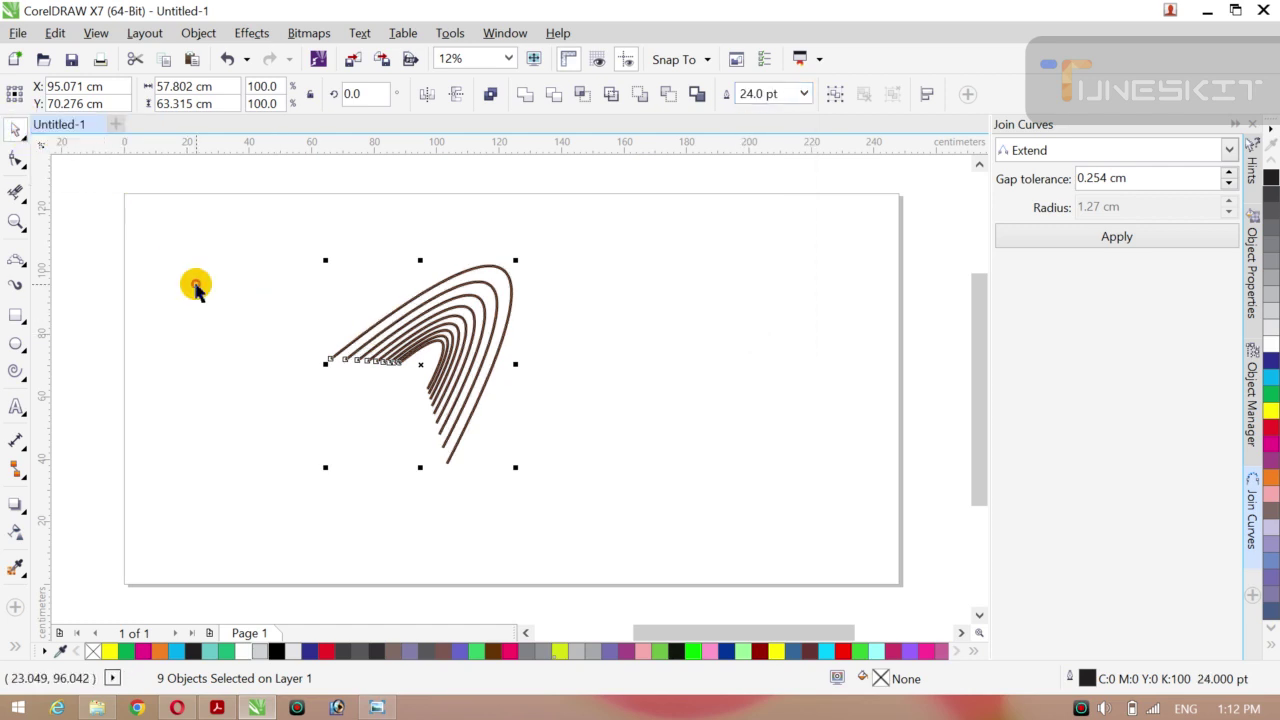
{"action": "left_click_drag", "start_coordinate": [194, 284], "coordinate": [236, 216]}
{"action": "left_click_drag", "start_coordinate": [362, 322], "coordinate": [545, 505]}
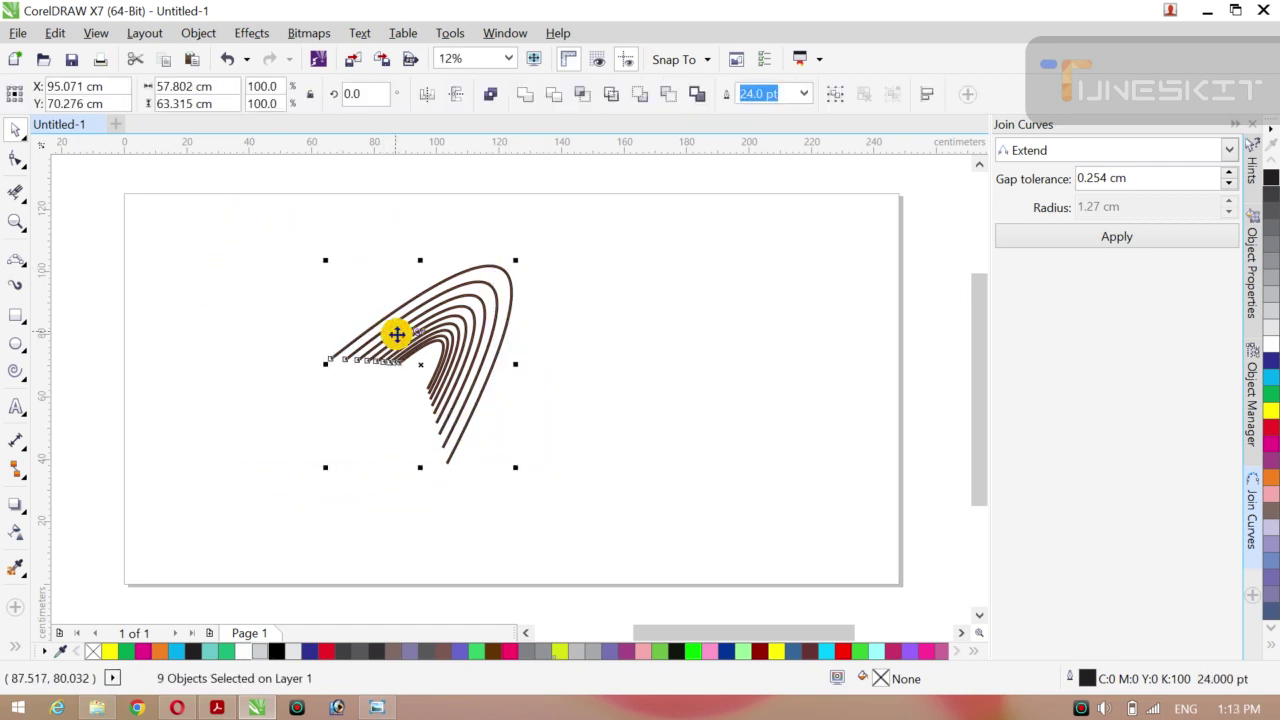
{"action": "left_click_drag", "start_coordinate": [420, 363], "coordinate": [606, 357]}
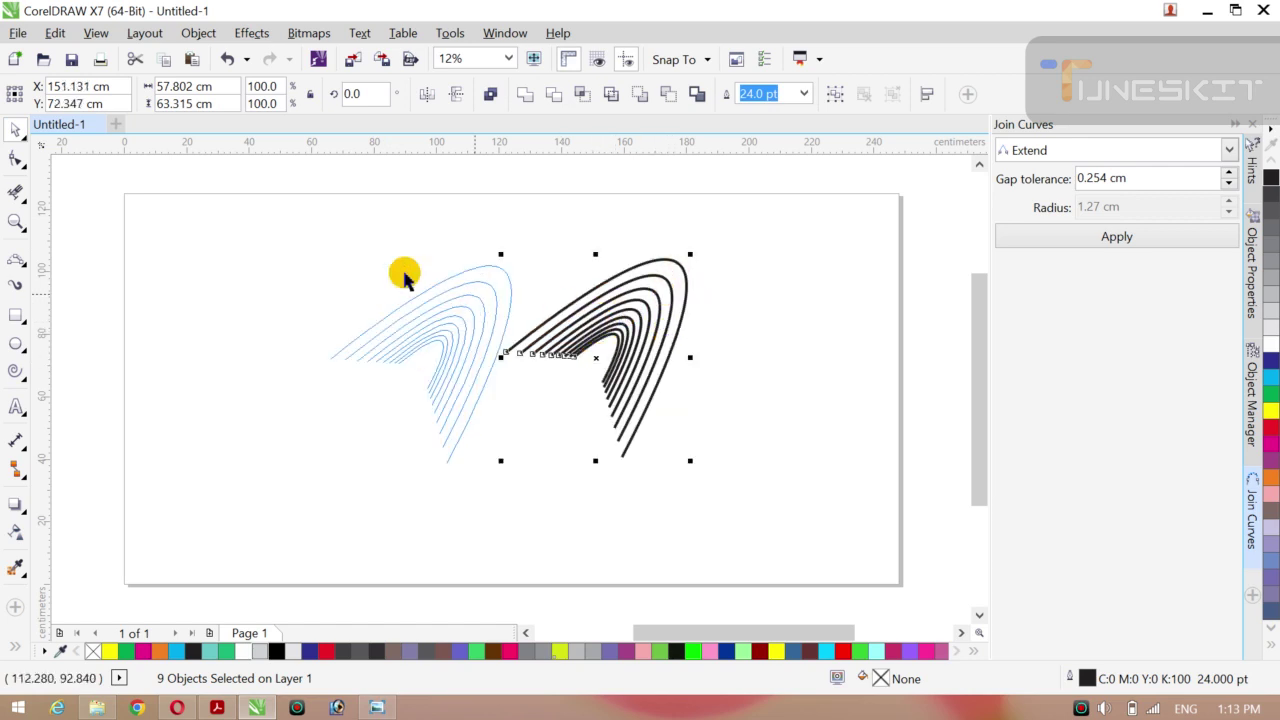
{"action": "left_click", "coordinate": [328, 257]}
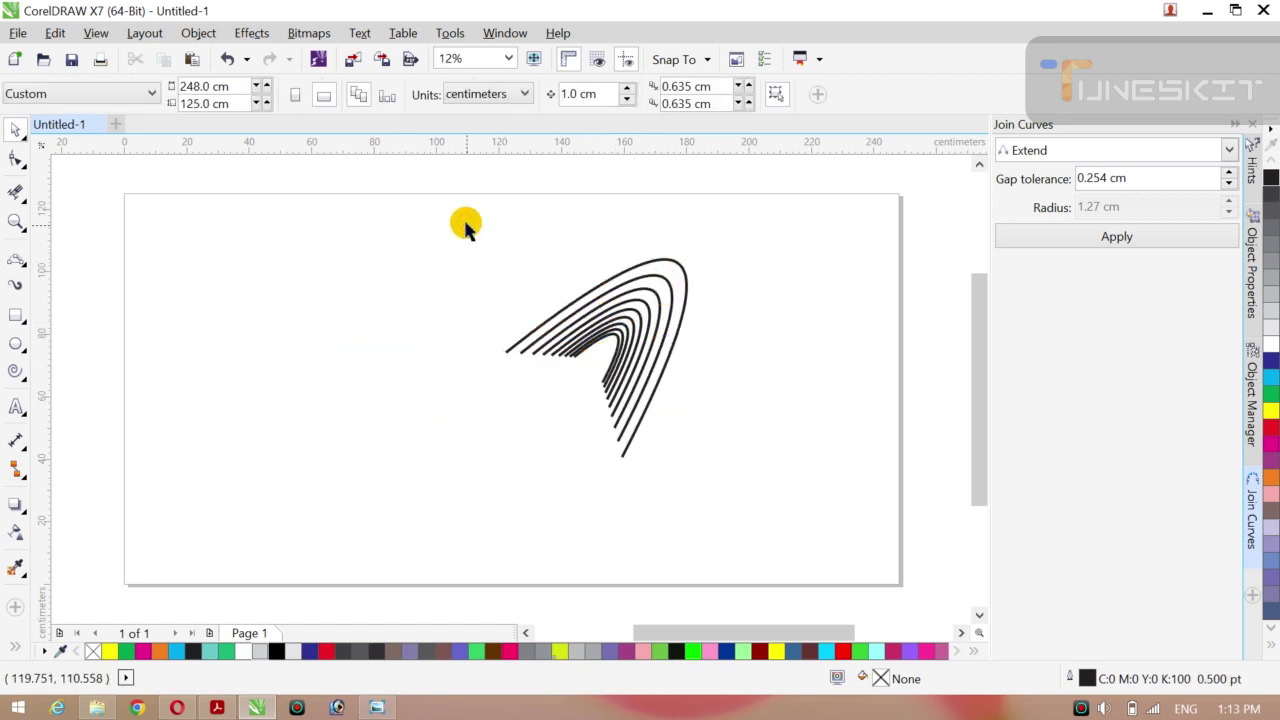
- Try to mirror the nine nested curves downward across their lower edge without keeping the originals, and undo it
{"action": "left_click_drag", "start_coordinate": [465, 225], "coordinate": [804, 488]}
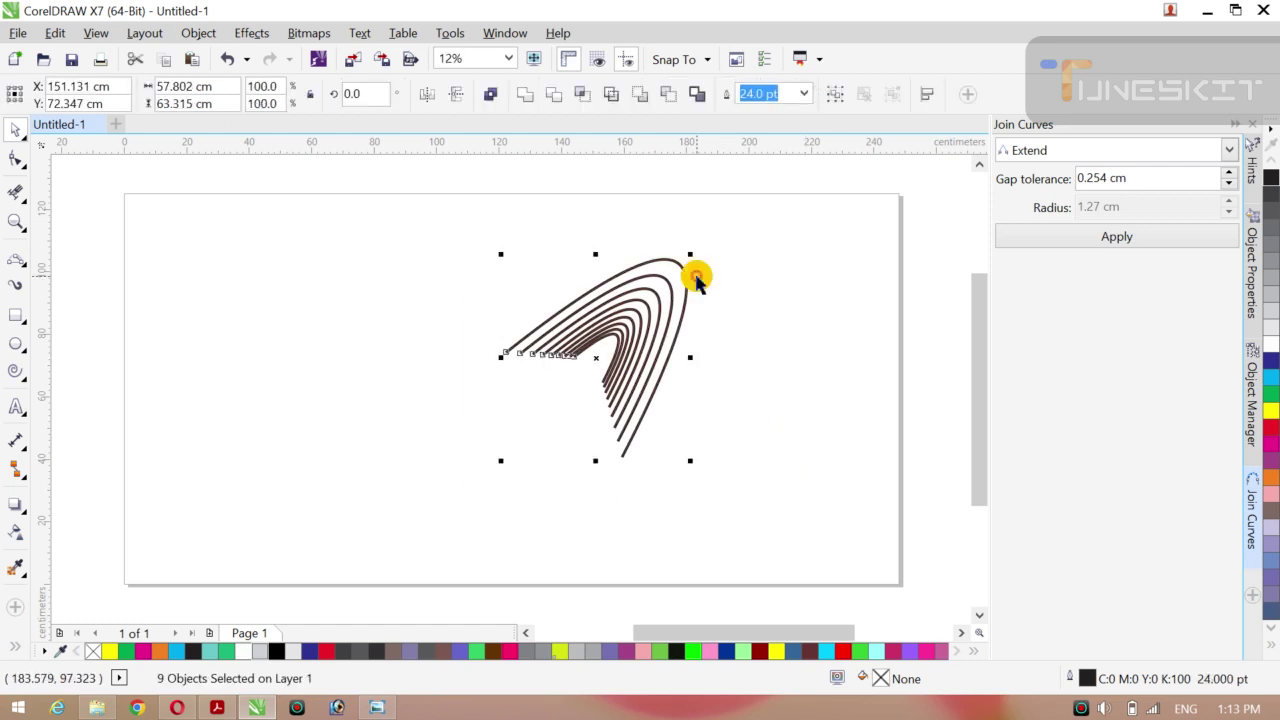
{"action": "left_click_drag", "start_coordinate": [688, 253], "coordinate": [547, 476]}
{"action": "right_click", "coordinate": [548, 476]}
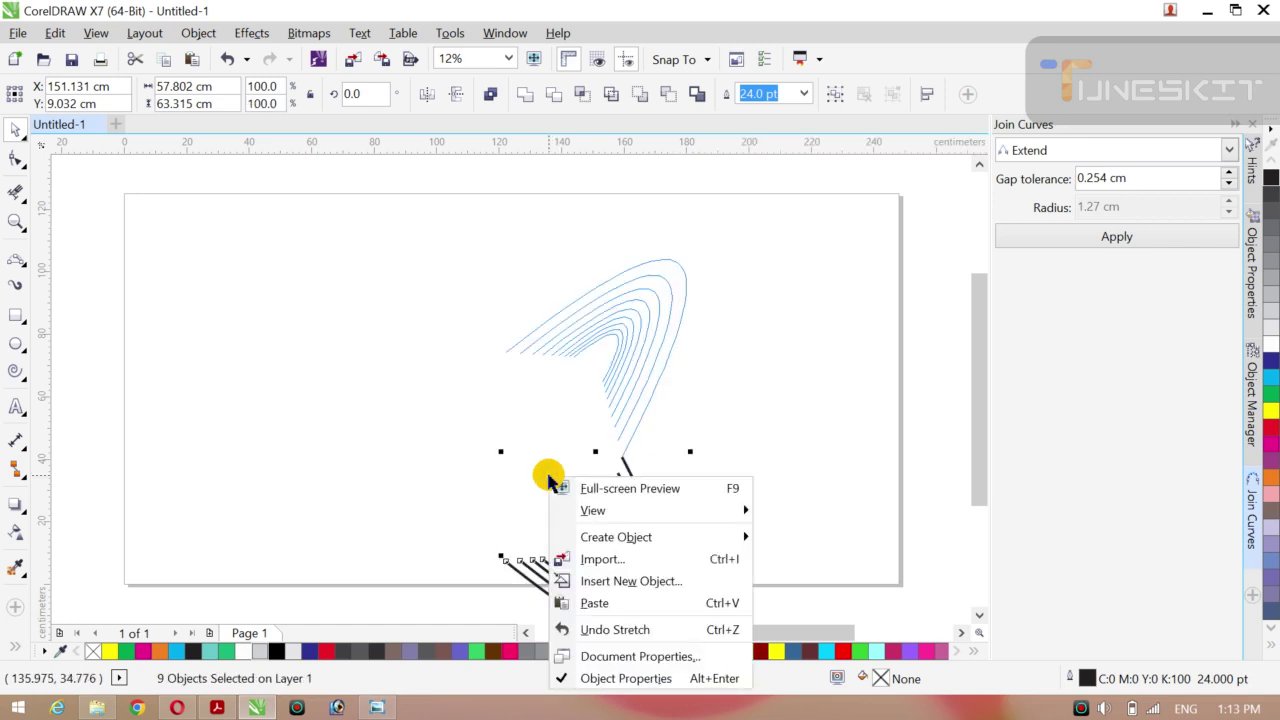
{"action": "key", "text": "Escape"}
{"action": "key", "text": "Escape"}
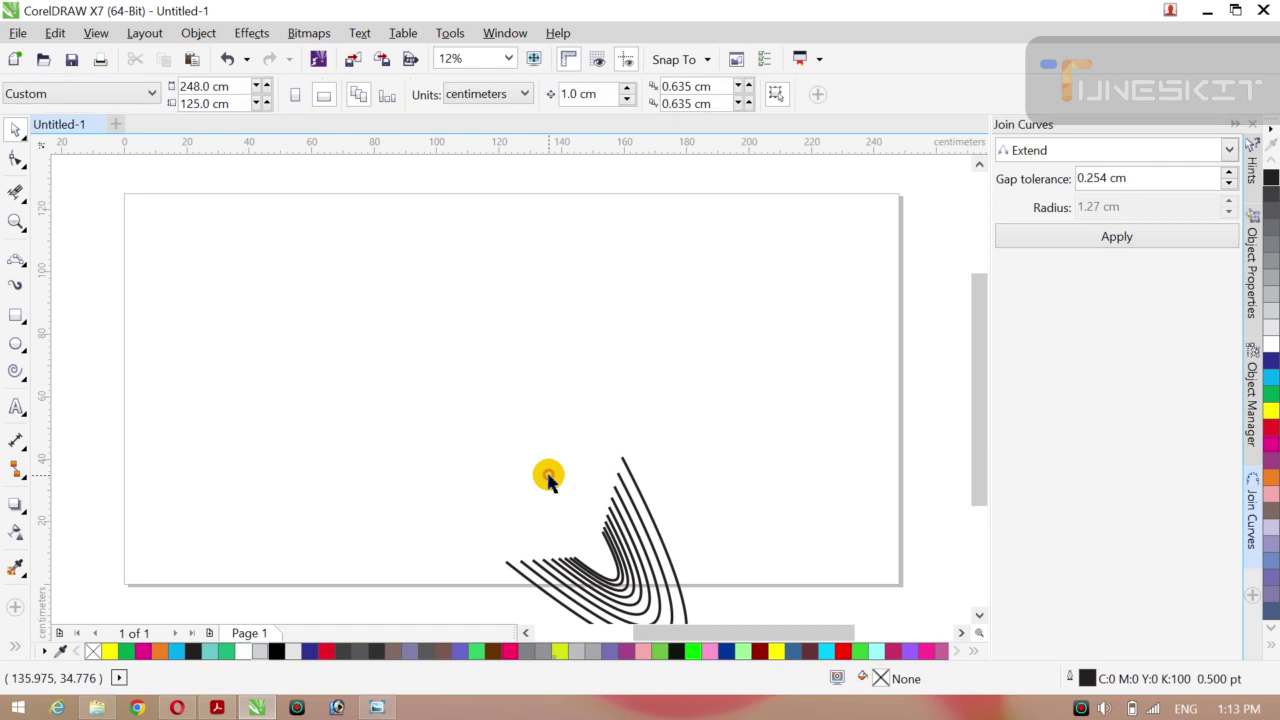
{"action": "key", "text": "ctrl+z"}
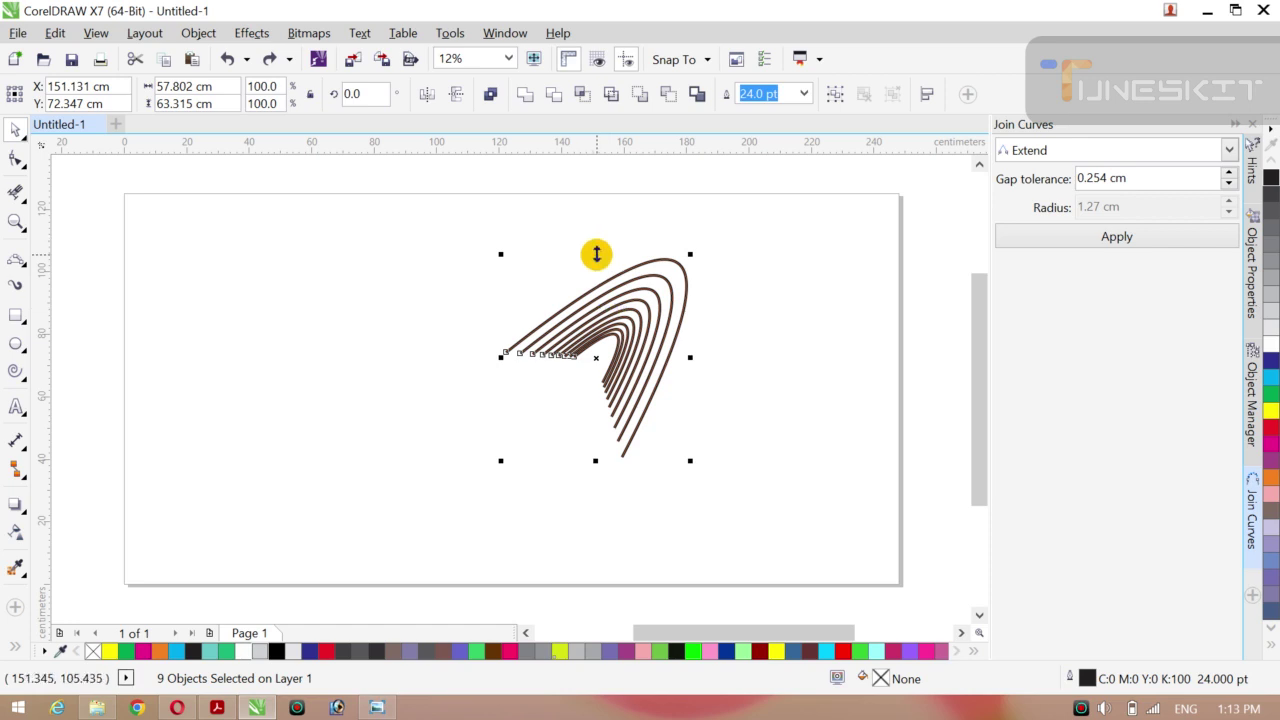
- Create a mirrored copy of the nine curves directly below the originals and repeat the mirrored duplication once further down
{"action": "left_click_drag", "start_coordinate": [596, 254], "coordinate": [584, 497]}
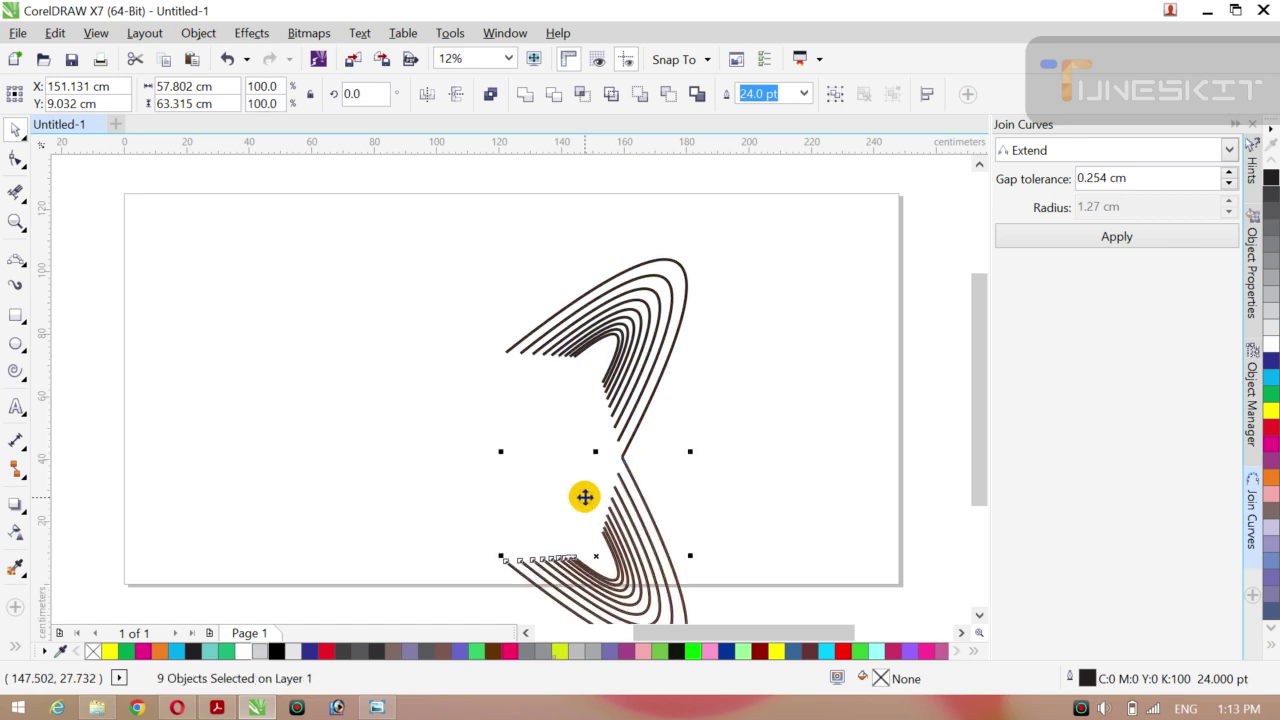
{"action": "left_click", "coordinate": [584, 496]}
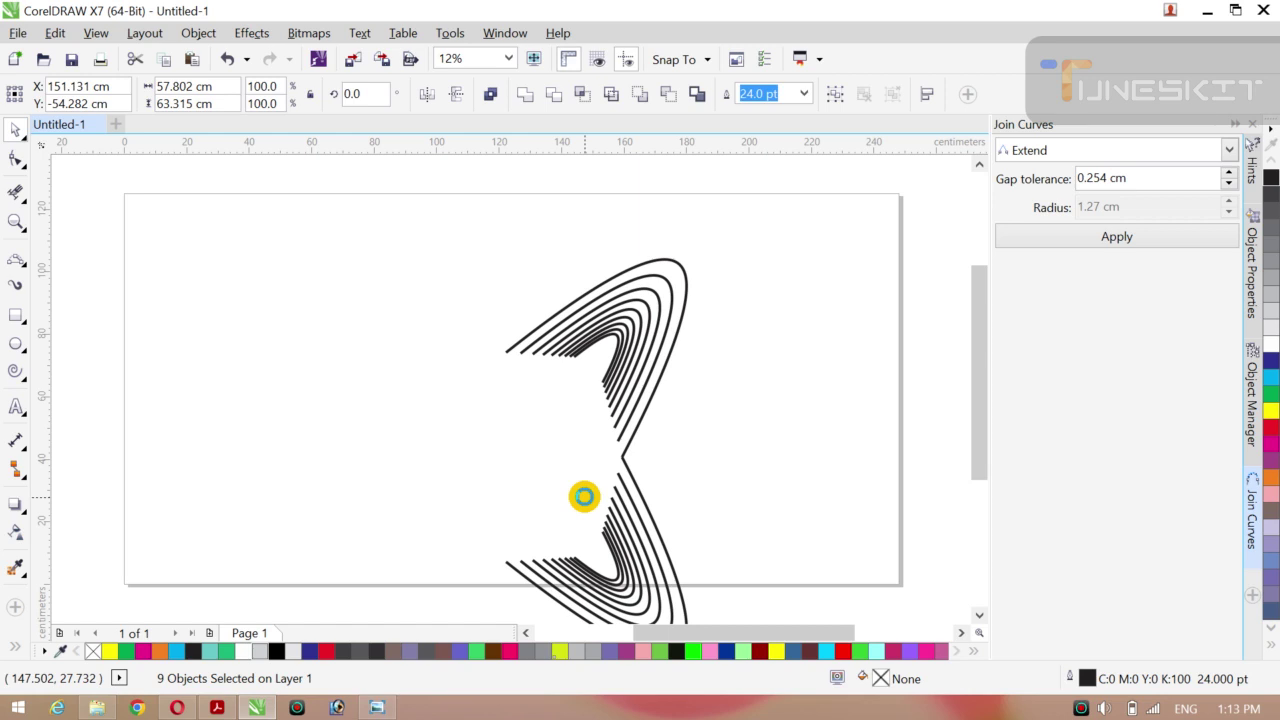
{"action": "left_click", "coordinate": [584, 496]}
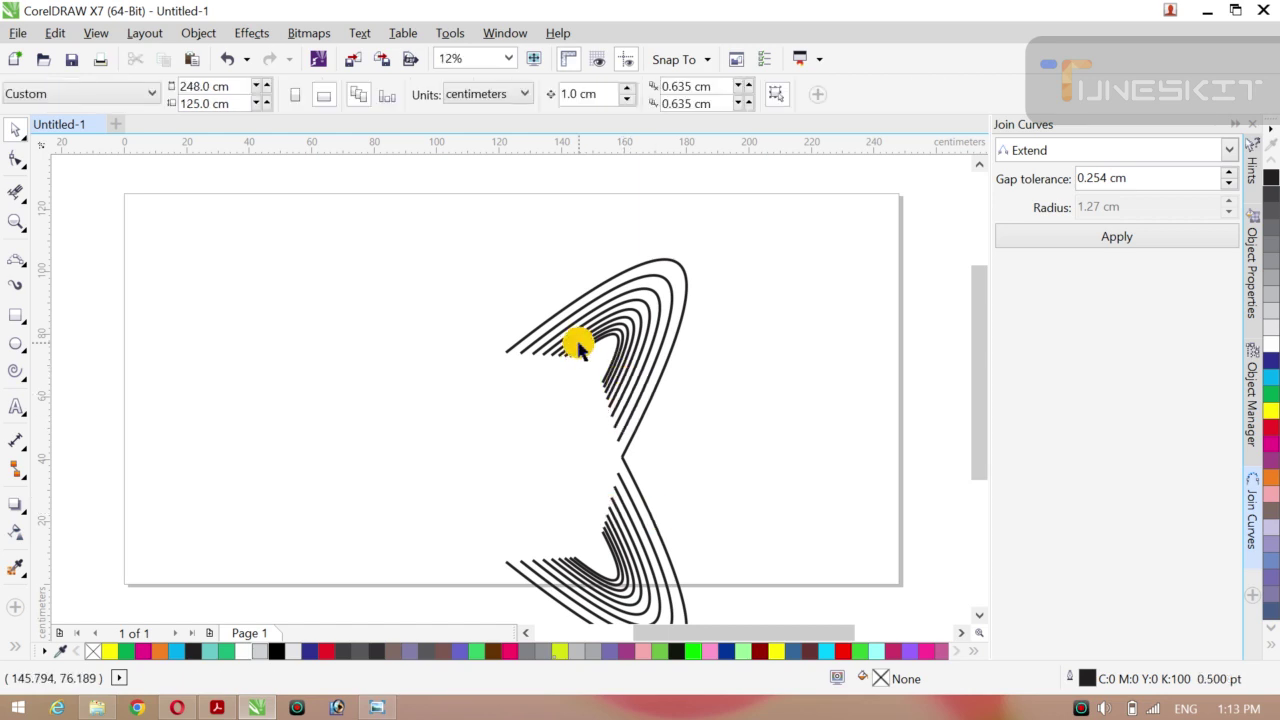
- Delete the nine curves of the extra third set below the page one by one, from the outermost inward
{"action": "left_click_drag", "start_coordinate": [490, 240], "coordinate": [749, 518]}
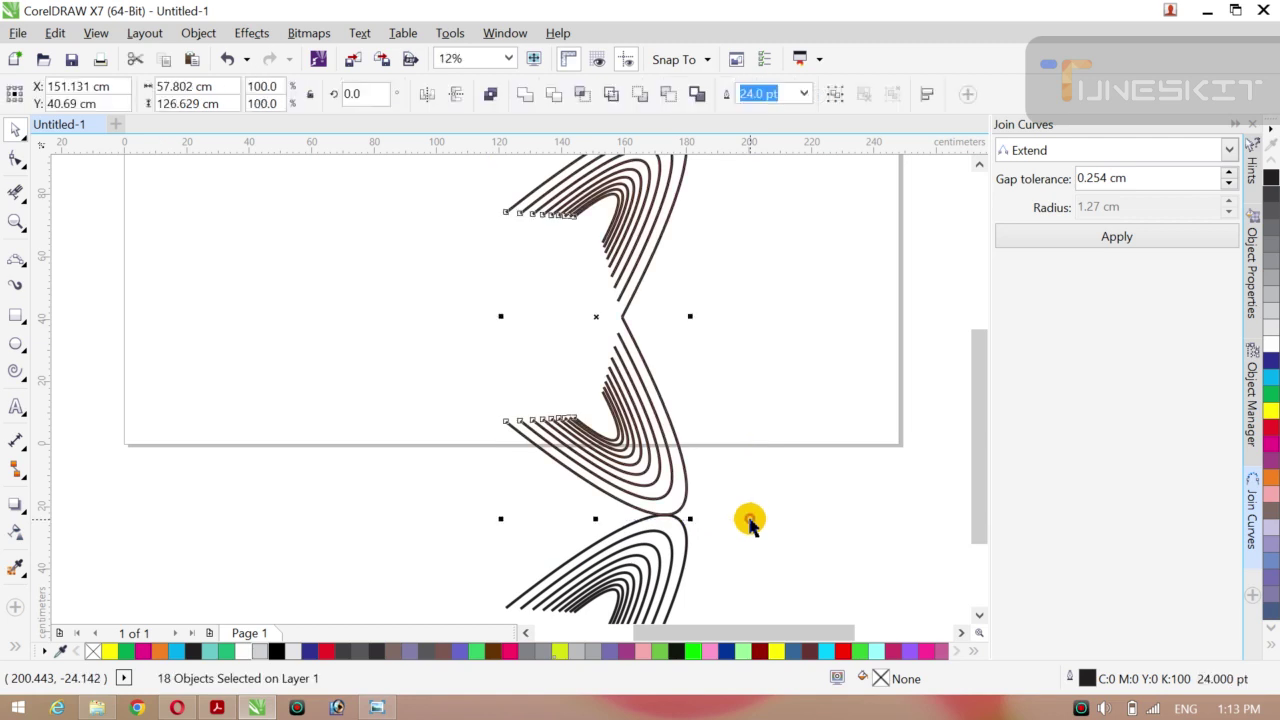
{"action": "left_click", "coordinate": [500, 545]}
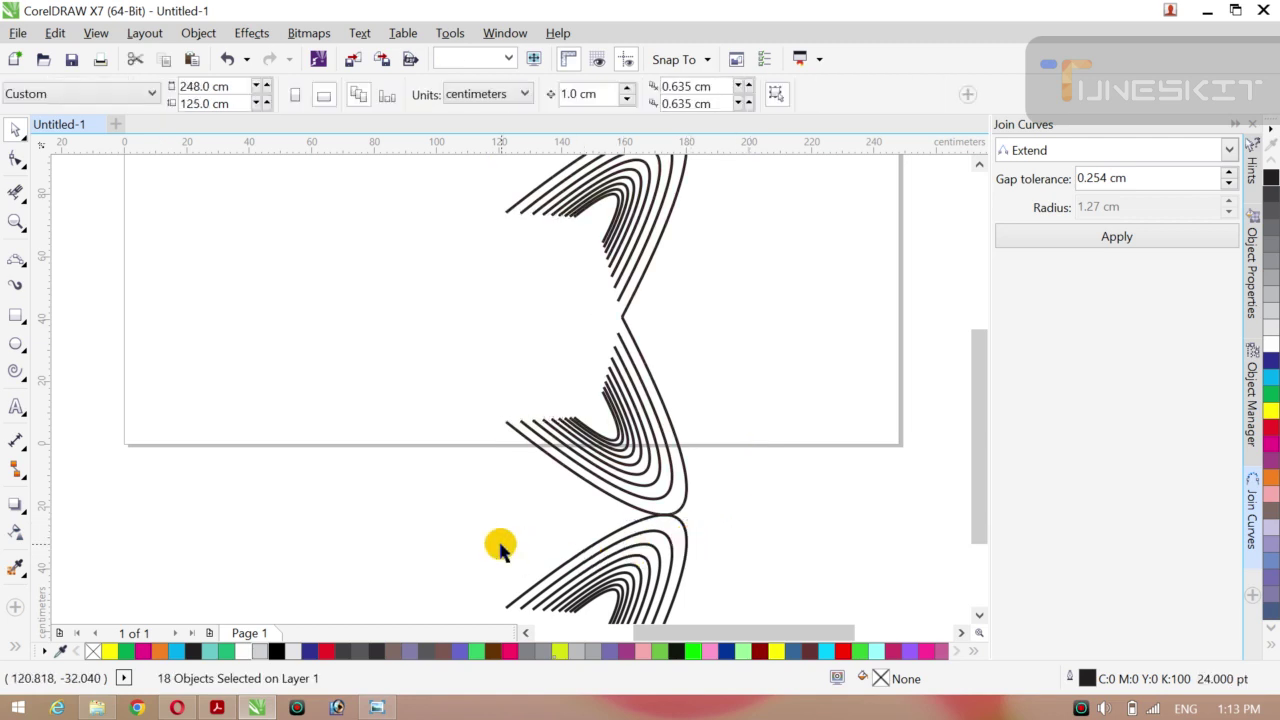
{"action": "left_click", "coordinate": [614, 535]}
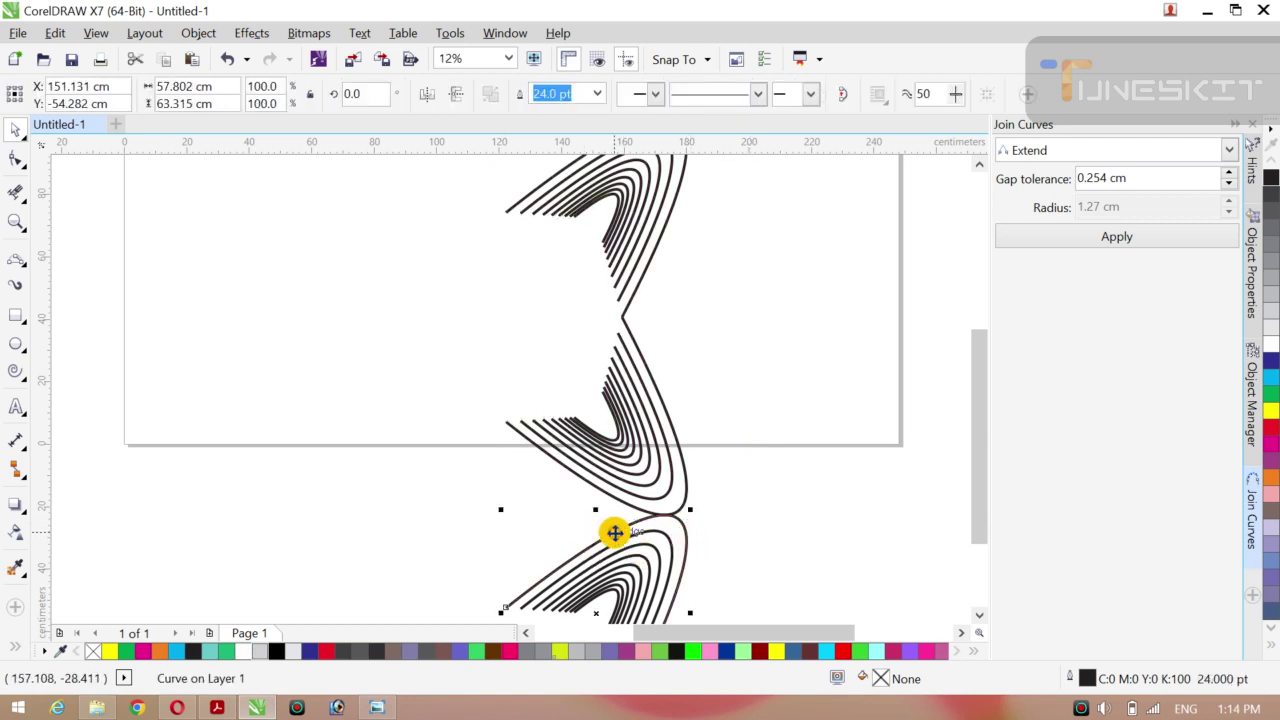
{"action": "key", "text": "Delete"}
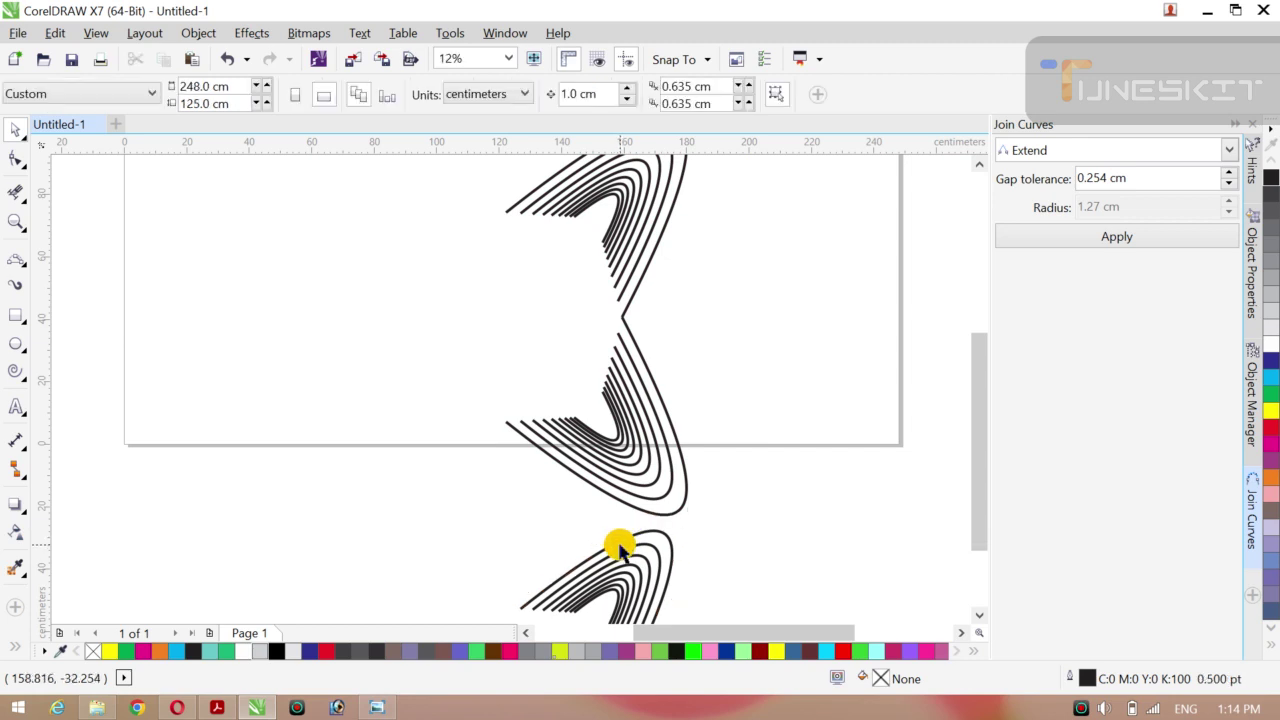
{"action": "left_click", "coordinate": [617, 541]}
{"action": "key", "text": "Delete"}
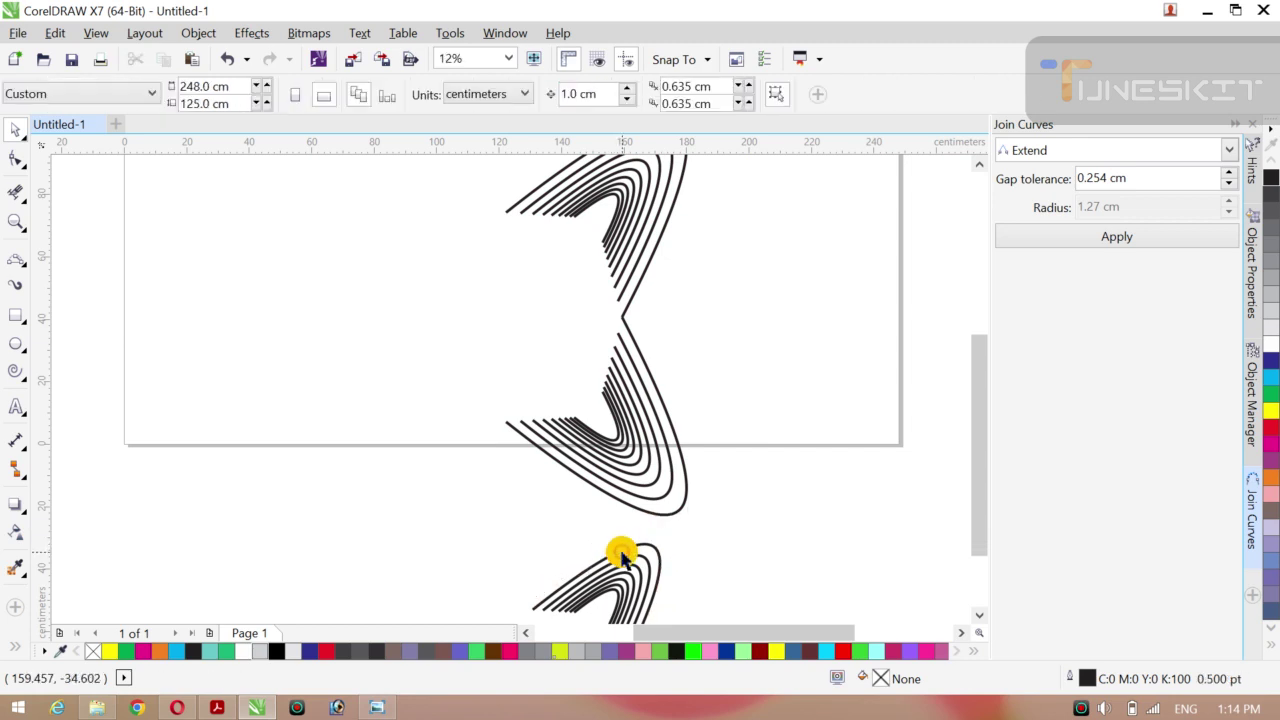
{"action": "left_click", "coordinate": [621, 551]}
{"action": "key", "text": "Delete"}
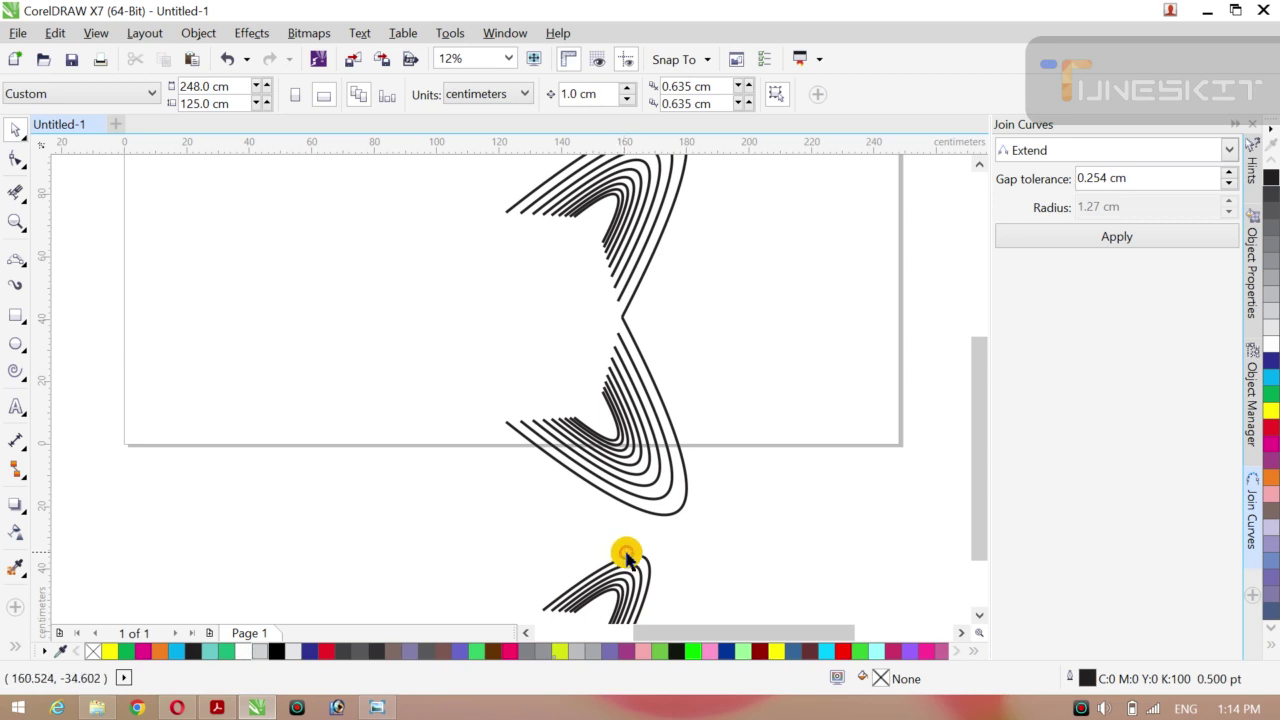
{"action": "left_click", "coordinate": [627, 560]}
{"action": "key", "text": "Delete"}
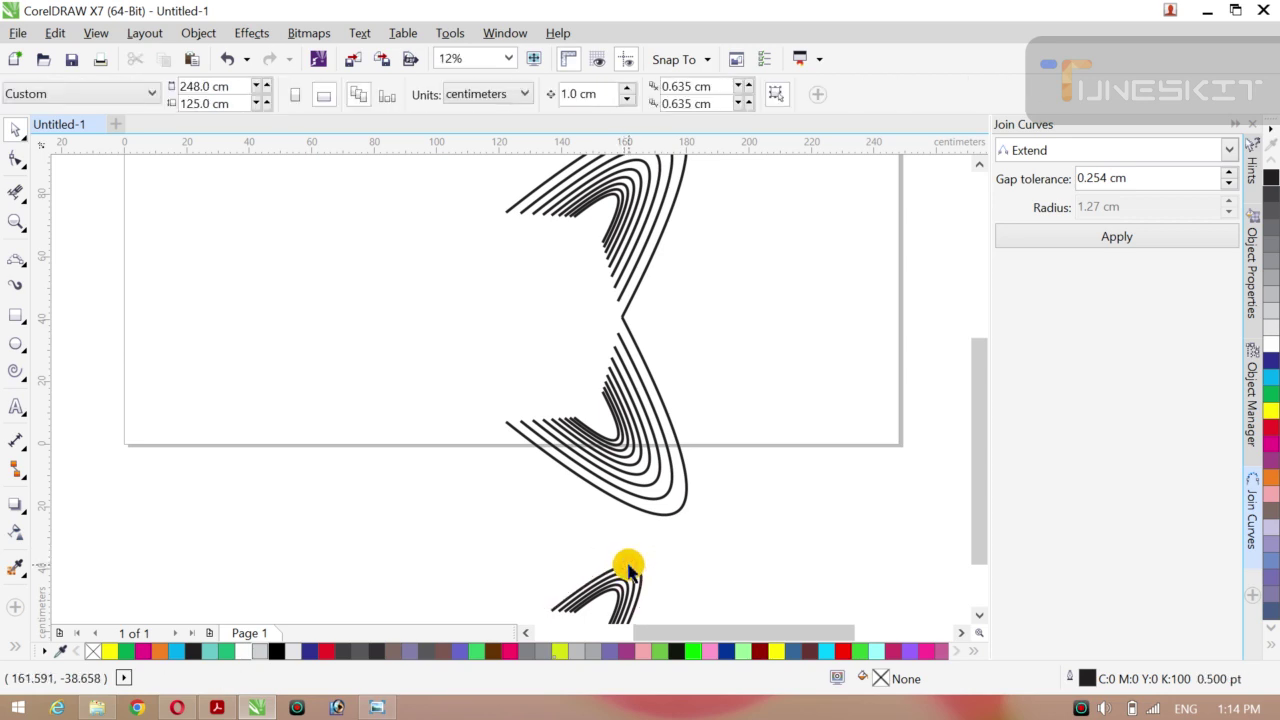
{"action": "left_click", "coordinate": [628, 572]}
{"action": "key", "text": "Delete"}
{"action": "left_click", "coordinate": [628, 576]}
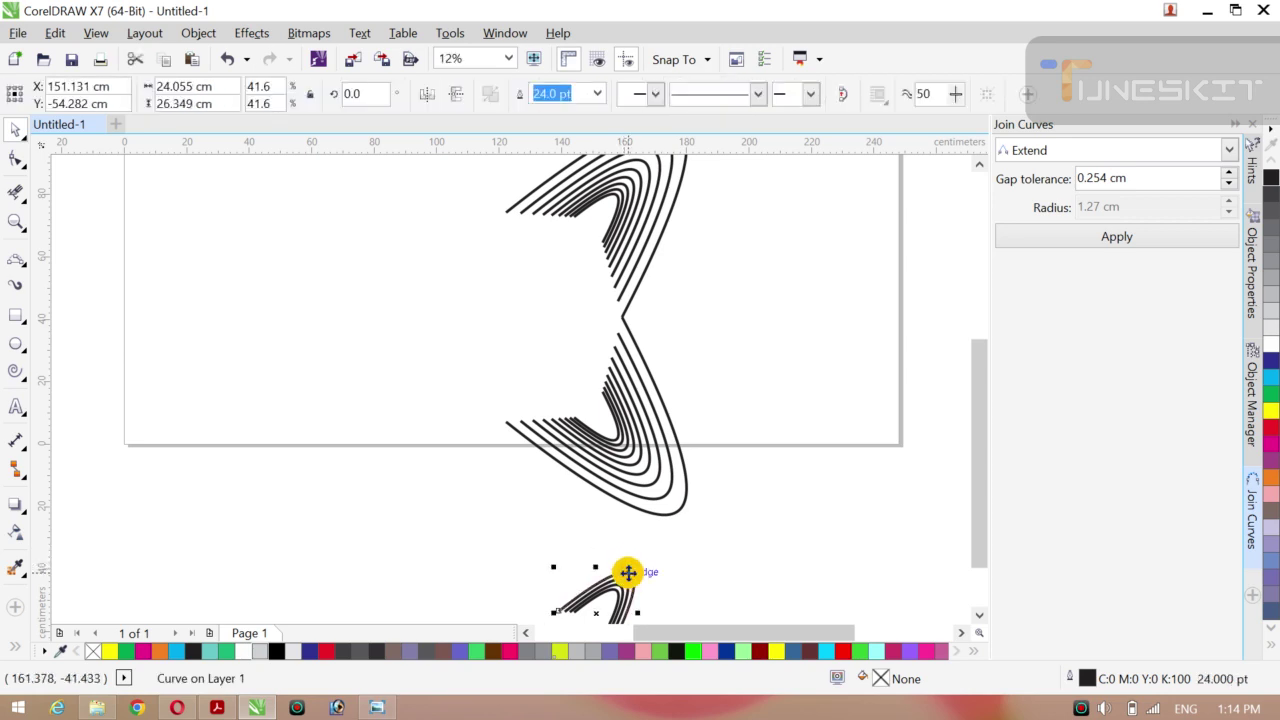
{"action": "key", "text": "Delete"}
{"action": "left_click", "coordinate": [624, 588]}
{"action": "key", "text": "Delete"}
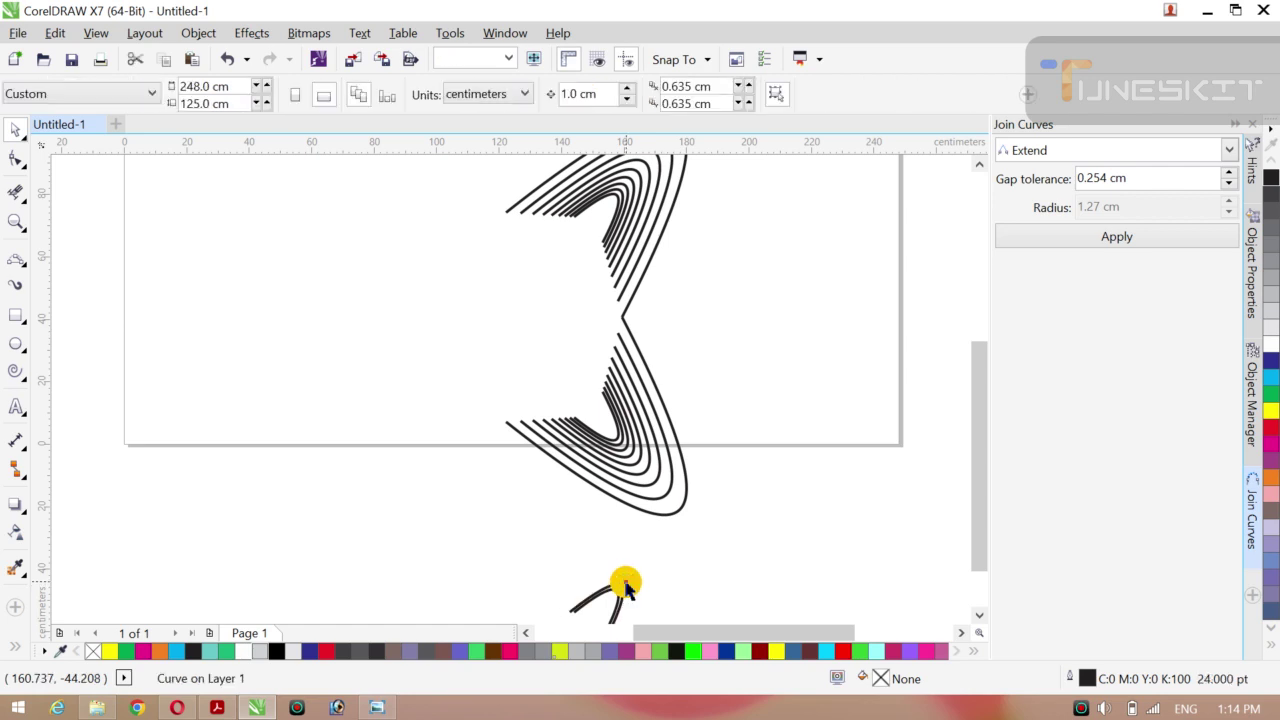
{"action": "left_click", "coordinate": [620, 594]}
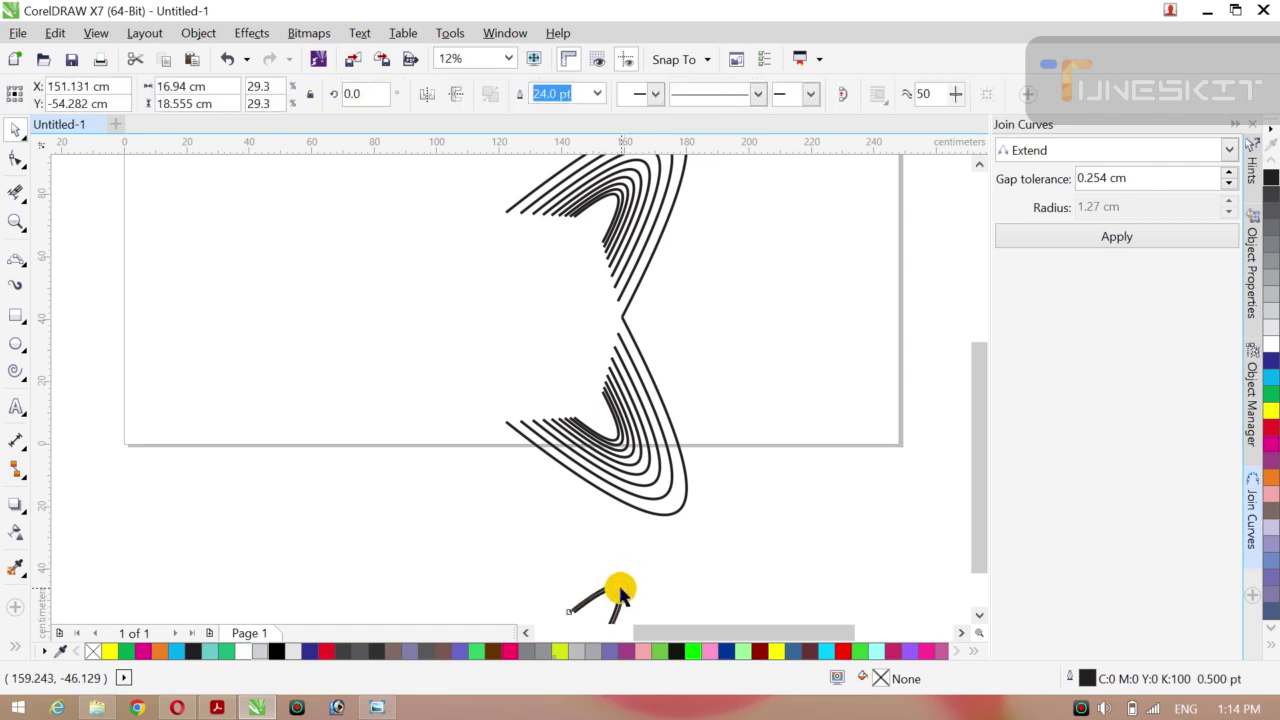
{"action": "key", "text": "Delete"}
{"action": "left_click", "coordinate": [618, 597]}
{"action": "key", "text": "Delete"}
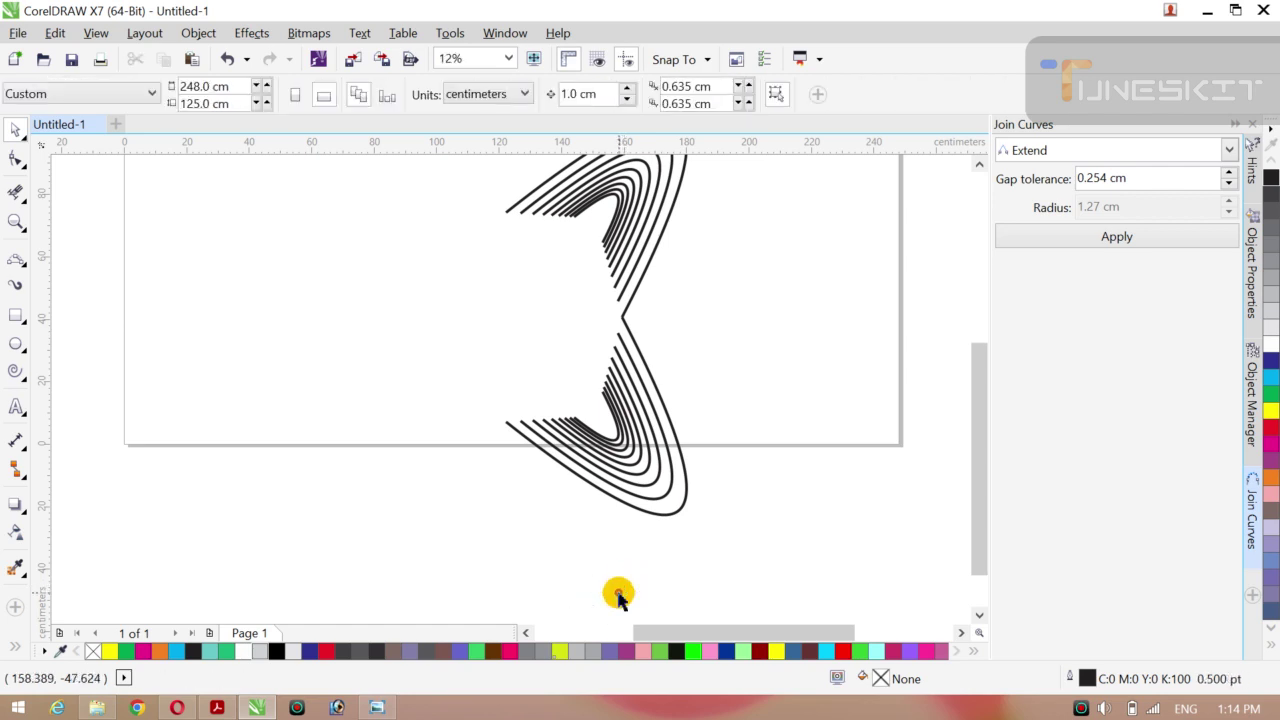
- Select both remaining curve sets and move them up onto the page, centred at about X 162 cm, Y 62 cm
{"action": "key", "text": "z"}
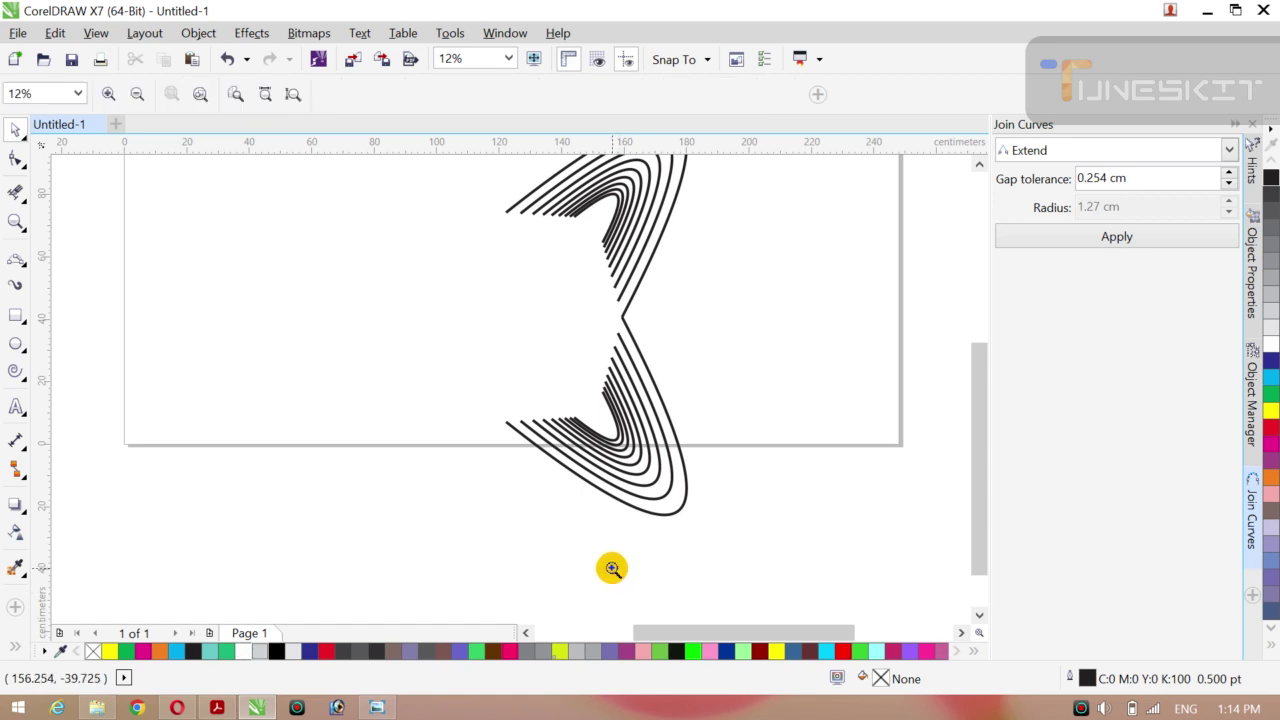
{"action": "left_click", "coordinate": [136, 94]}
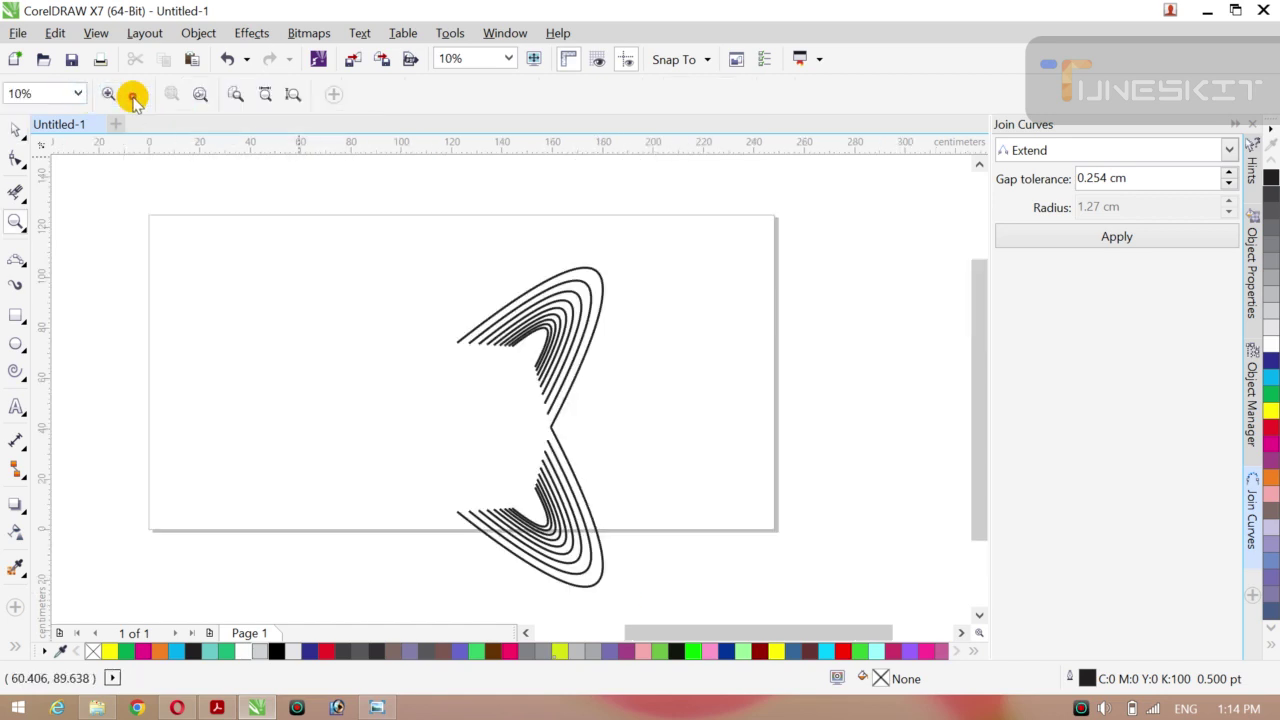
{"action": "left_click", "coordinate": [24, 142]}
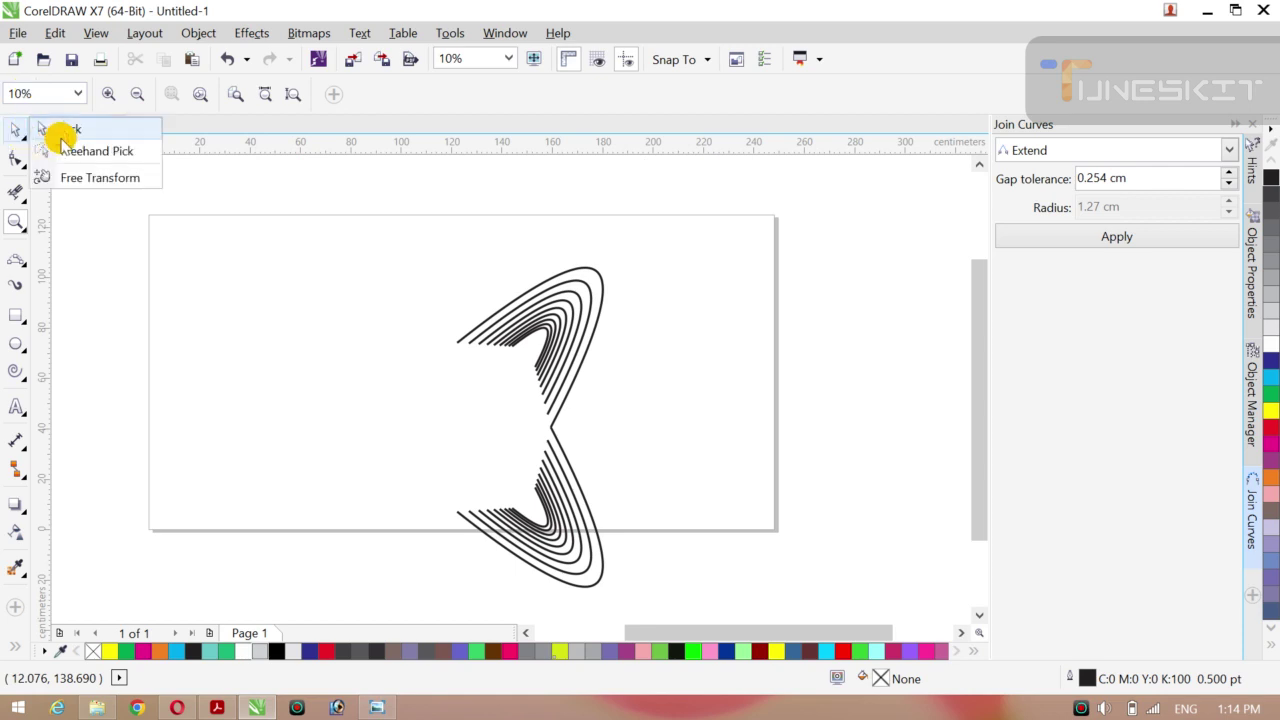
{"action": "left_click", "coordinate": [62, 132]}
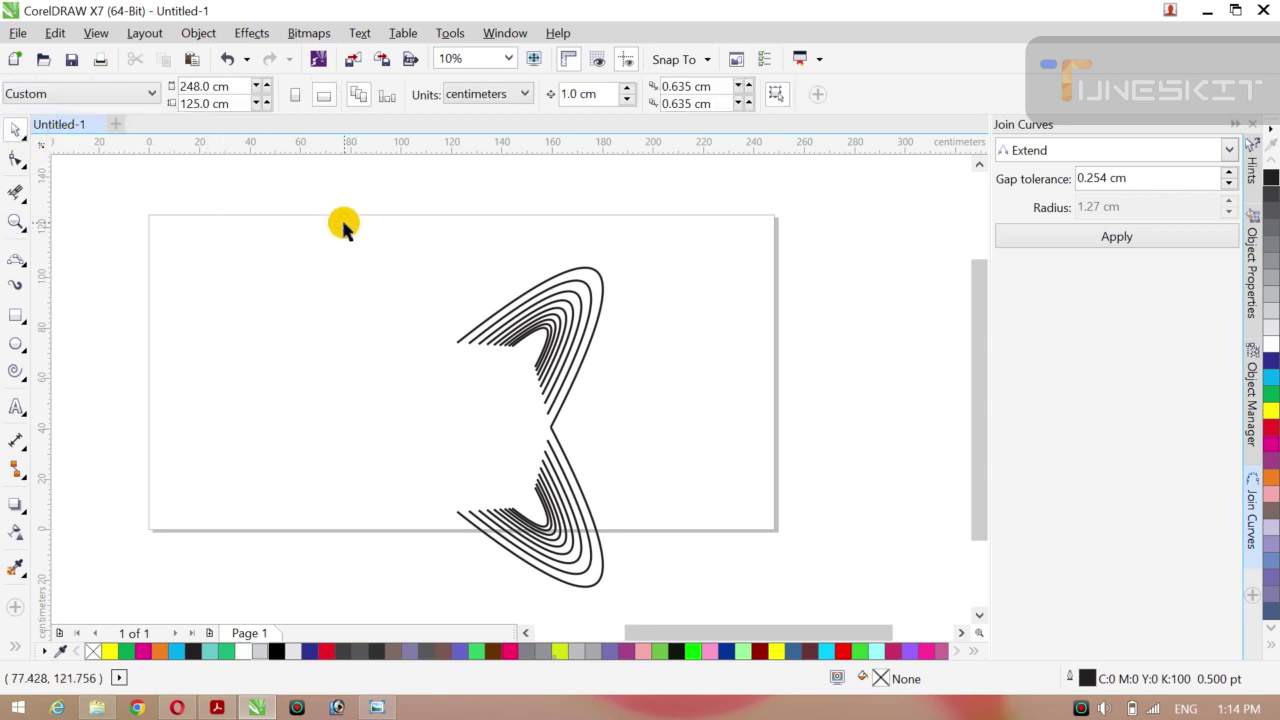
{"action": "left_click_drag", "start_coordinate": [343, 224], "coordinate": [662, 598]}
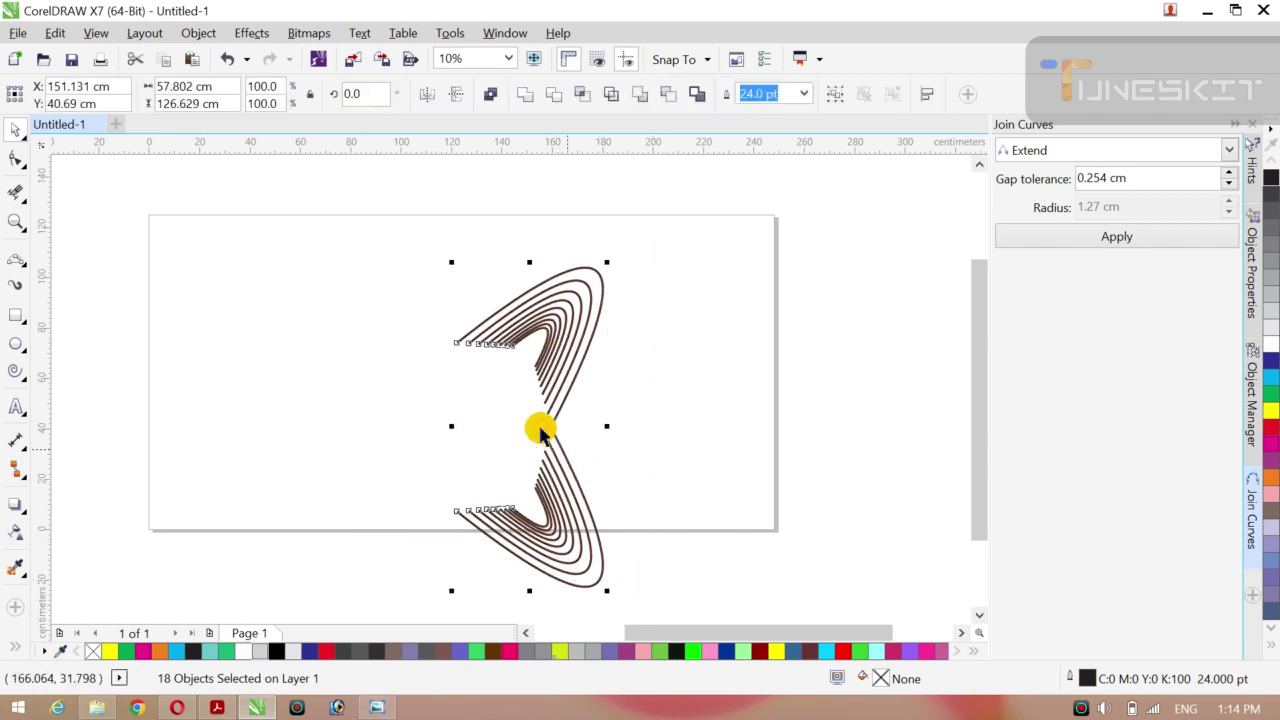
{"action": "left_click_drag", "start_coordinate": [530, 428], "coordinate": [557, 375]}
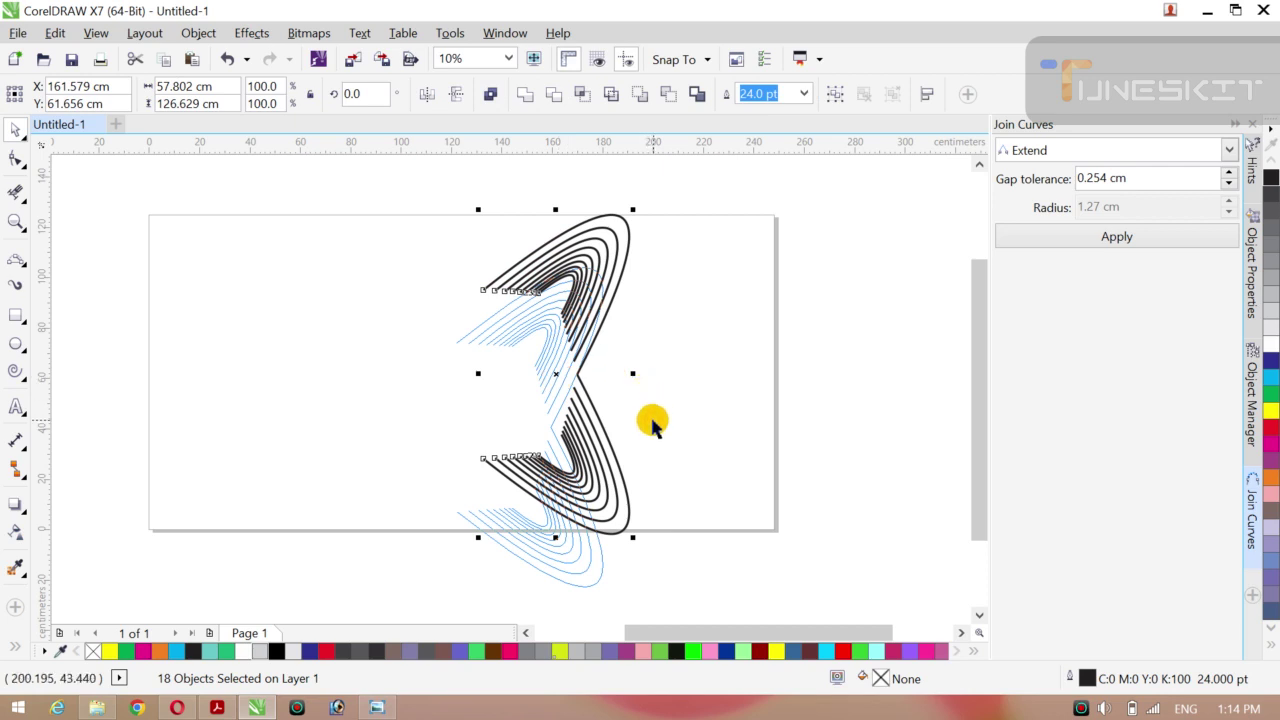
{"action": "left_click", "coordinate": [306, 362]}
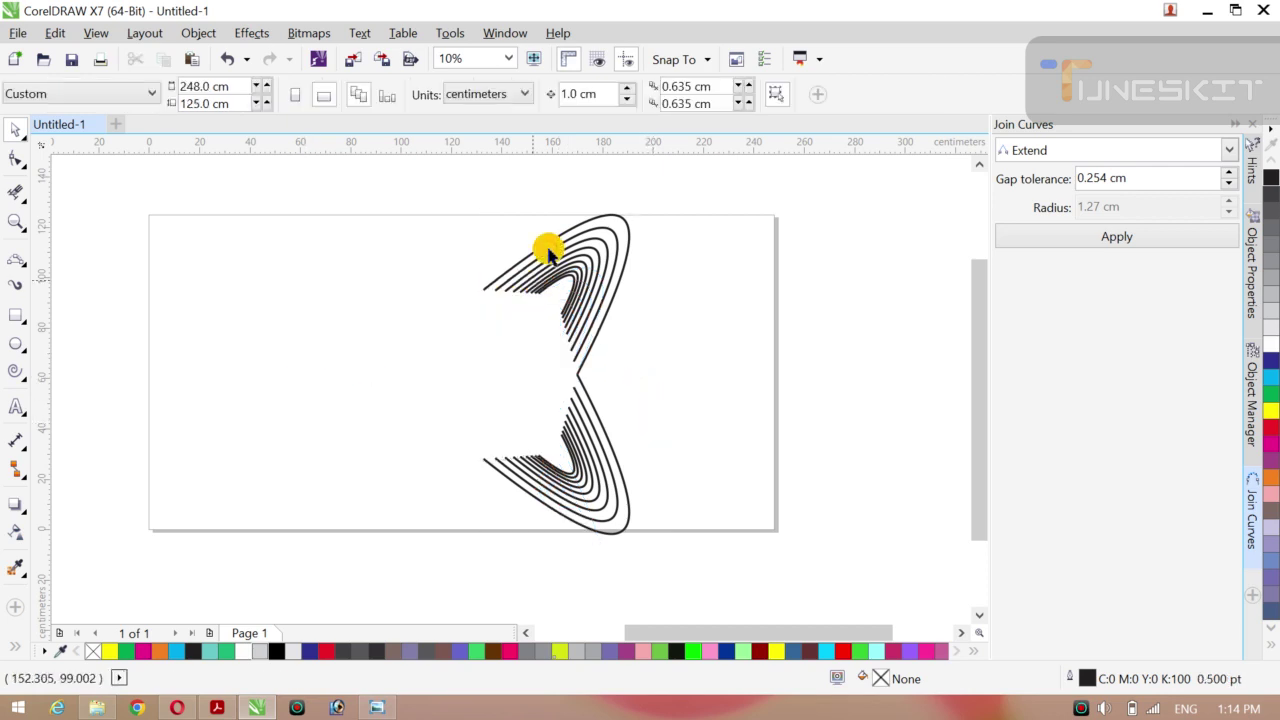
- Select the 18 curves and create a horizontally mirrored copy at full scale directly to their left
{"action": "left_click_drag", "start_coordinate": [430, 176], "coordinate": [684, 562]}
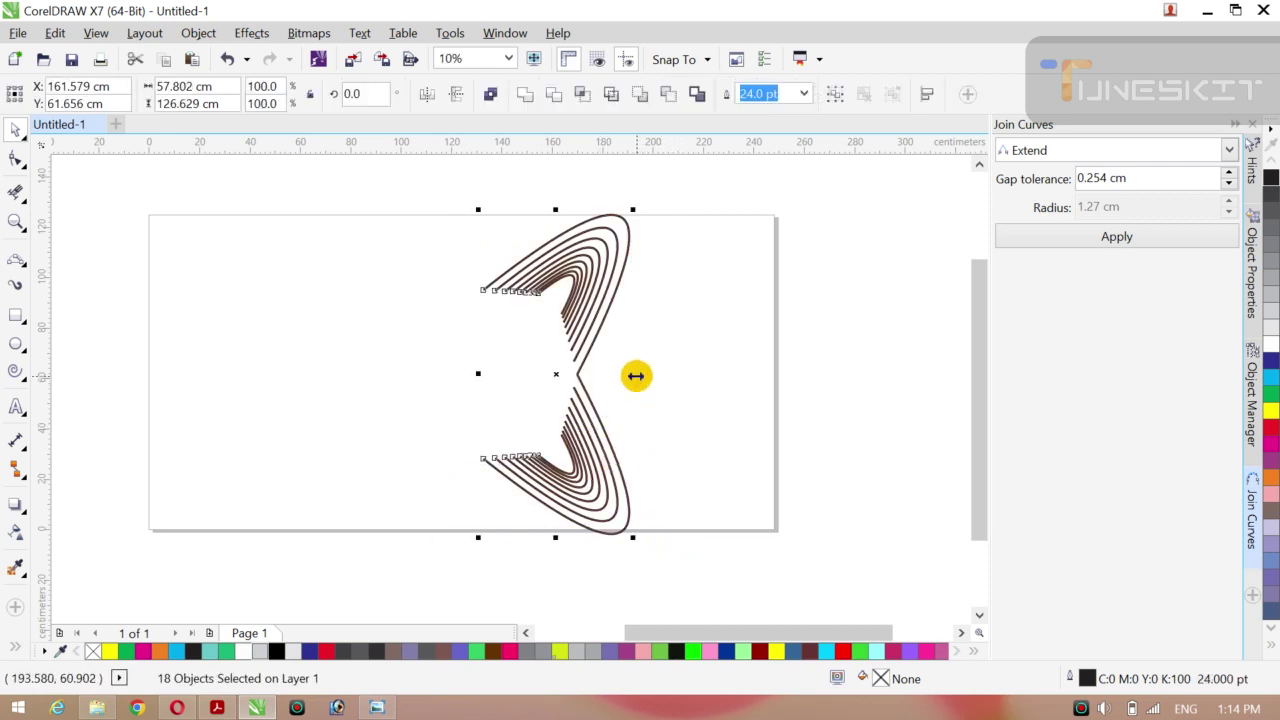
{"action": "left_click_drag", "start_coordinate": [636, 376], "coordinate": [383, 419]}
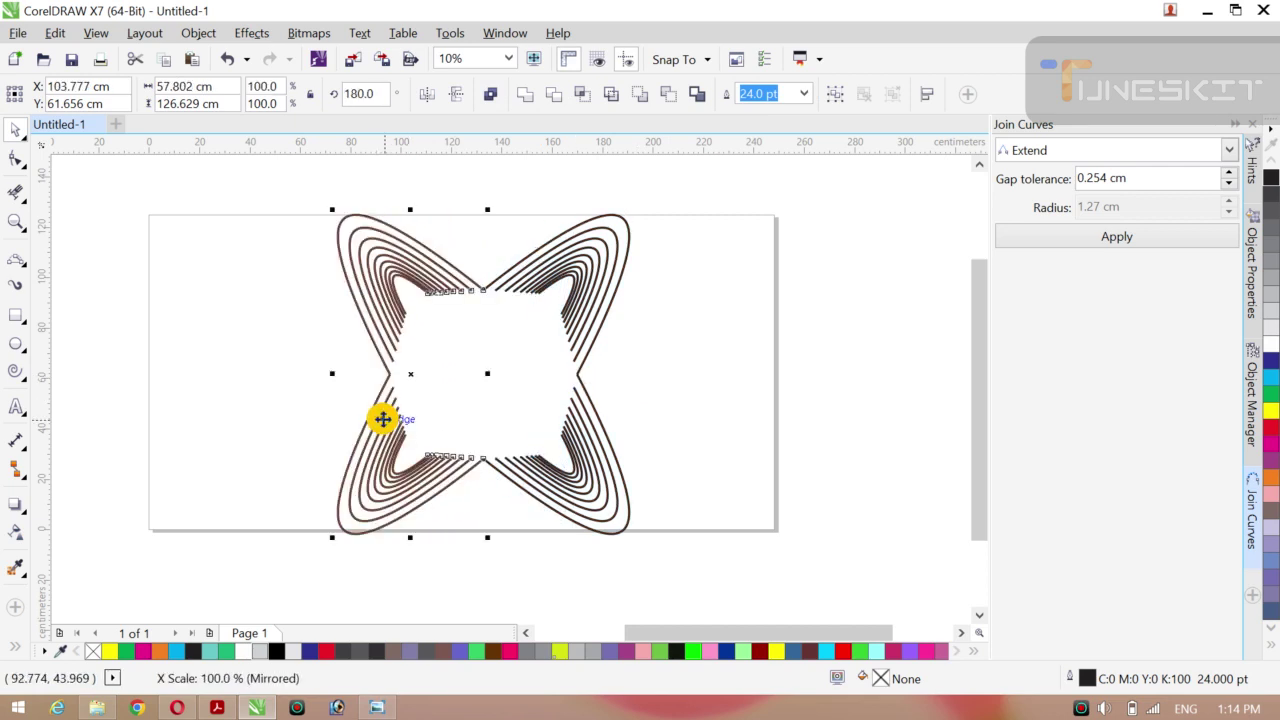
{"action": "left_click", "coordinate": [225, 430]}
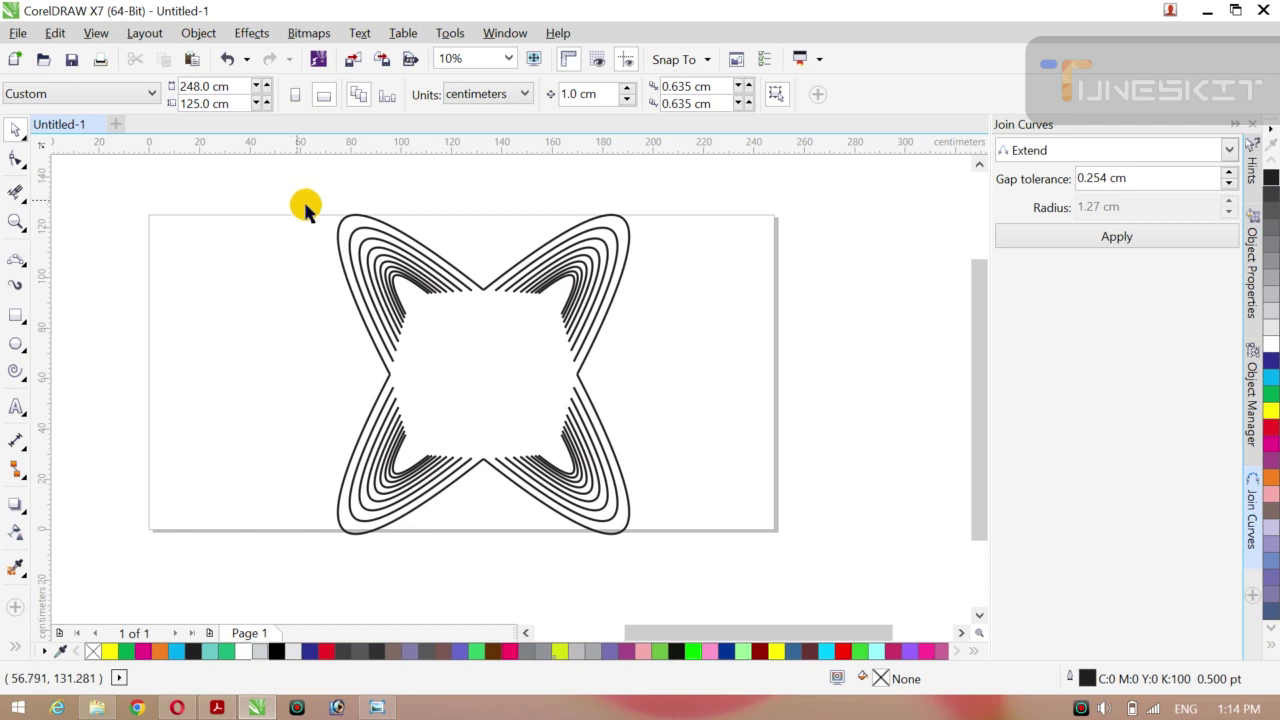
- Select all 36 curves and create a copy rotated to 300° about their common centre
{"action": "mouse_move", "coordinate": [282, 182]}
{"action": "left_mouse_down"}
{"action": "mouse_move", "coordinate": [397, 194]}
{"action": "mouse_move", "coordinate": [560, 346]}
{"action": "mouse_move", "coordinate": [606, 403]}
{"action": "mouse_move", "coordinate": [667, 526]}
{"action": "mouse_move", "coordinate": [675, 584]}
{"action": "left_mouse_up"}
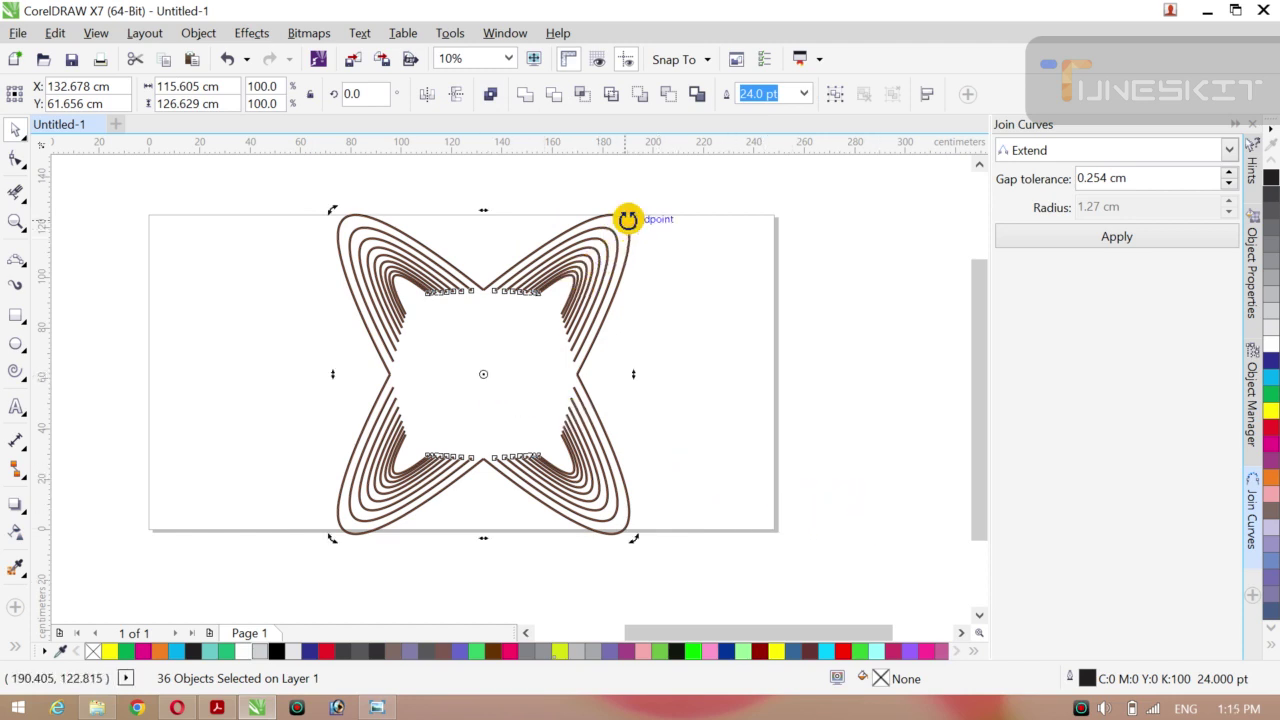
{"action": "left_click_drag", "start_coordinate": [631, 206], "coordinate": [658, 398]}
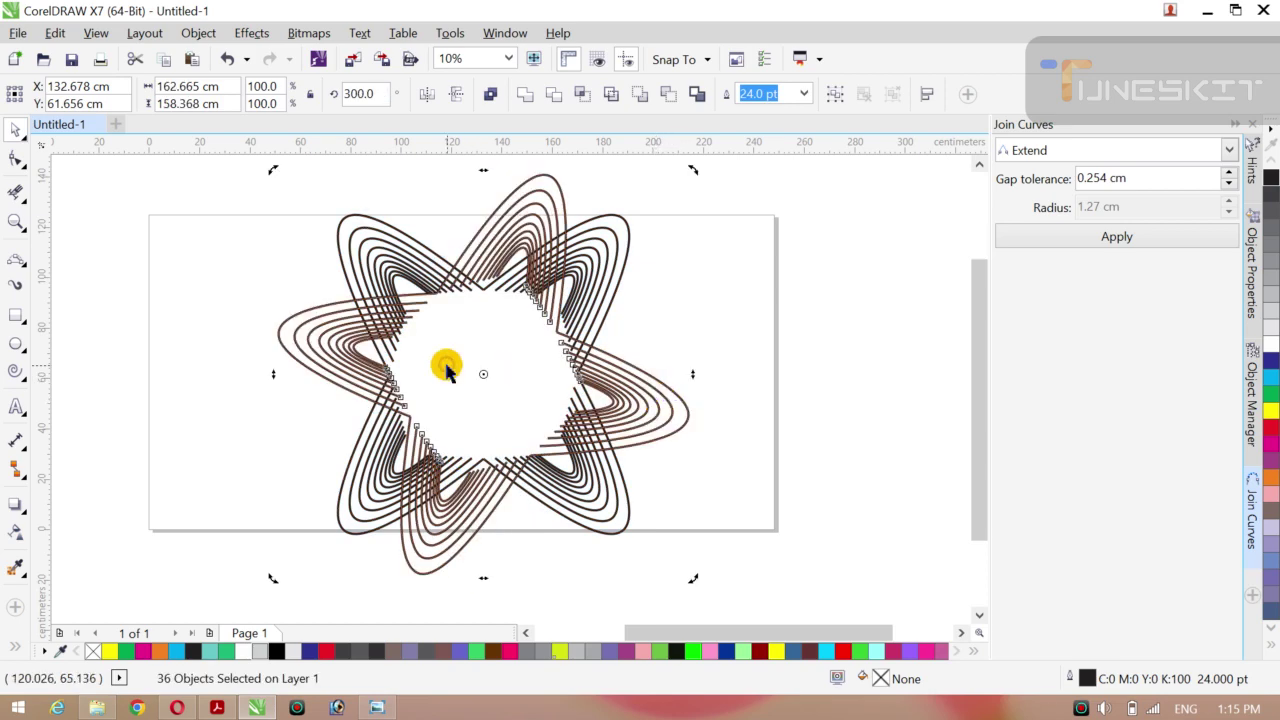
{"action": "left_click", "coordinate": [145, 310]}
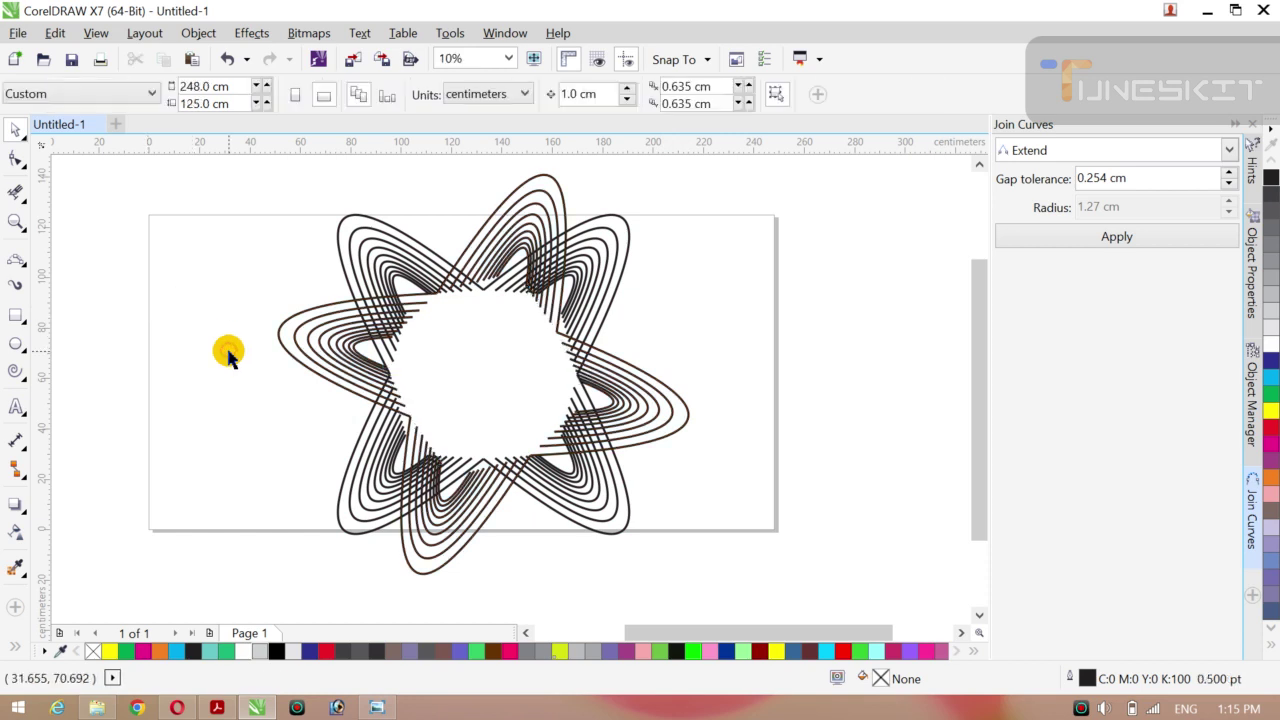
- Select all the curves of the star with the Pick tool and combine them into one object
{"action": "left_click", "coordinate": [24, 138]}
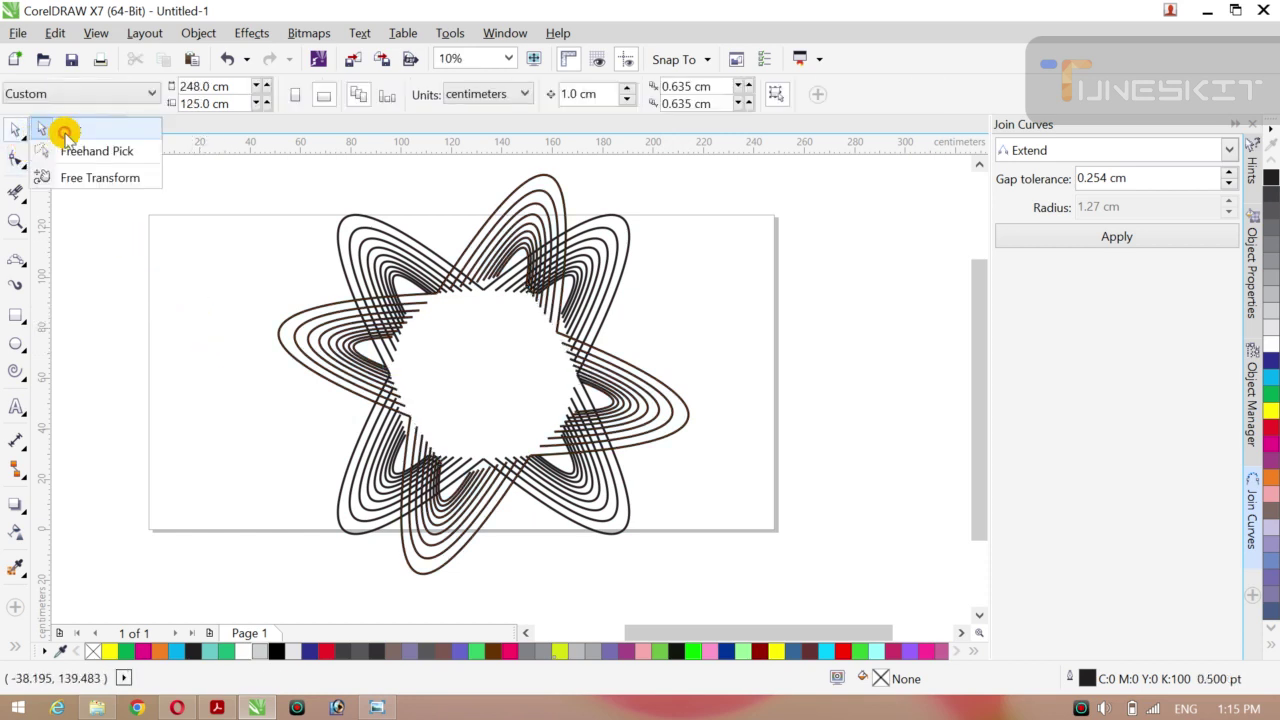
{"action": "left_click", "coordinate": [60, 127]}
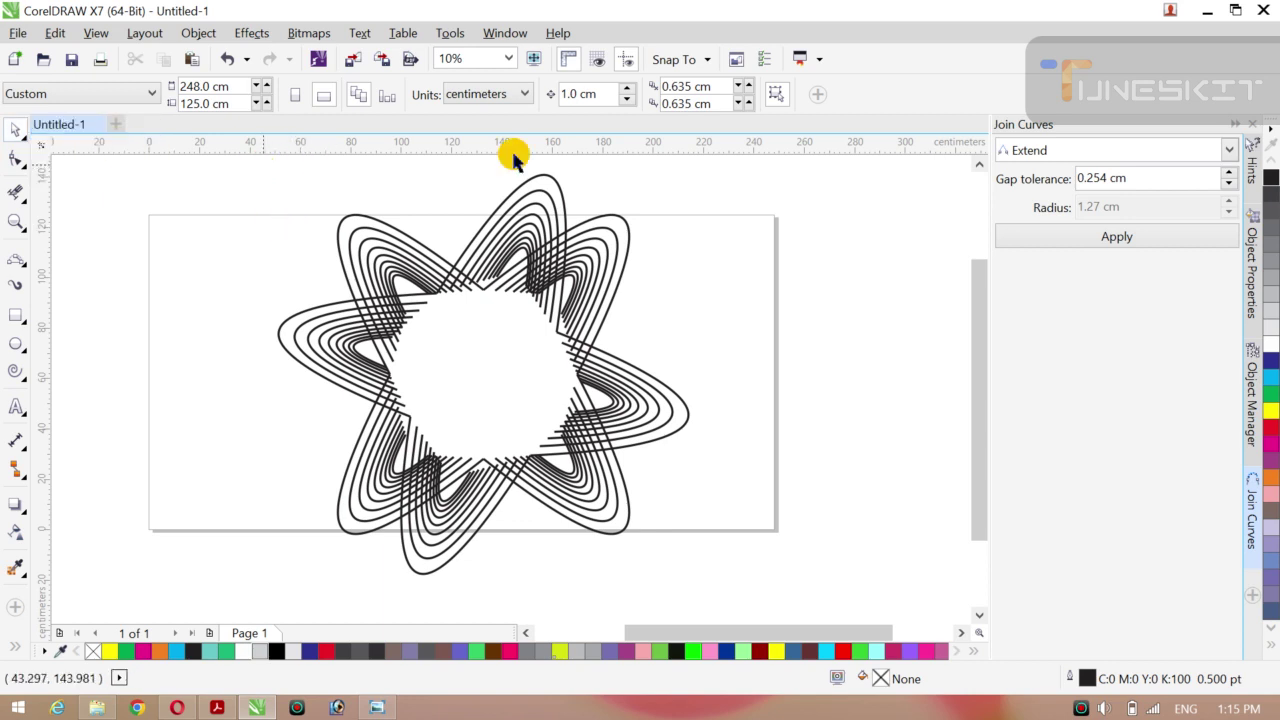
{"action": "scroll", "coordinate": [560, 175], "scroll_direction": "up", "scroll_amount": 1}
{"action": "left_click_drag", "start_coordinate": [280, 169], "coordinate": [706, 611]}
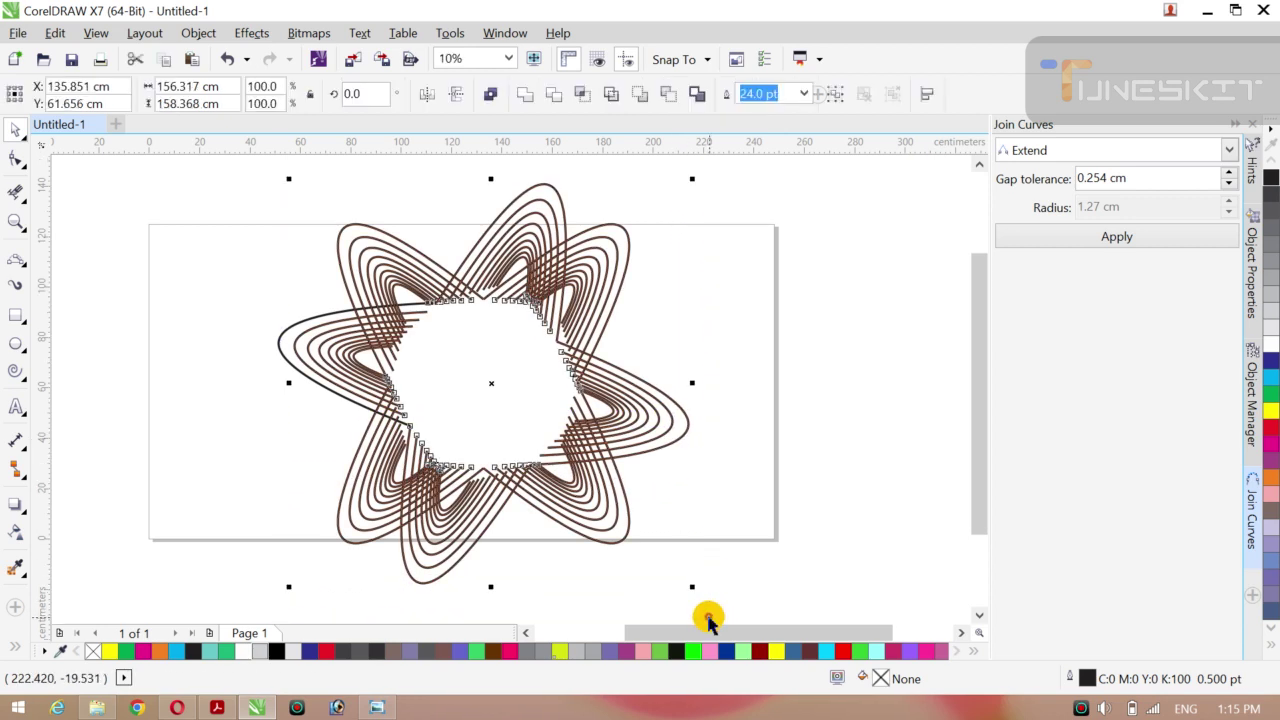
{"action": "left_click", "coordinate": [197, 35]}
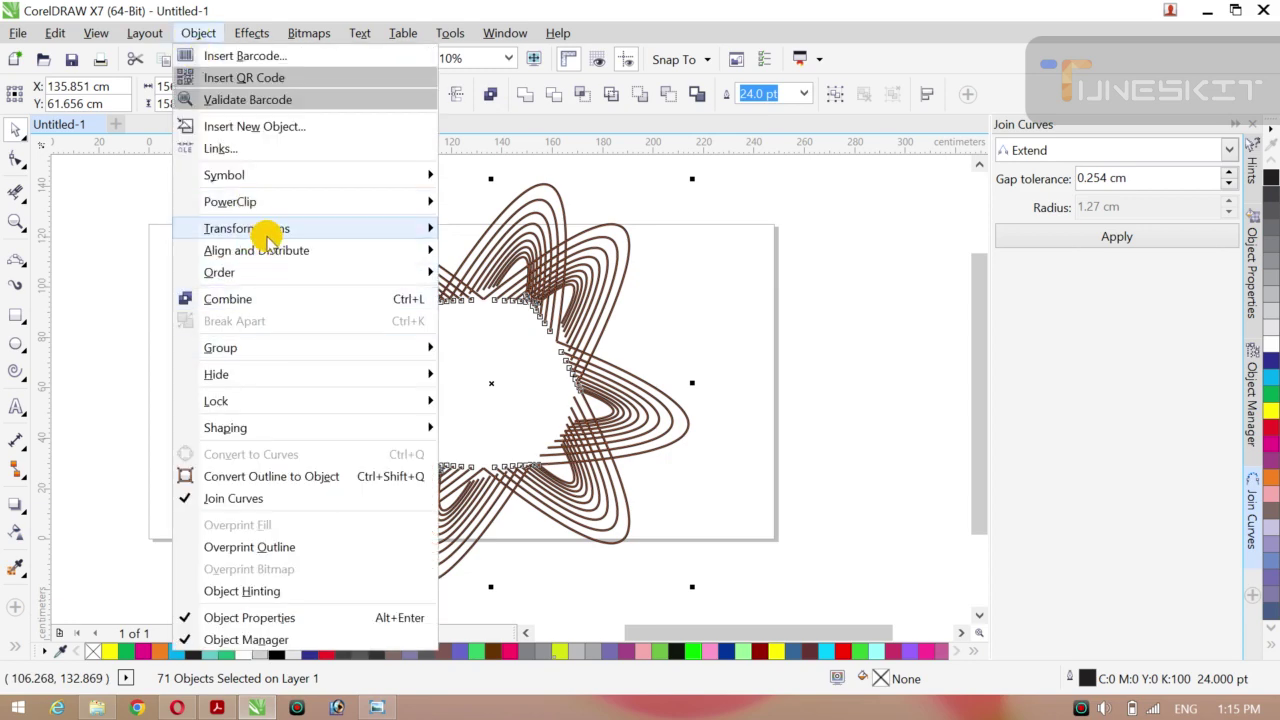
{"action": "left_click", "coordinate": [271, 297]}
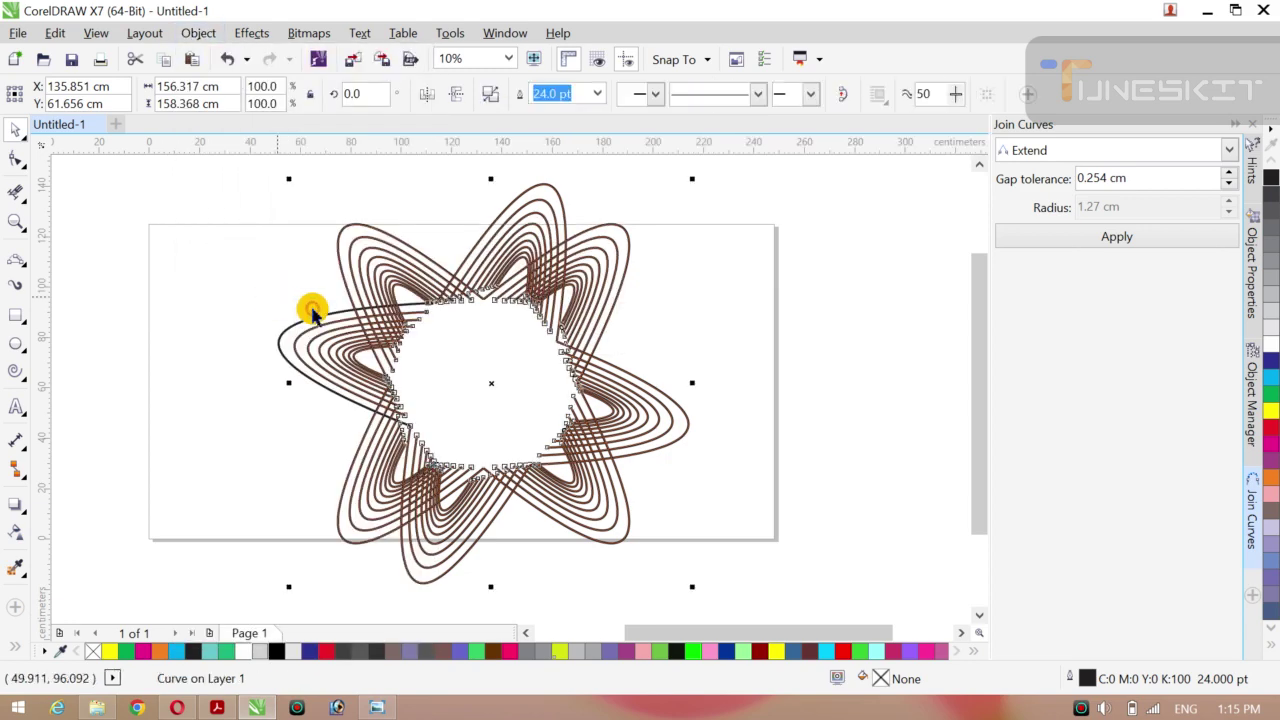
{"action": "left_click", "coordinate": [190, 218]}
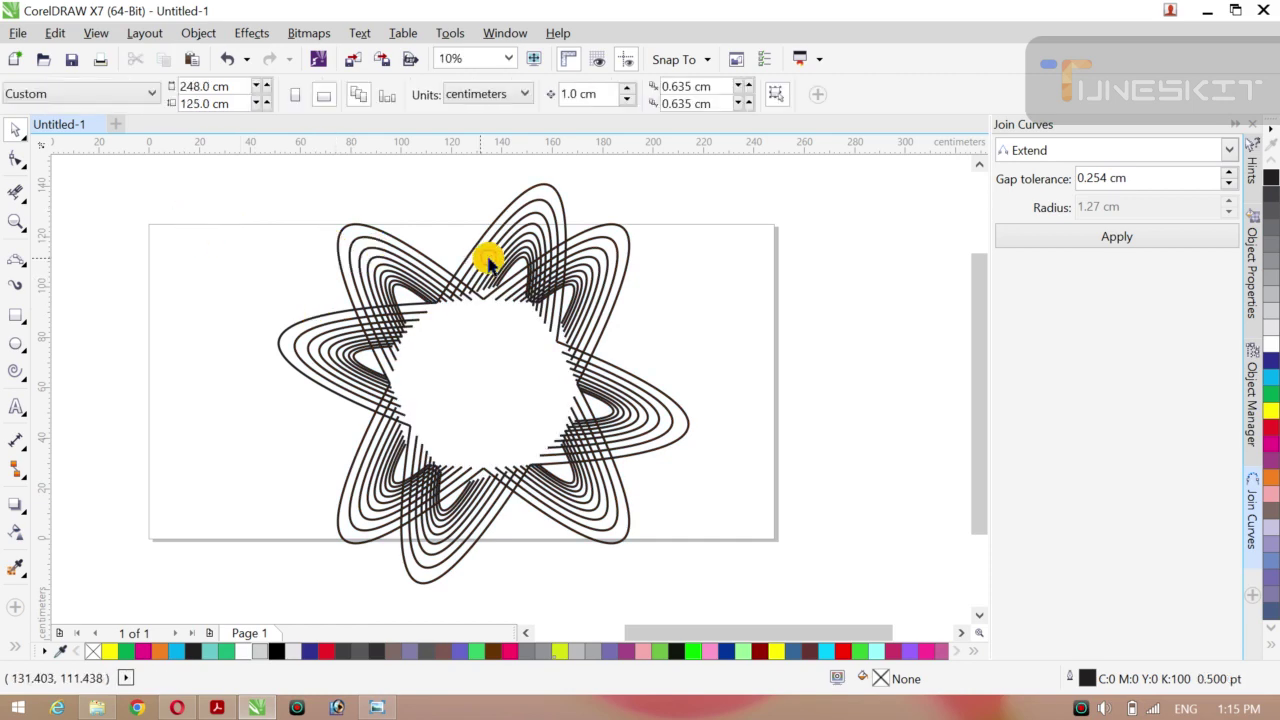
- Move the combined star slightly left, centred at about X 130.9 cm, Y 61.4 cm
{"action": "left_click", "coordinate": [551, 277]}
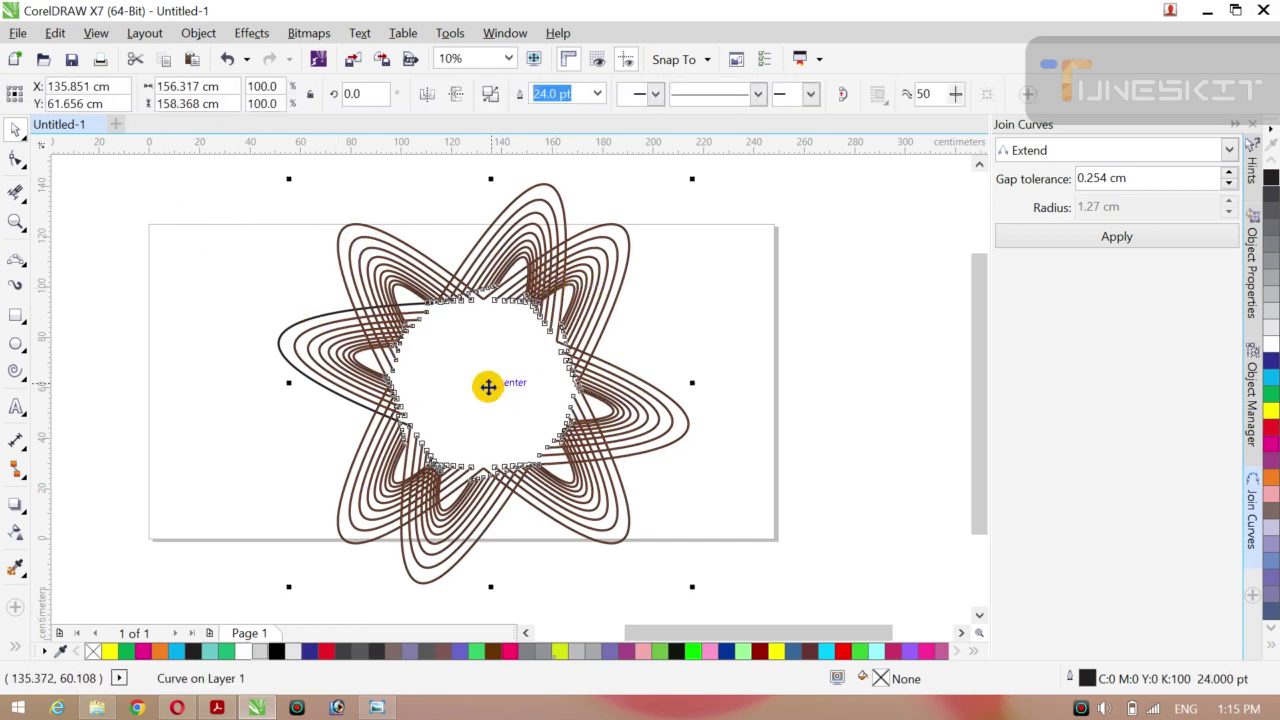
{"action": "left_click_drag", "start_coordinate": [488, 383], "coordinate": [477, 381]}
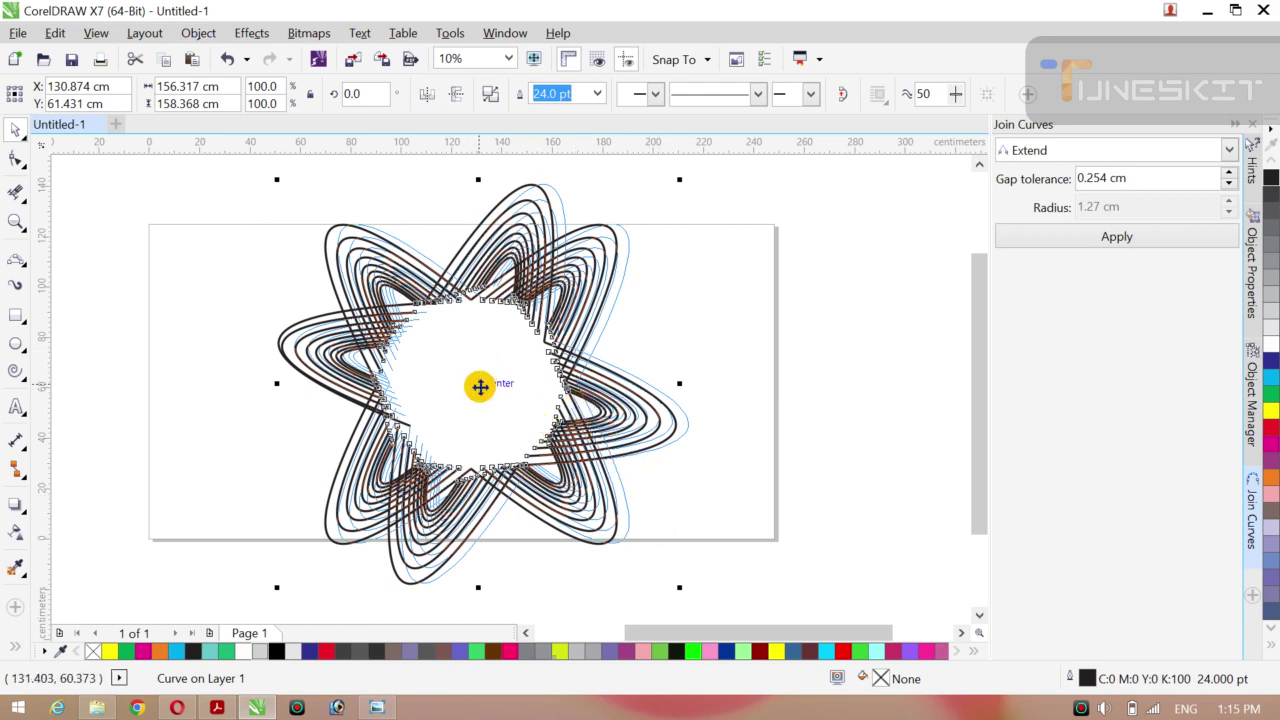
{"action": "left_click_drag", "start_coordinate": [480, 386], "coordinate": [432, 382]}
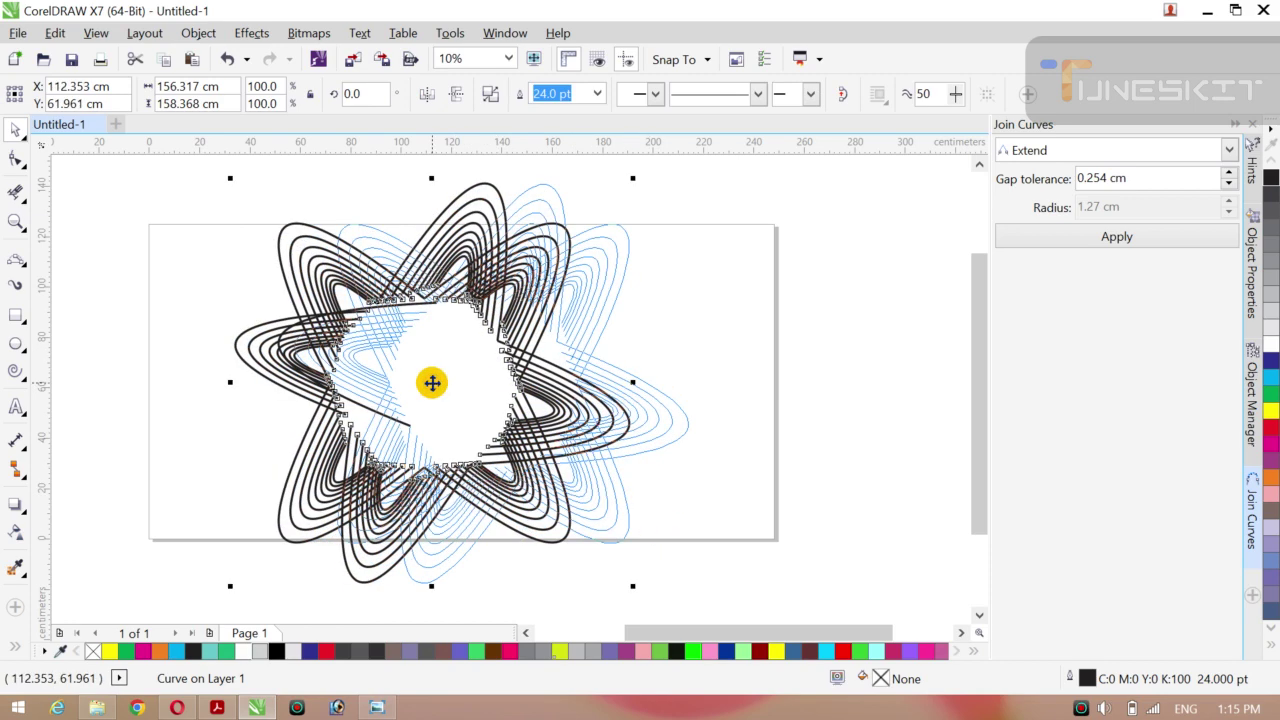
{"action": "key", "text": "Escape"}
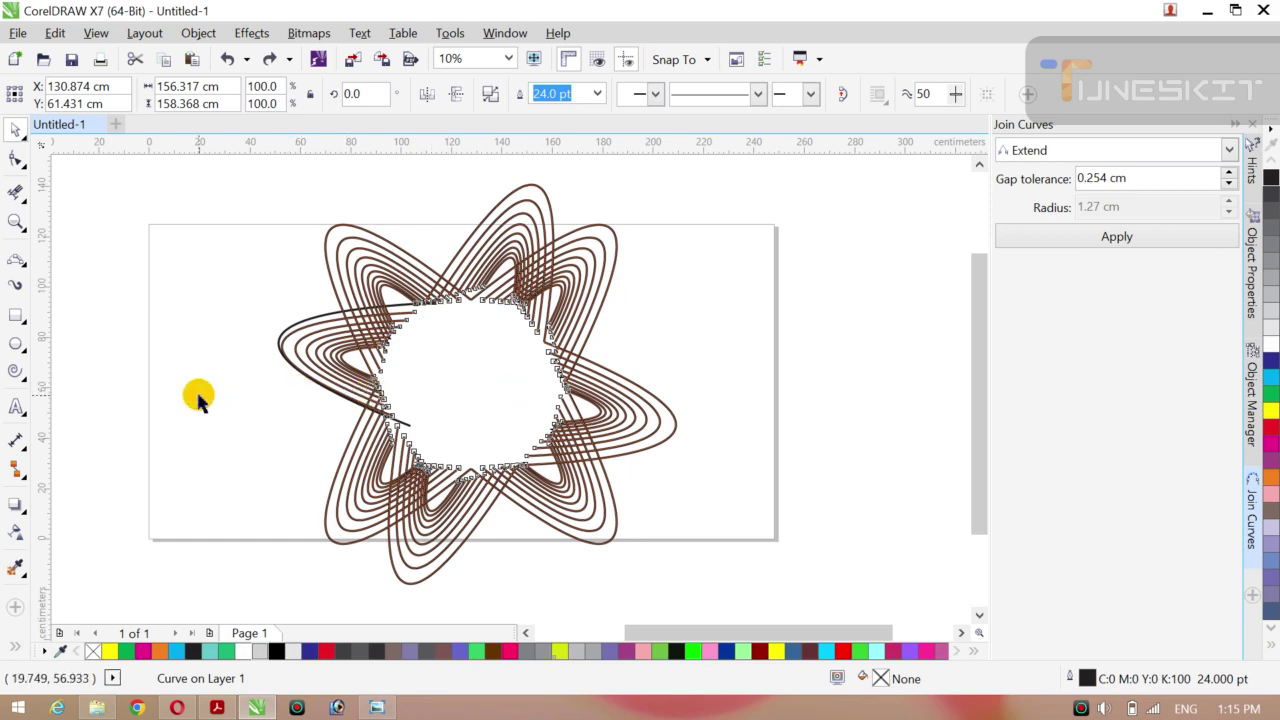
{"action": "left_click", "coordinate": [198, 398]}
- Try adding concentric copies of the combined star scaled to 73.1% and 53.5%, and undo both
{"action": "left_click", "coordinate": [586, 440]}
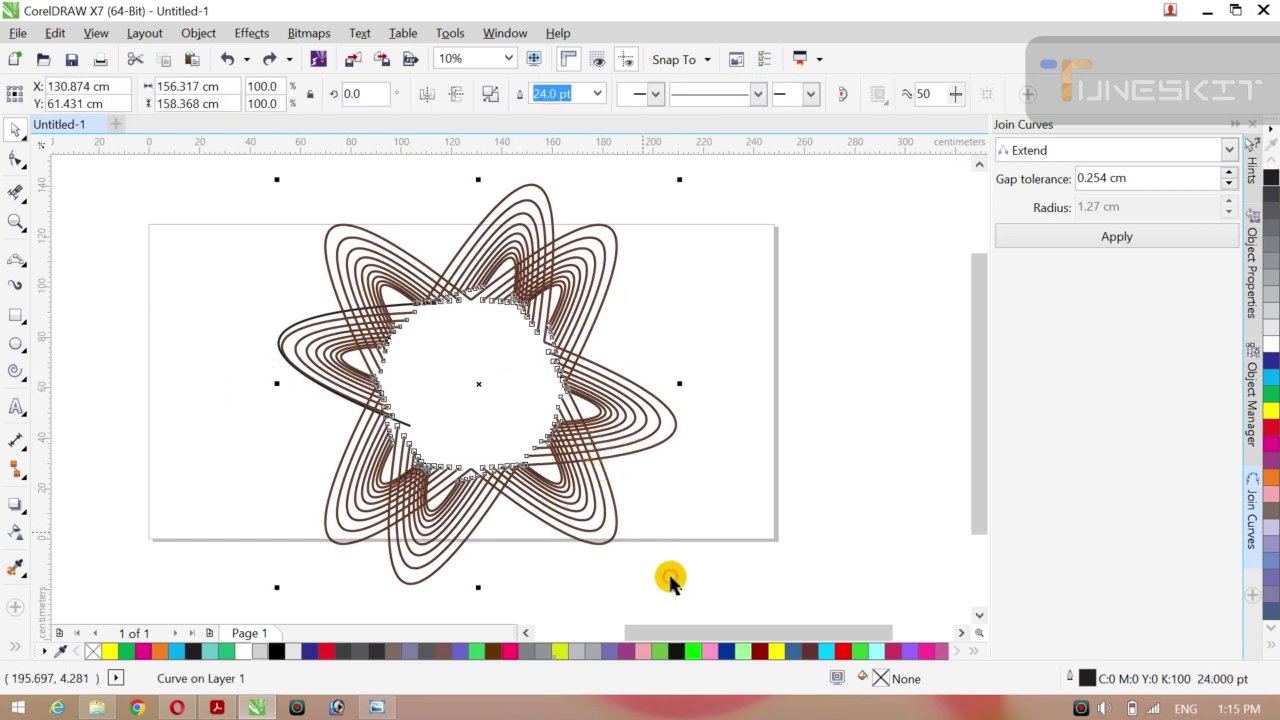
{"action": "left_click_drag", "start_coordinate": [678, 588], "coordinate": [625, 578]}
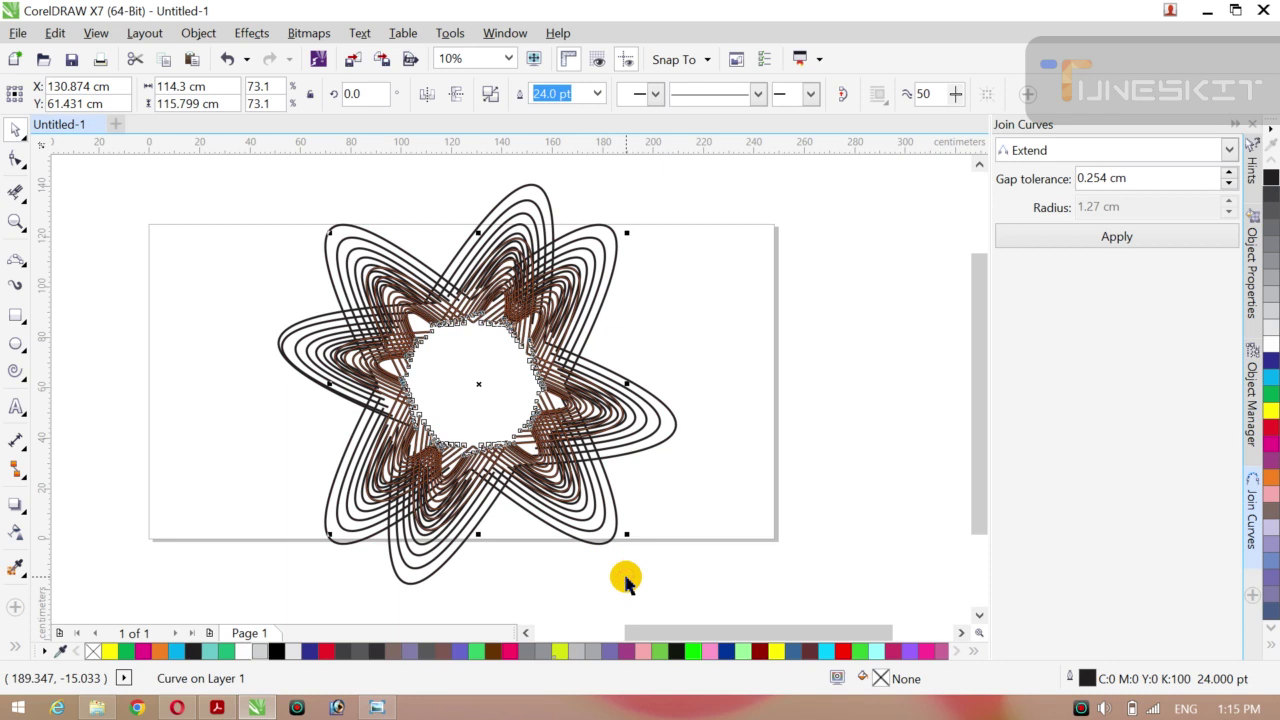
{"action": "left_click", "coordinate": [625, 577]}
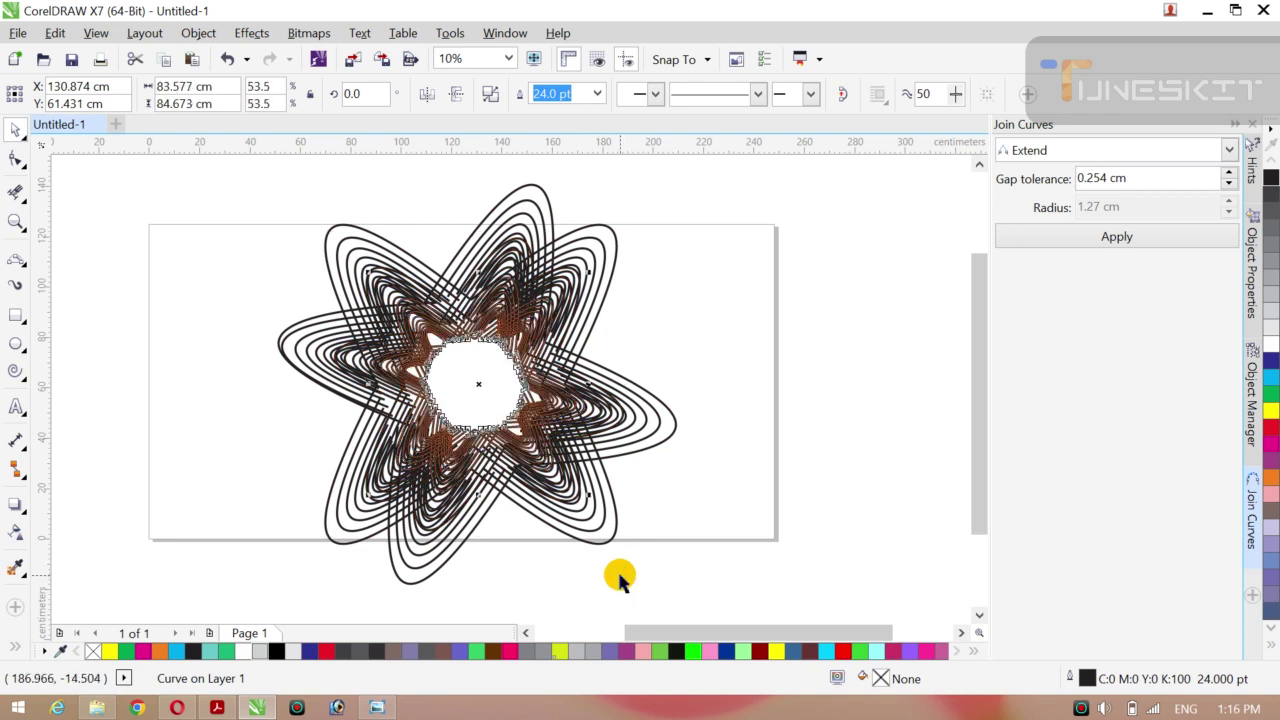
{"action": "key", "text": "ctrl+z"}
{"action": "left_click", "coordinate": [619, 574]}
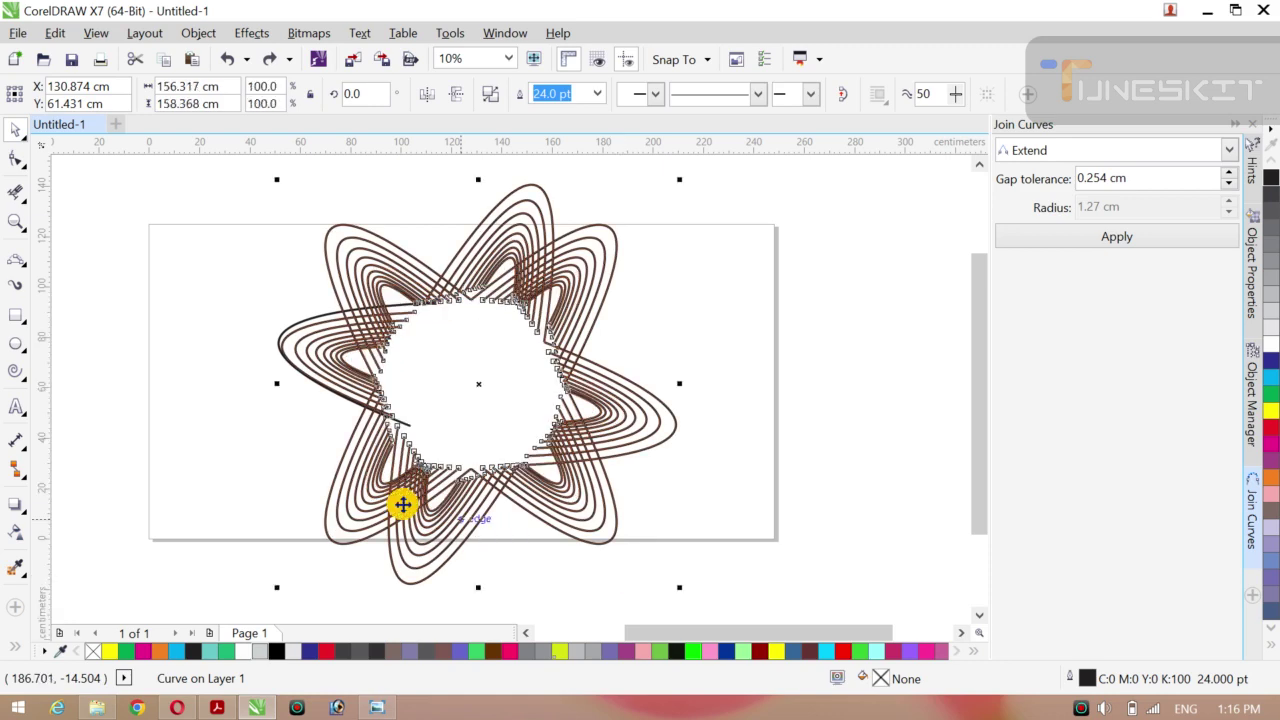
{"action": "left_click", "coordinate": [336, 172]}
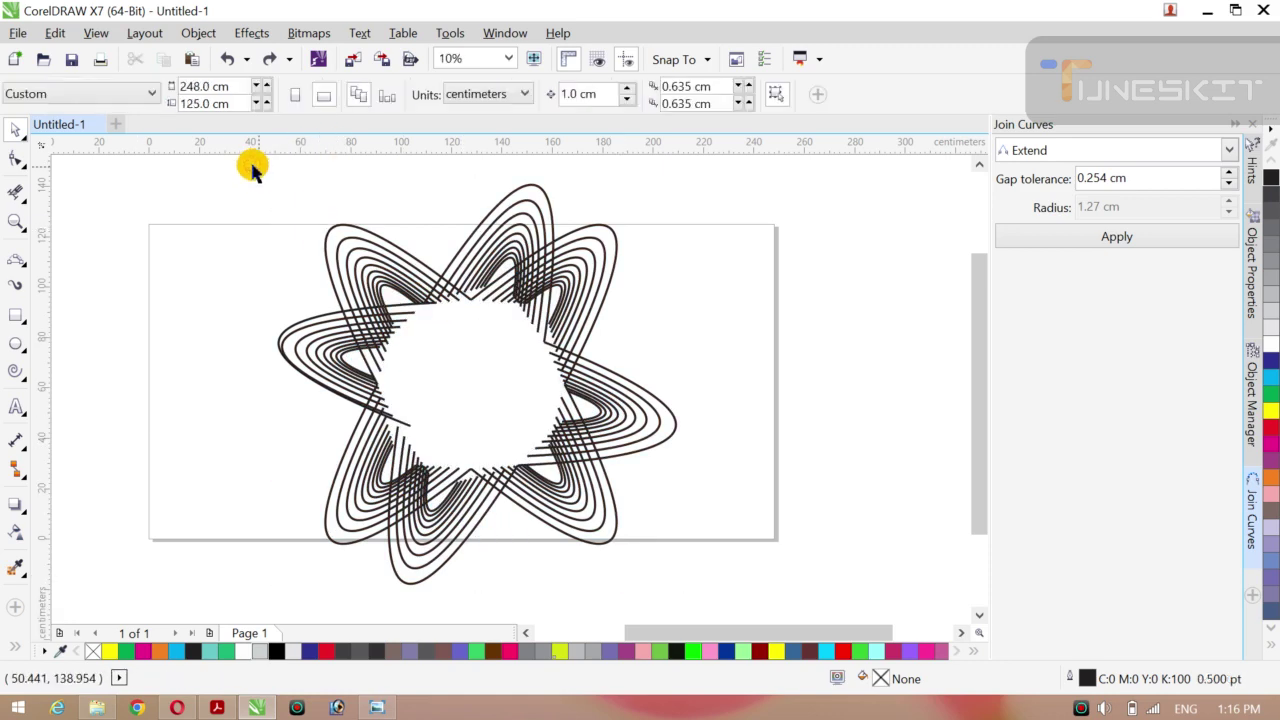
- Select the combined star with its loose outer curve and create a concentric copy about 79 cm wide and 79 cm high
{"action": "left_click_drag", "start_coordinate": [247, 170], "coordinate": [684, 604]}
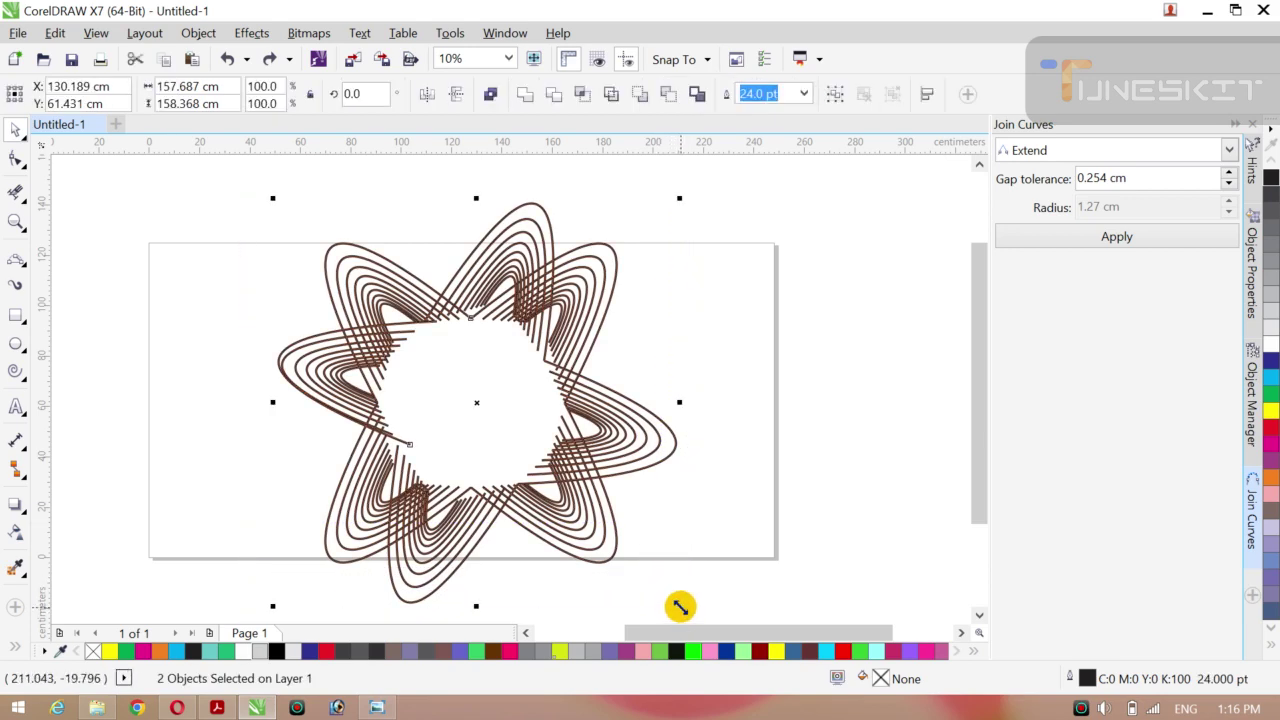
{"action": "left_click_drag", "start_coordinate": [679, 606], "coordinate": [580, 569]}
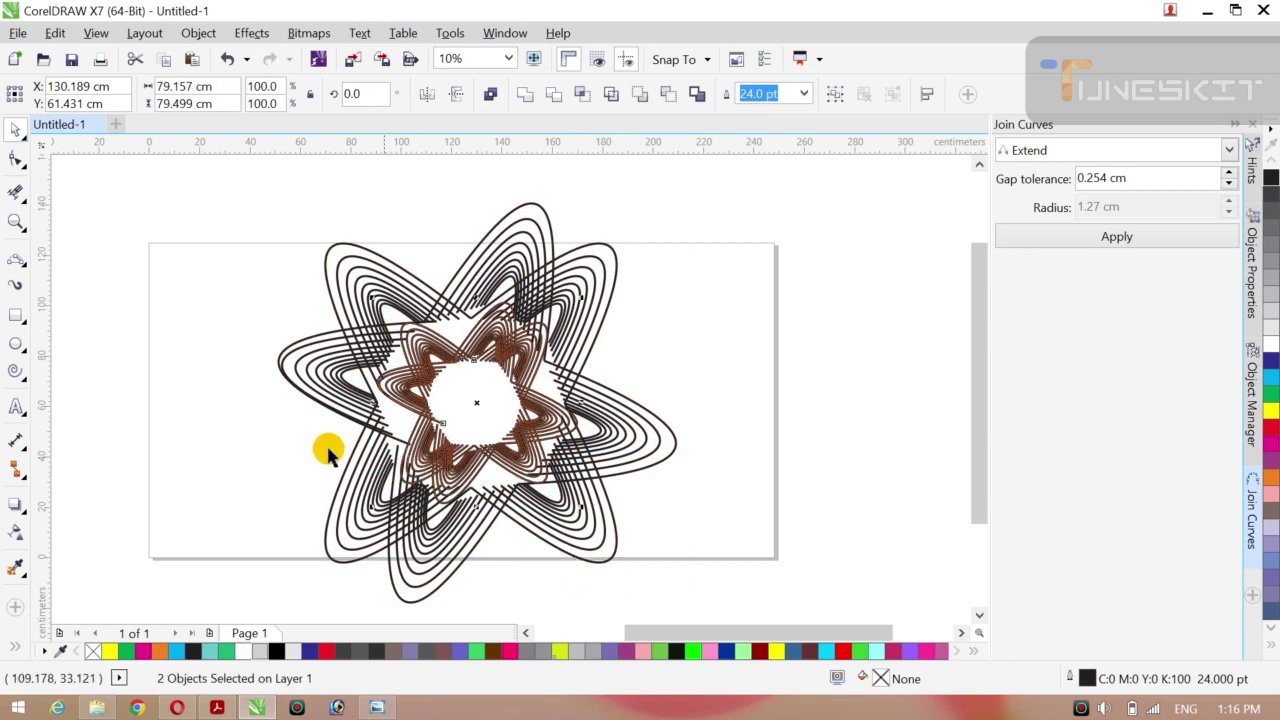
{"action": "left_click", "coordinate": [294, 446]}
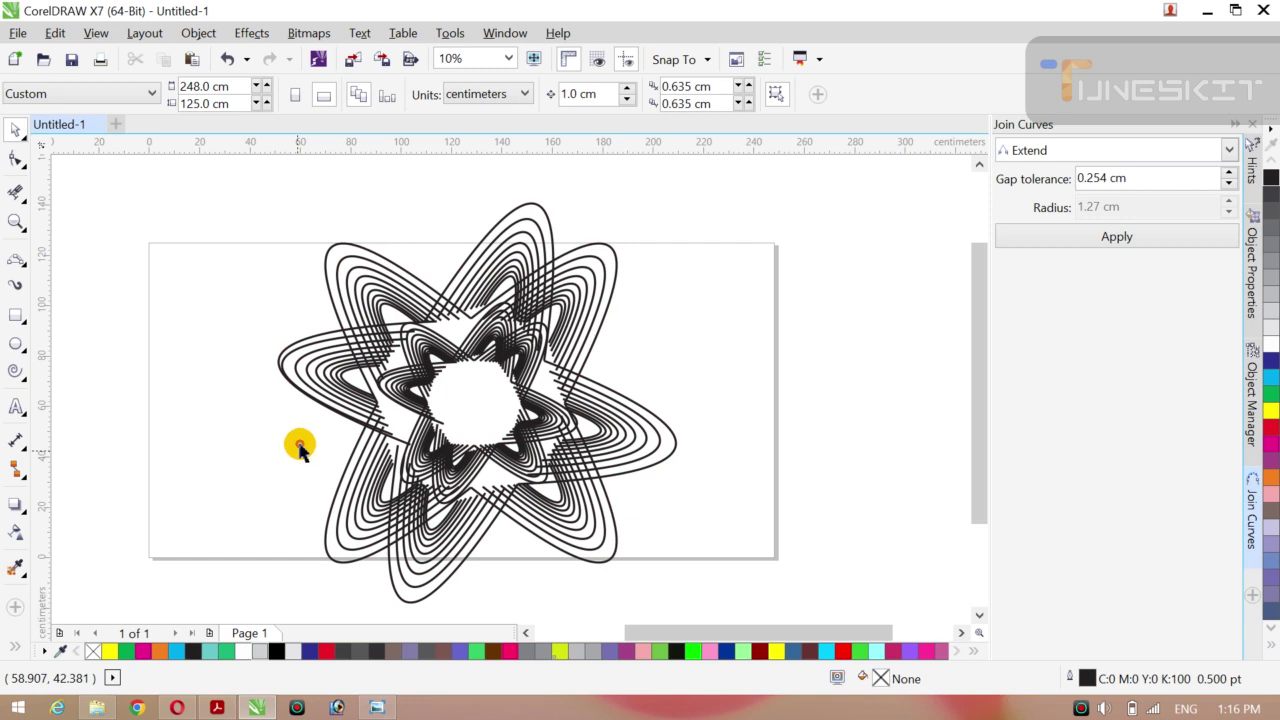
- Give the smaller star a green outline and delete the stray black curve lying over it
{"action": "left_click", "coordinate": [495, 330]}
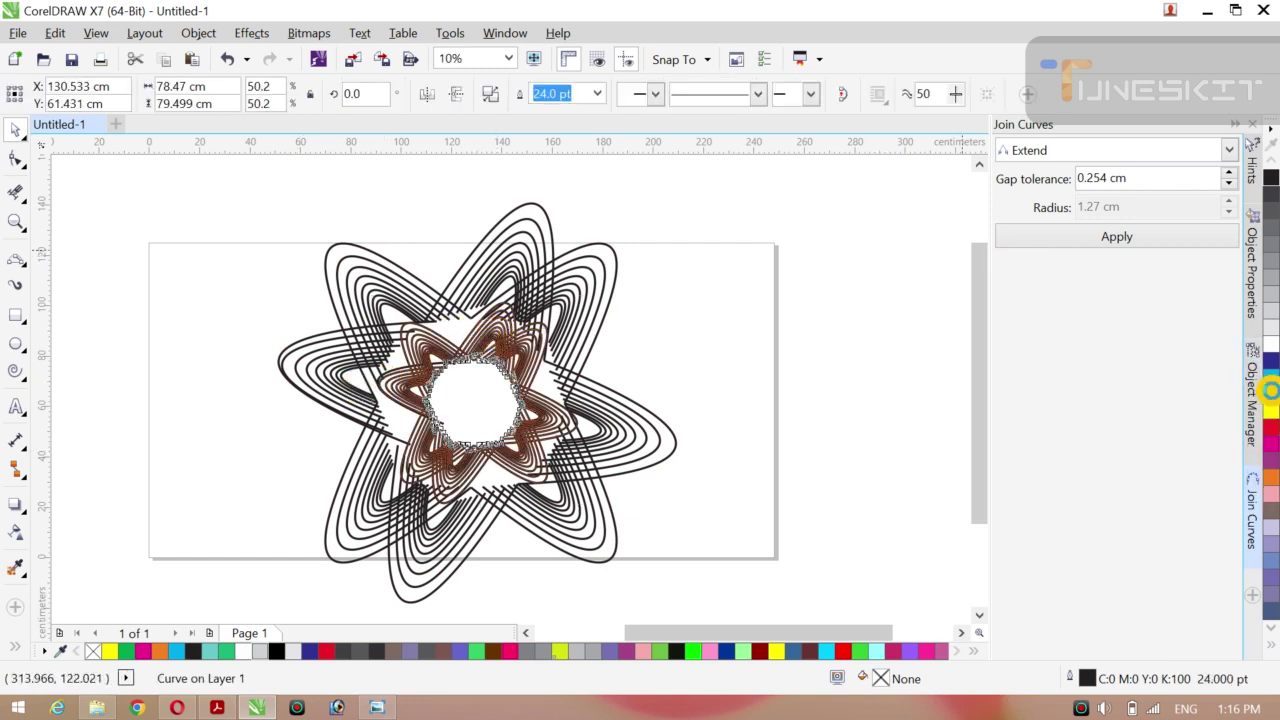
{"action": "right_click", "coordinate": [1270, 390]}
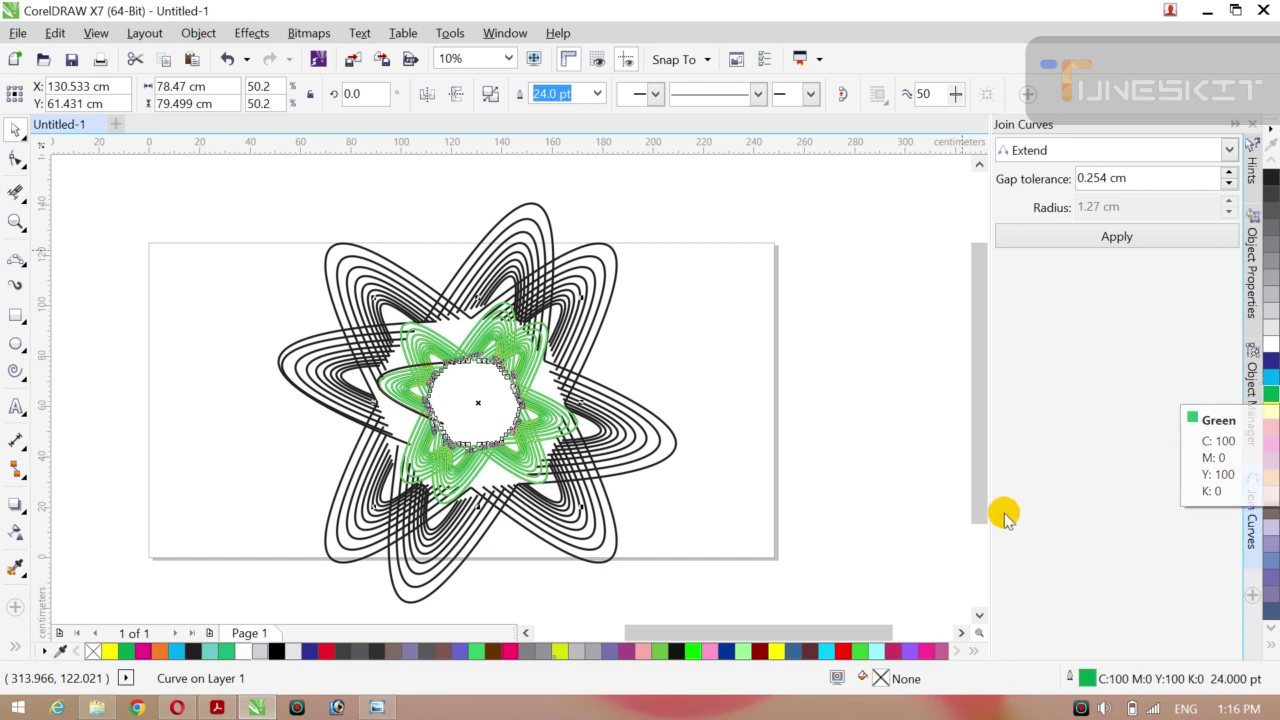
{"action": "left_click", "coordinate": [178, 370]}
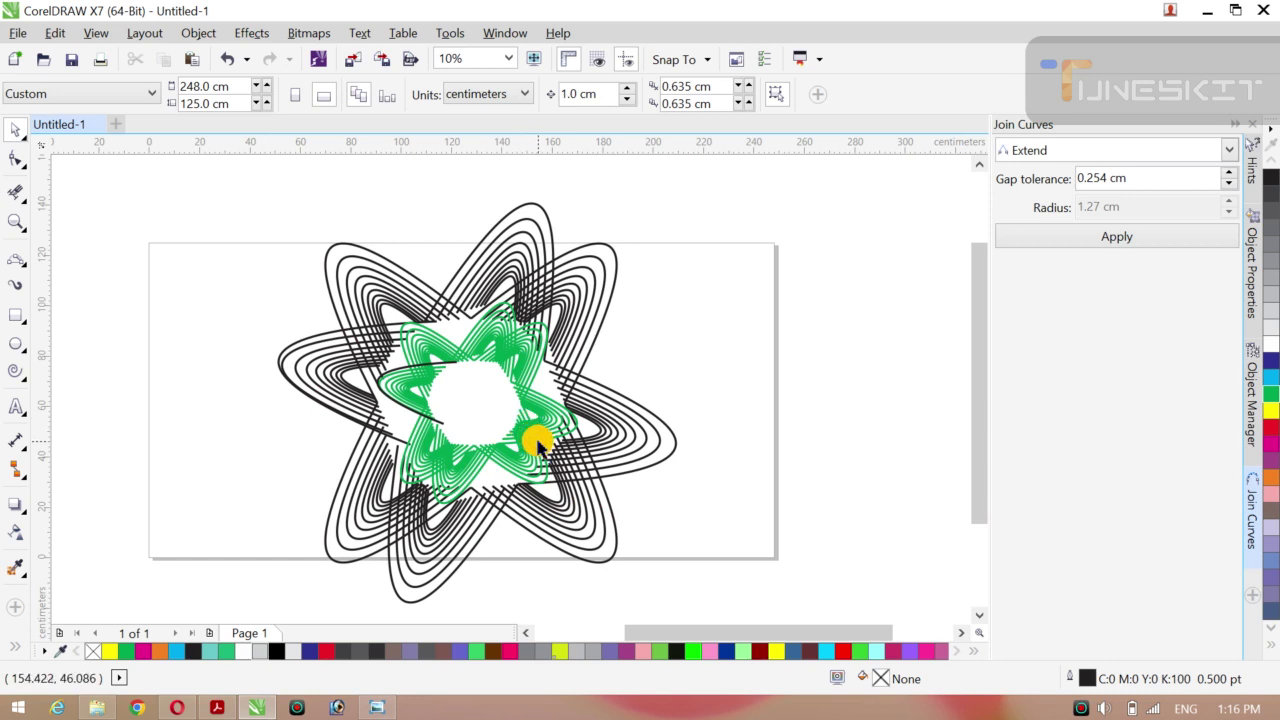
{"action": "left_click", "coordinate": [408, 412]}
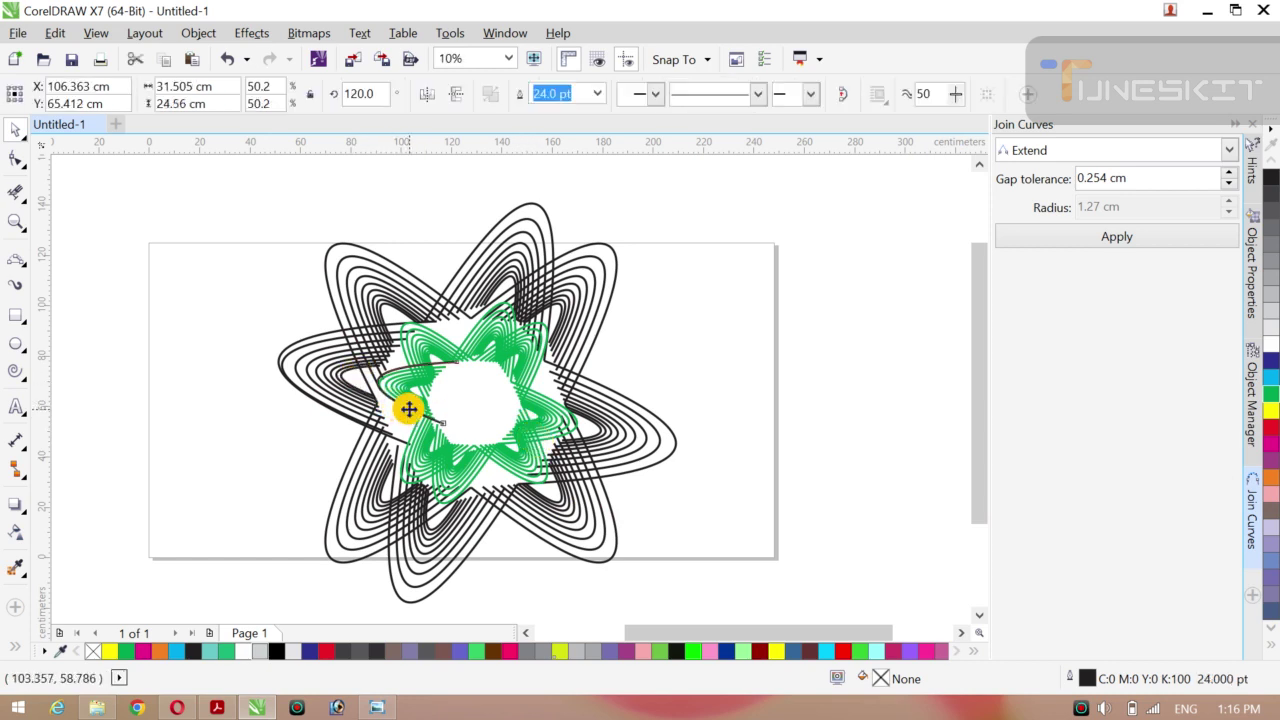
{"action": "left_click", "coordinate": [408, 412]}
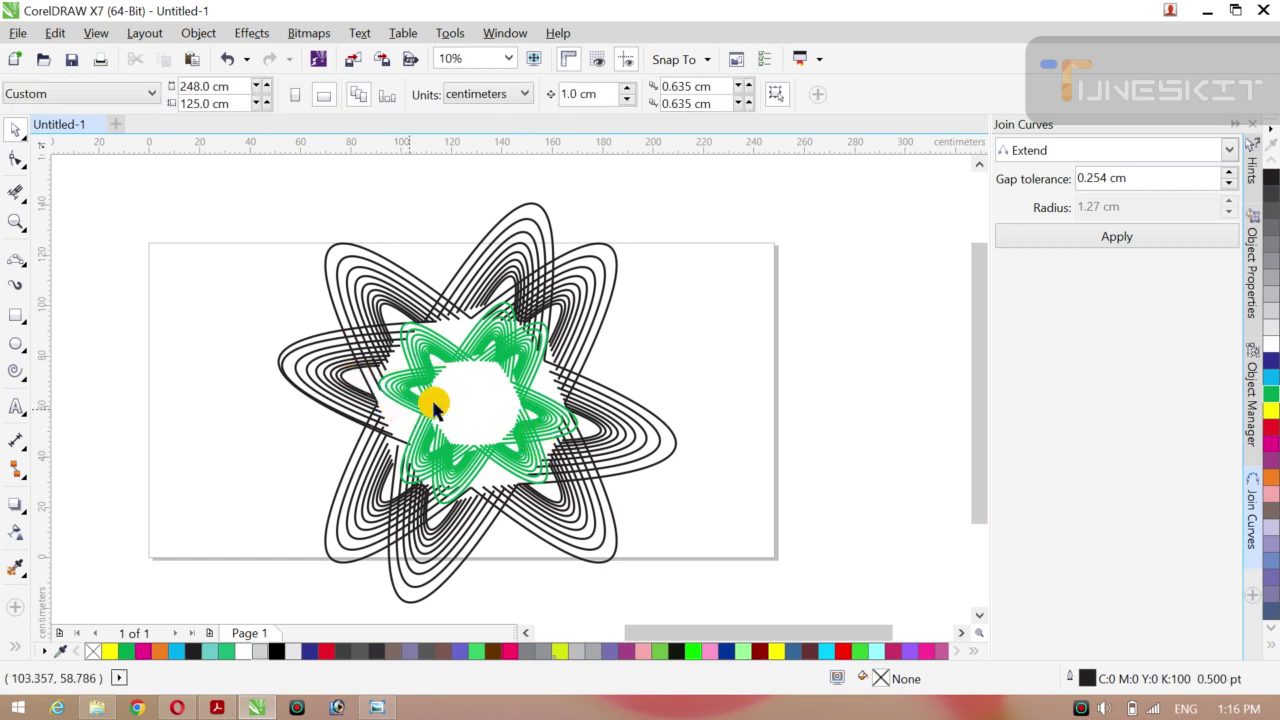
- Create a concentric copy of the green star scaled to about 29.6% and colour it red
{"action": "left_click", "coordinate": [408, 392]}
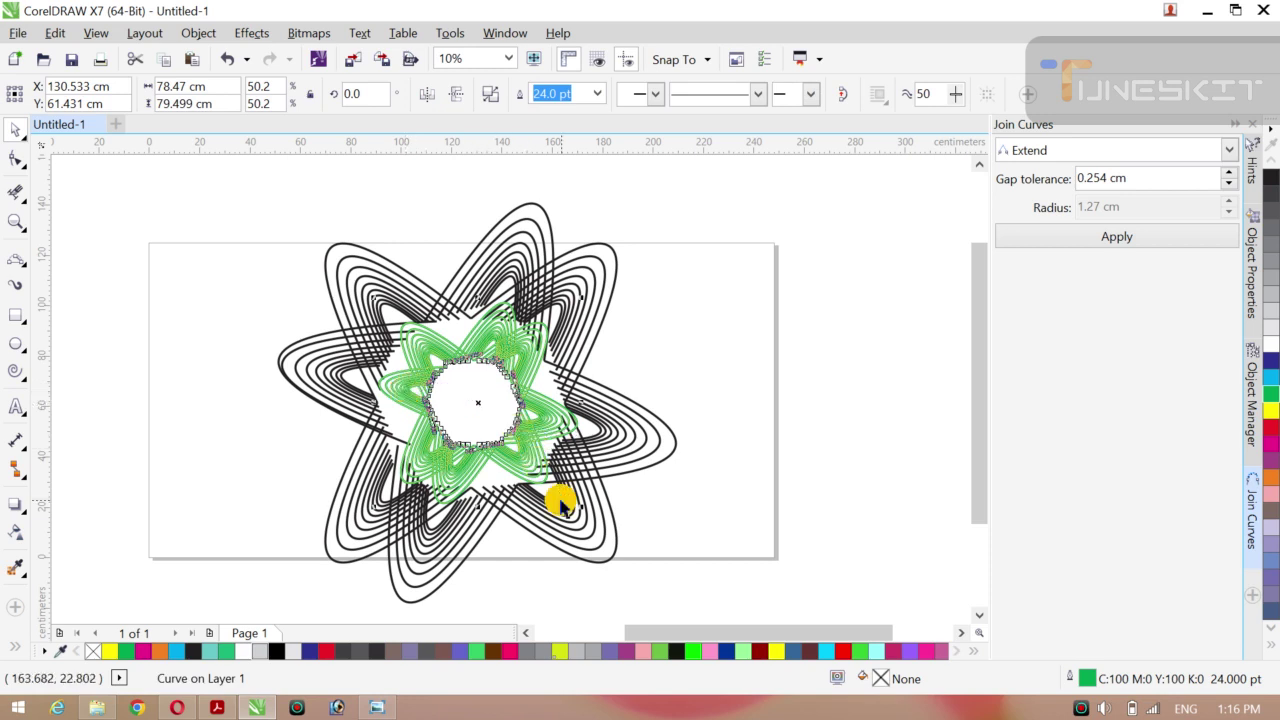
{"action": "left_click_drag", "start_coordinate": [583, 511], "coordinate": [532, 489]}
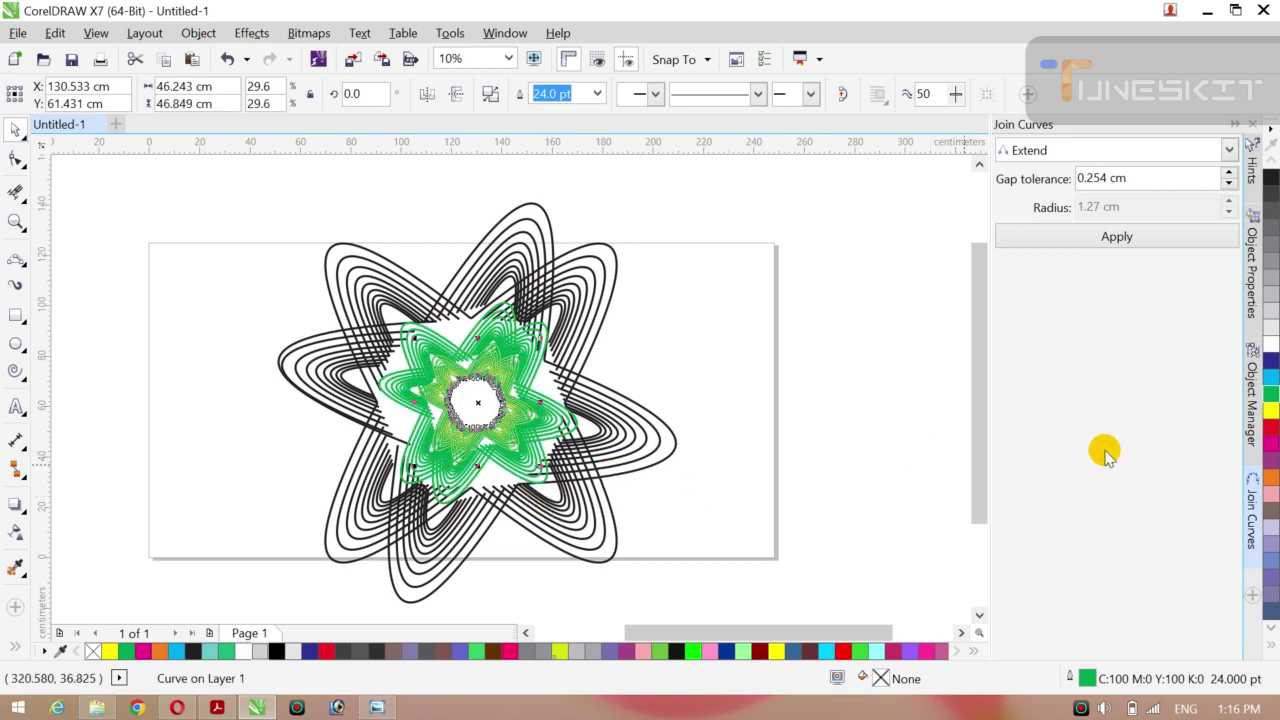
{"action": "right_click", "coordinate": [1268, 420]}
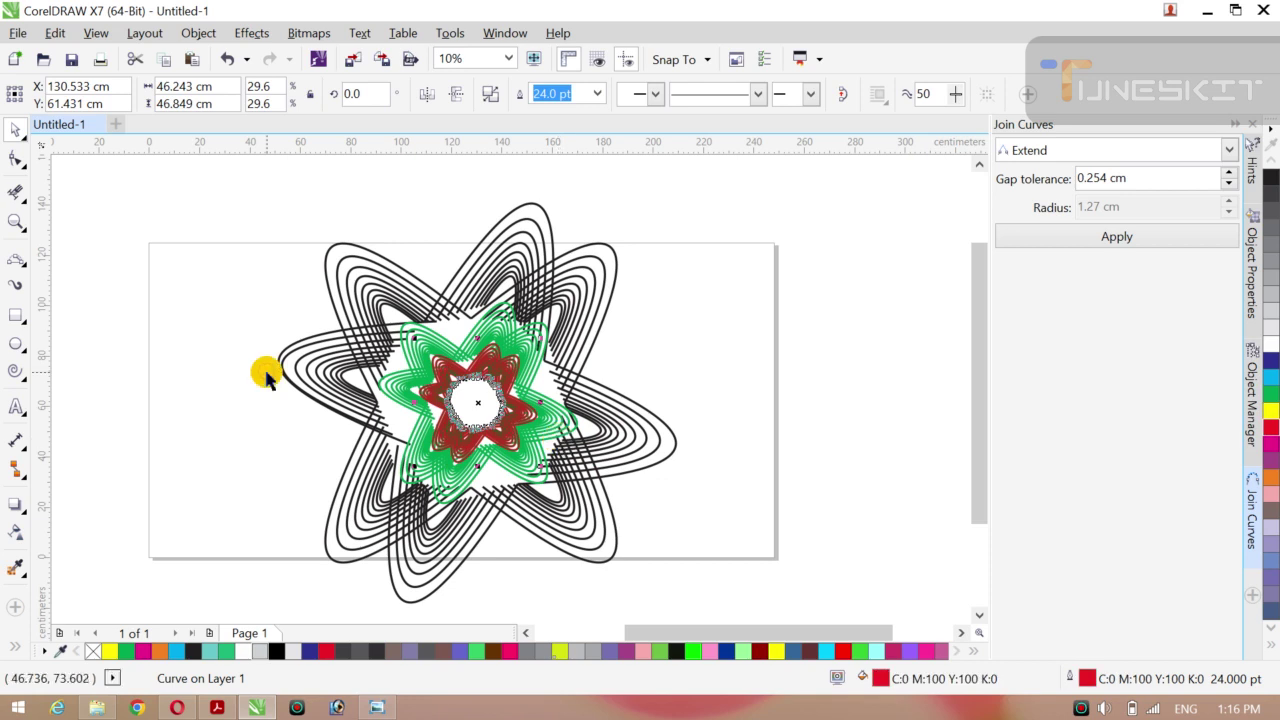
{"action": "left_click", "coordinate": [15, 343]}
{"action": "left_click", "coordinate": [108, 336]}
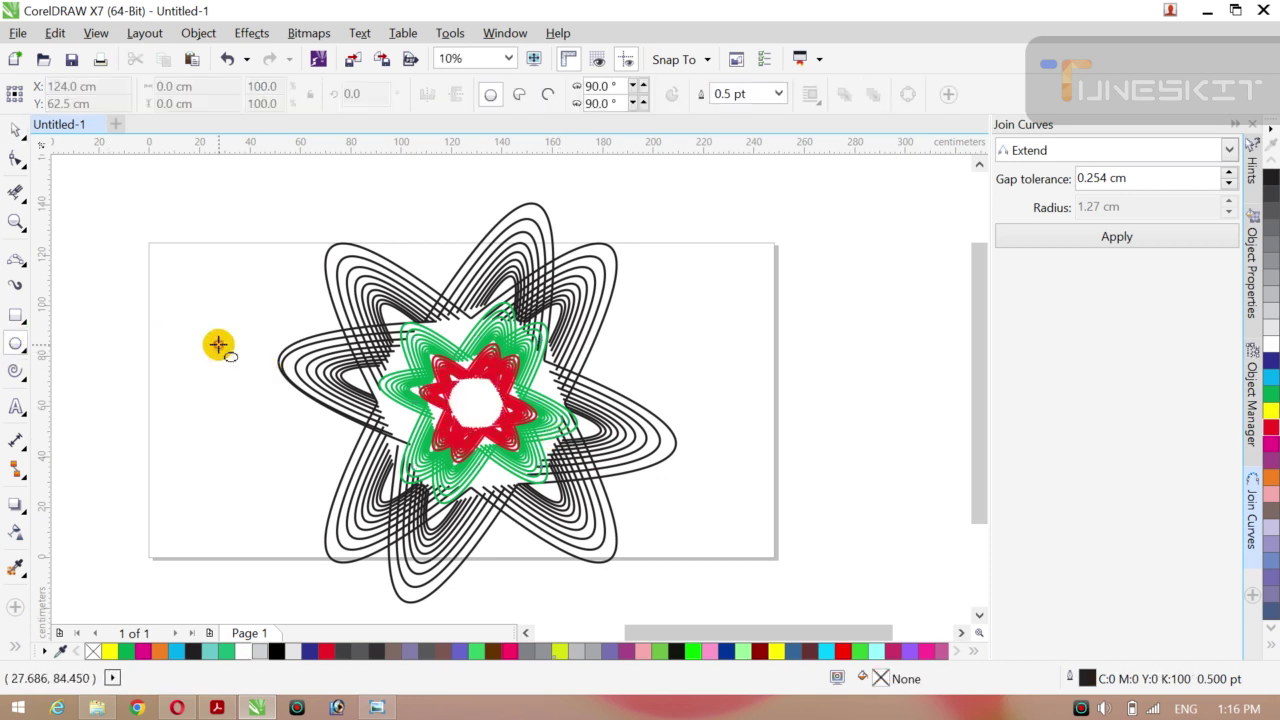
{"action": "left_click", "coordinate": [25, 143]}
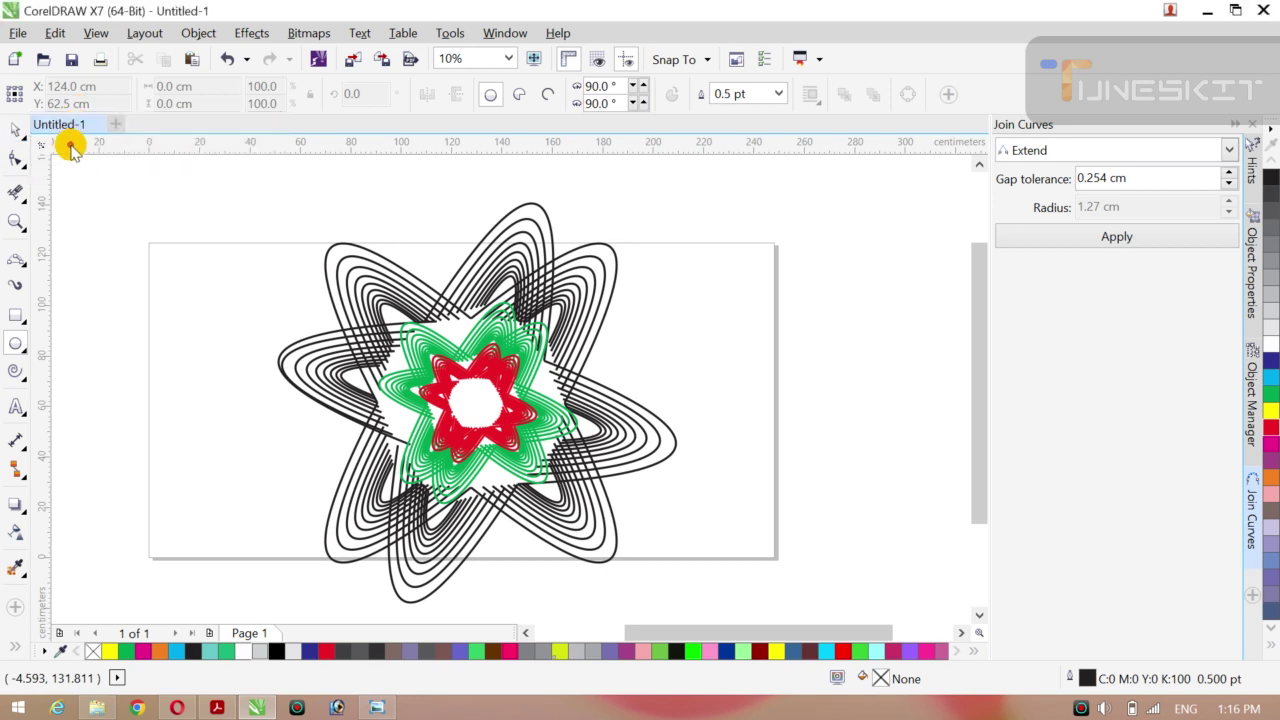
{"action": "left_click", "coordinate": [24, 138]}
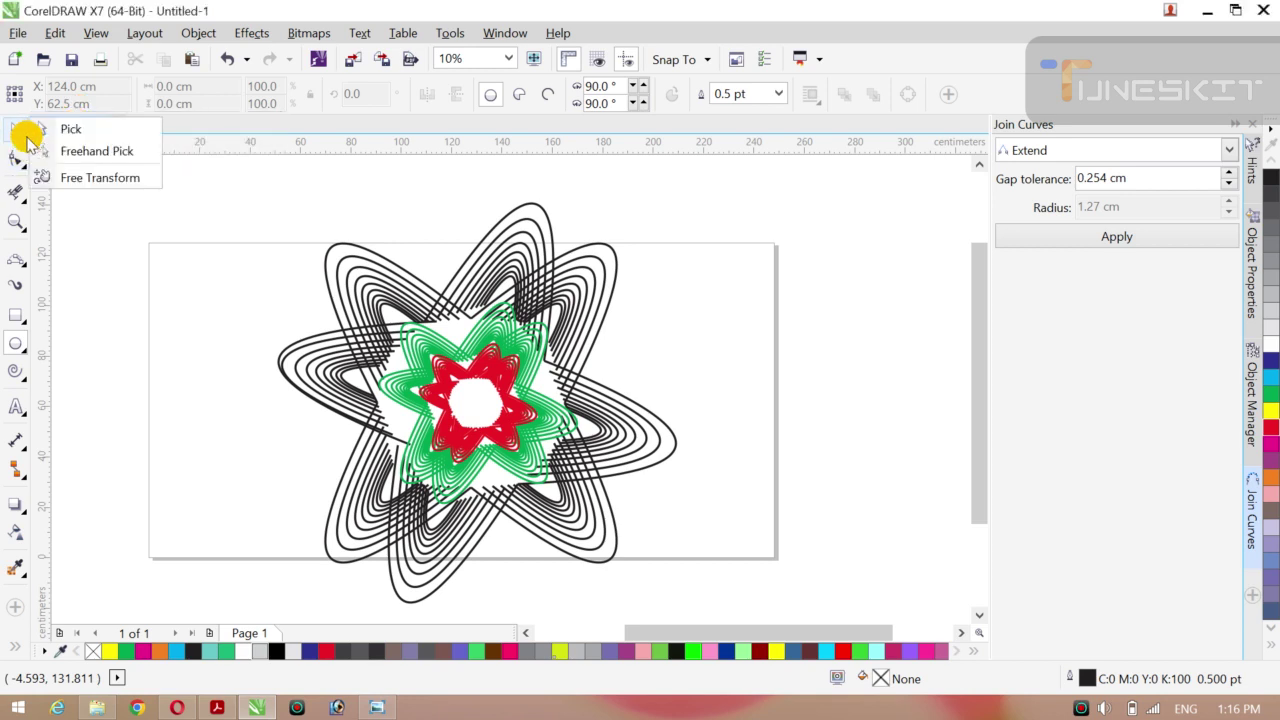
{"action": "left_click", "coordinate": [65, 130]}
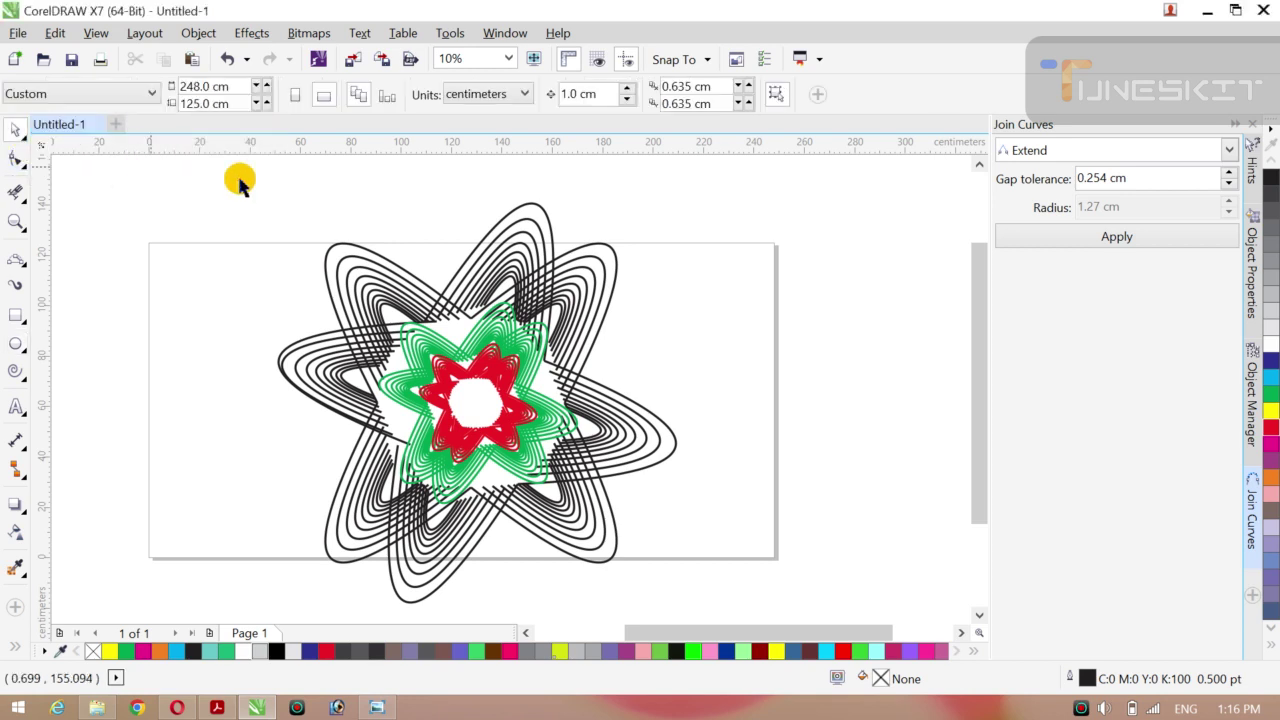
- Give the large outer star a purple outline
{"action": "left_click", "coordinate": [350, 275]}
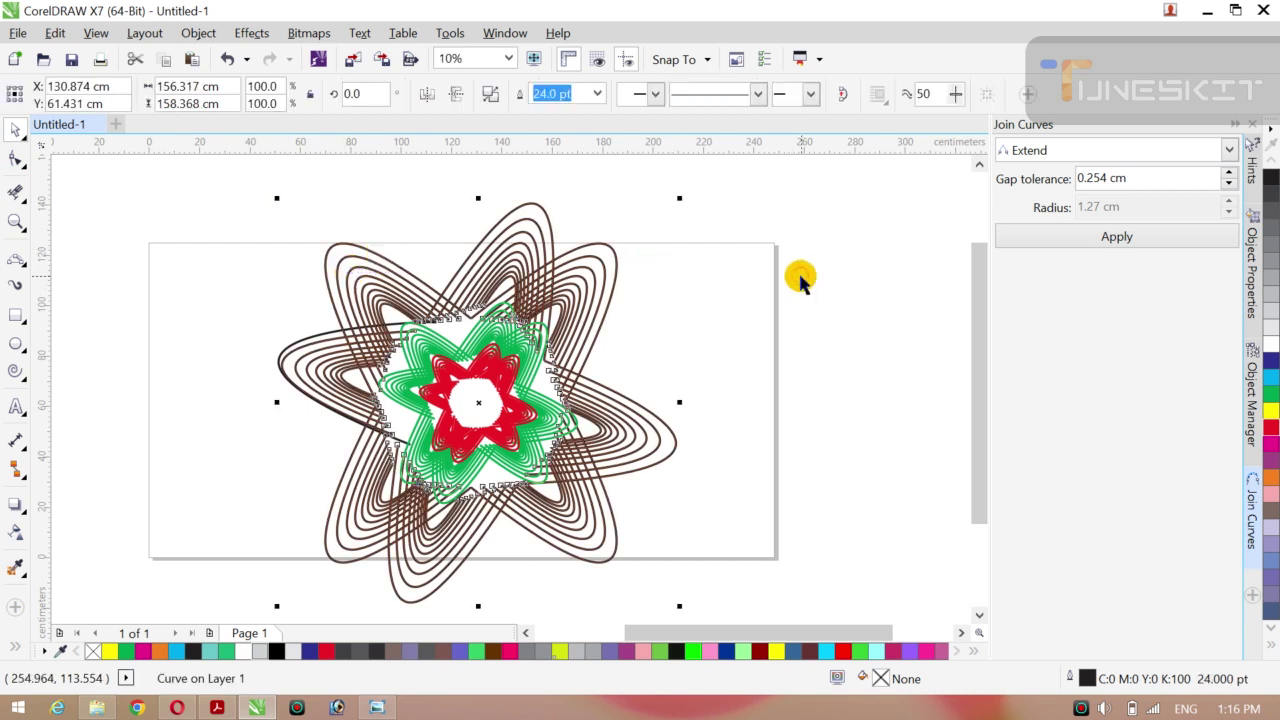
{"action": "right_click", "coordinate": [1270, 460]}
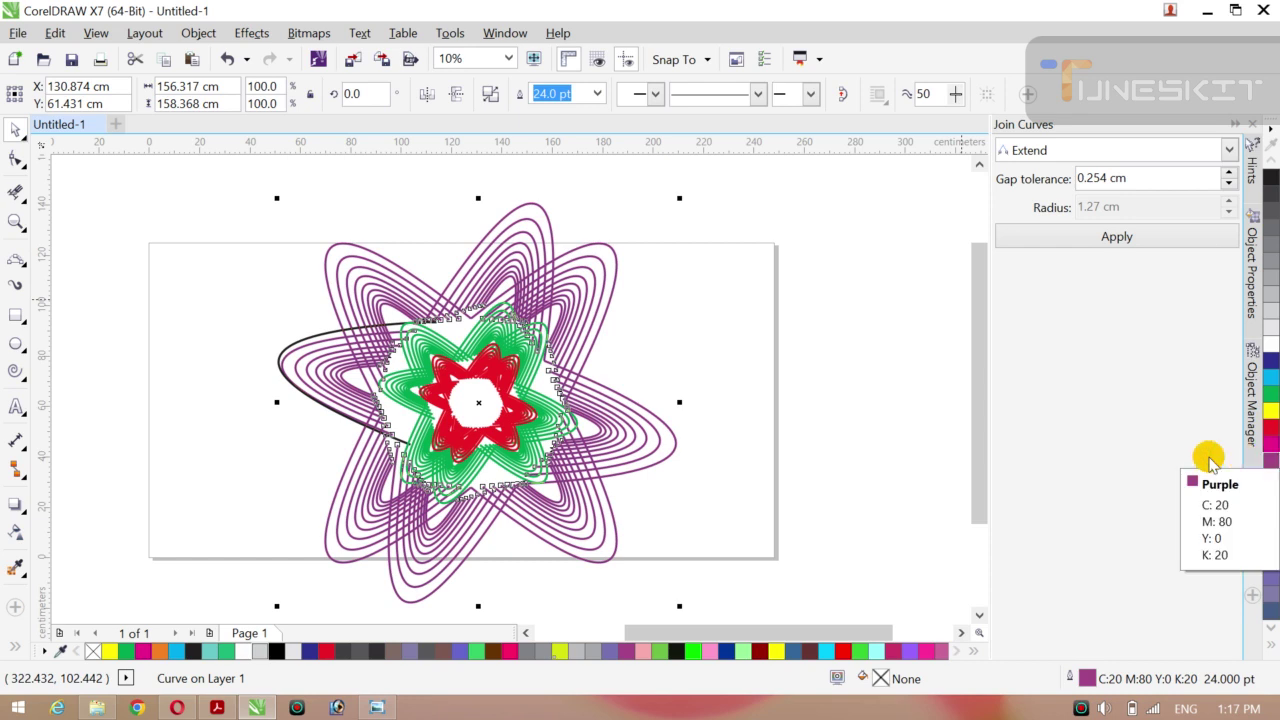
{"action": "left_click", "coordinate": [698, 318]}
- Recolour the outline of the middle star orange
{"action": "left_click", "coordinate": [497, 334]}
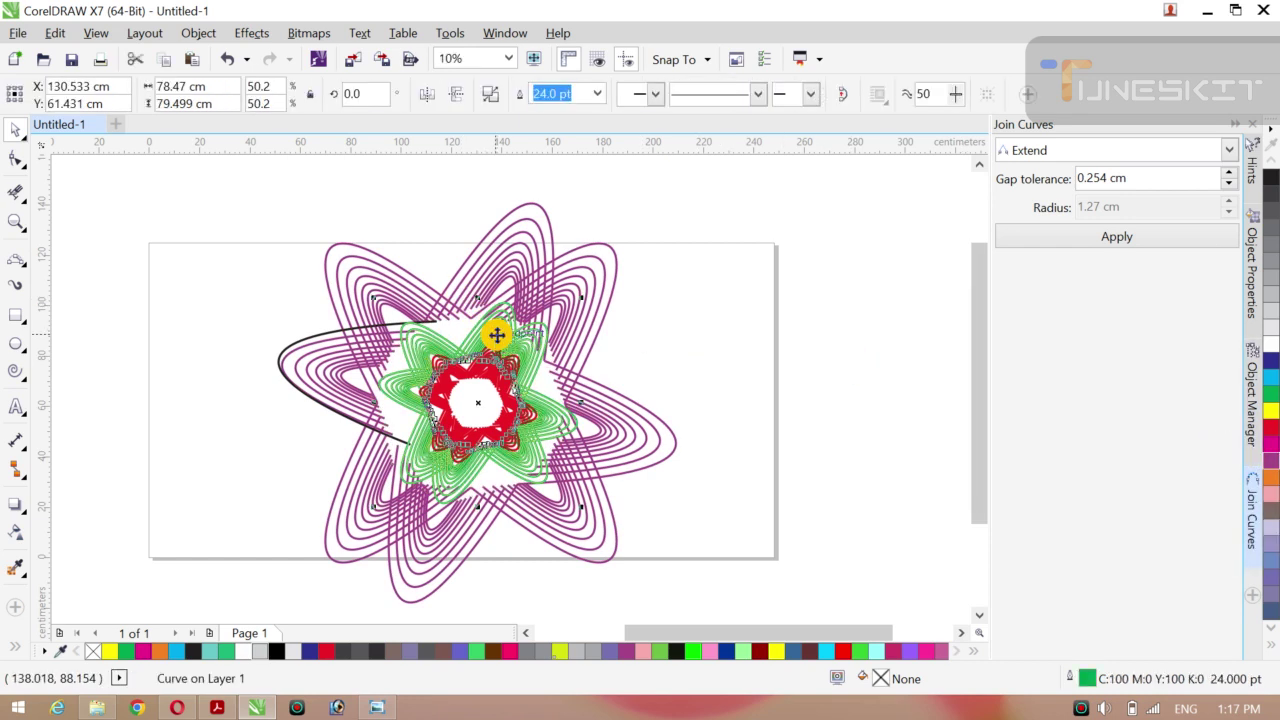
{"action": "right_click", "coordinate": [1268, 470]}
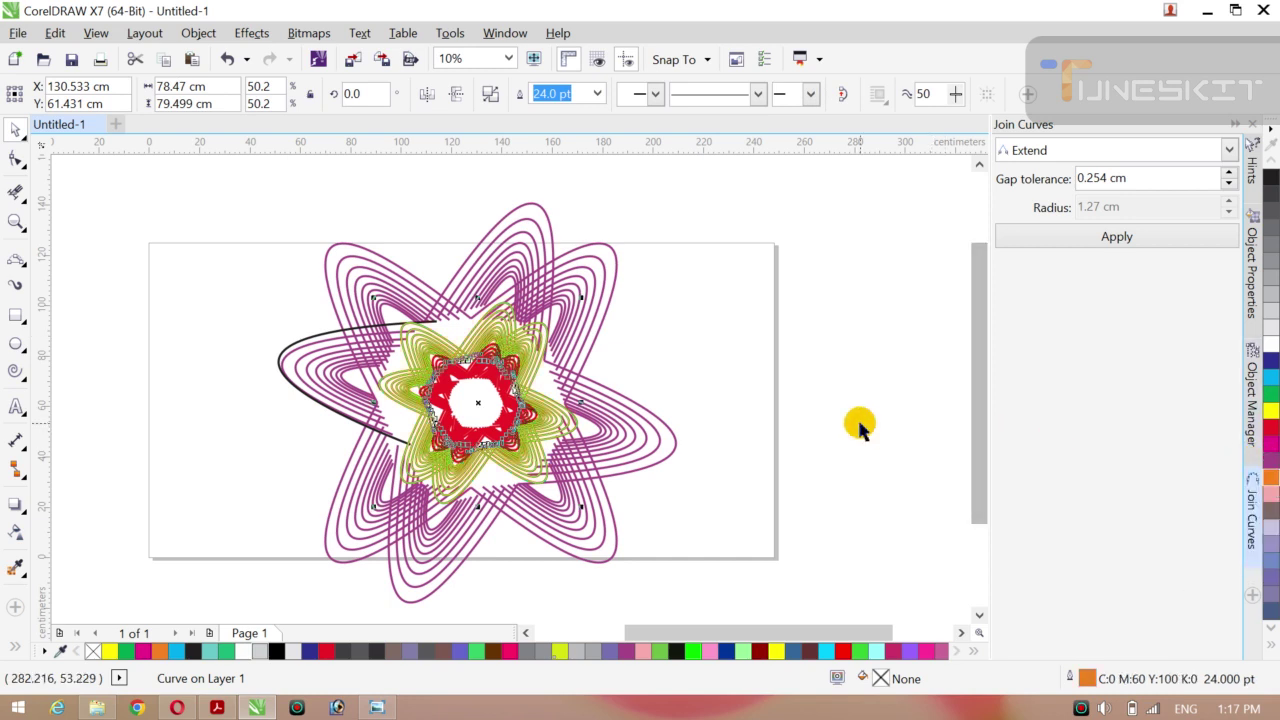
{"action": "left_click", "coordinate": [818, 422]}
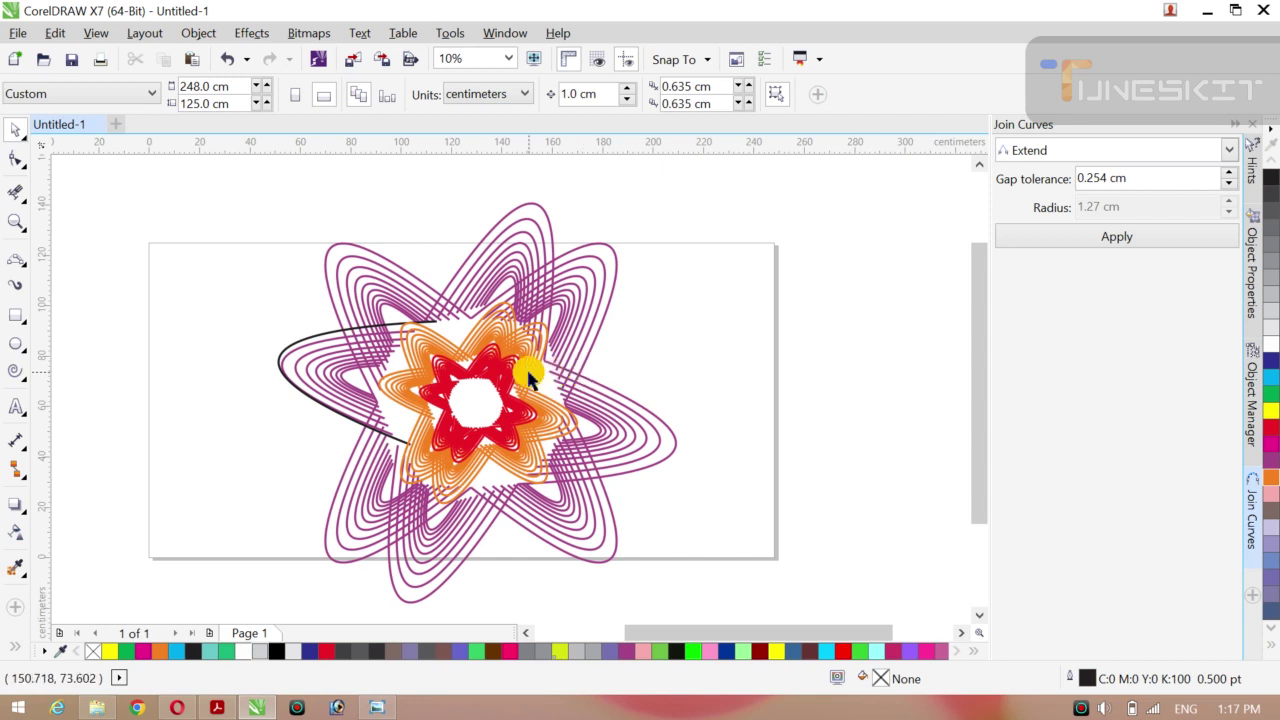
- Recolour both the fill and the outline of the smallest inner star black
{"action": "left_click", "coordinate": [492, 383]}
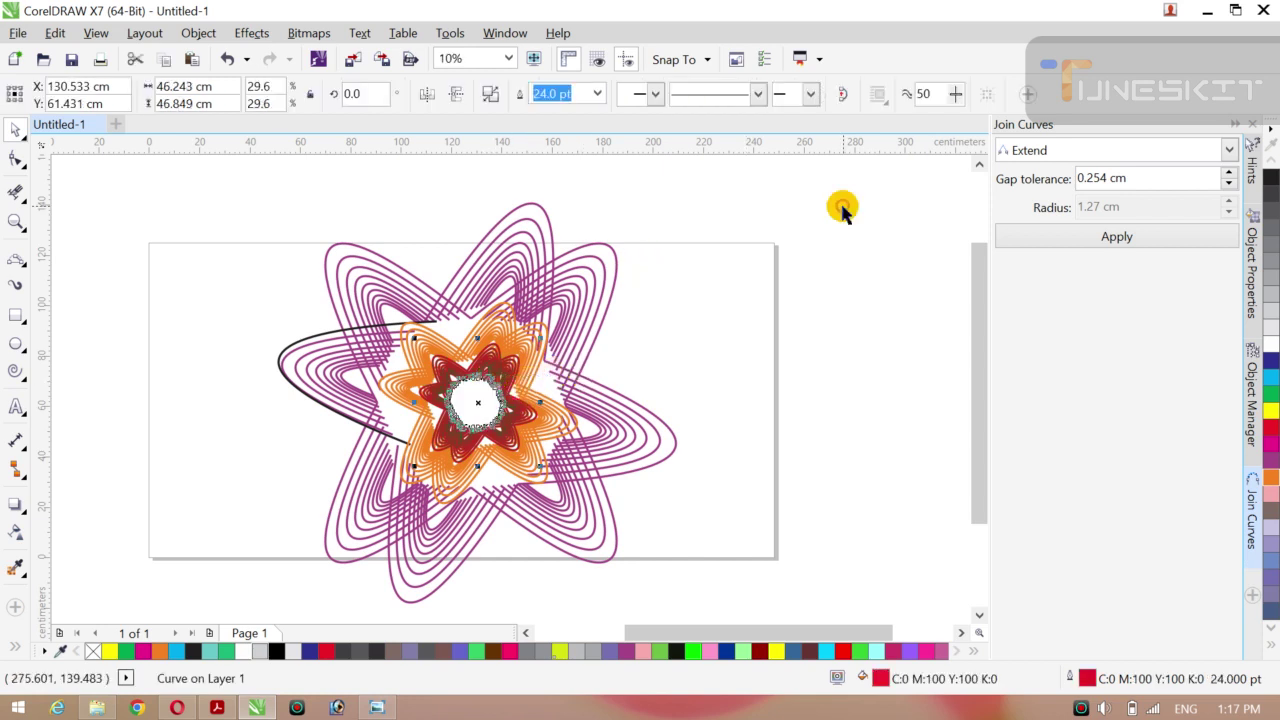
{"action": "left_click", "coordinate": [1269, 178]}
{"action": "right_click", "coordinate": [1269, 178]}
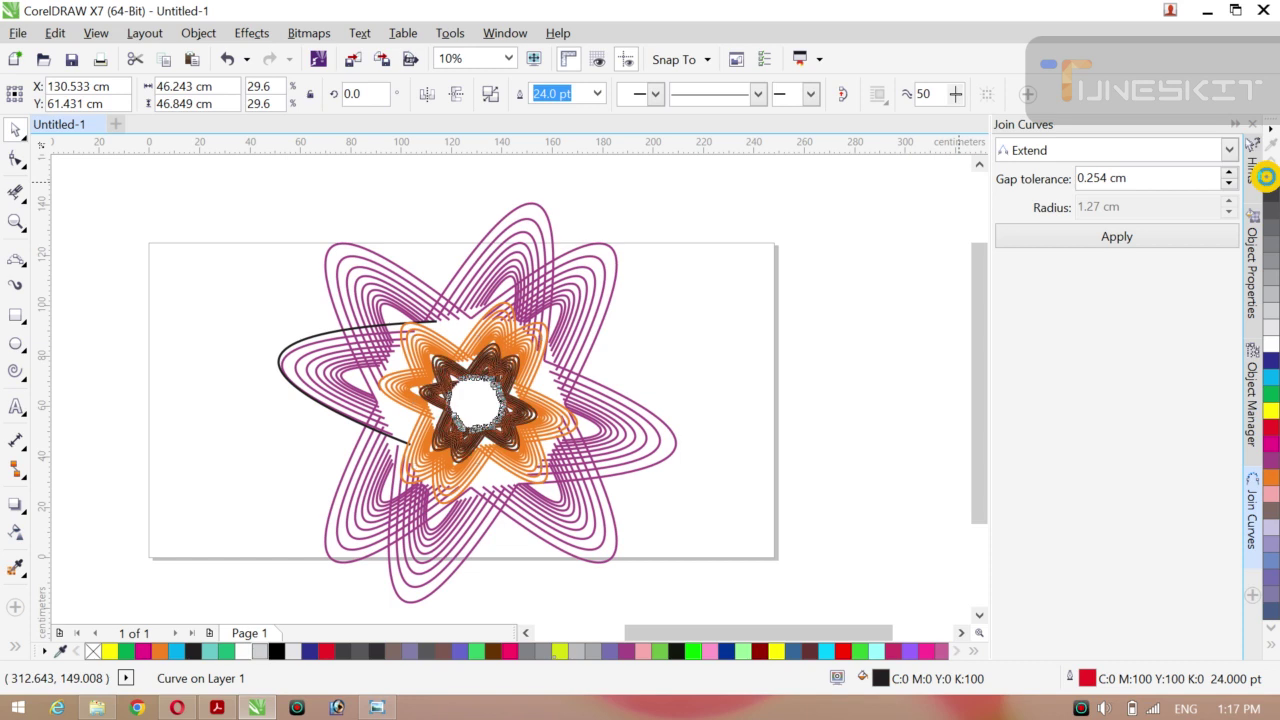
{"action": "left_click", "coordinate": [735, 305]}
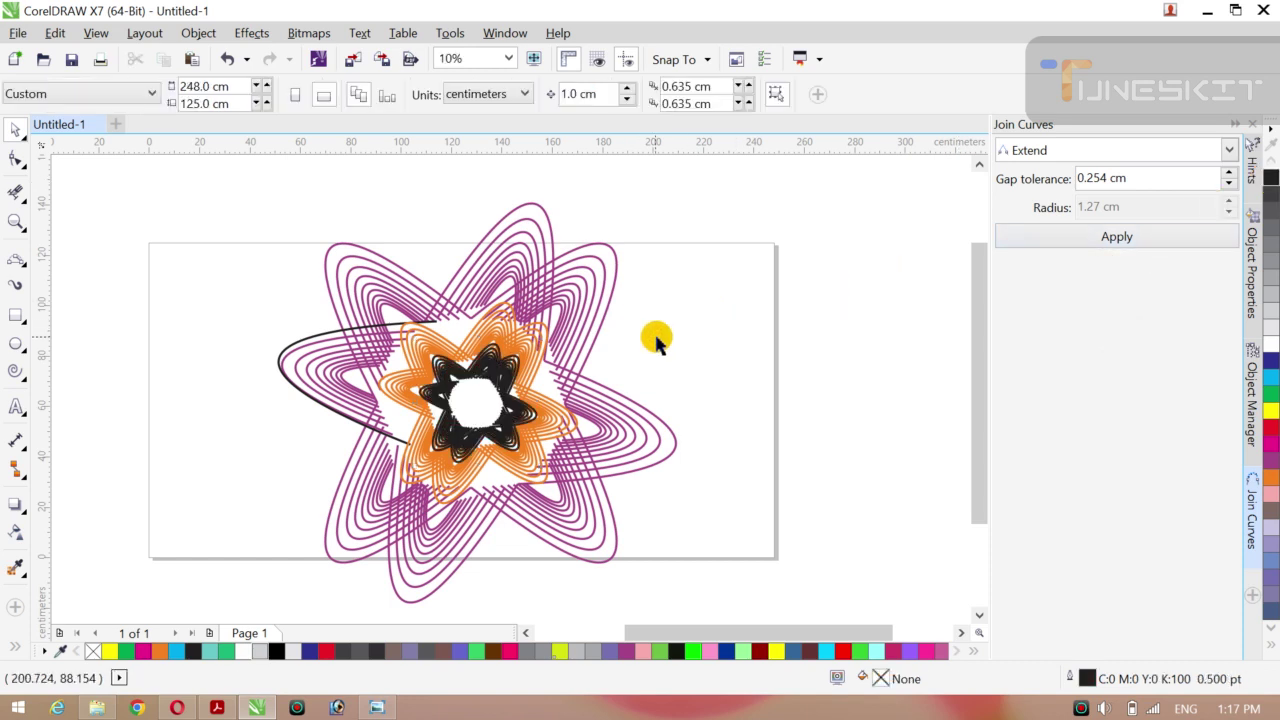
- Give the stray black curve along the outer star's petal a purple outline
{"action": "left_click", "coordinate": [333, 336]}
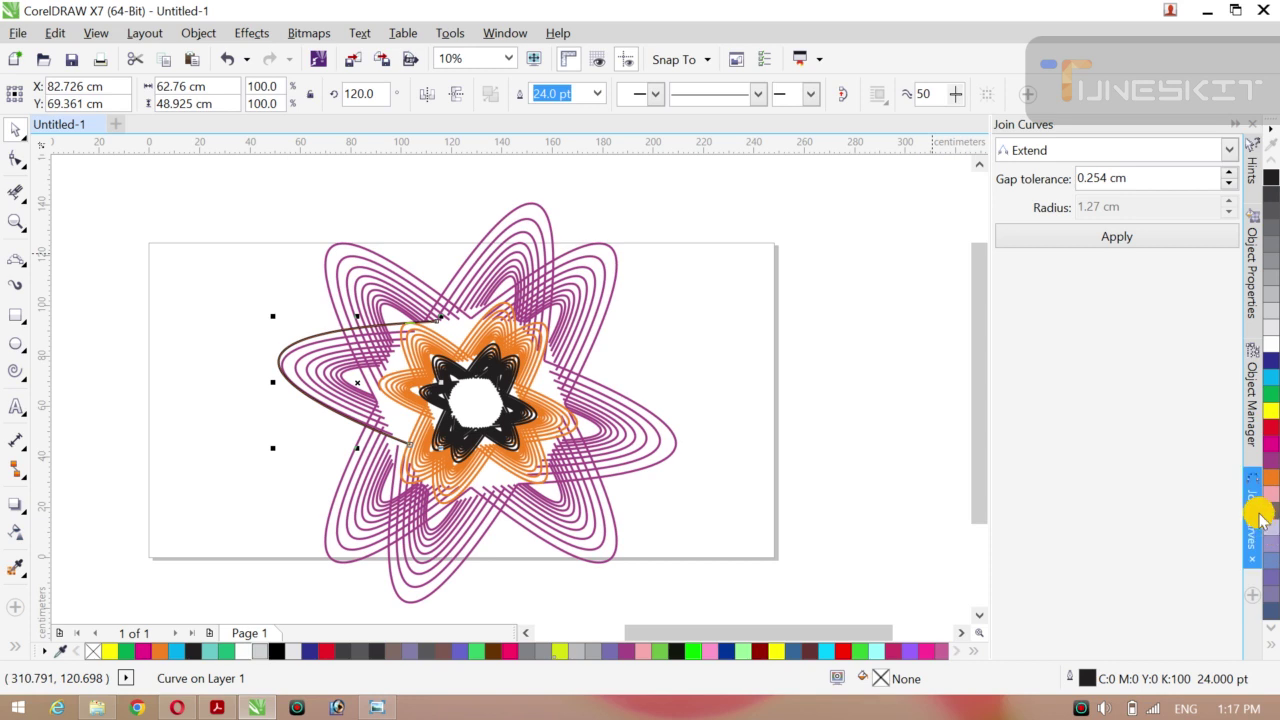
{"action": "right_click", "coordinate": [1270, 461]}
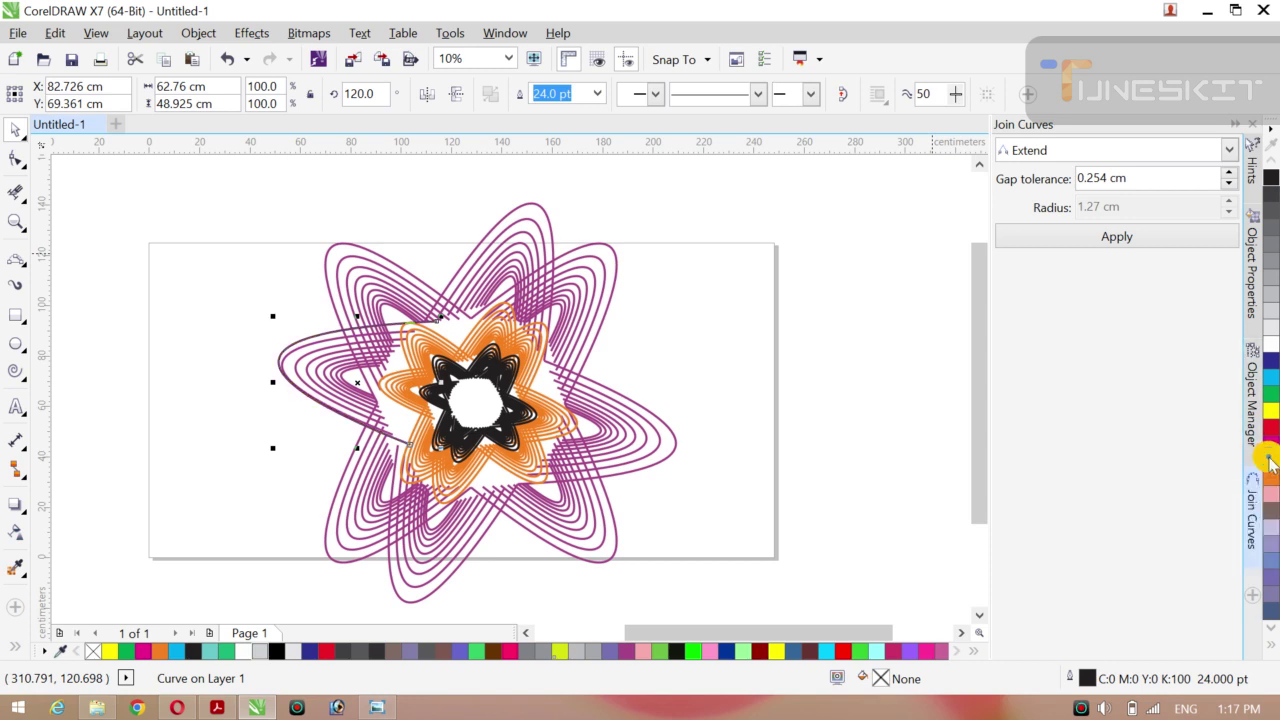
{"action": "left_click", "coordinate": [762, 425]}
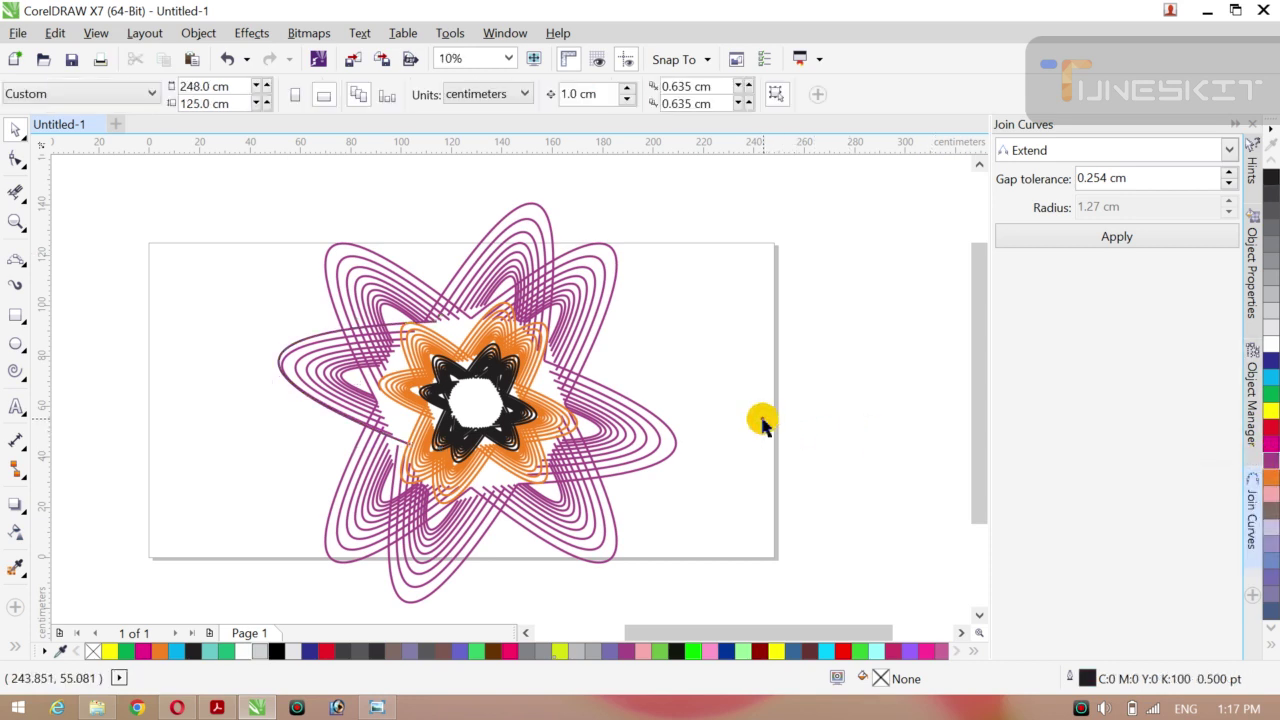
- Create a concentric copy of the large purple star scaled to about 84.3%
{"action": "left_click", "coordinate": [360, 266]}
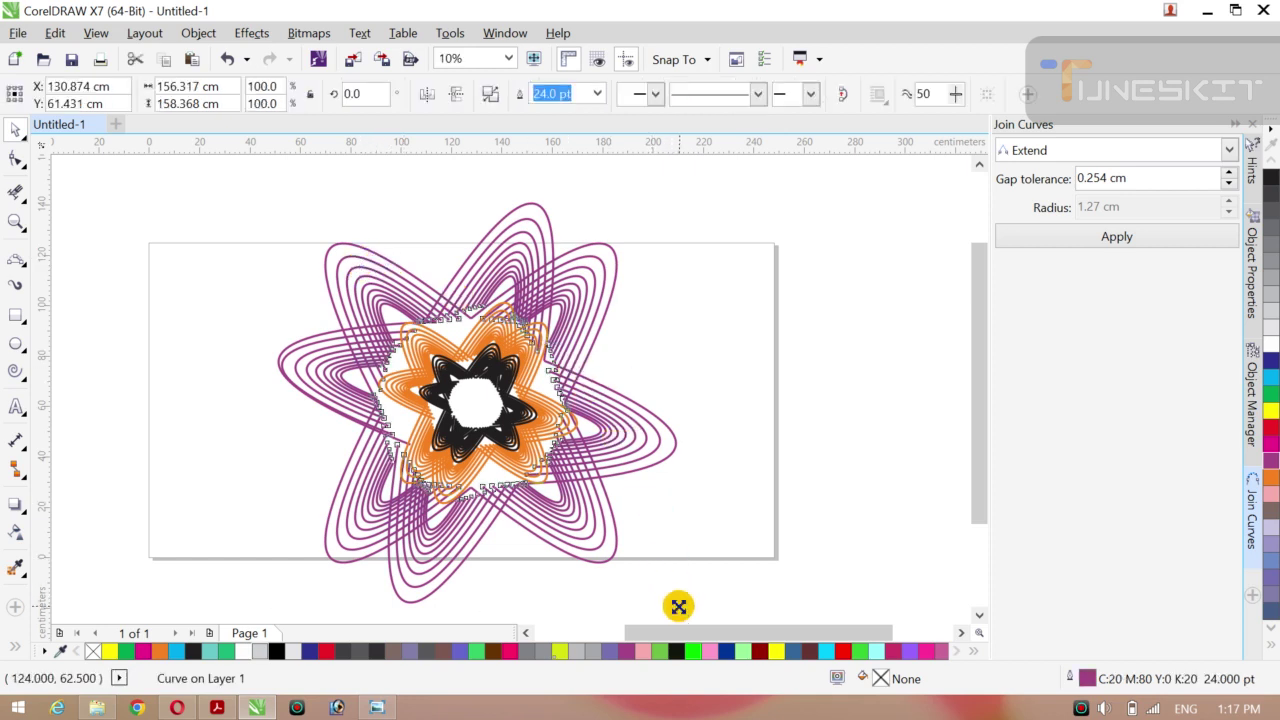
{"action": "left_click_drag", "start_coordinate": [678, 606], "coordinate": [648, 592]}
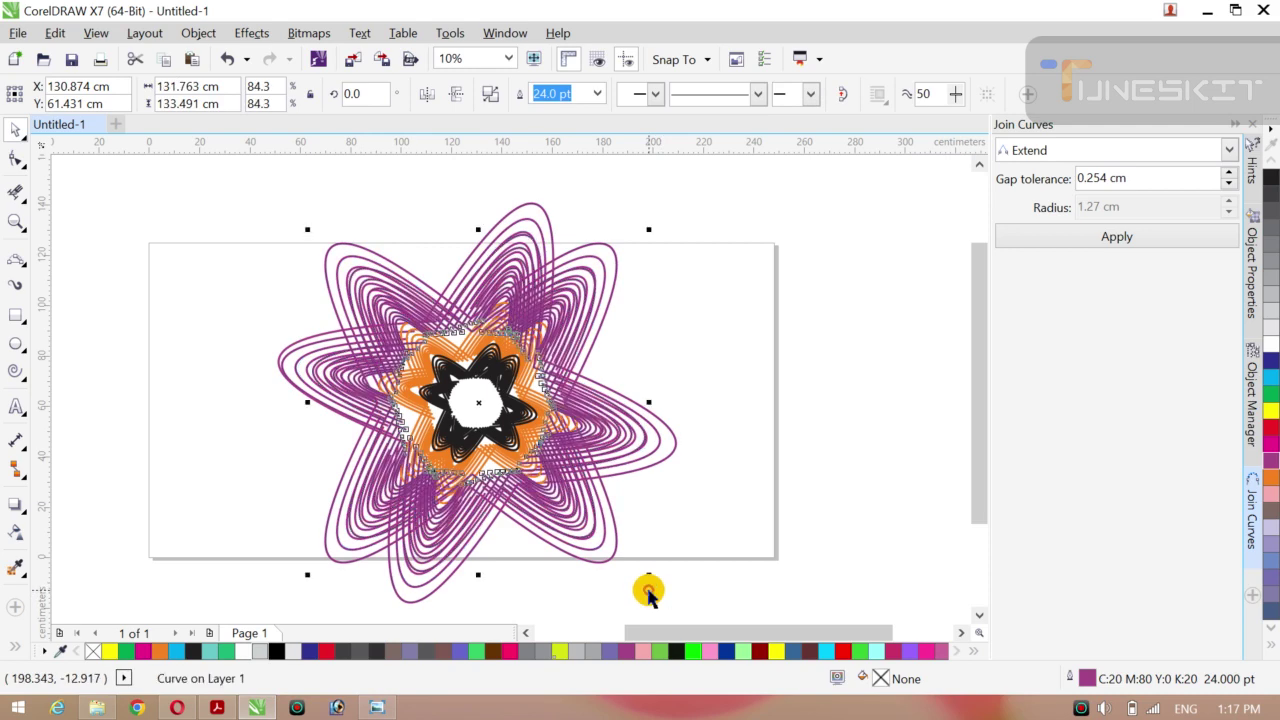
{"action": "left_click", "coordinate": [707, 388]}
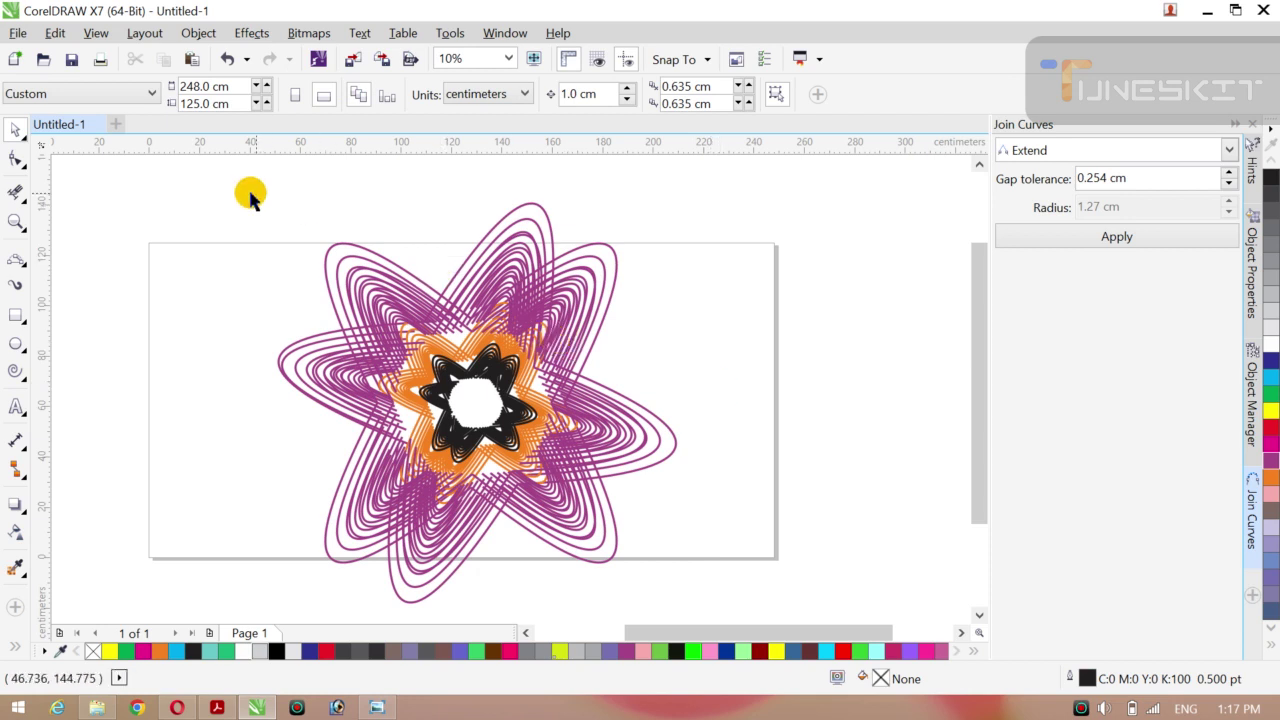
- Select all the stars and the loose curve and combine them into a single curve object
{"action": "mouse_move", "coordinate": [227, 192]}
{"action": "left_mouse_down"}
{"action": "mouse_move", "coordinate": [463, 286]}
{"action": "mouse_move", "coordinate": [594, 438]}
{"action": "left_mouse_up"}
{"action": "mouse_move", "coordinate": [232, 199]}
{"action": "left_mouse_down"}
{"action": "mouse_move", "coordinate": [623, 340]}
{"action": "mouse_move", "coordinate": [706, 491]}
{"action": "mouse_move", "coordinate": [721, 607]}
{"action": "left_mouse_up"}
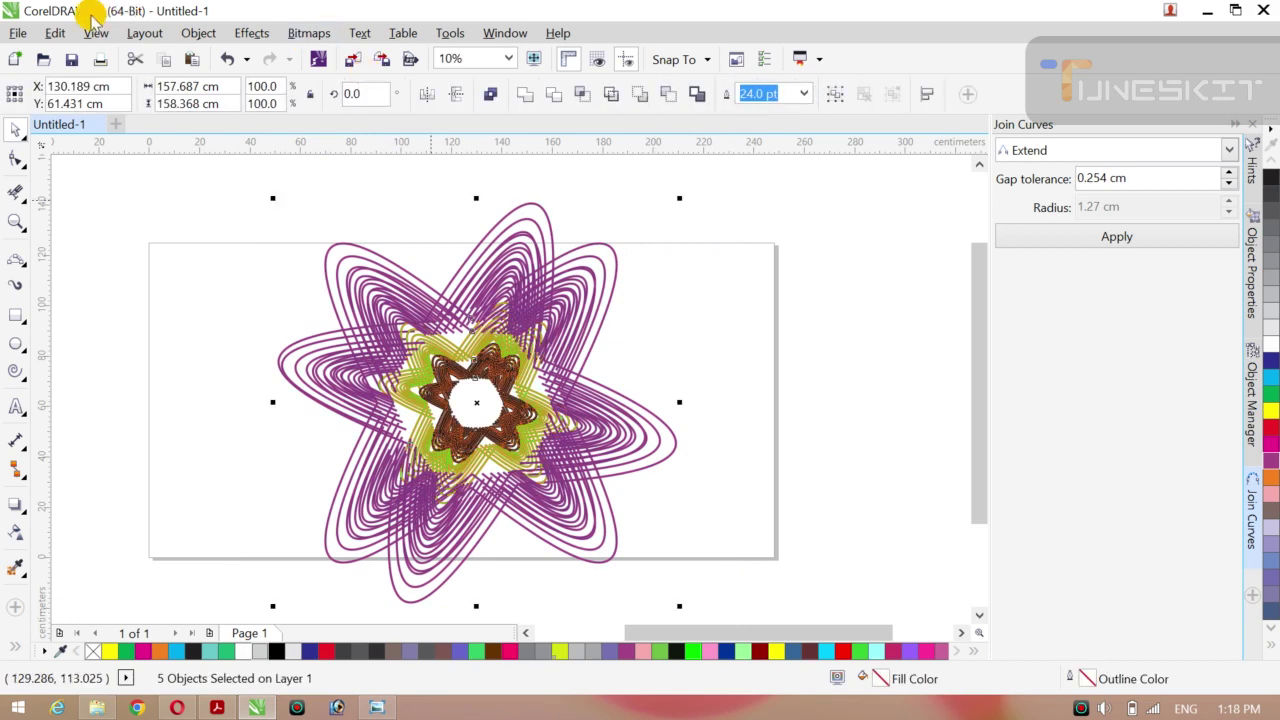
{"action": "left_click", "coordinate": [202, 35]}
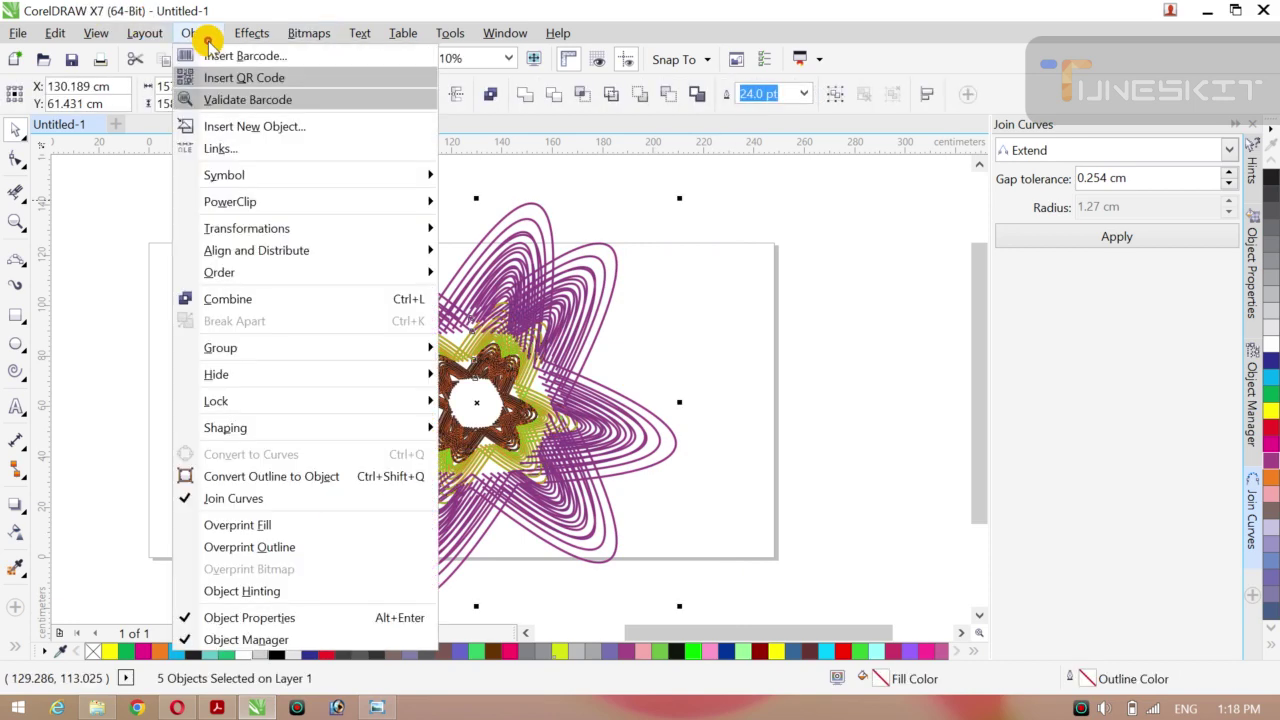
{"action": "left_click", "coordinate": [322, 297]}
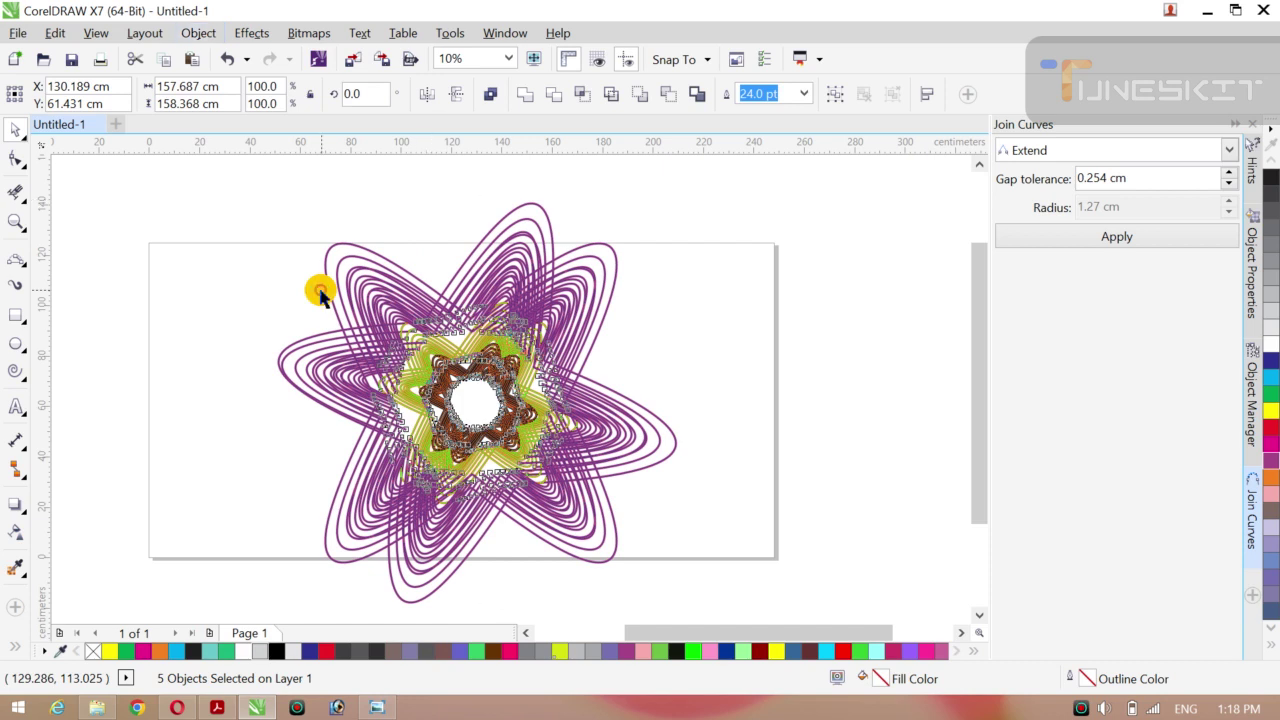
{"action": "left_click", "coordinate": [237, 218]}
- Scale the combined star about its centre to about 83.1% and move it about 36 cm toward the right side of the page
{"action": "left_click", "coordinate": [502, 400]}
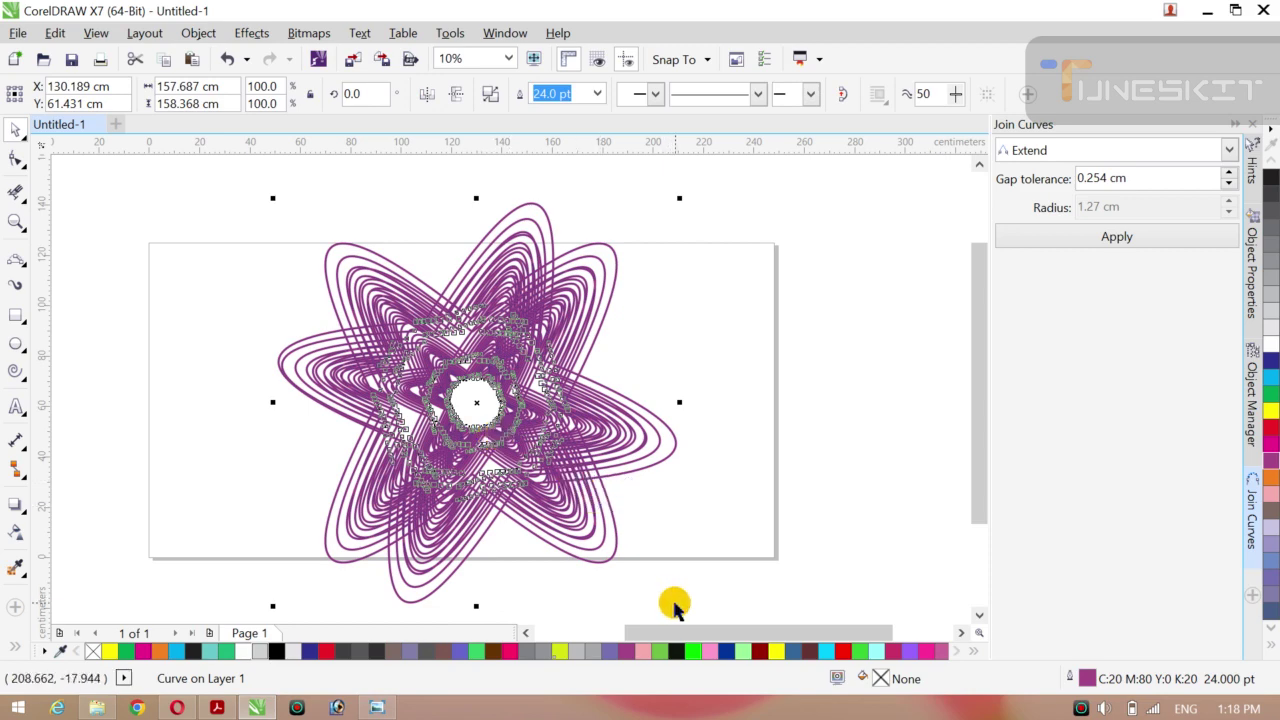
{"action": "left_click_drag", "start_coordinate": [679, 605], "coordinate": [625, 558]}
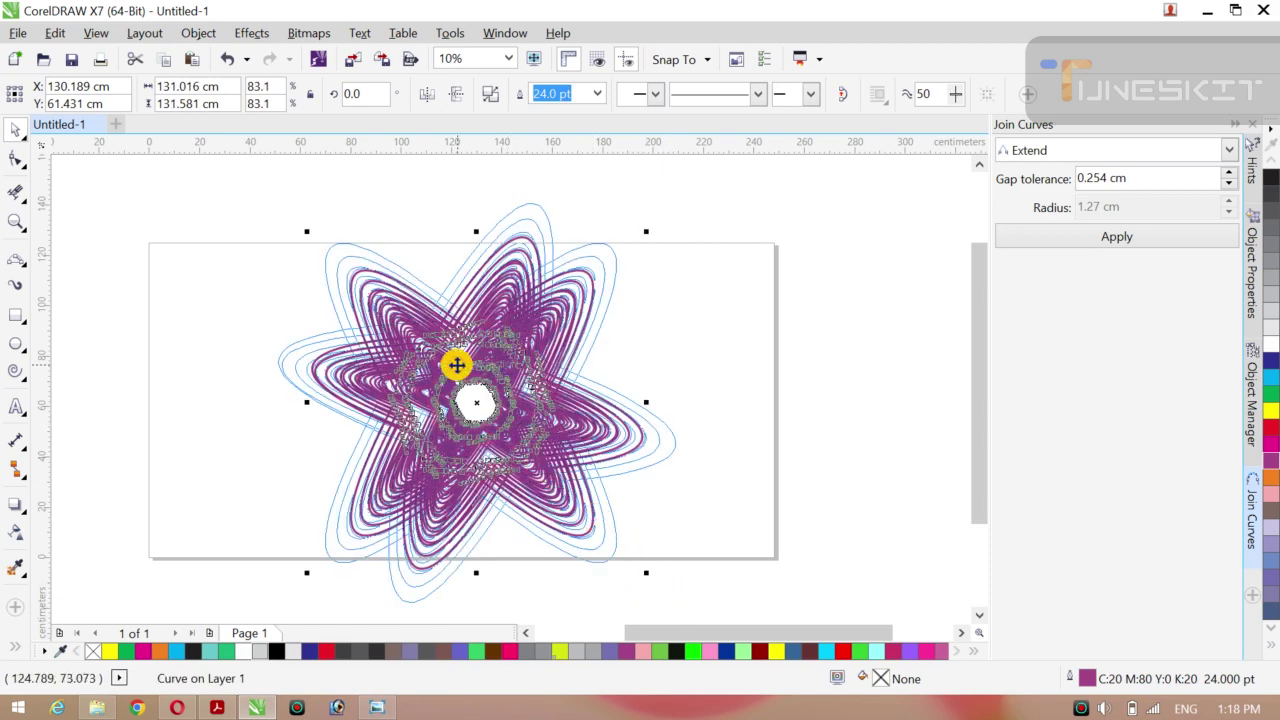
{"action": "left_click", "coordinate": [368, 226]}
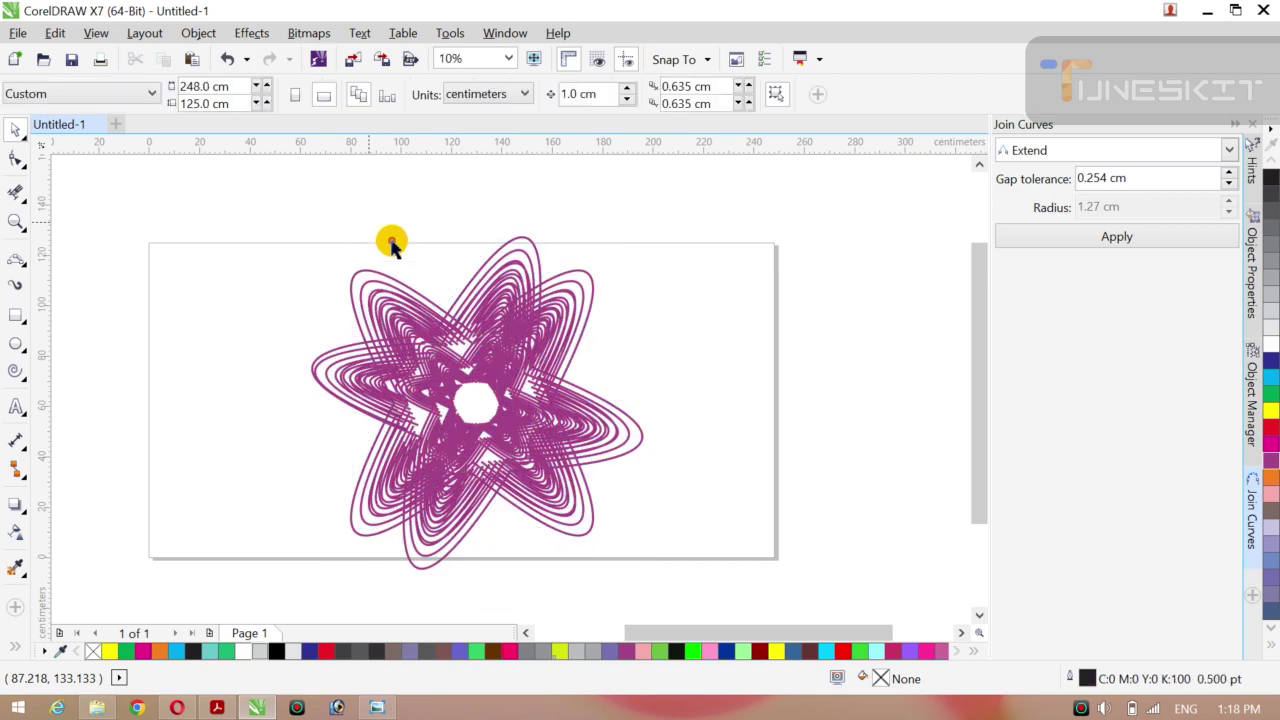
{"action": "left_click", "coordinate": [468, 372]}
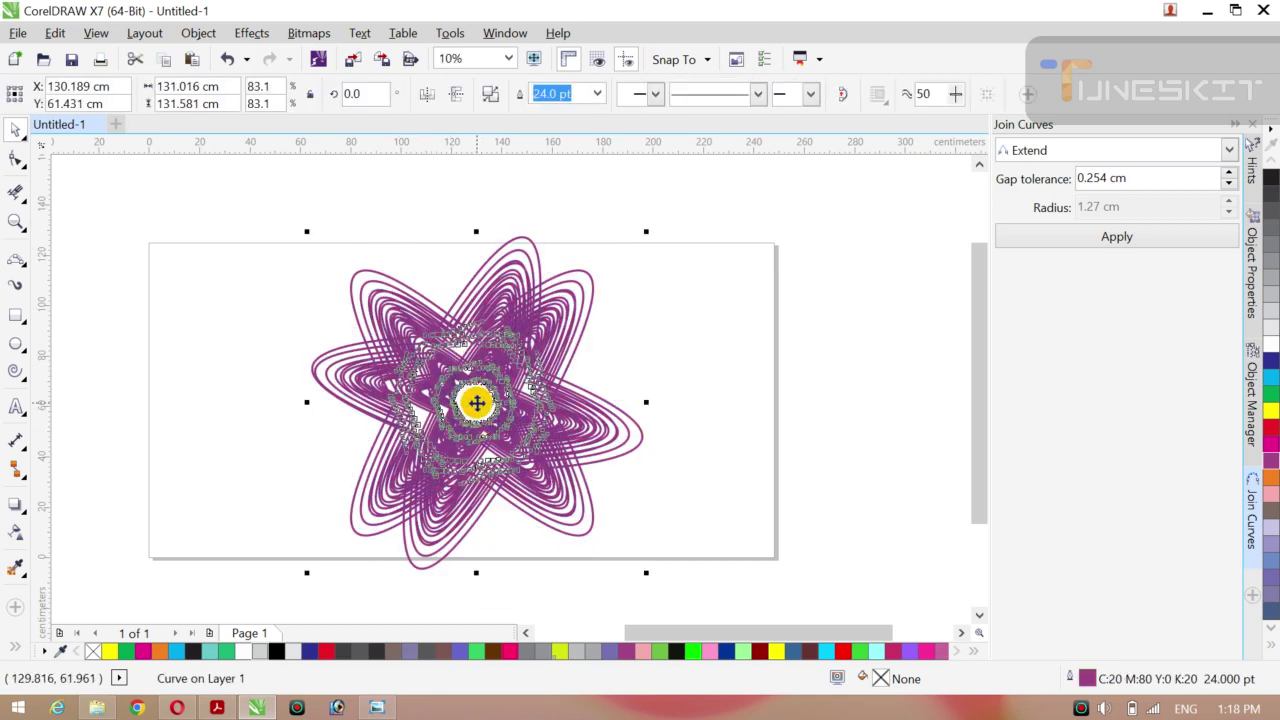
{"action": "left_click_drag", "start_coordinate": [476, 404], "coordinate": [570, 403]}
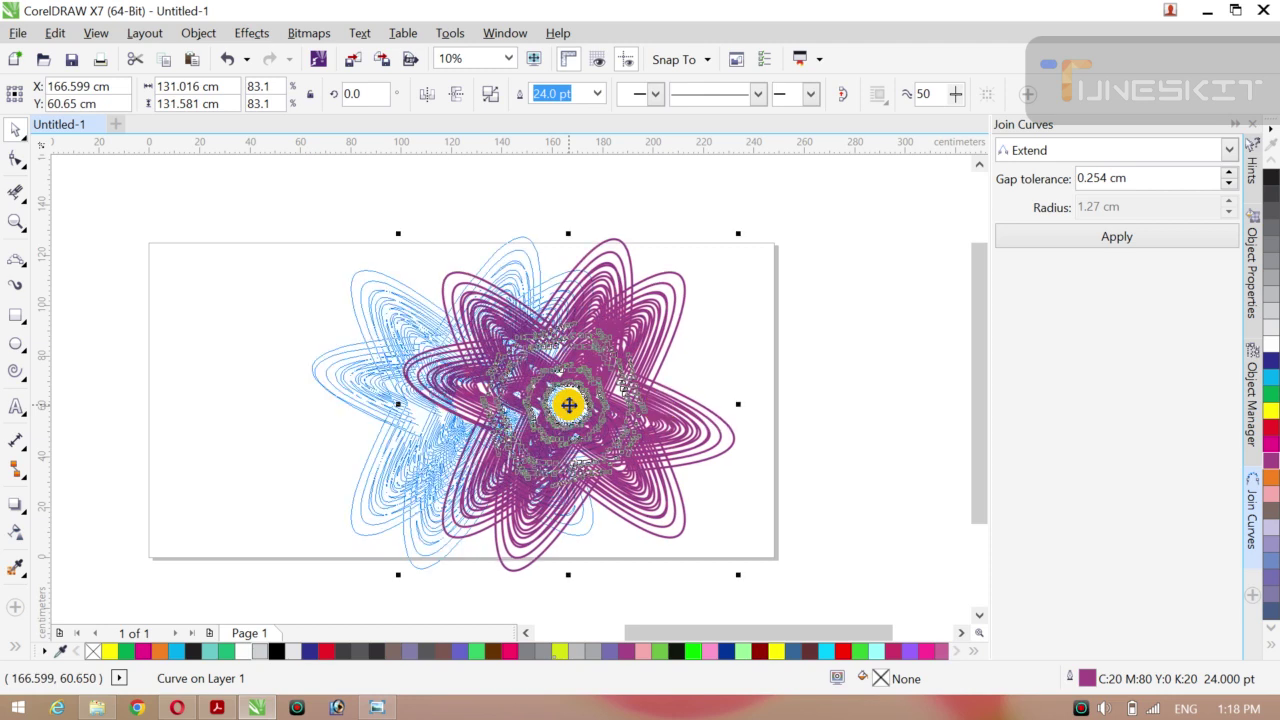
{"action": "left_click", "coordinate": [422, 190]}
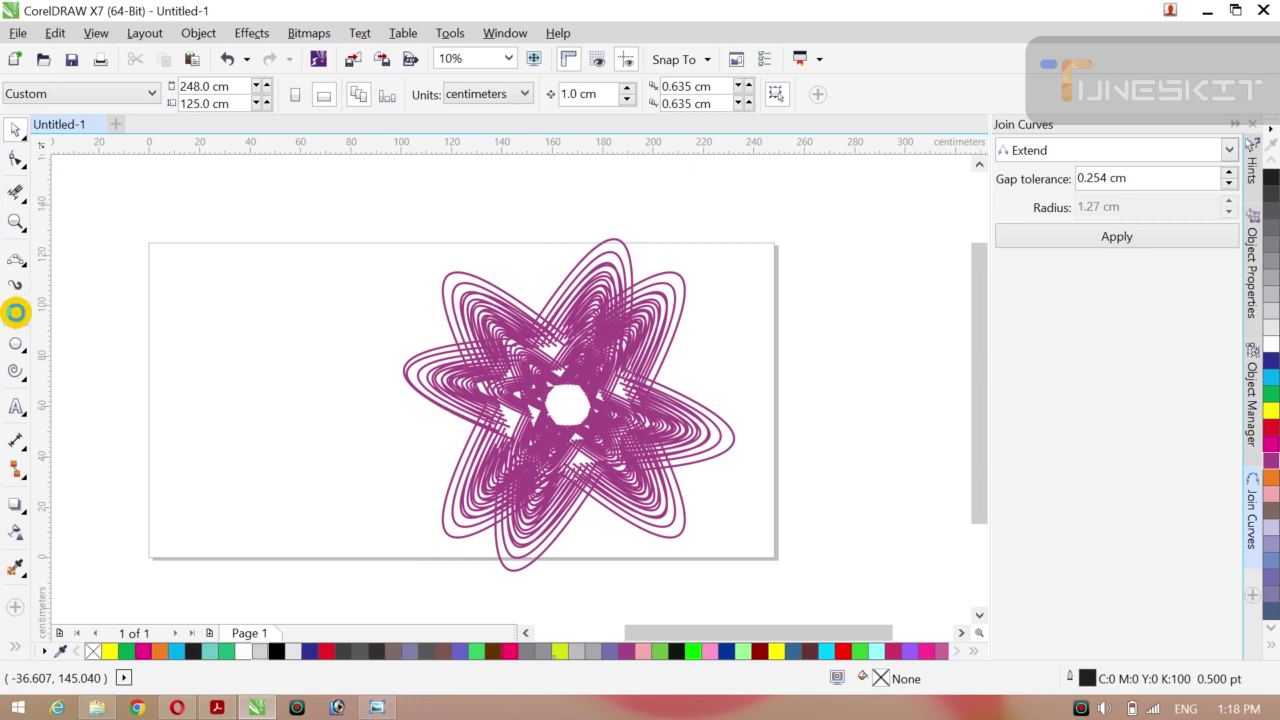
- Try a page-sized background rectangle behind the star with a black and a cyan fill, and undo it all
{"action": "double_click", "coordinate": [15, 312]}
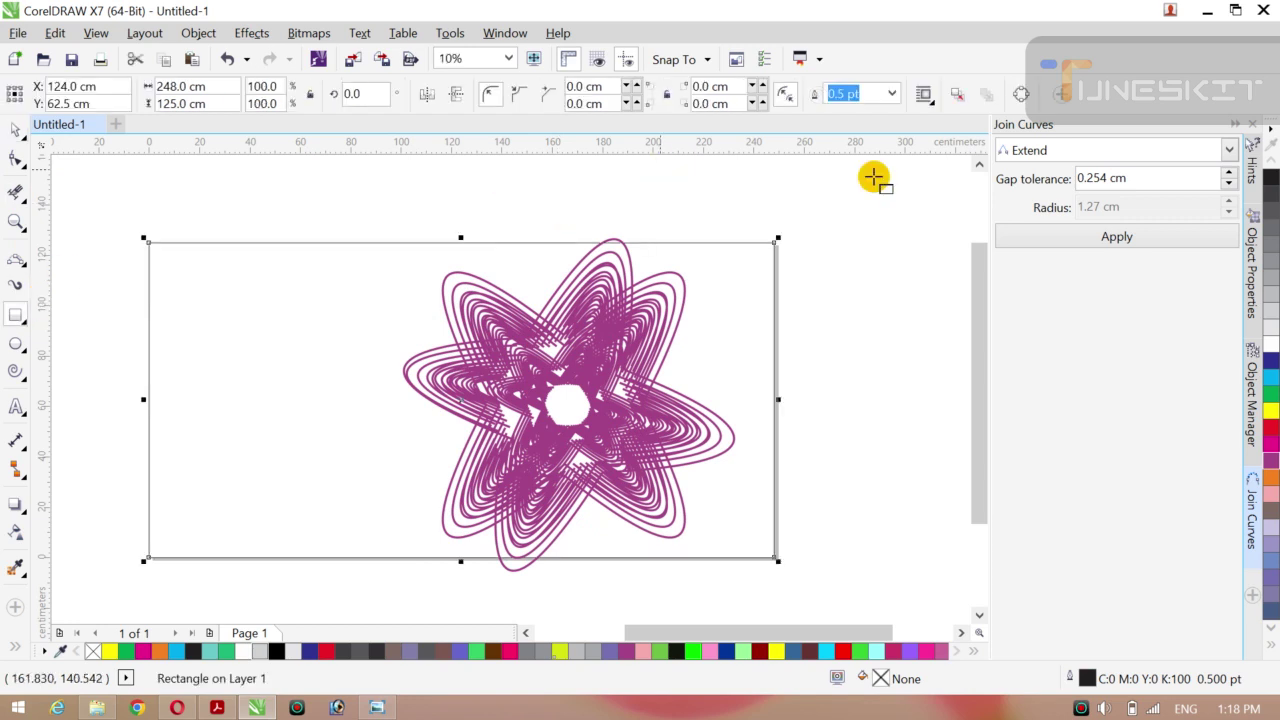
{"action": "left_click", "coordinate": [1270, 174]}
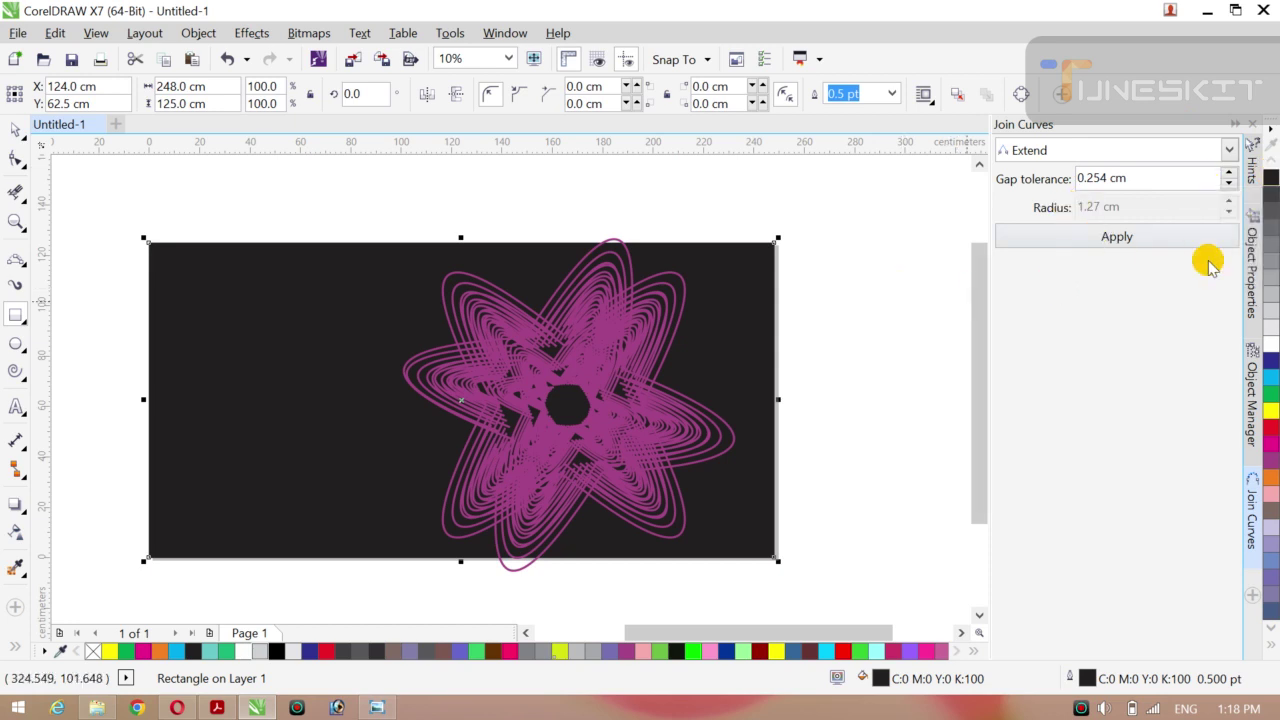
{"action": "left_click", "coordinate": [1271, 383]}
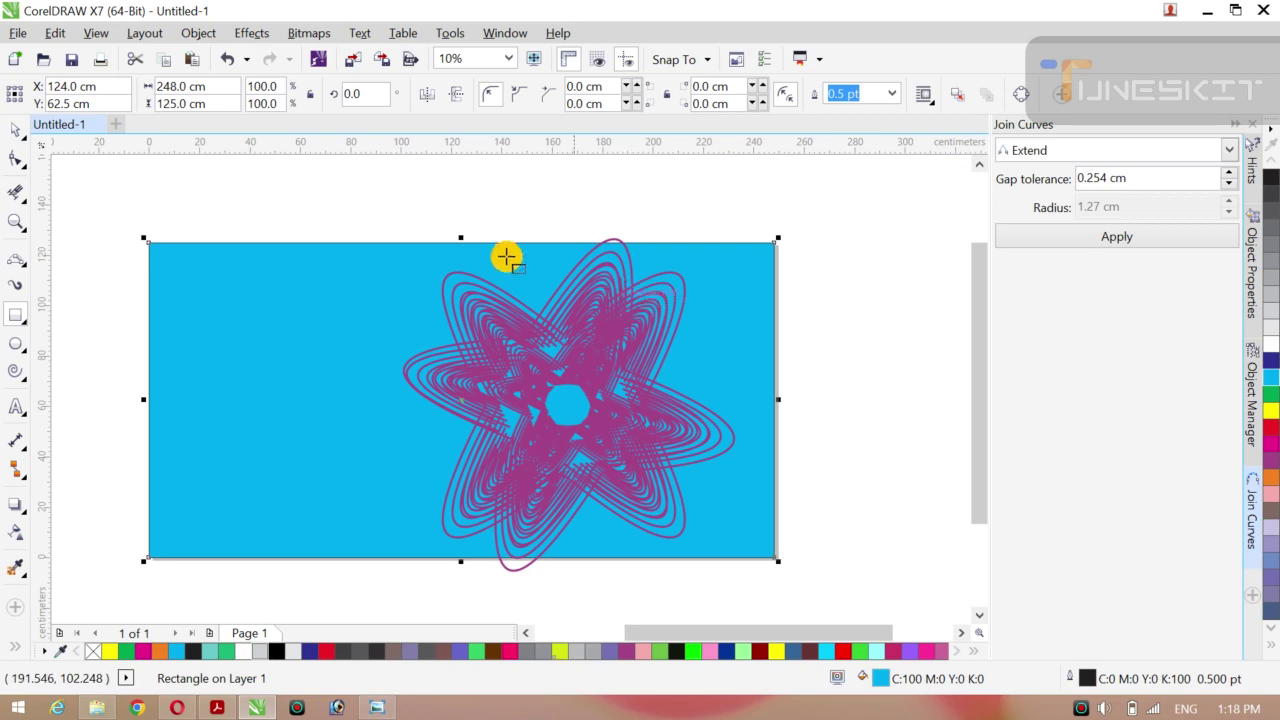
{"action": "key", "text": "ctrl+z"}
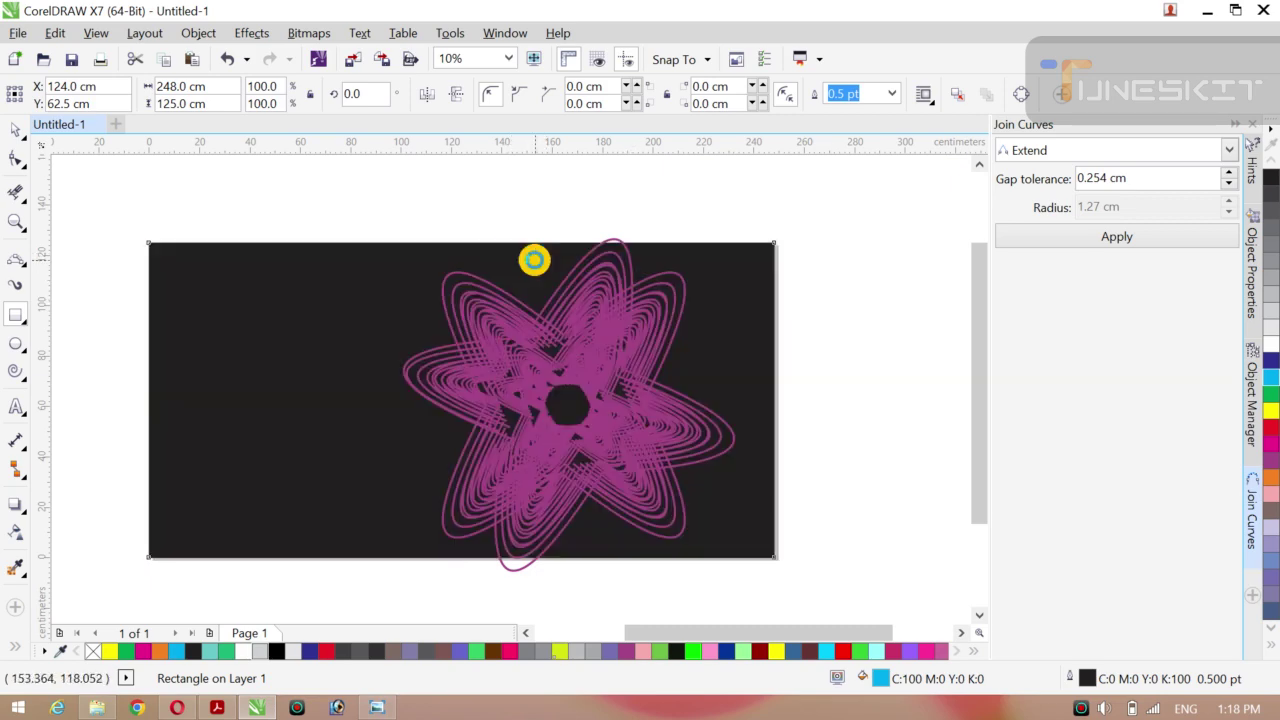
{"action": "key", "text": "ctrl+z"}
{"action": "key", "text": "ctrl+z"}
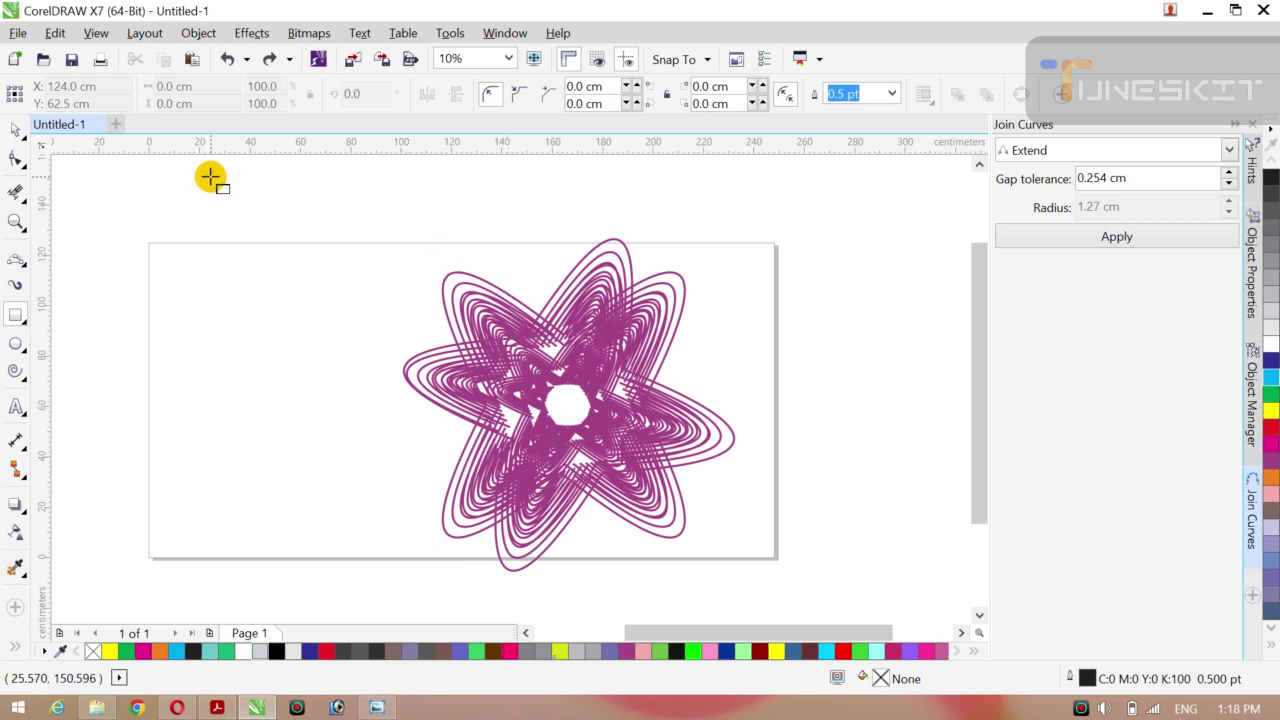
- Undo the move, scaling and combining of the star design as well as the extra purple copy
{"action": "left_click", "coordinate": [24, 143]}
{"action": "left_click", "coordinate": [59, 130]}
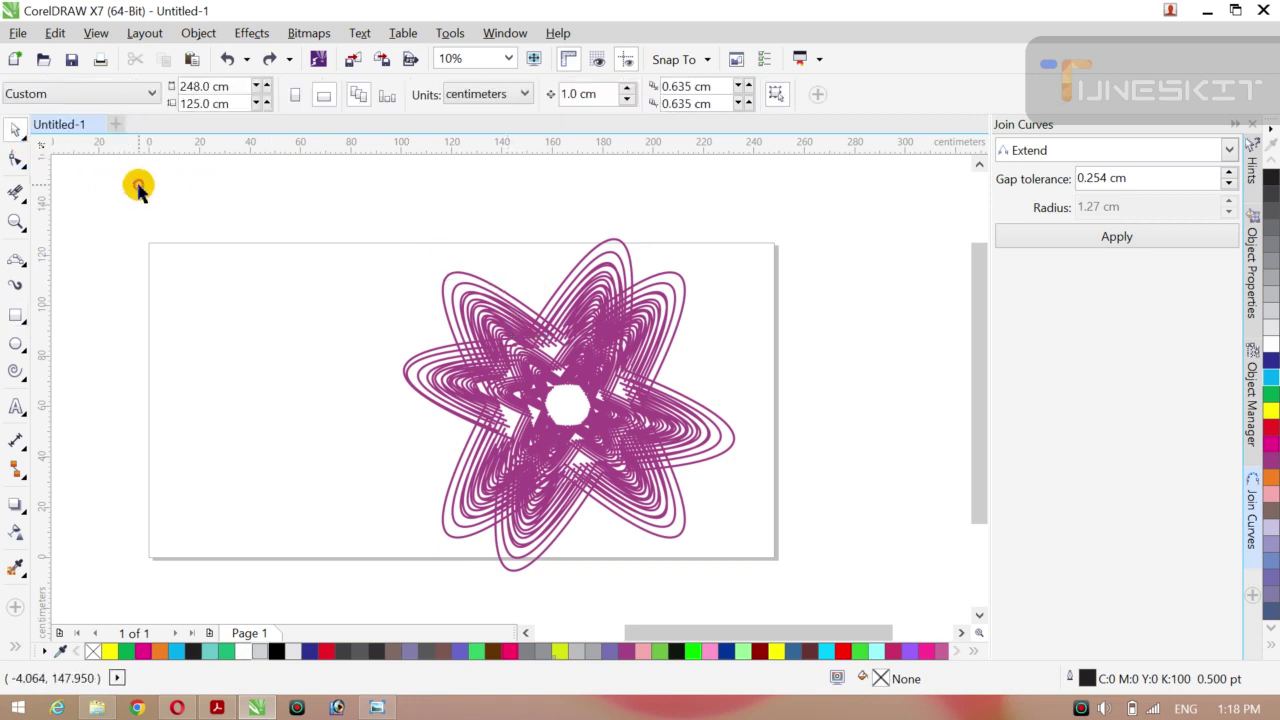
{"action": "key", "text": "ctrl+z"}
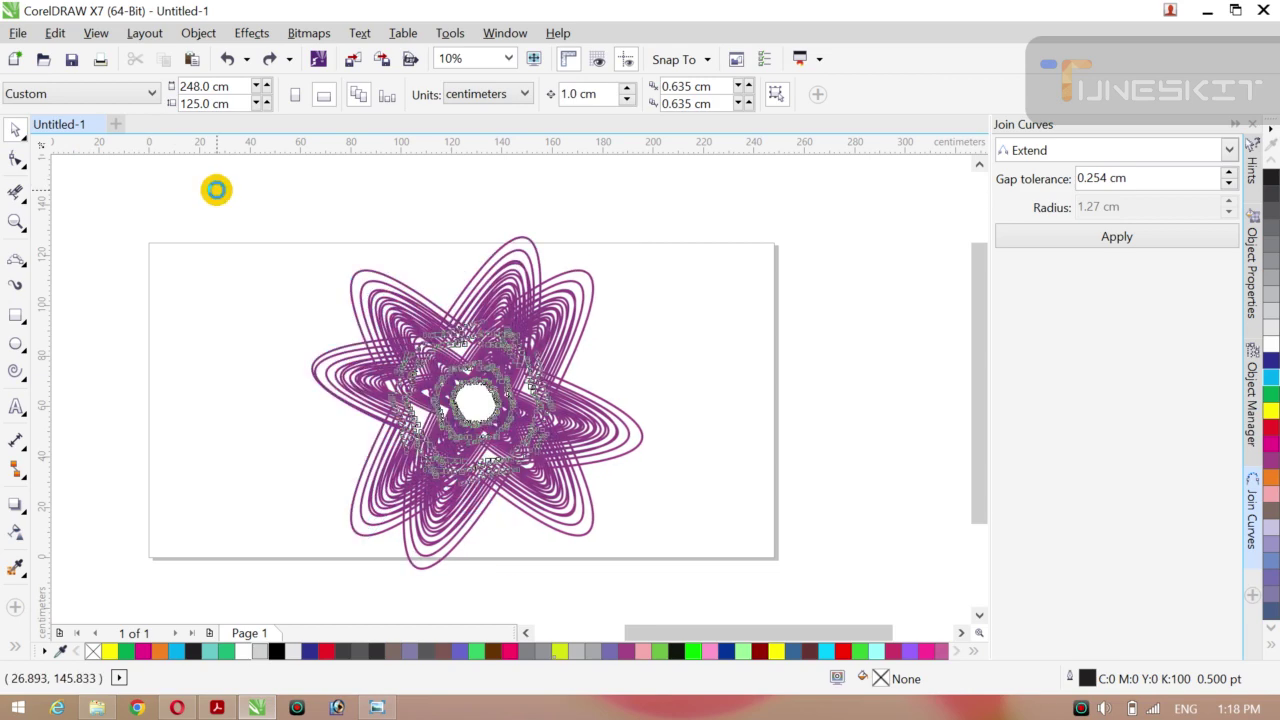
{"action": "key", "text": "ctrl+z"}
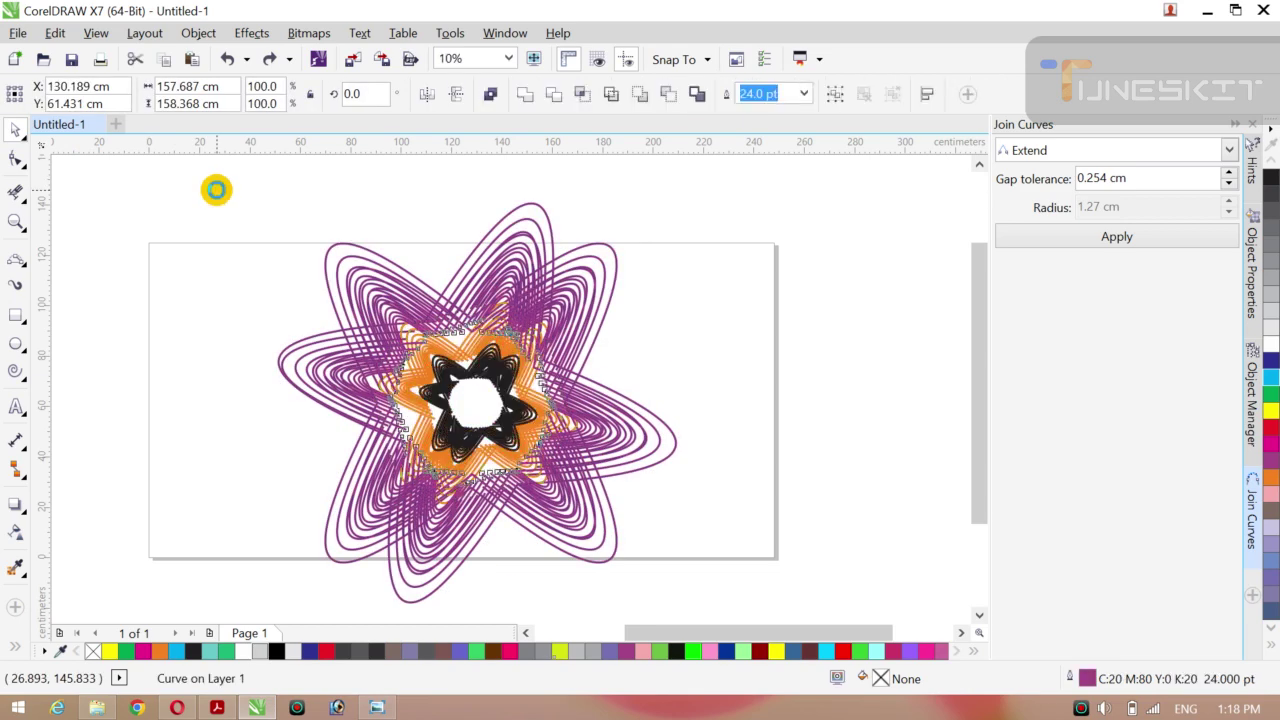
{"action": "left_click", "coordinate": [312, 238]}
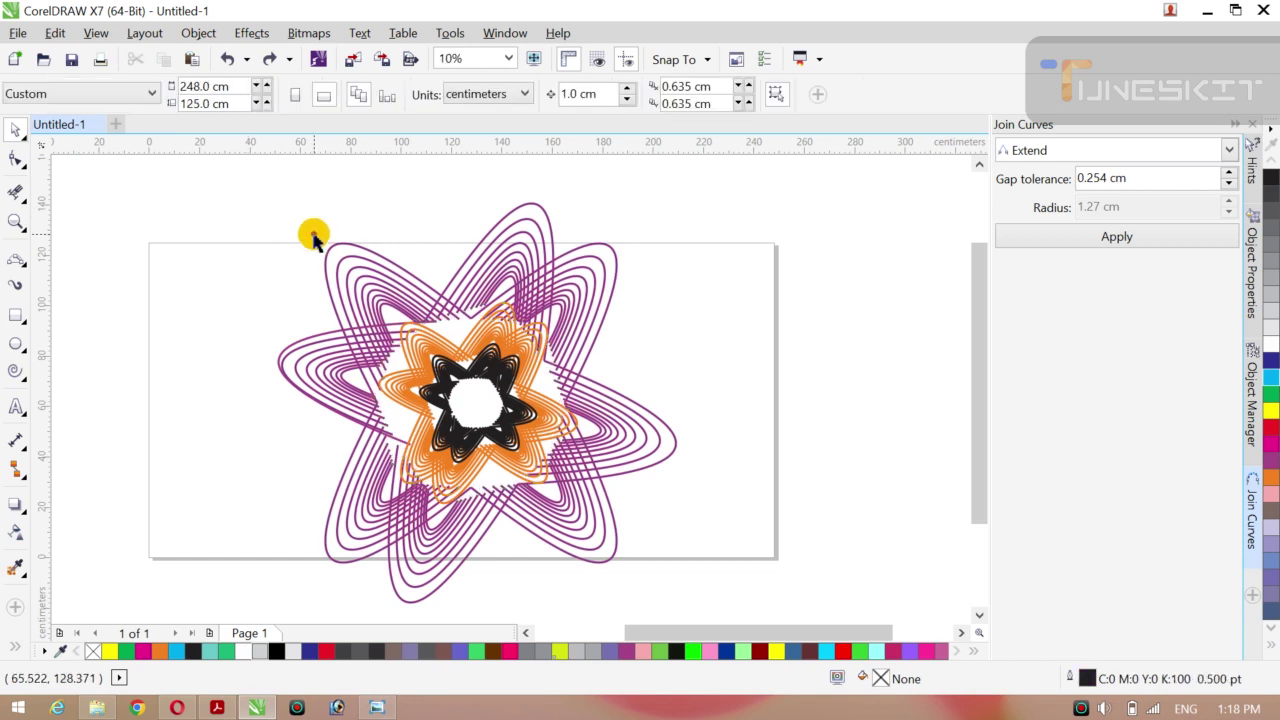
- Scale all the stars together about their centre to about 108.8 × 109.3 cm and move them into the page's right half
{"action": "left_click_drag", "start_coordinate": [163, 174], "coordinate": [640, 527]}
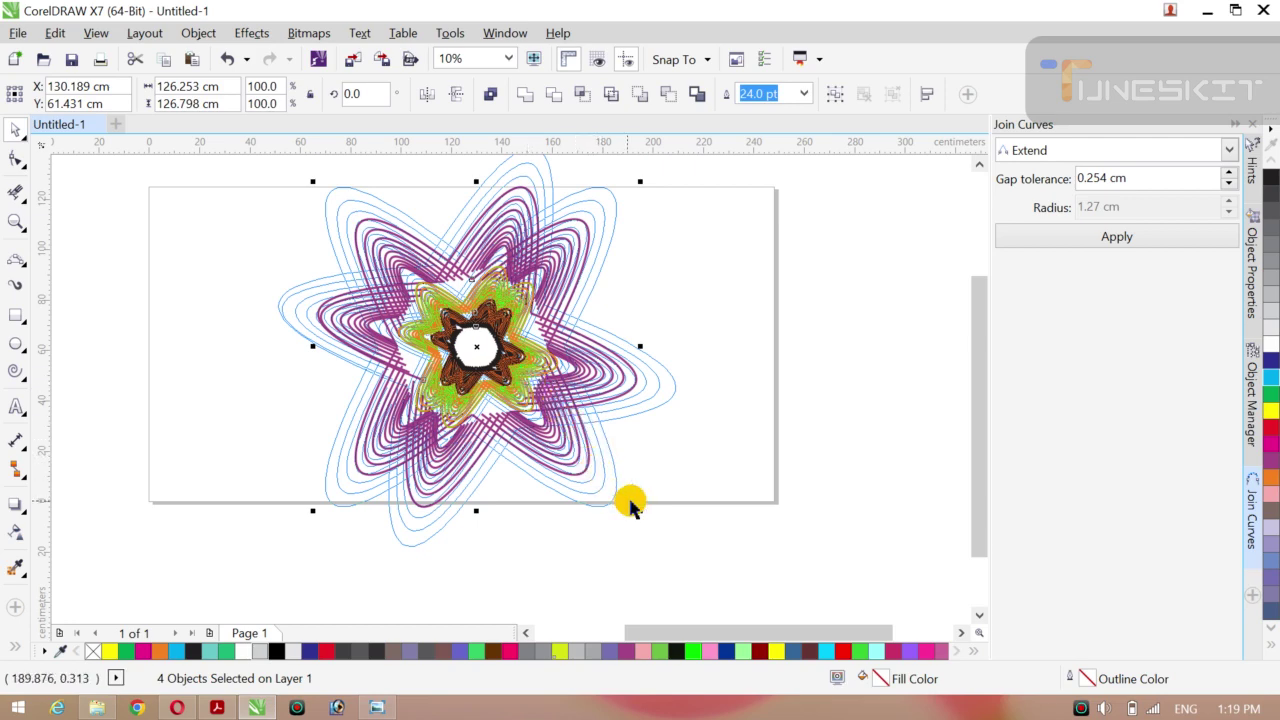
{"action": "left_click_drag", "start_coordinate": [642, 513], "coordinate": [620, 491]}
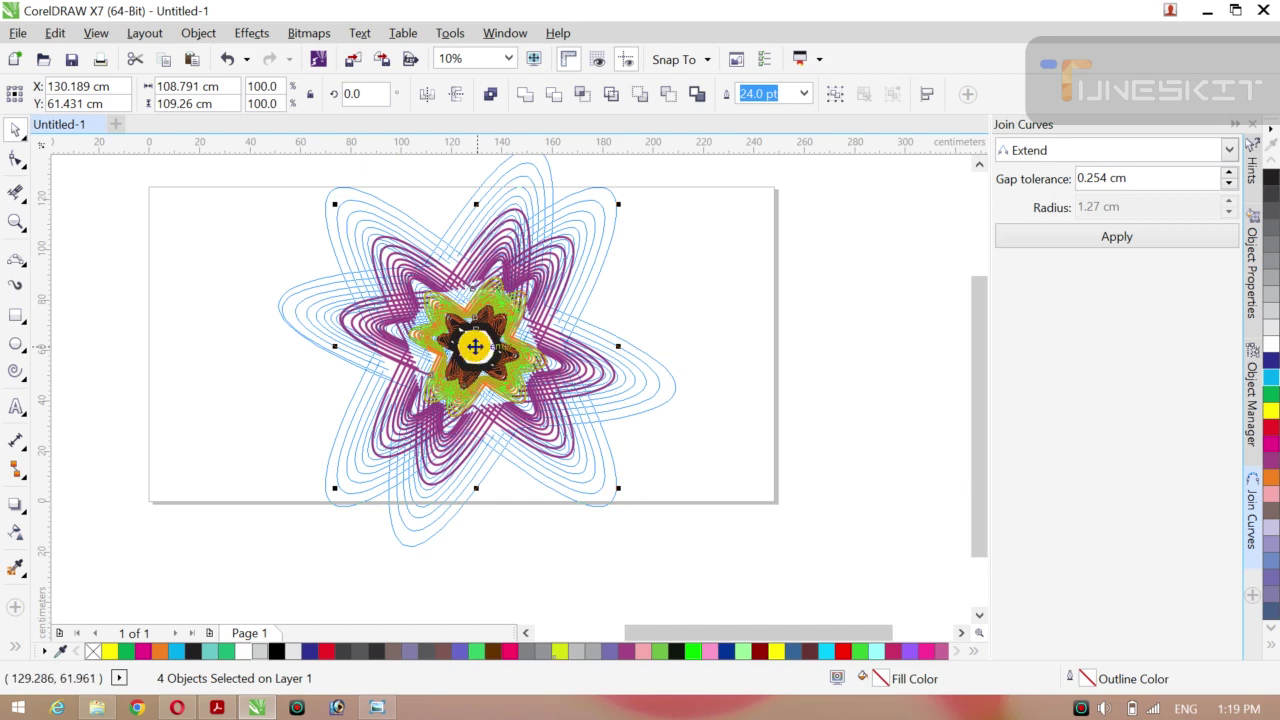
{"action": "left_click_drag", "start_coordinate": [476, 347], "coordinate": [573, 337]}
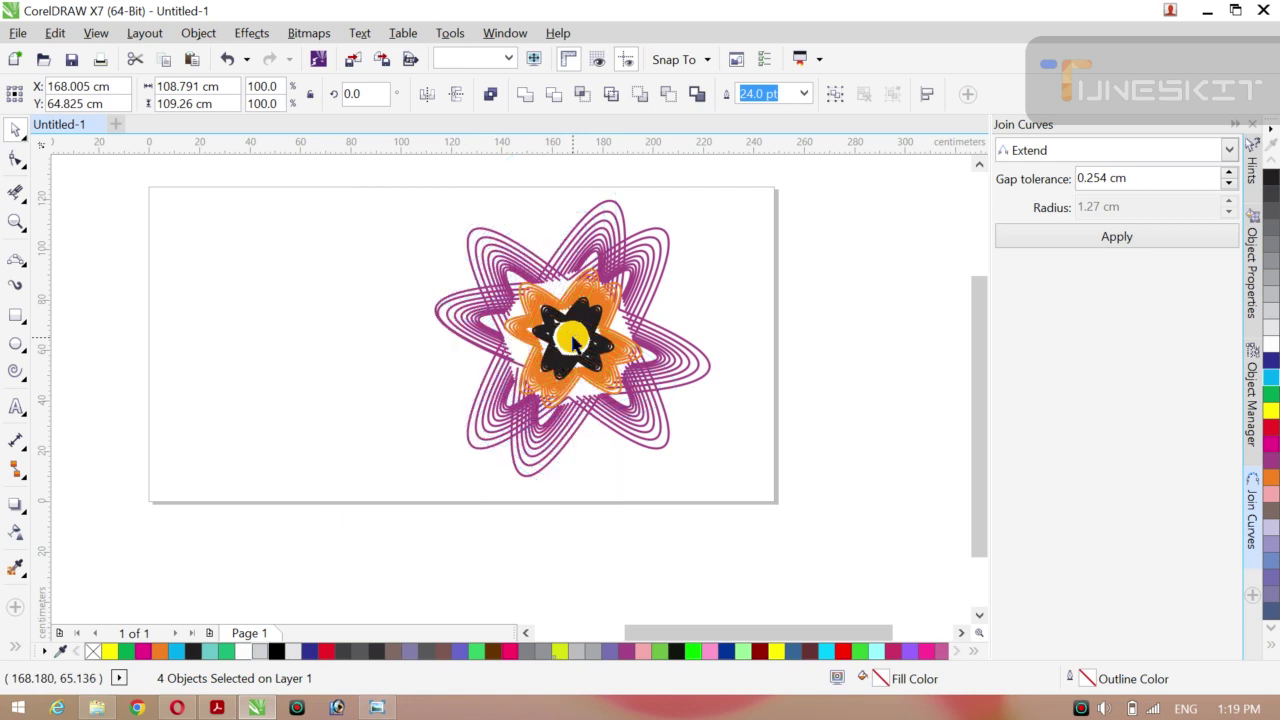
{"action": "left_click", "coordinate": [573, 337]}
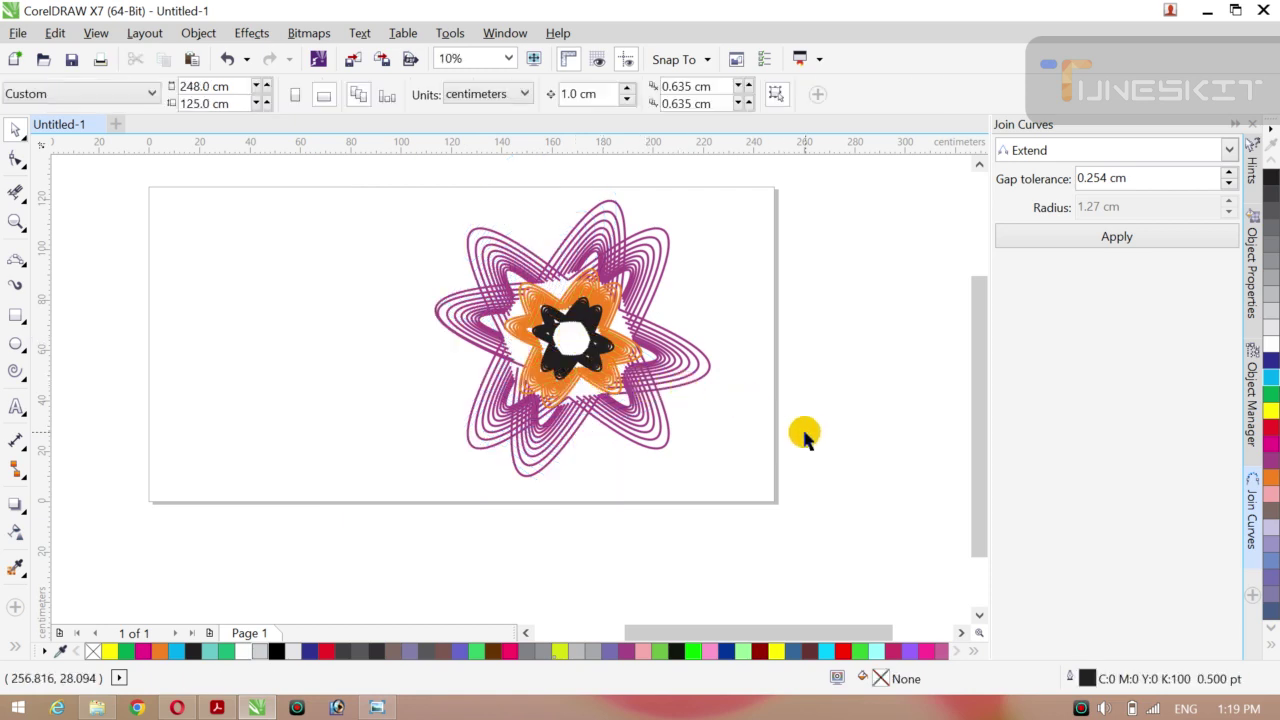
- Add a page-sized 248 × 125 cm rectangle behind the stars, try a black fill on it and undo that fill
{"action": "double_click", "coordinate": [20, 314]}
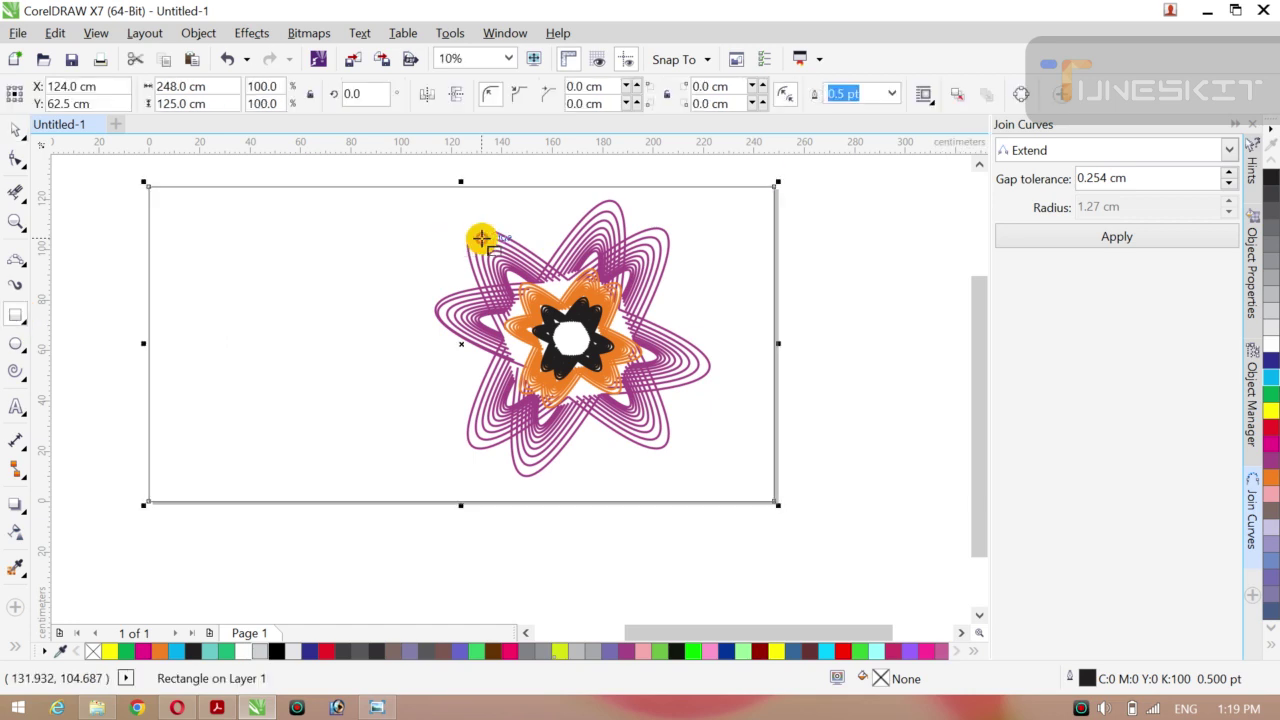
{"action": "left_click", "coordinate": [1271, 178]}
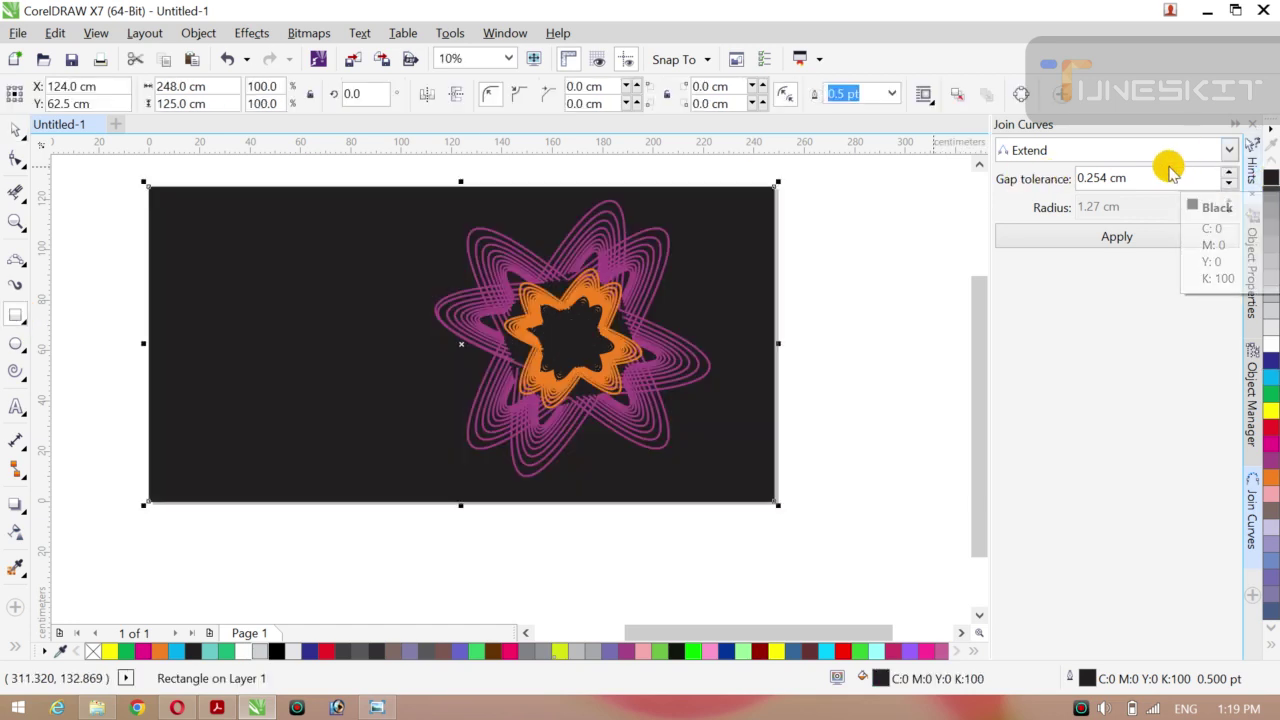
{"action": "key", "text": "ctrl+z"}
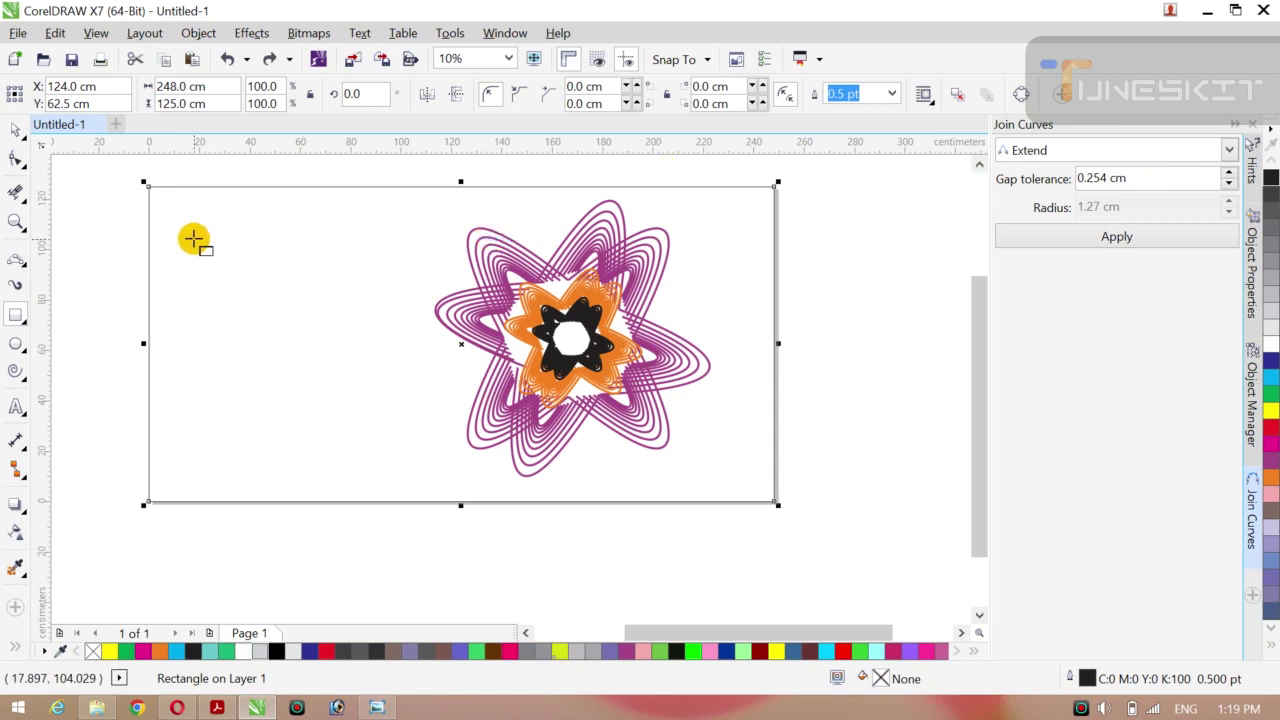
{"action": "left_click", "coordinate": [17, 131]}
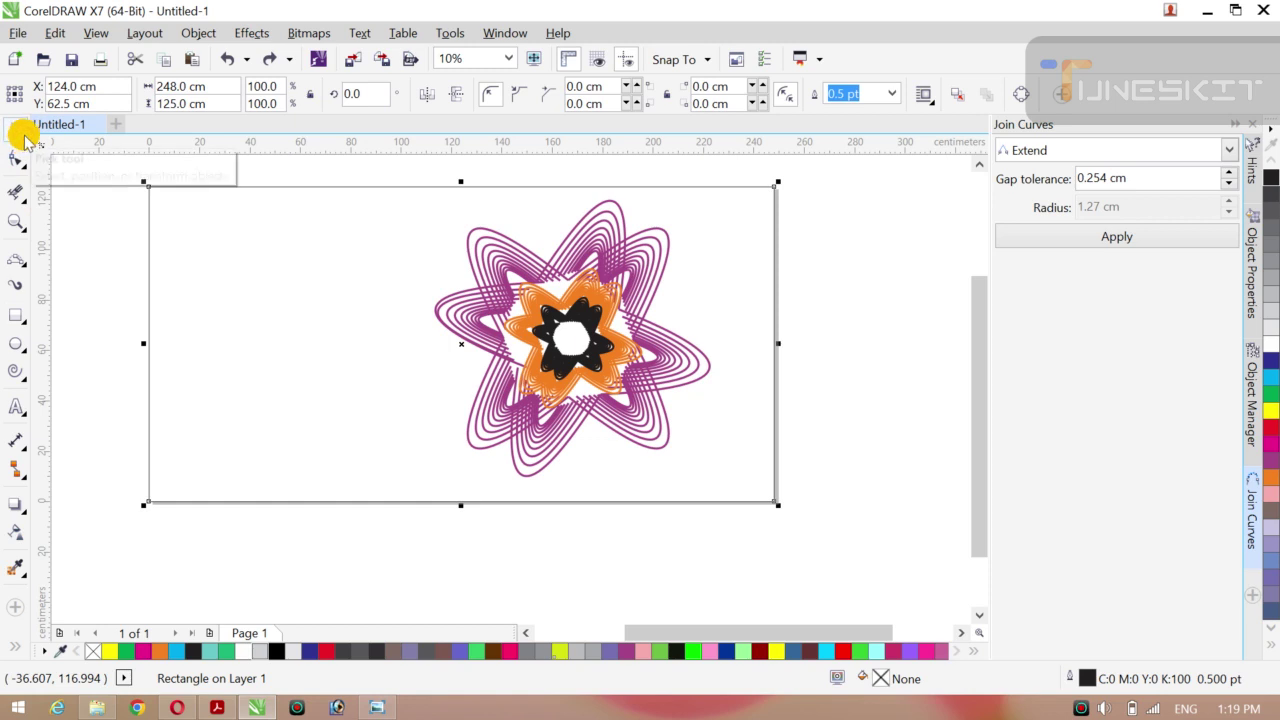
{"action": "left_click", "coordinate": [25, 139]}
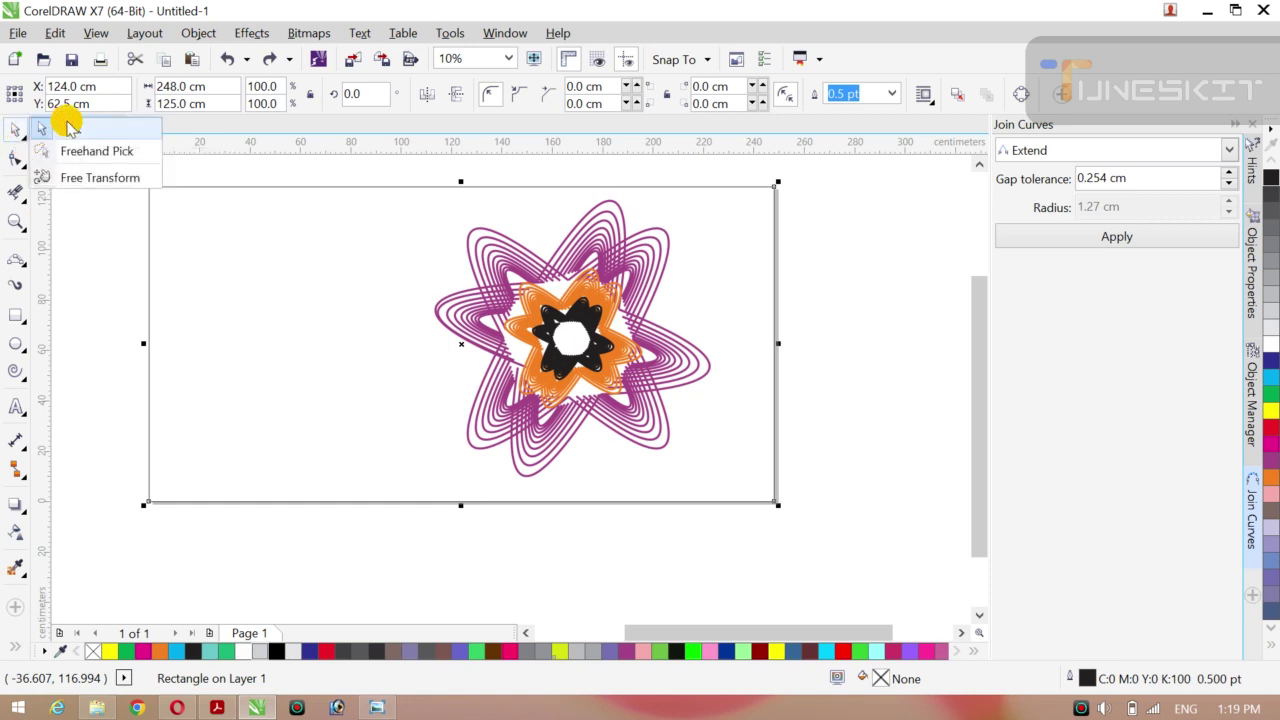
{"action": "left_click", "coordinate": [70, 125]}
{"action": "left_click", "coordinate": [98, 192]}
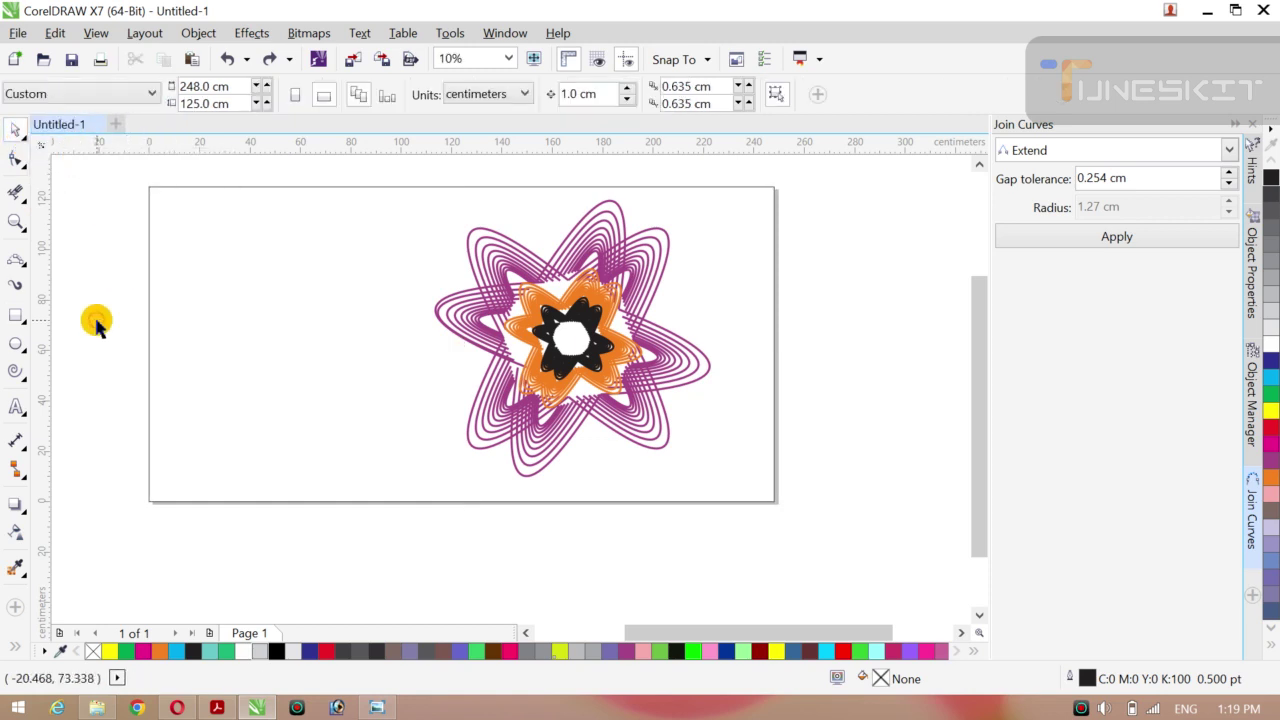
{"action": "left_click", "coordinate": [24, 510]}
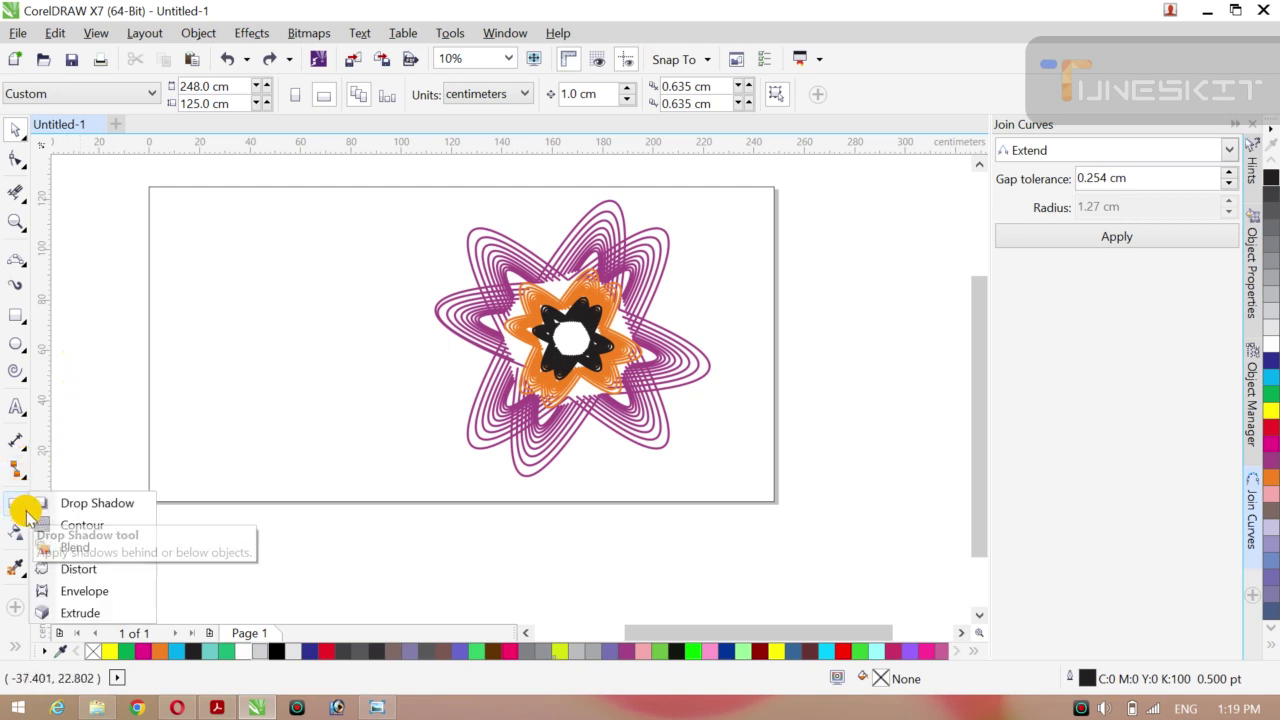
{"action": "left_click", "coordinate": [70, 578]}
{"action": "left_click", "coordinate": [230, 395]}
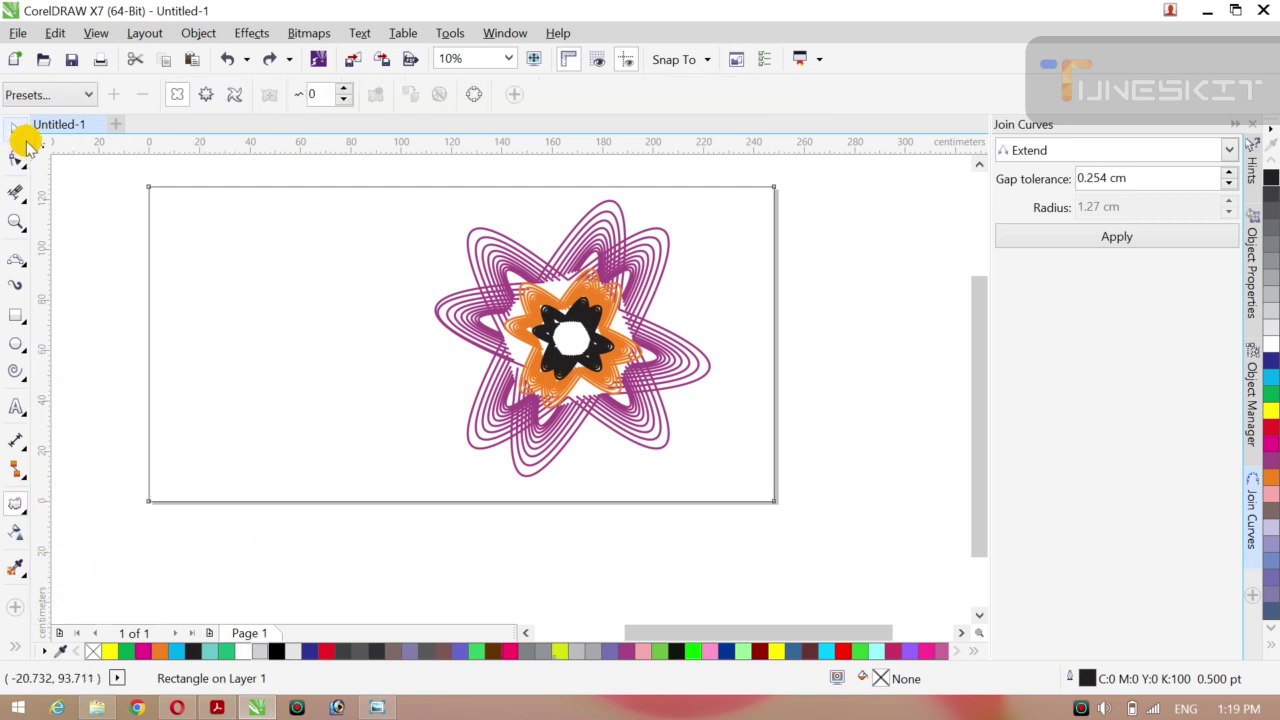
{"action": "left_click", "coordinate": [24, 140]}
{"action": "left_click", "coordinate": [62, 130]}
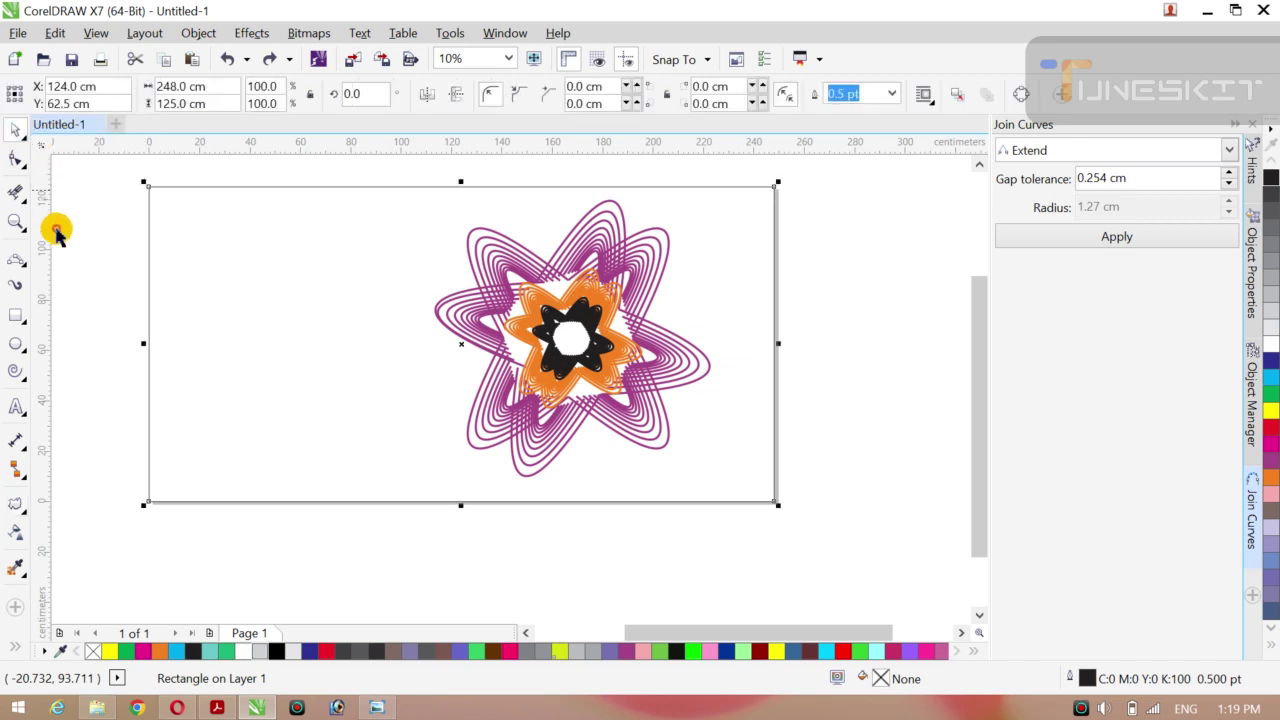
- Draw a rectangle about 45.2 × 25.9 cm in the empty half of the page beside the star and delete it
{"action": "left_click", "coordinate": [27, 328]}
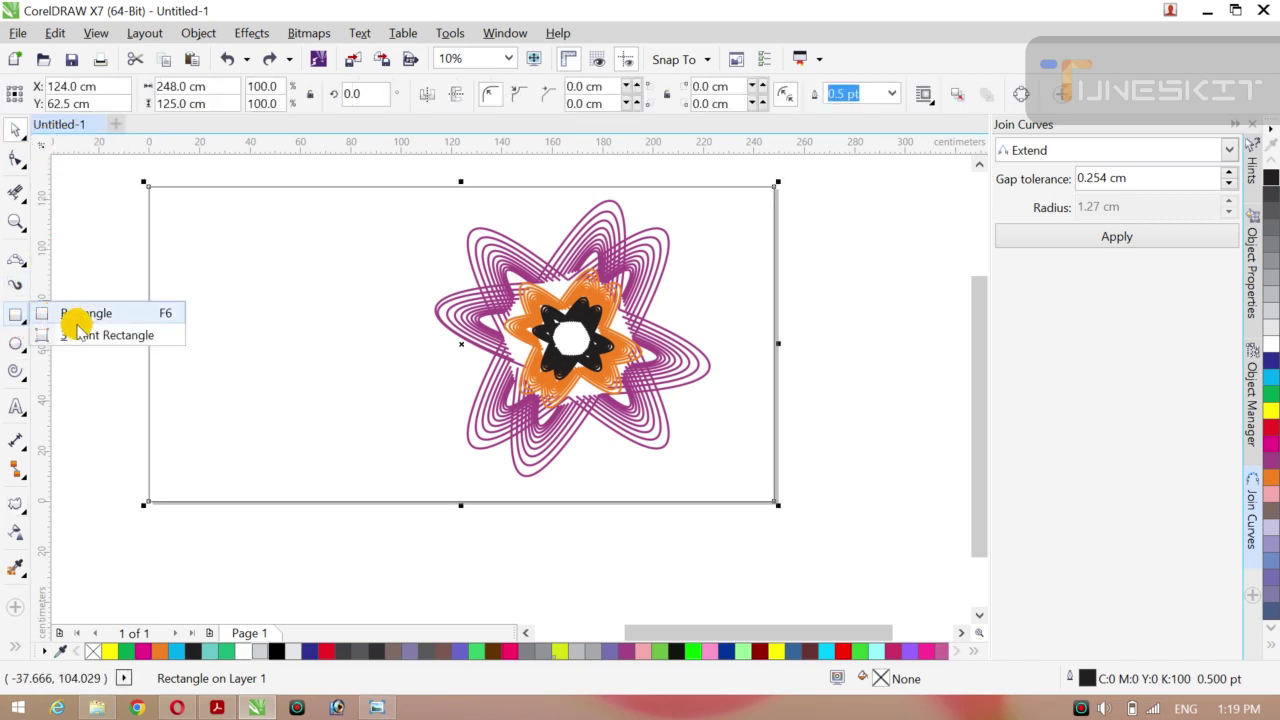
{"action": "left_click", "coordinate": [72, 314]}
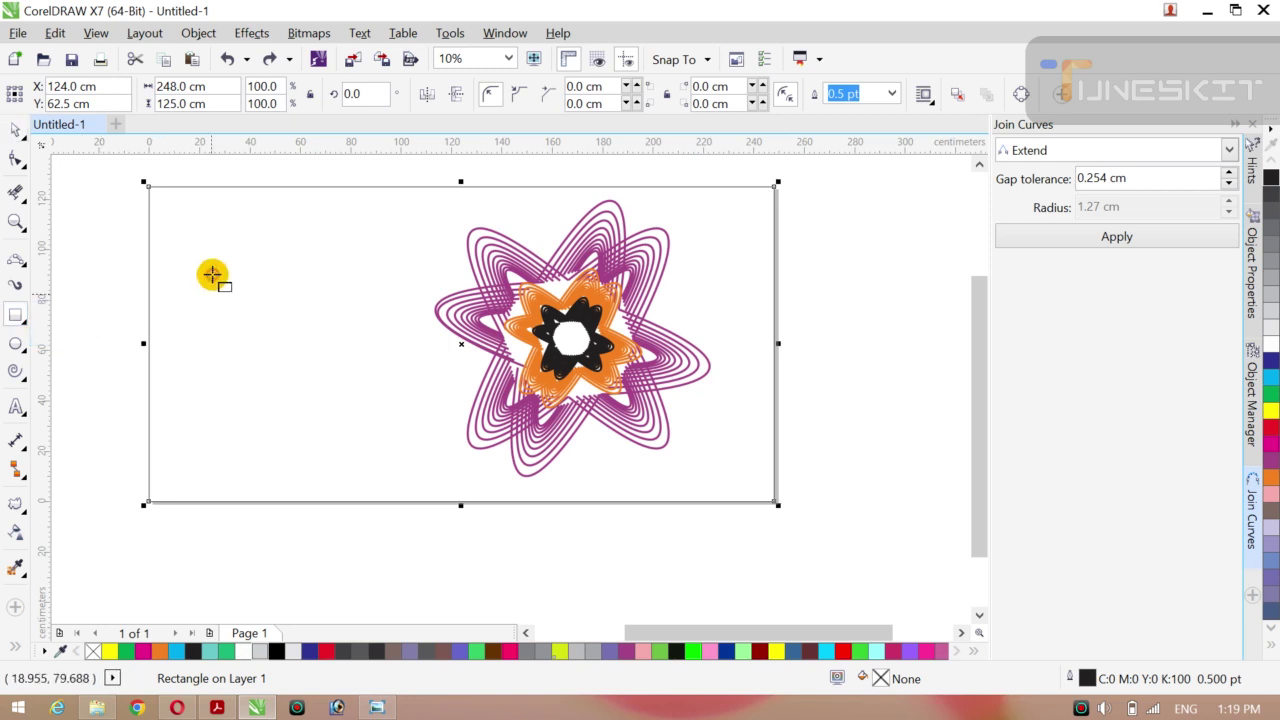
{"action": "left_click_drag", "start_coordinate": [195, 297], "coordinate": [309, 362]}
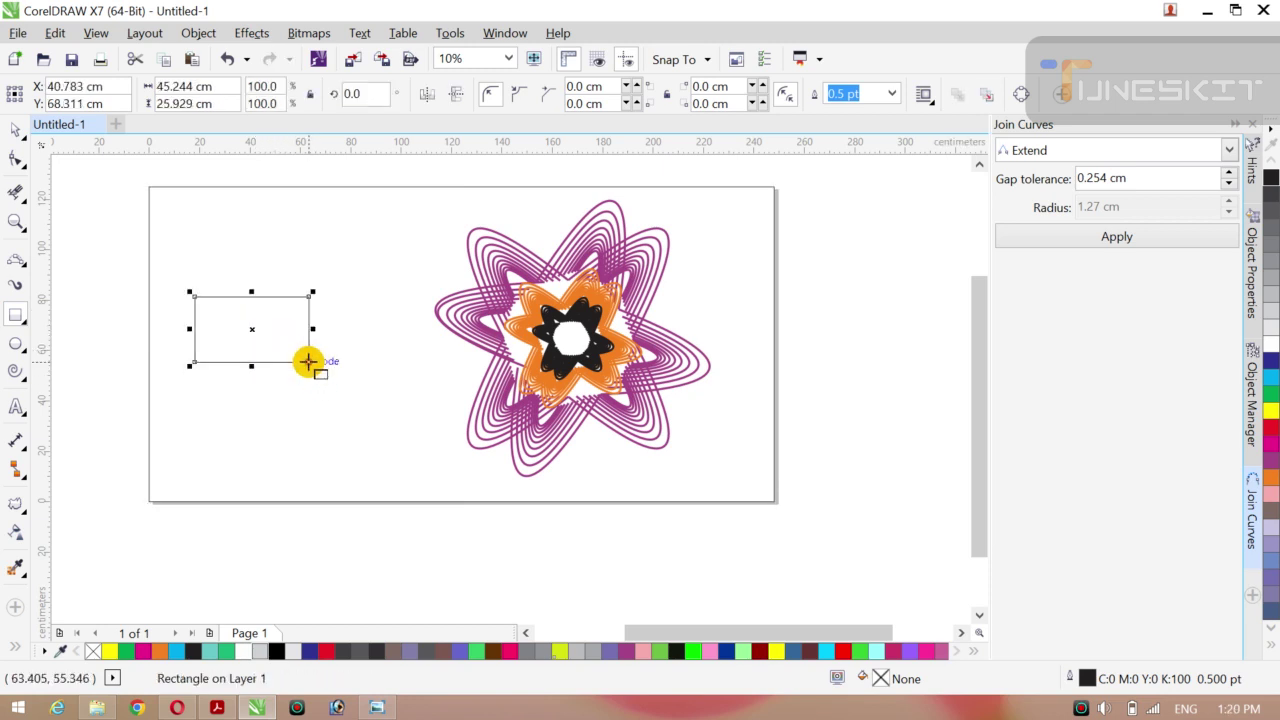
{"action": "left_click", "coordinate": [23, 138]}
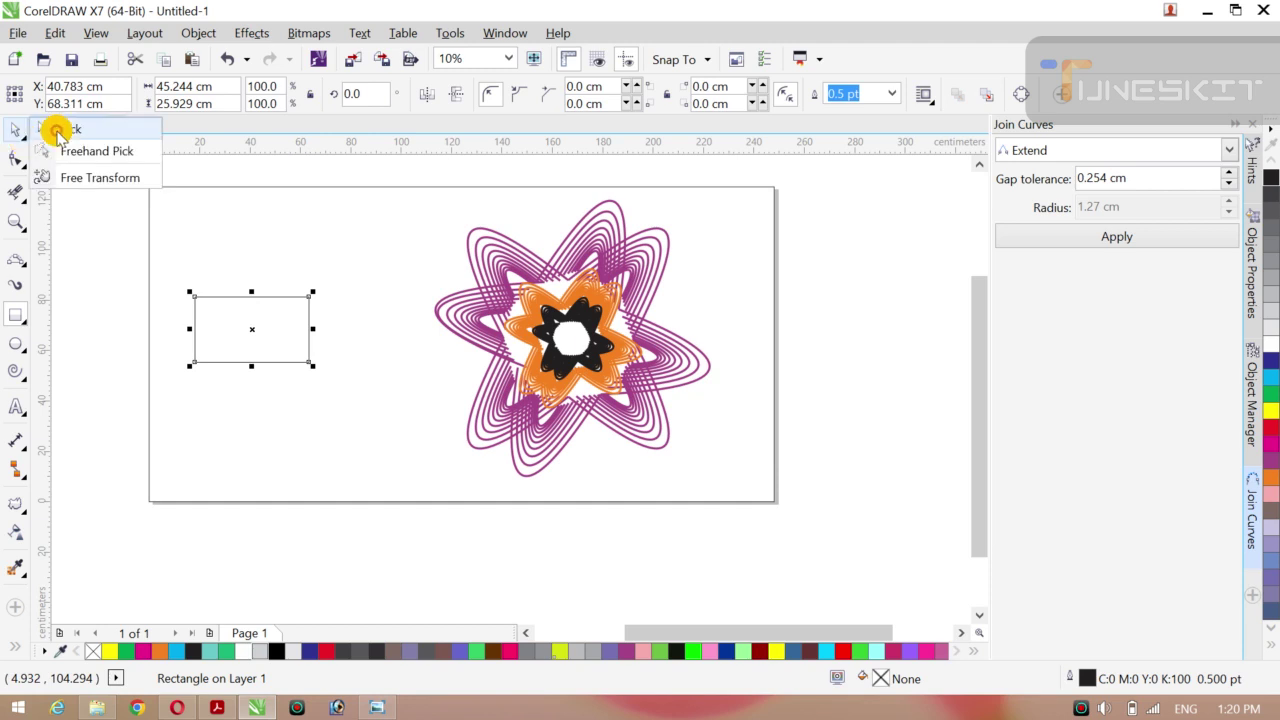
{"action": "left_click", "coordinate": [57, 131]}
{"action": "left_click", "coordinate": [93, 215]}
{"action": "left_click", "coordinate": [219, 298]}
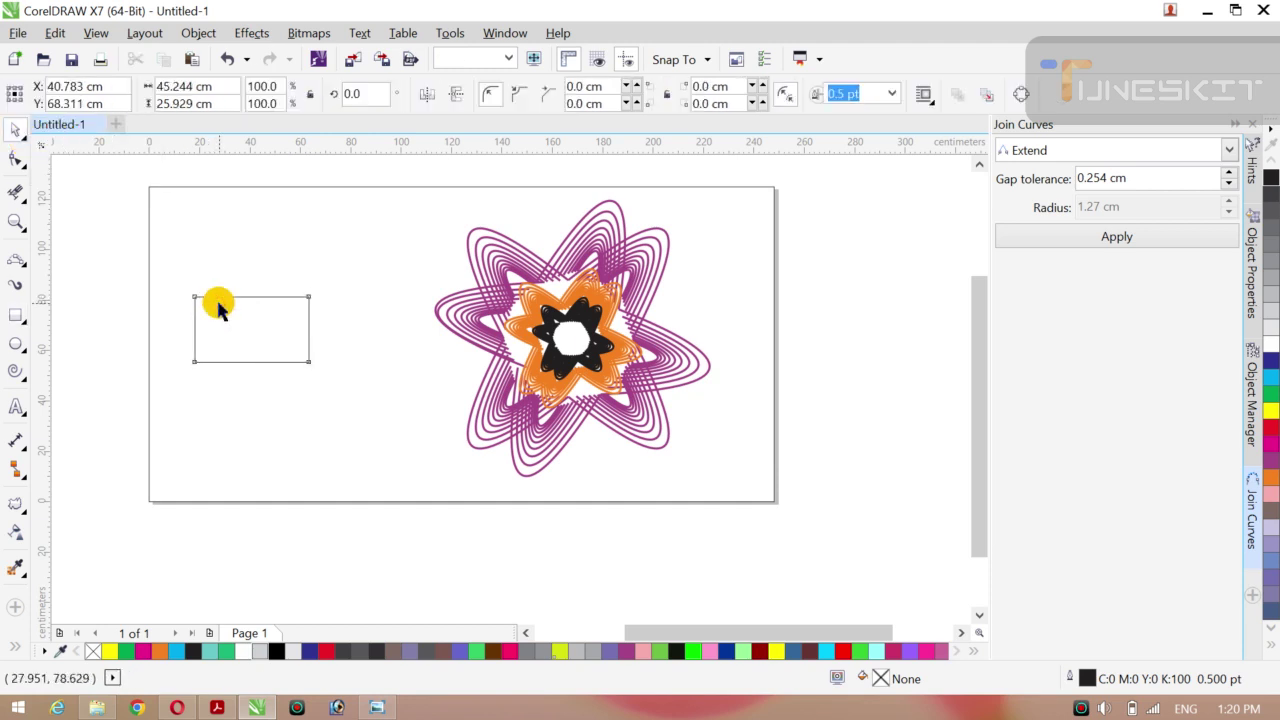
{"action": "key", "text": "Delete"}
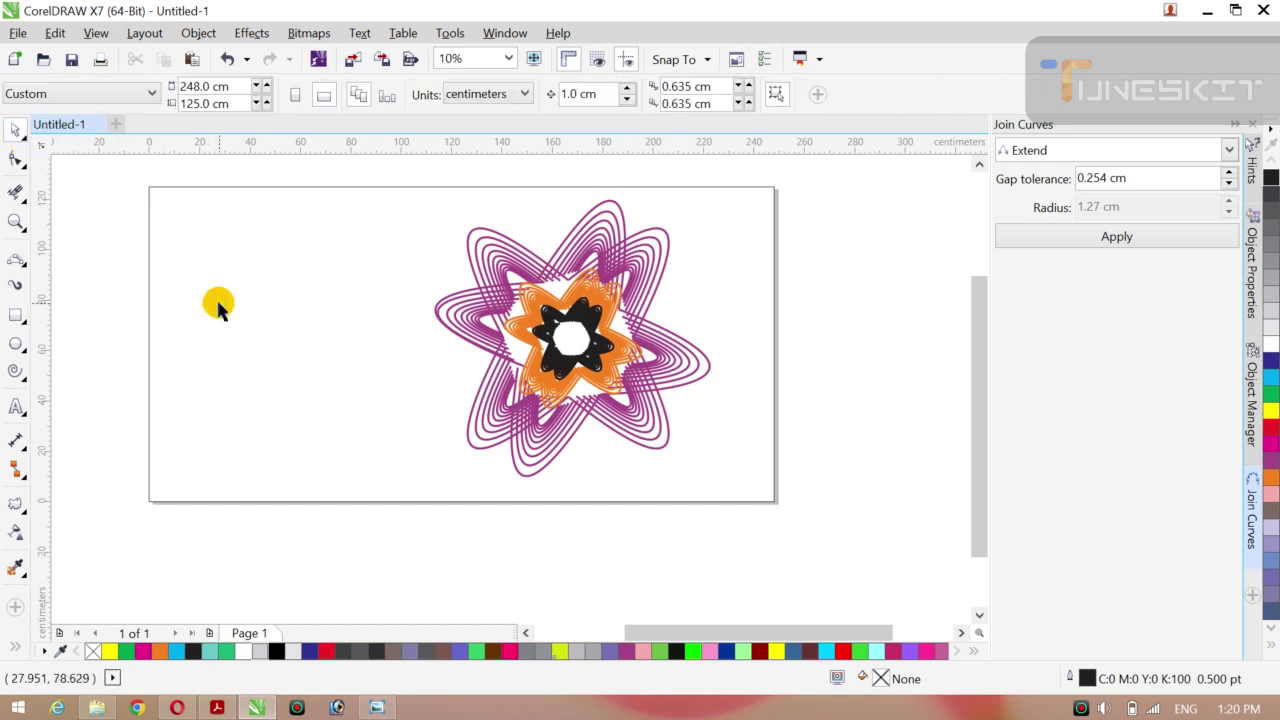
- Draw a narrow slanted 3-point ellipse about 10.7 × 23.3 cm in the empty page area beside the star design
{"action": "left_click", "coordinate": [22, 350]}
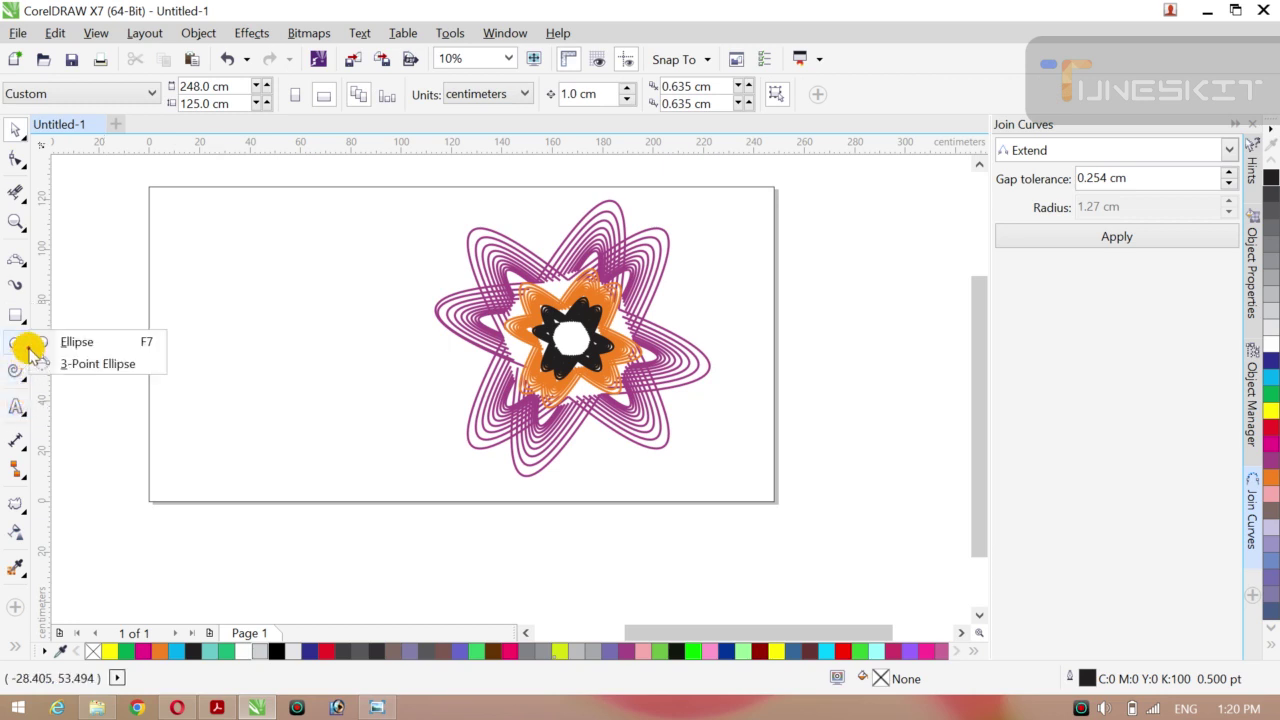
{"action": "left_click", "coordinate": [92, 366]}
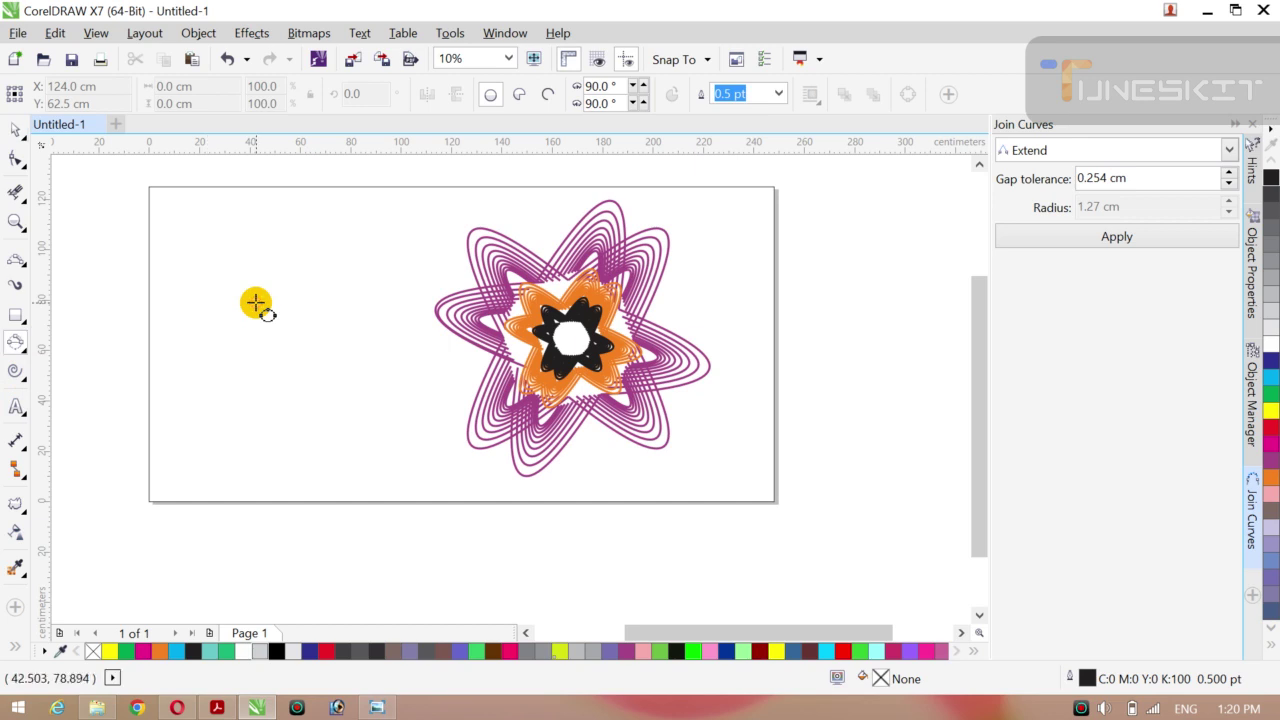
{"action": "left_click_drag", "start_coordinate": [257, 302], "coordinate": [282, 361]}
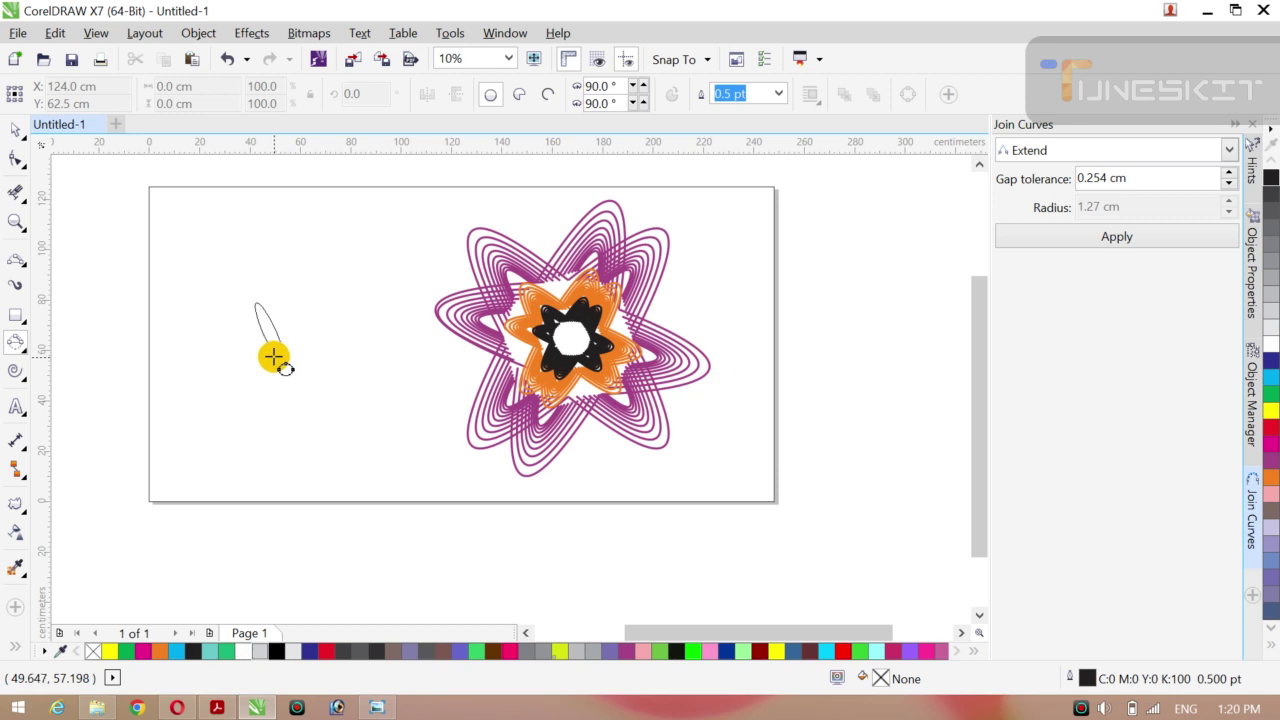
{"action": "left_click", "coordinate": [250, 296]}
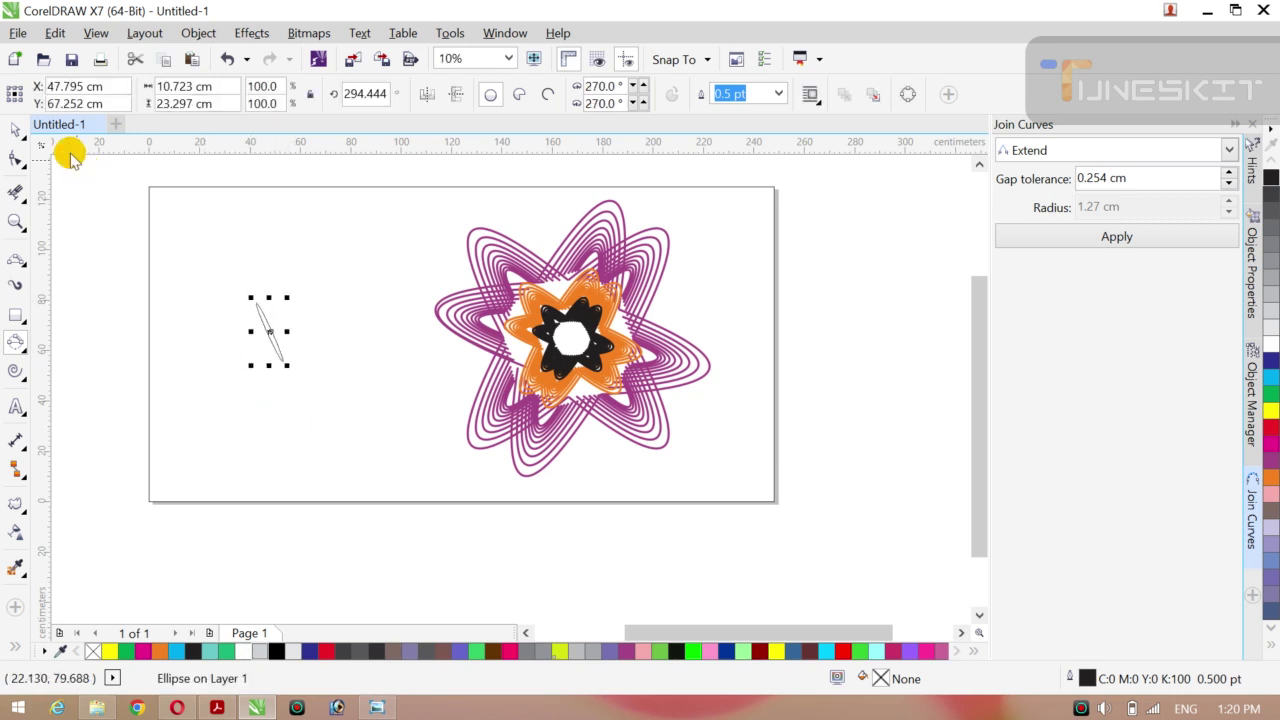
{"action": "left_click", "coordinate": [26, 143]}
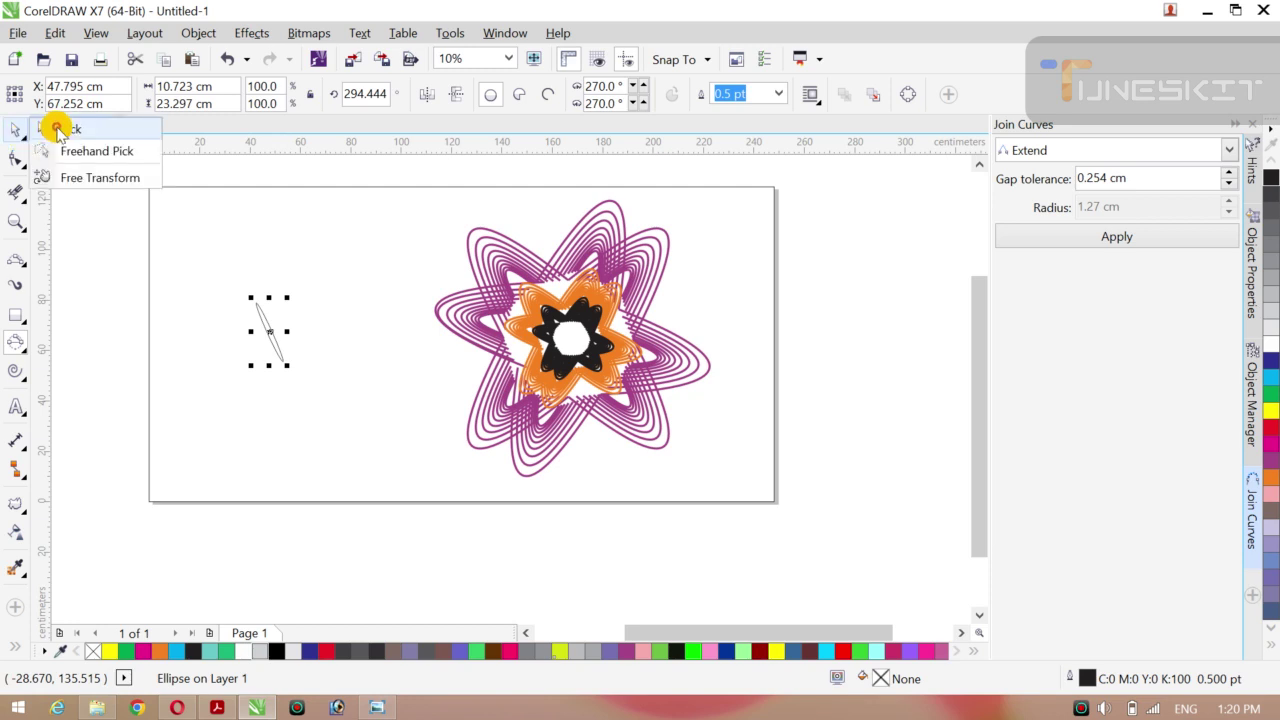
{"action": "left_click", "coordinate": [51, 125]}
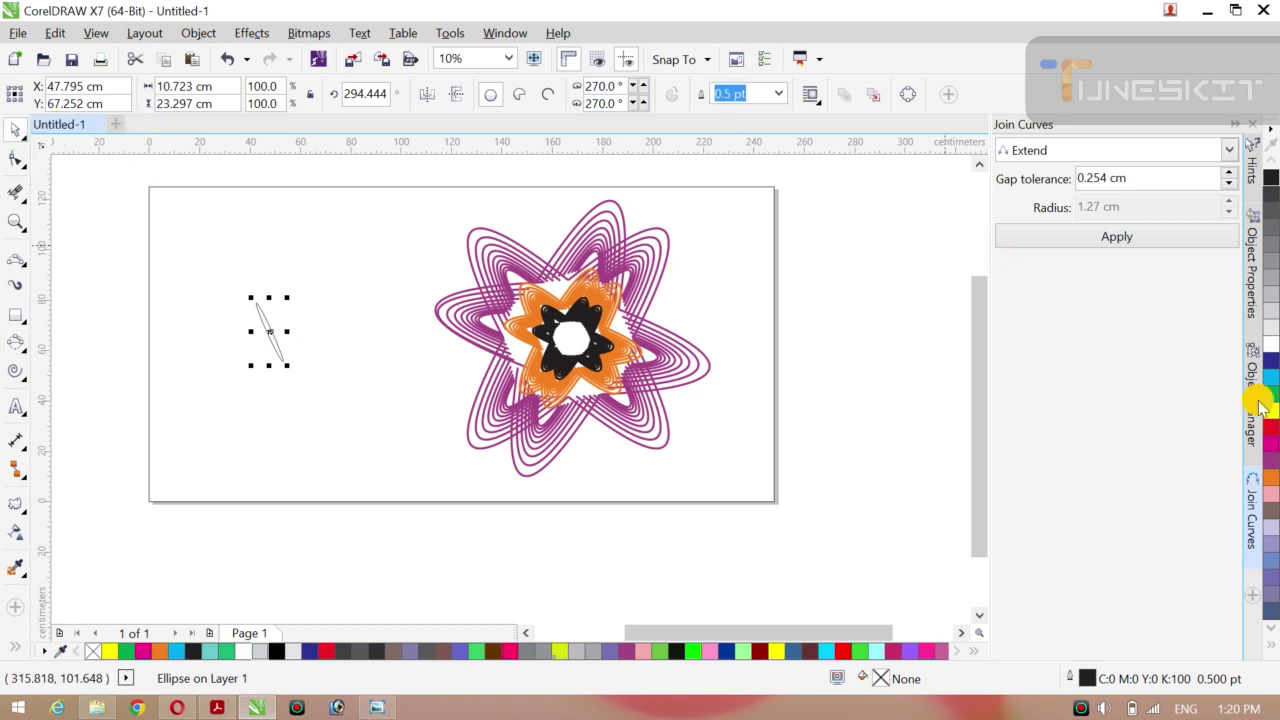
- Fill the narrow ellipse with red, scale it to about 19.9 × 43.1 cm and shift it up slightly
{"action": "left_click", "coordinate": [1271, 430]}
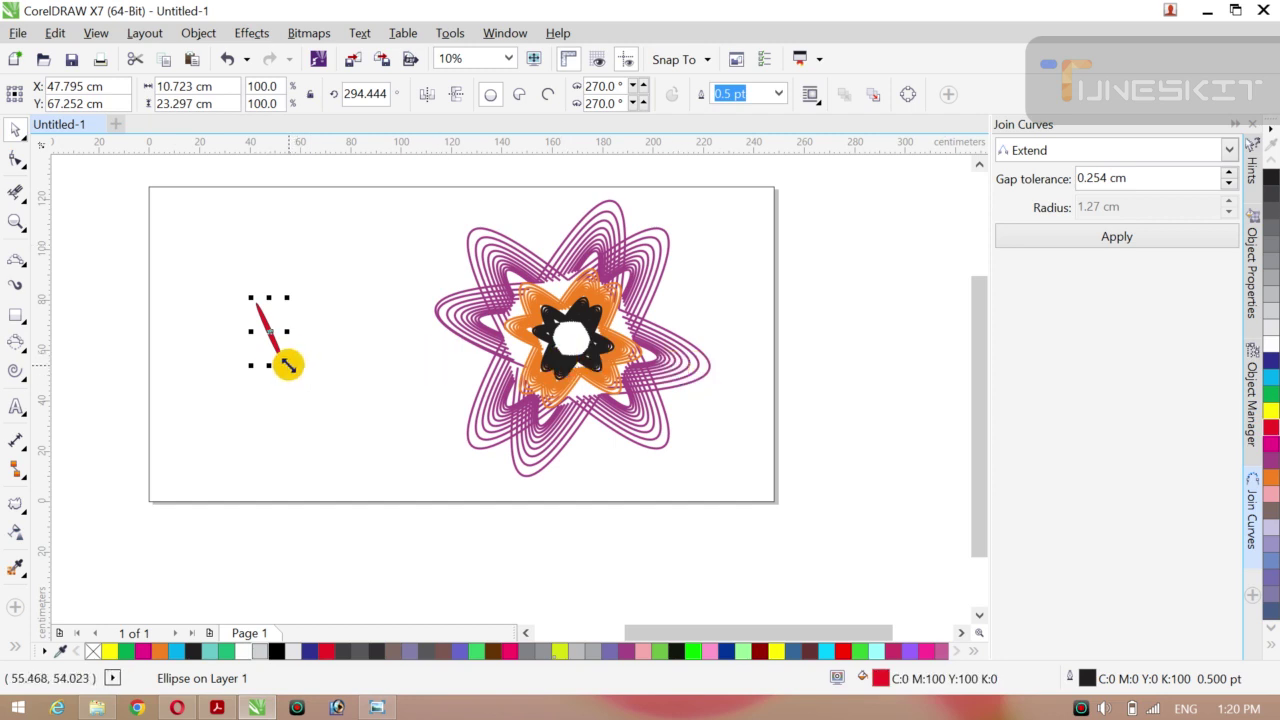
{"action": "left_click_drag", "start_coordinate": [287, 365], "coordinate": [327, 419]}
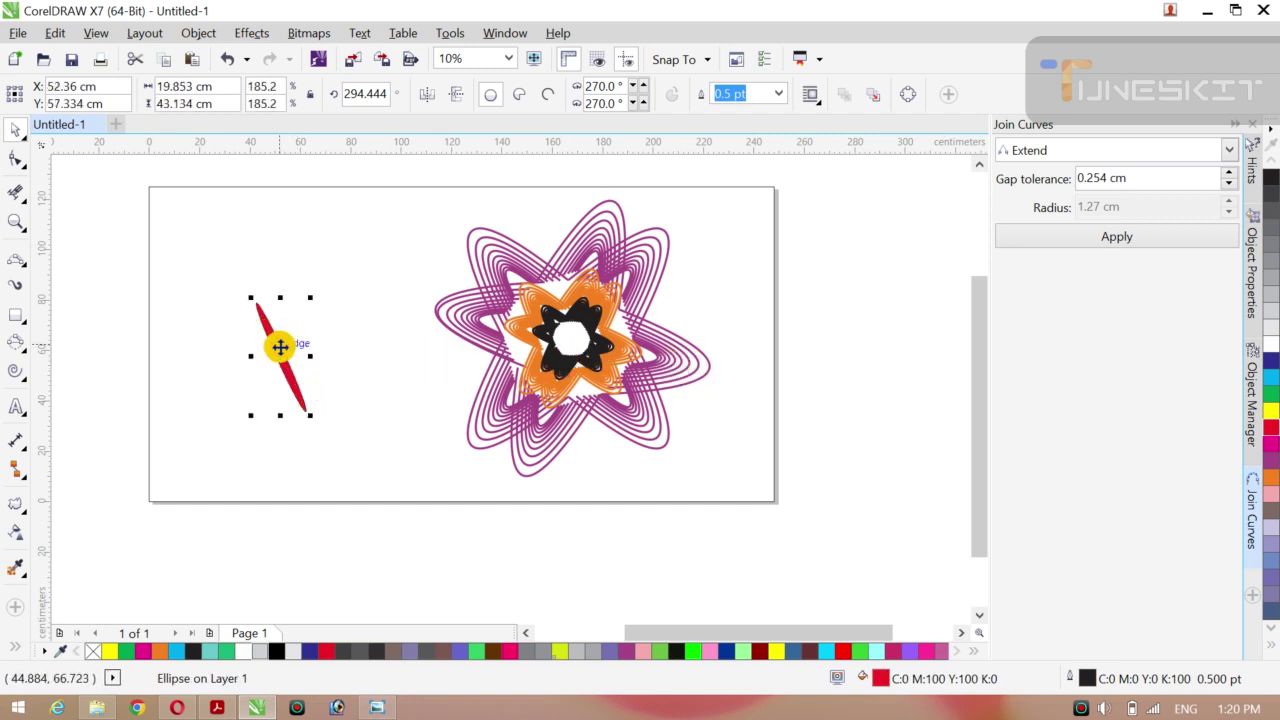
{"action": "left_click_drag", "start_coordinate": [279, 354], "coordinate": [262, 324]}
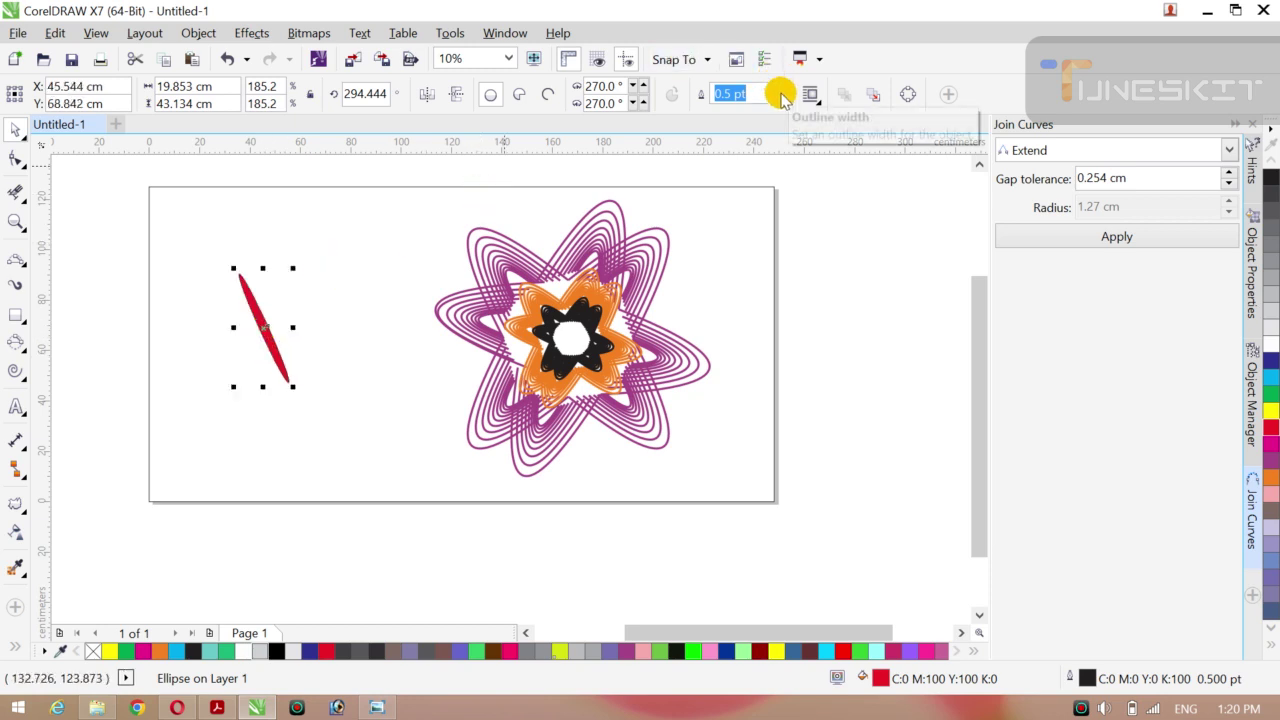
- Remove the red ellipse's outline by setting its outline width to None
{"action": "left_click", "coordinate": [779, 94]}
{"action": "left_click", "coordinate": [752, 112]}
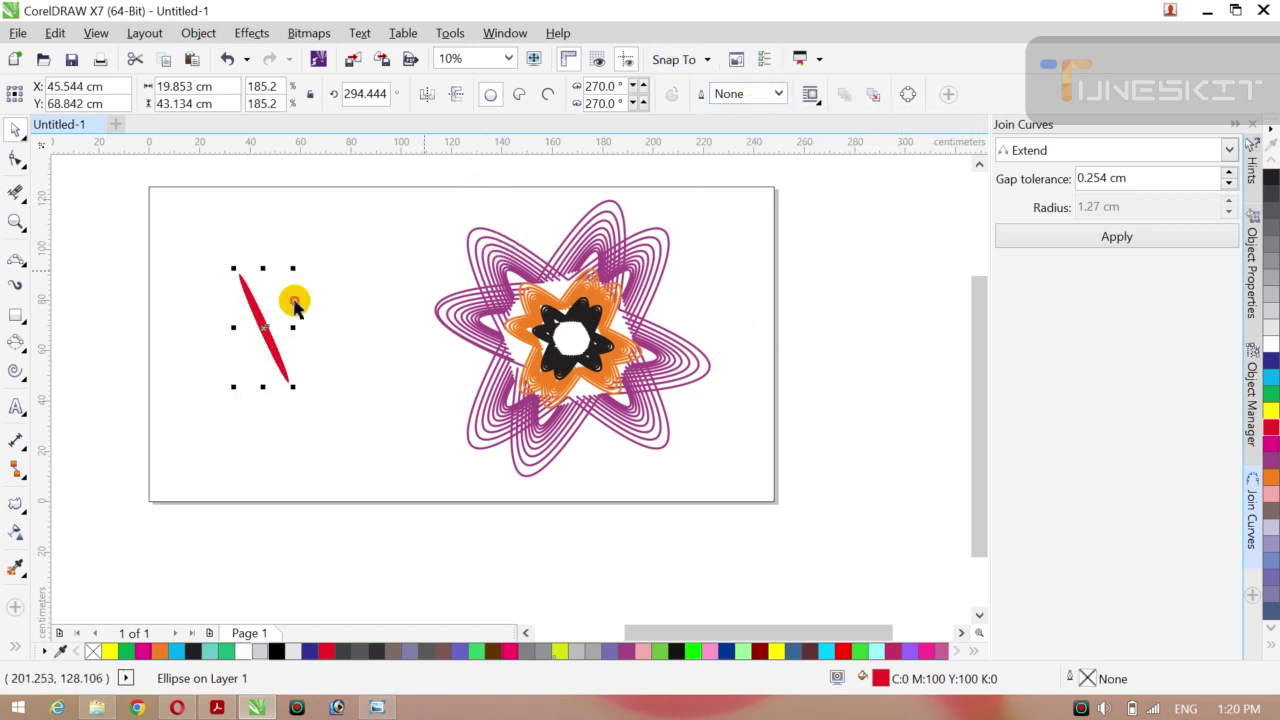
{"action": "left_click", "coordinate": [138, 290]}
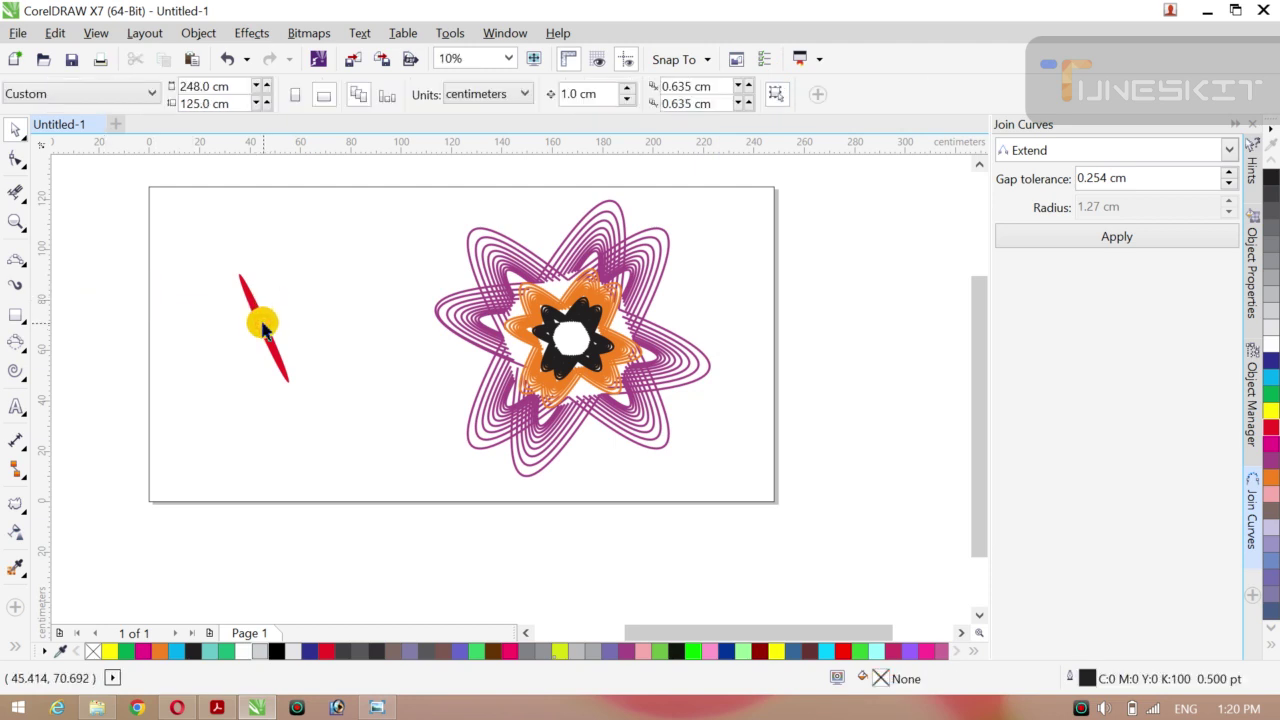
- Widen the red ellipse to about 24.6 cm and shift its centre to about X 42.4, Y 71 cm
{"action": "left_click", "coordinate": [264, 333]}
{"action": "left_click_drag", "start_coordinate": [258, 322], "coordinate": [216, 326]}
{"action": "left_click", "coordinate": [126, 322]}
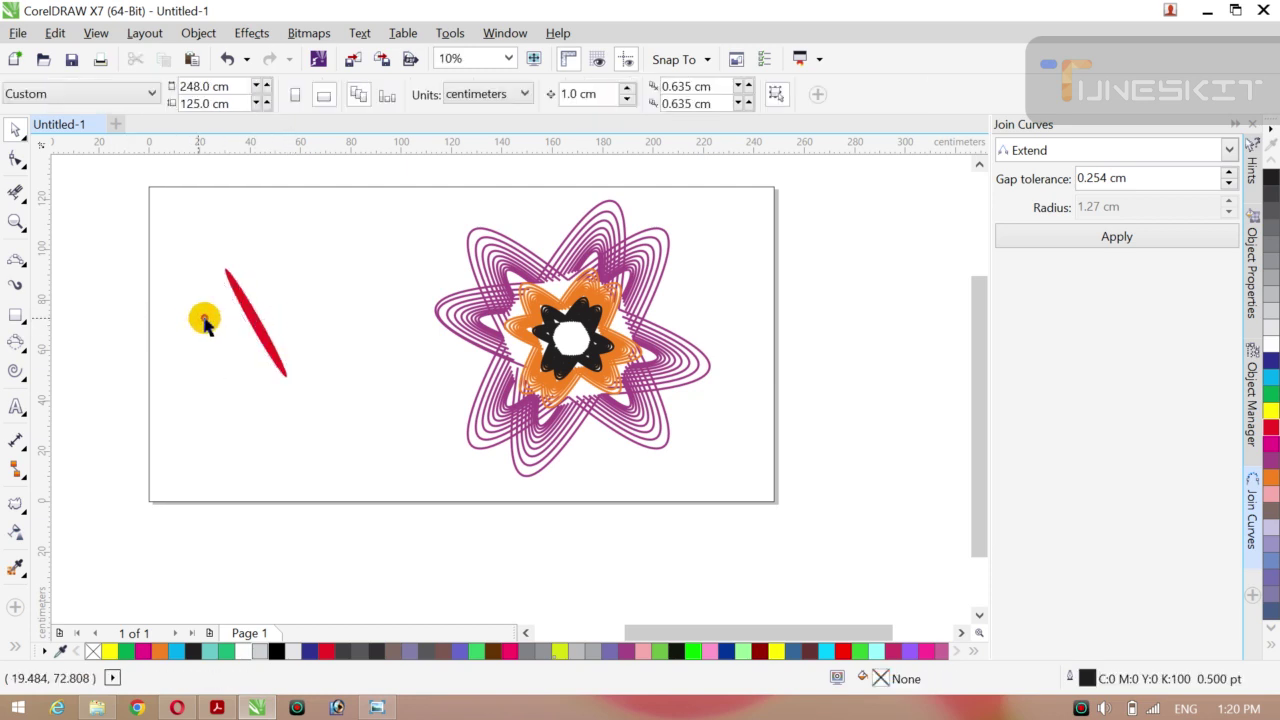
- Set the red ellipse's outline width to 0.5 pt
{"action": "left_click", "coordinate": [252, 325]}
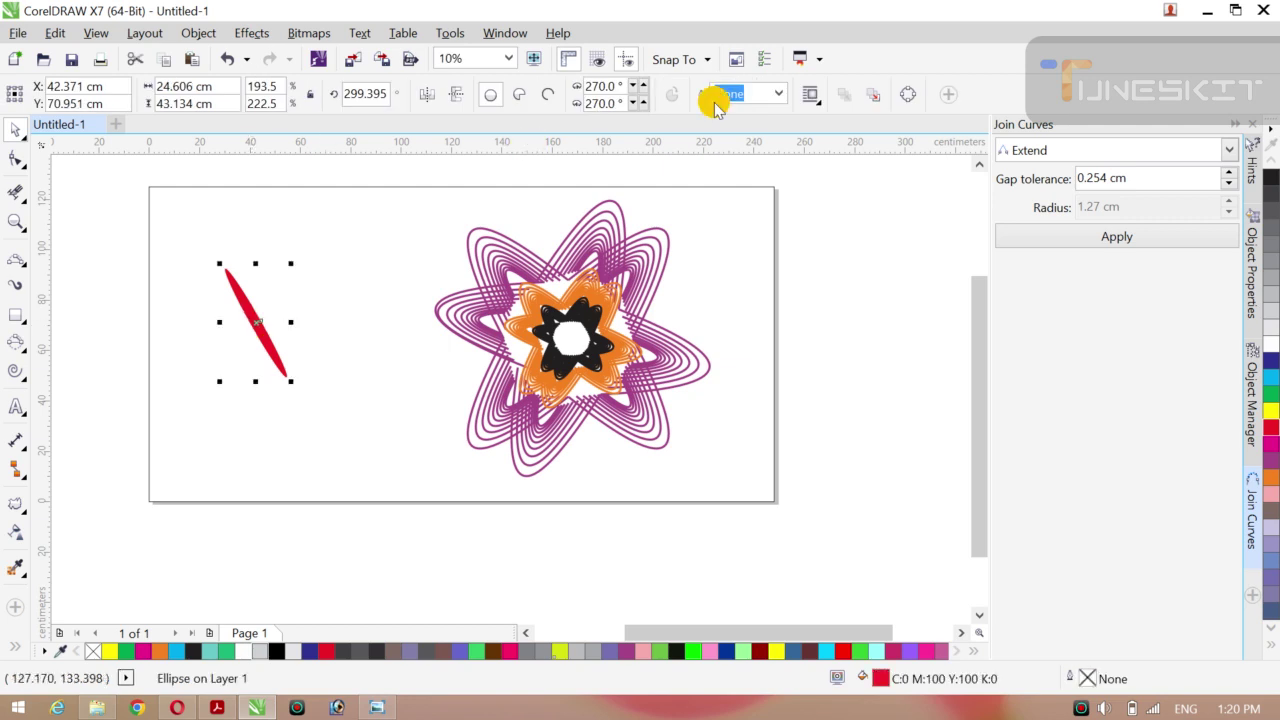
{"action": "left_click", "coordinate": [779, 94]}
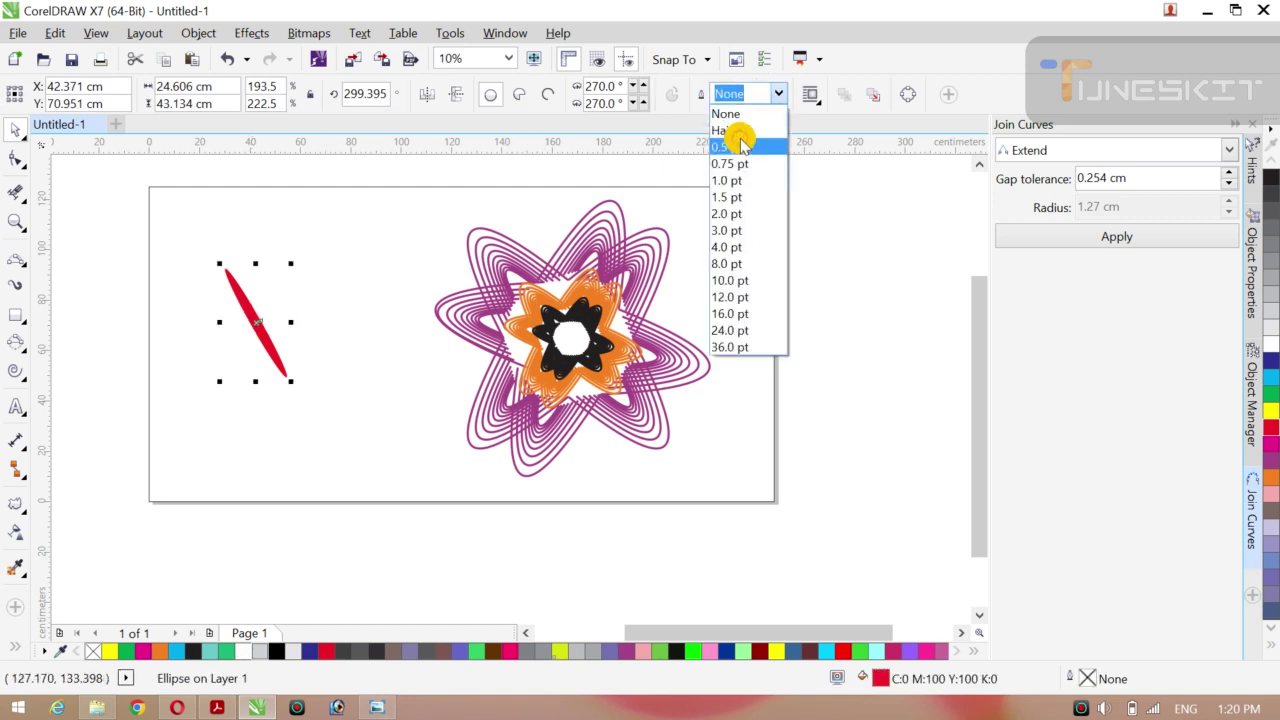
{"action": "left_click", "coordinate": [737, 150]}
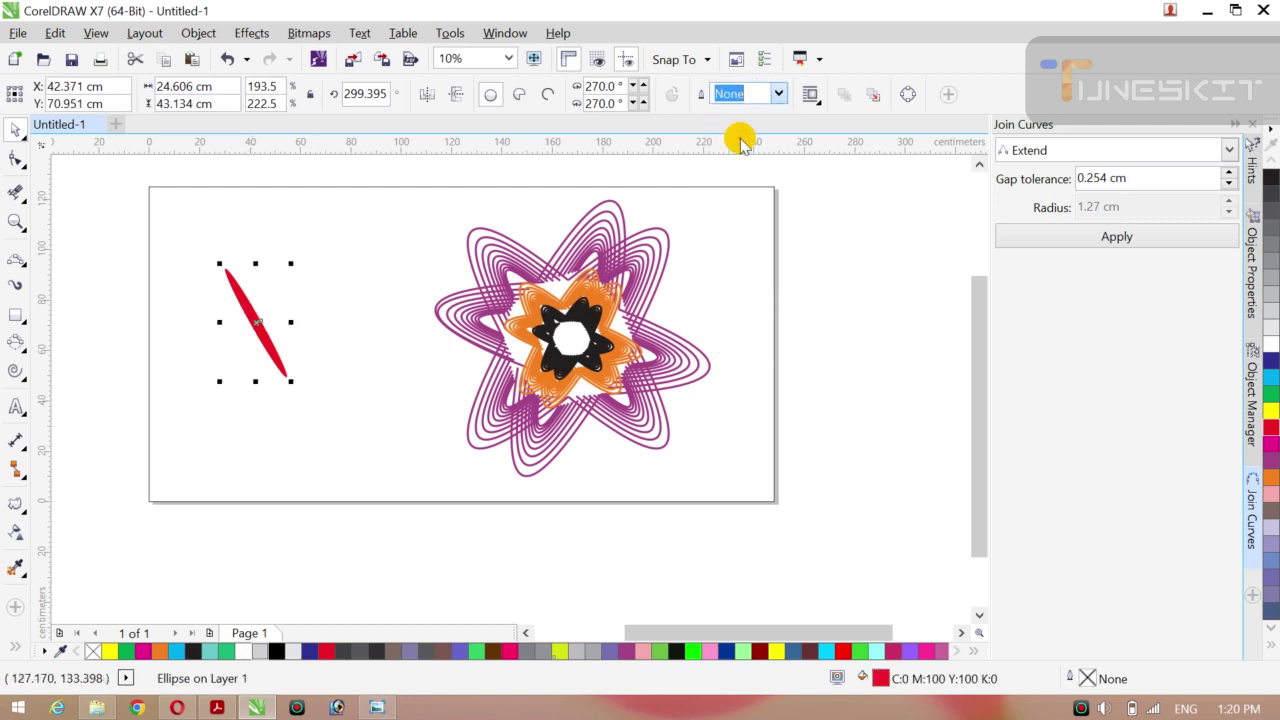
{"action": "left_click", "coordinate": [91, 318]}
- Scale the red ellipse up to about 26.3 × 46.2 cm
{"action": "left_click", "coordinate": [252, 320]}
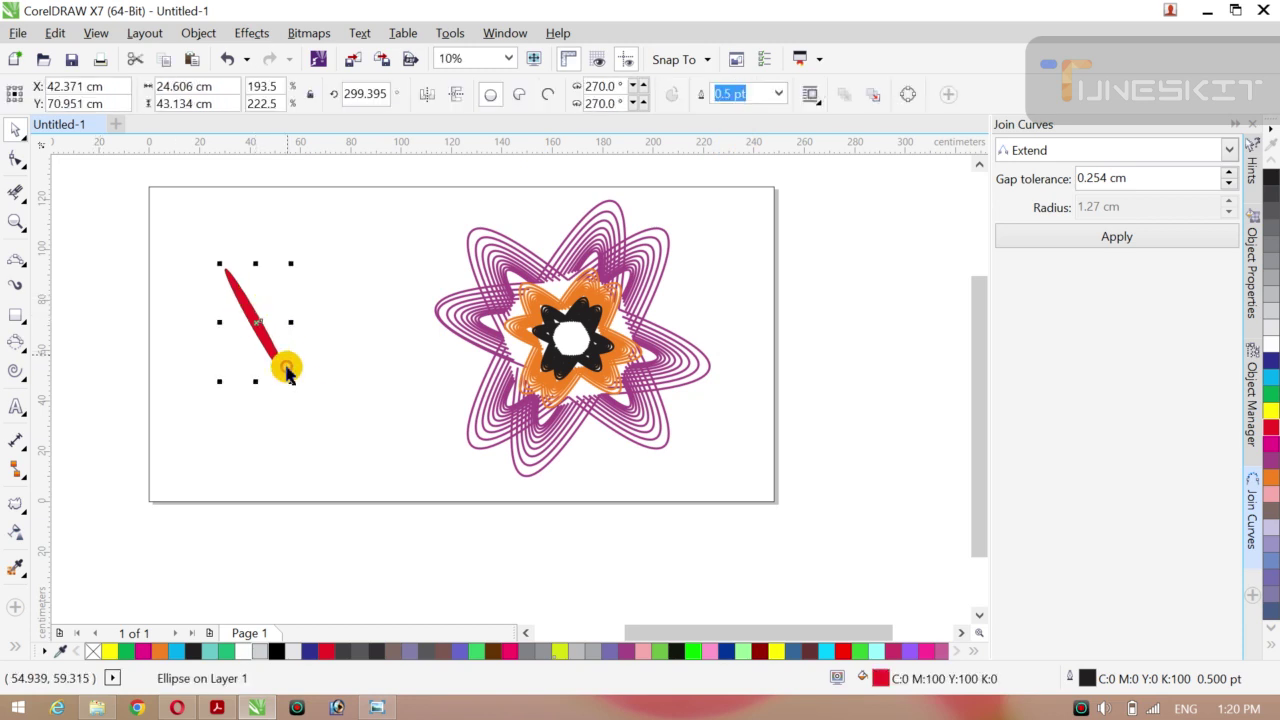
{"action": "left_click_drag", "start_coordinate": [290, 380], "coordinate": [296, 388]}
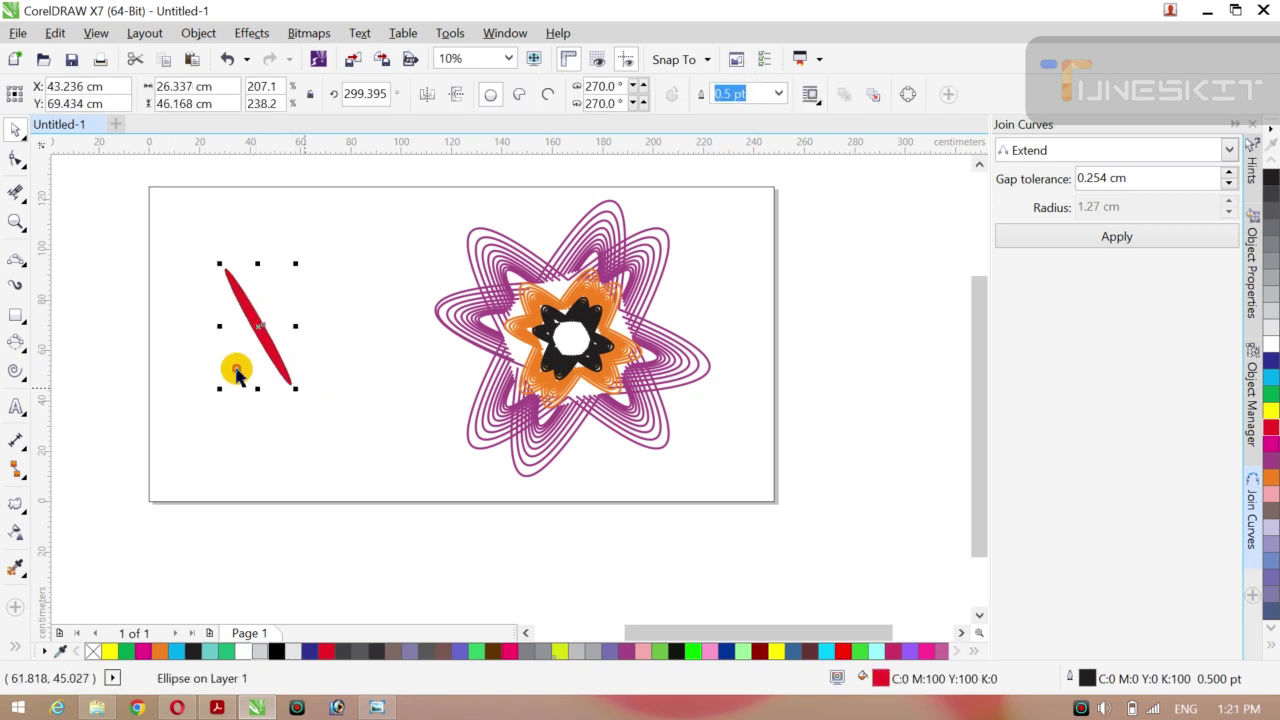
{"action": "left_click", "coordinate": [112, 345]}
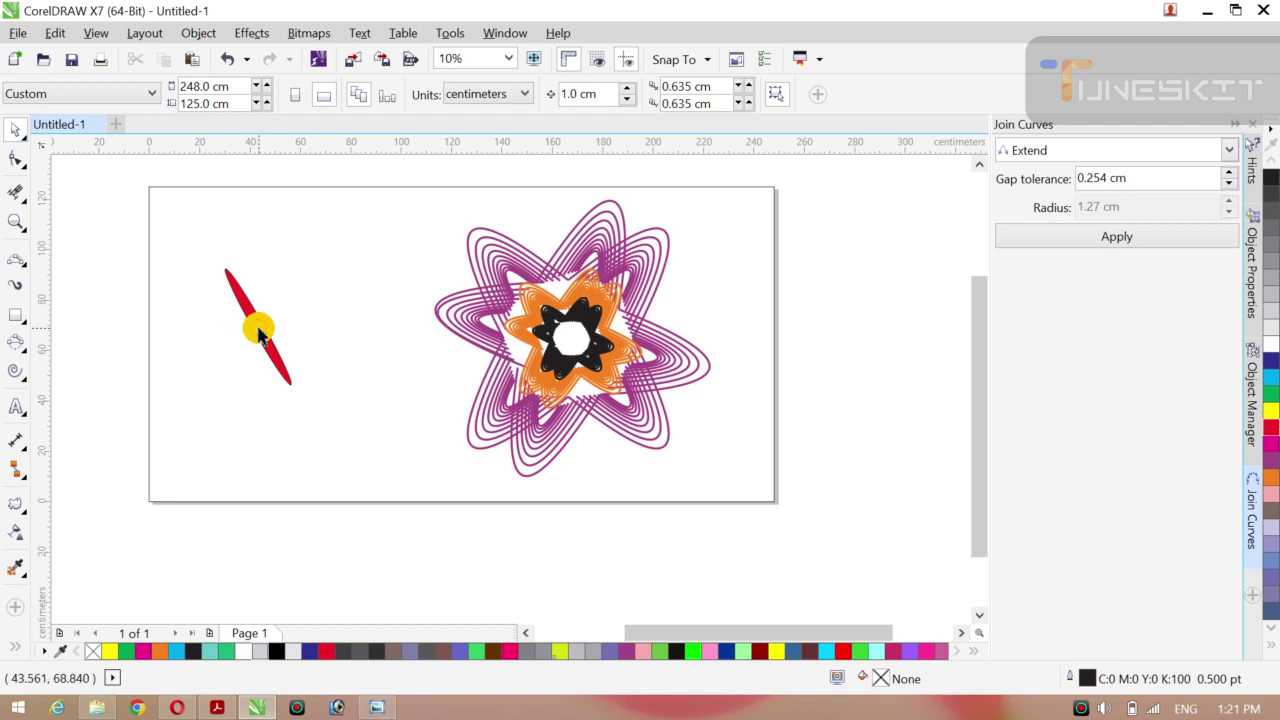
- Create a copy of the red ellipse rotated about 12° clockwise around its centre
{"action": "left_click", "coordinate": [258, 335]}
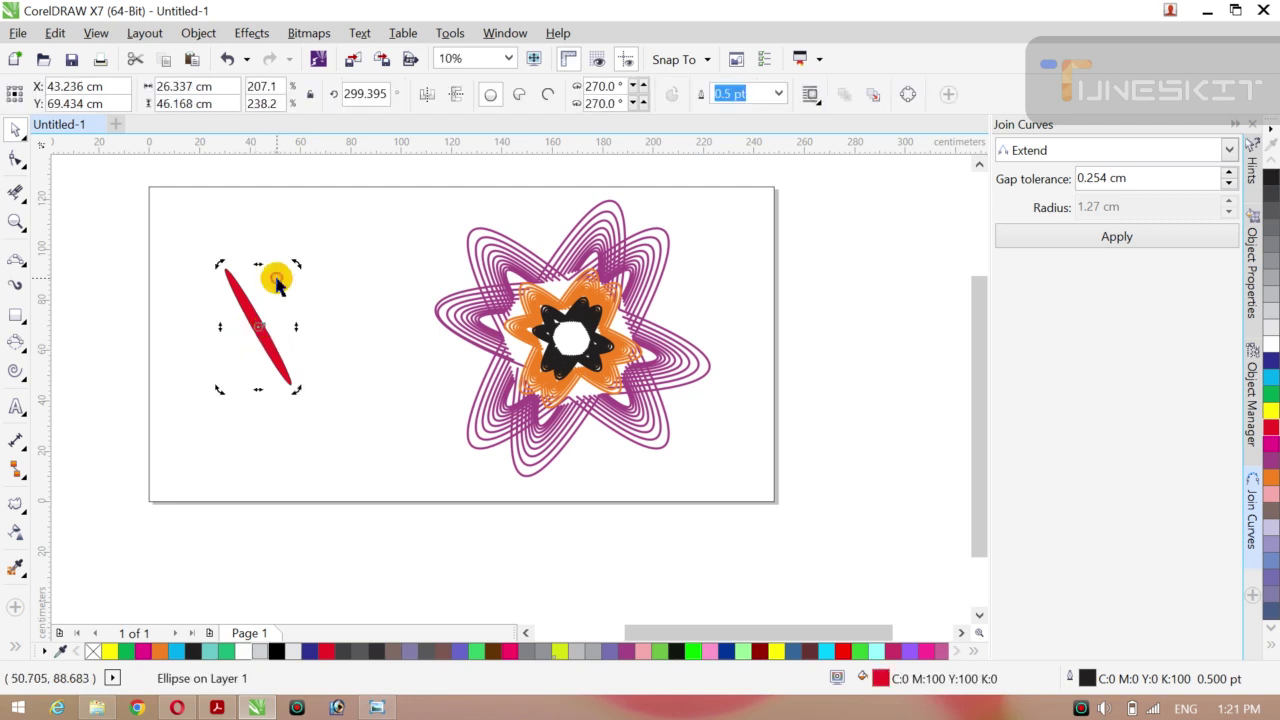
{"action": "left_click_drag", "start_coordinate": [297, 264], "coordinate": [306, 268]}
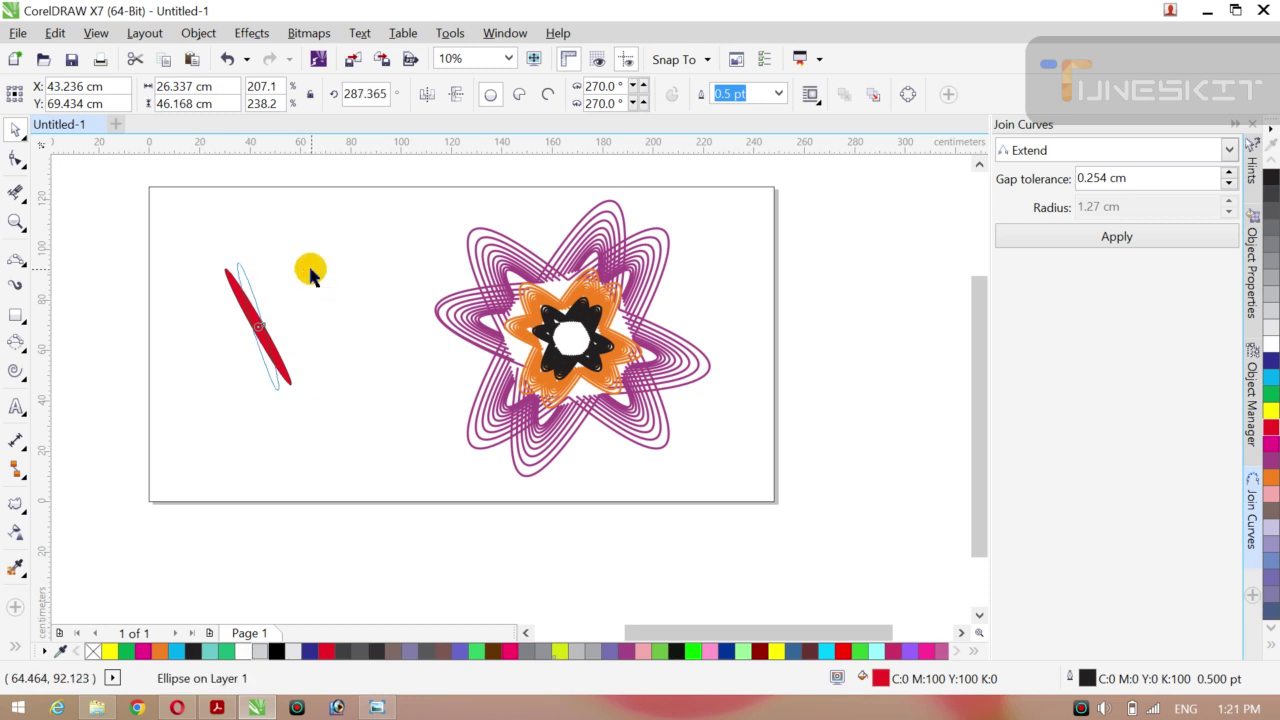
{"action": "left_click_drag", "start_coordinate": [310, 273], "coordinate": [310, 273]}
- Repeat the rotated copy of the red ellipse until the petals form a full circular flower, and deselect it
{"action": "key", "text": "ctrl+r"}
{"action": "key", "text": "ctrl+r"}
{"action": "key", "text": "ctrl+r"}
{"action": "key", "text": "ctrl+r"}
{"action": "key", "text": "ctrl+r"}
{"action": "key", "text": "ctrl+r"}
{"action": "key", "text": "ctrl+r"}
{"action": "key", "text": "ctrl+r"}
{"action": "key", "text": "ctrl+r"}
{"action": "key", "text": "ctrl+r"}
{"action": "key", "text": "ctrl+r"}
{"action": "key", "text": "ctrl+r"}
{"action": "key", "text": "ctrl+r"}
{"action": "key", "text": "ctrl+r"}
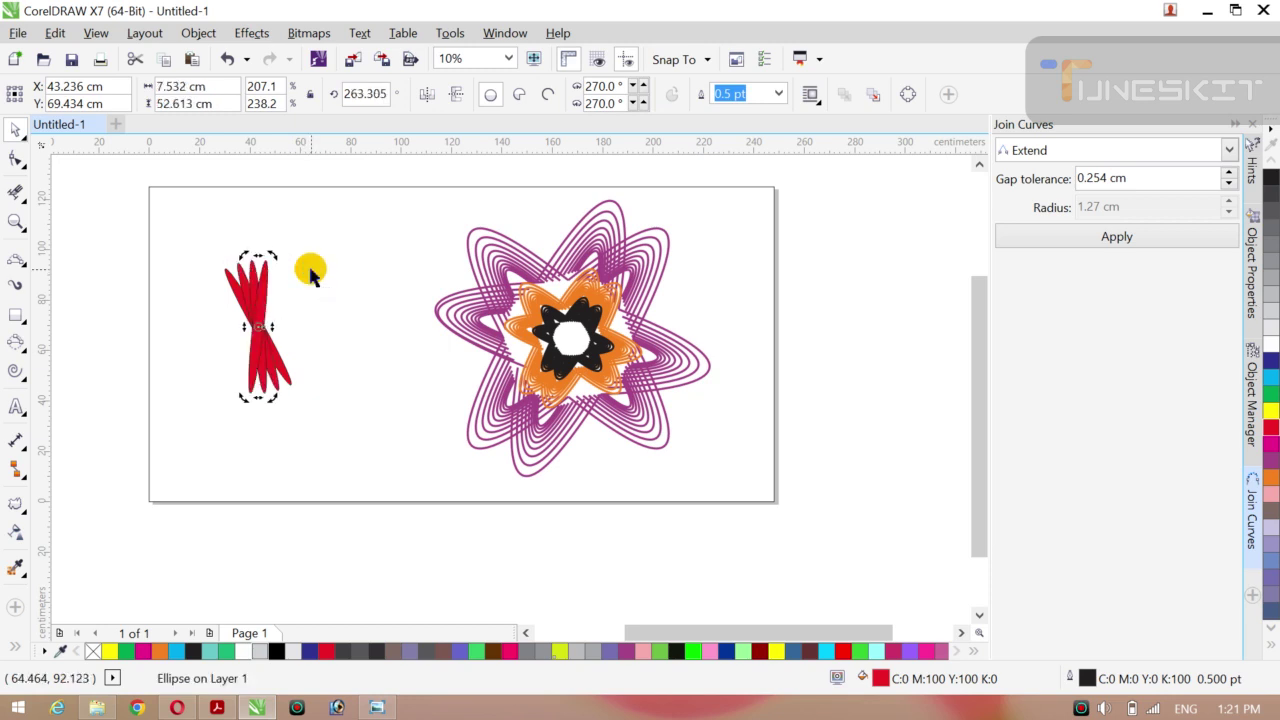
{"action": "key", "text": "ctrl+r"}
{"action": "key", "text": "ctrl+r"}
{"action": "key", "text": "ctrl+r"}
{"action": "key", "text": "ctrl+r"}
{"action": "key", "text": "ctrl+r"}
{"action": "key", "text": "ctrl+r"}
{"action": "key", "text": "ctrl+r"}
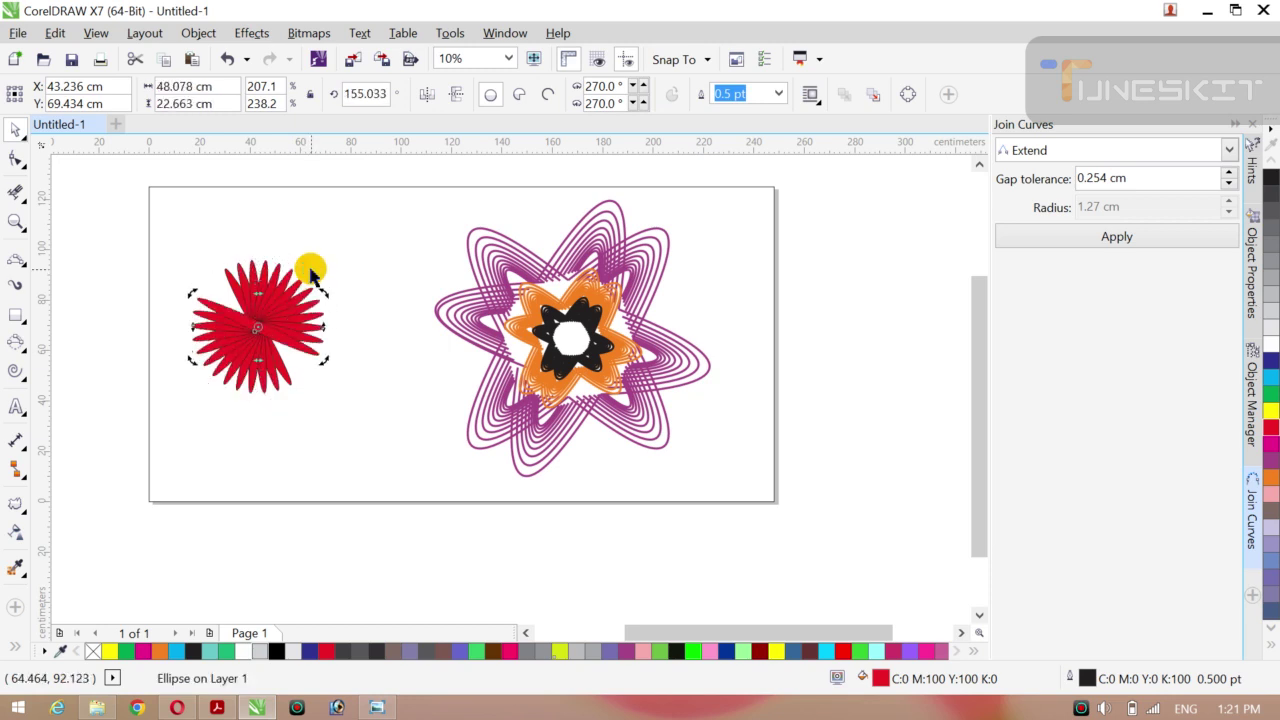
{"action": "key", "text": "ctrl+r"}
{"action": "key", "text": "ctrl+r"}
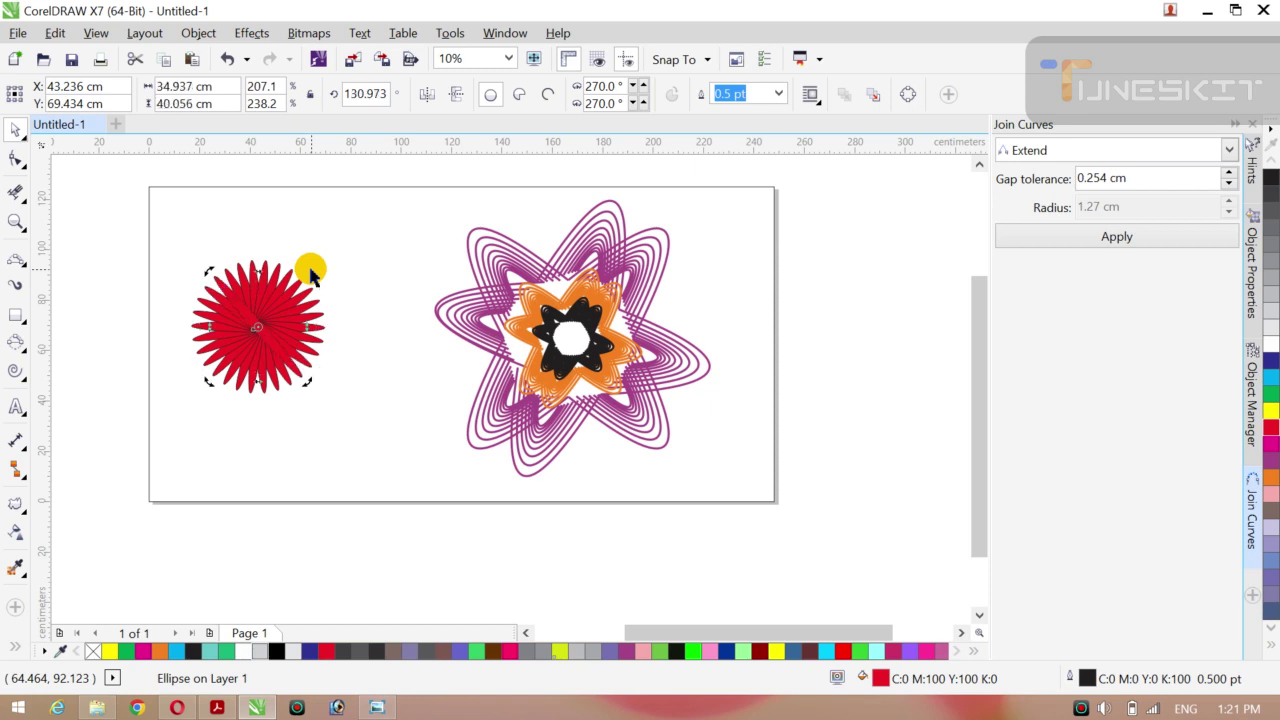
{"action": "left_click", "coordinate": [22, 140]}
{"action": "left_click", "coordinate": [58, 130]}
{"action": "left_click", "coordinate": [329, 366]}
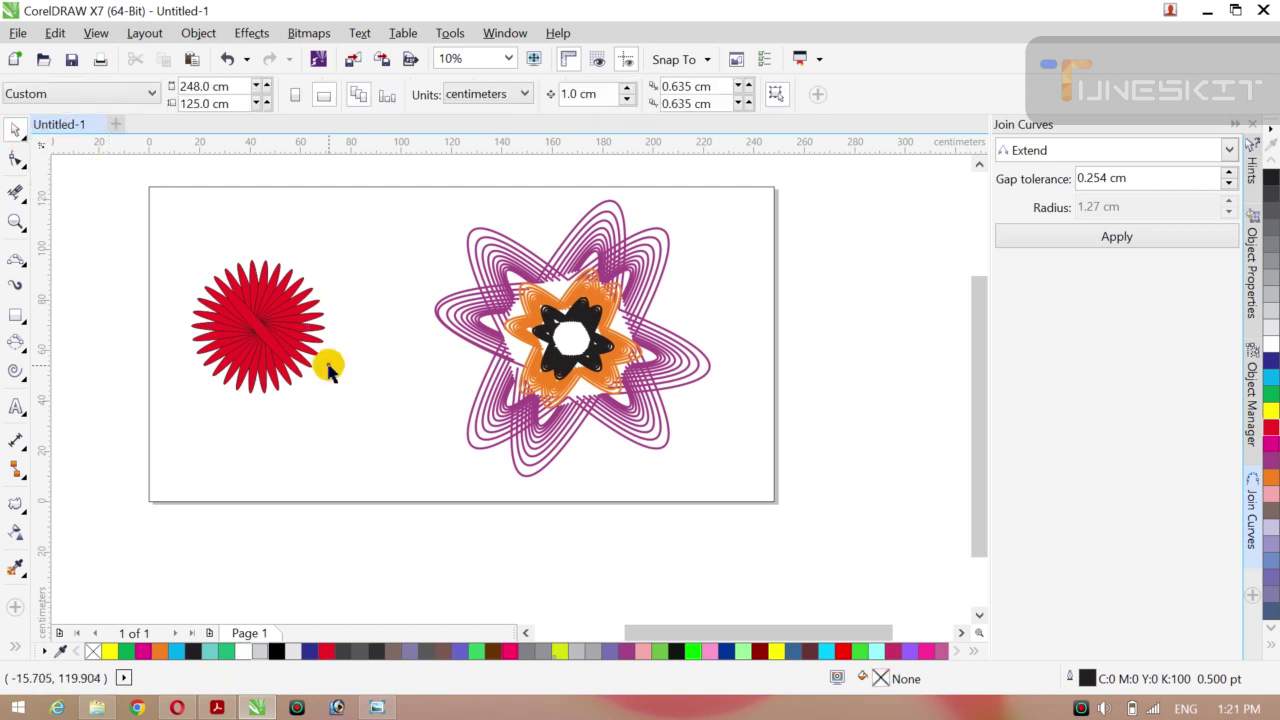
{"action": "left_click", "coordinate": [280, 358]}
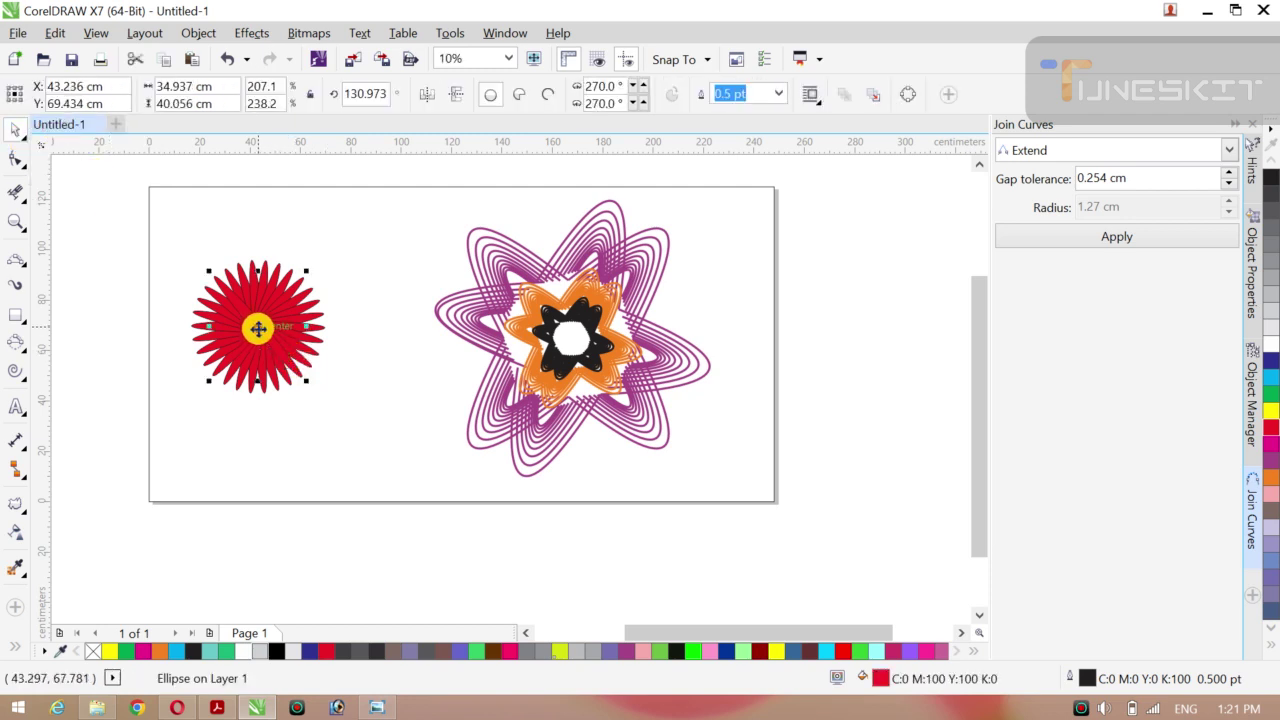
{"action": "left_click_drag", "start_coordinate": [259, 328], "coordinate": [254, 442]}
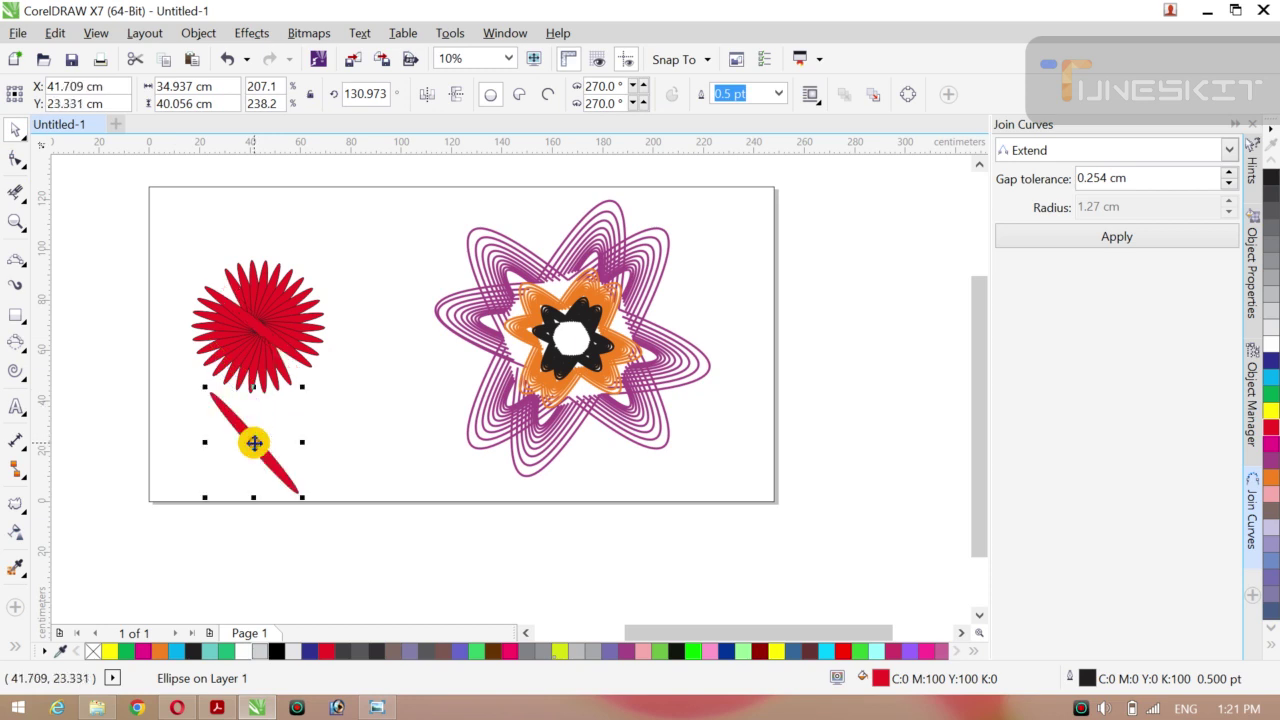
{"action": "key", "text": "ctrl+z"}
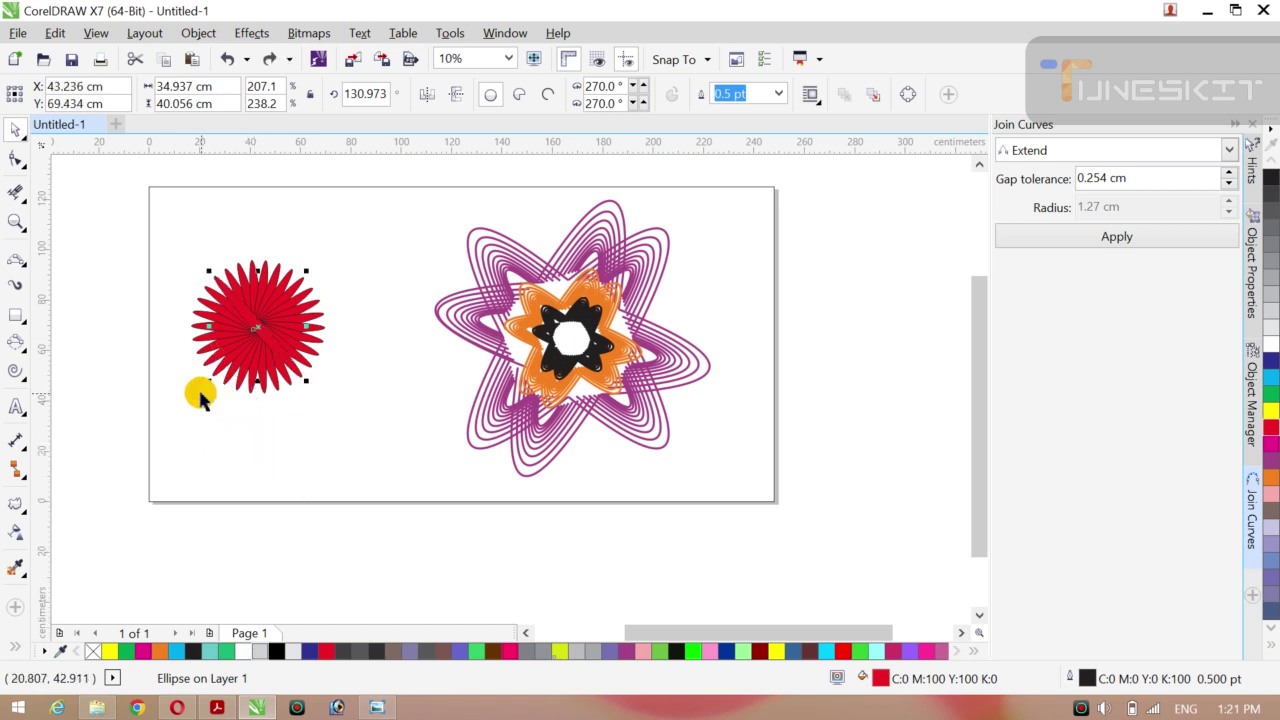
{"action": "left_click", "coordinate": [200, 397]}
- Try welding all the red flower's ellipses into a single shape, and undo the weld
{"action": "left_click_drag", "start_coordinate": [109, 240], "coordinate": [333, 402]}
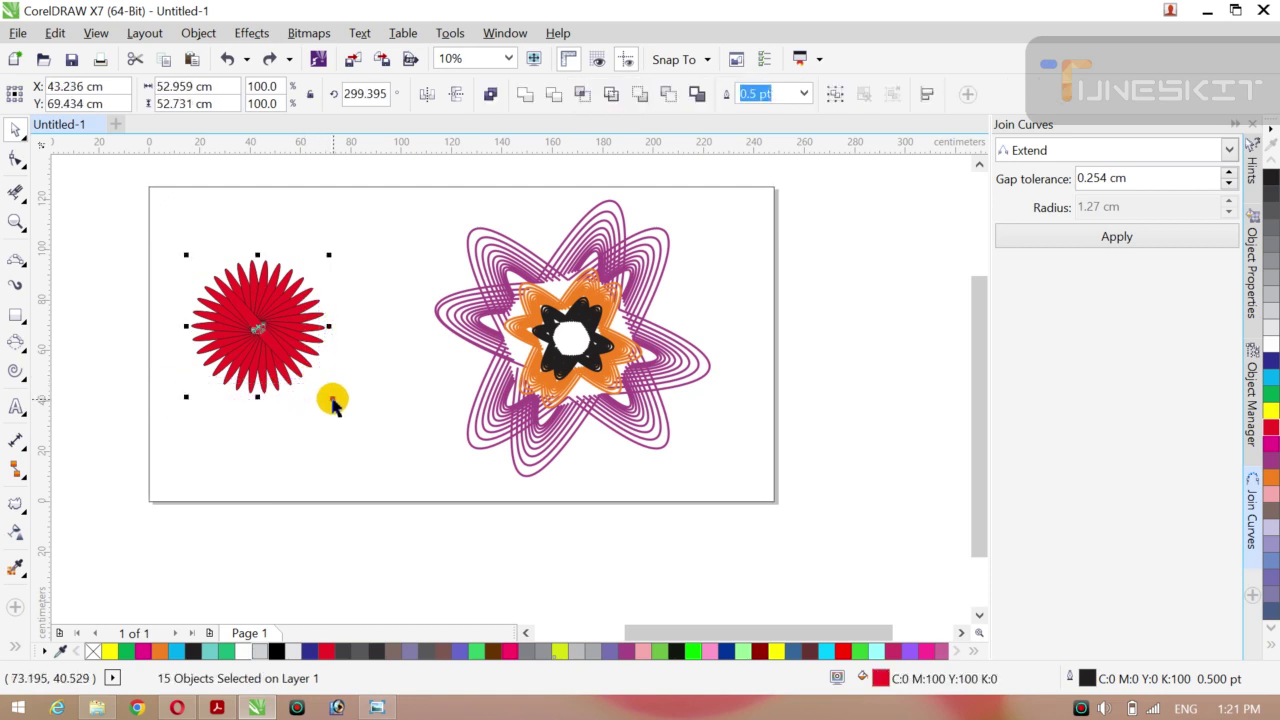
{"action": "left_click", "coordinate": [525, 96]}
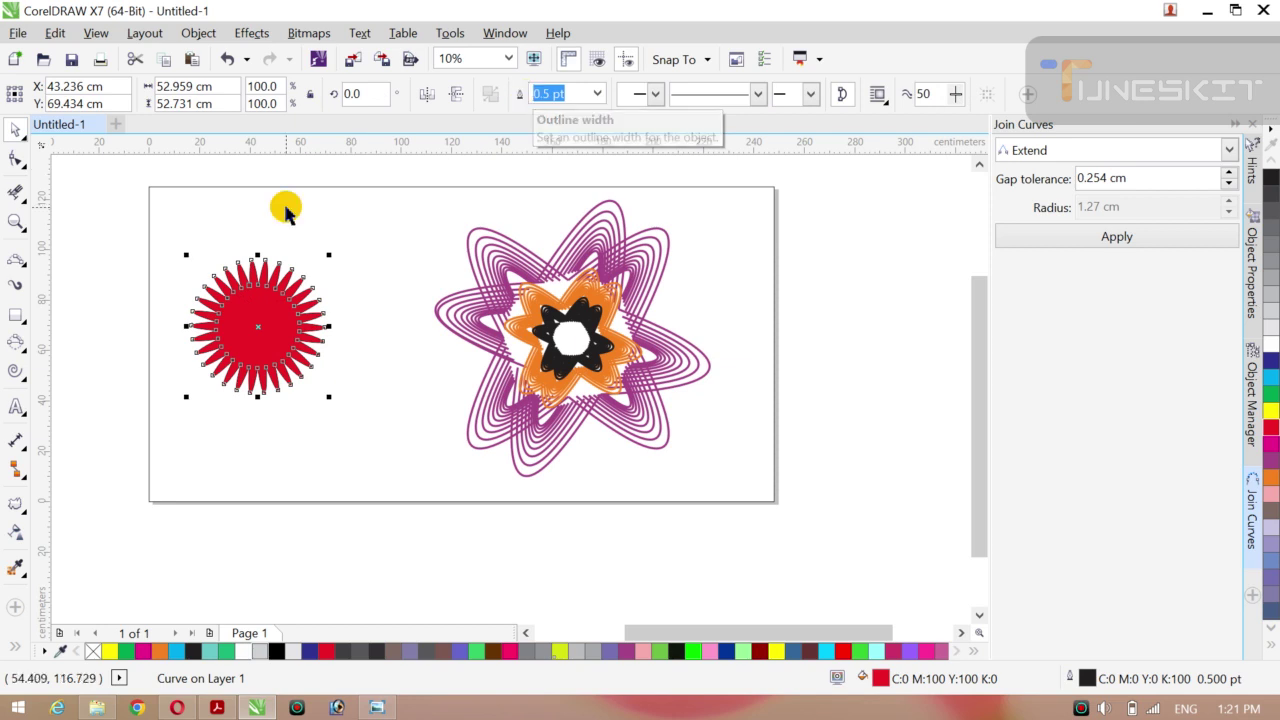
{"action": "left_click", "coordinate": [101, 275]}
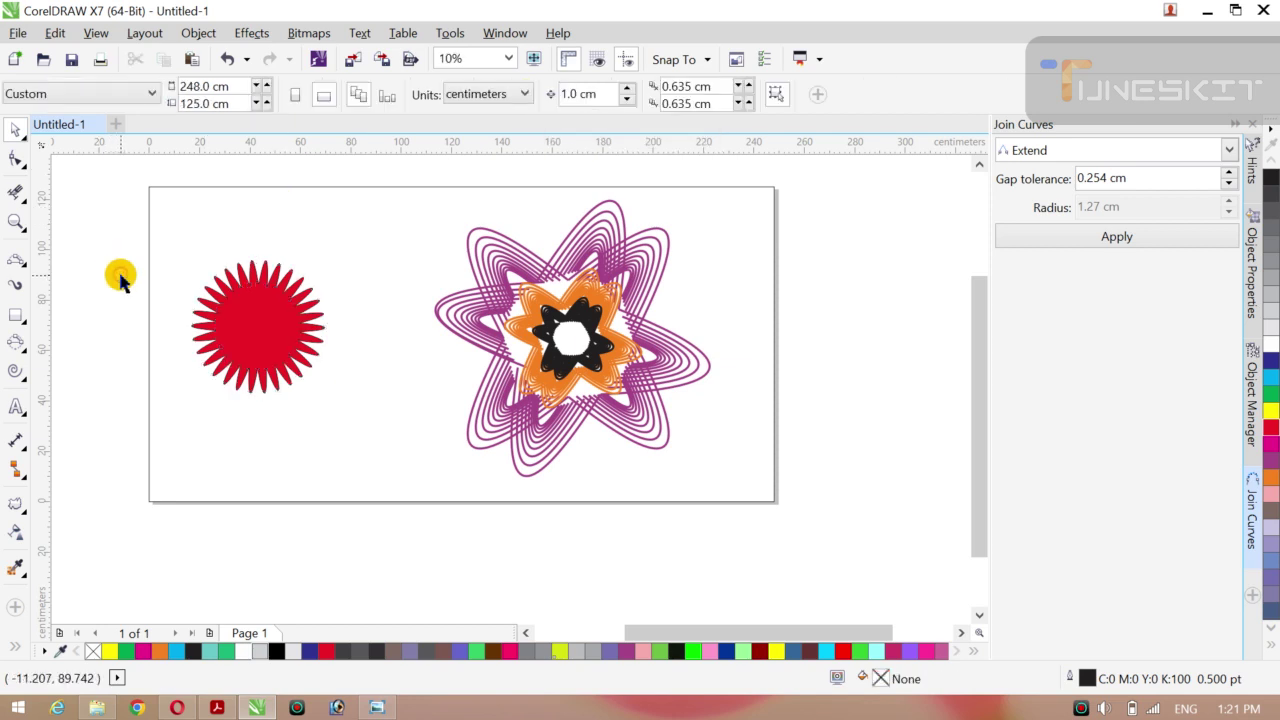
{"action": "key", "text": "ctrl+z"}
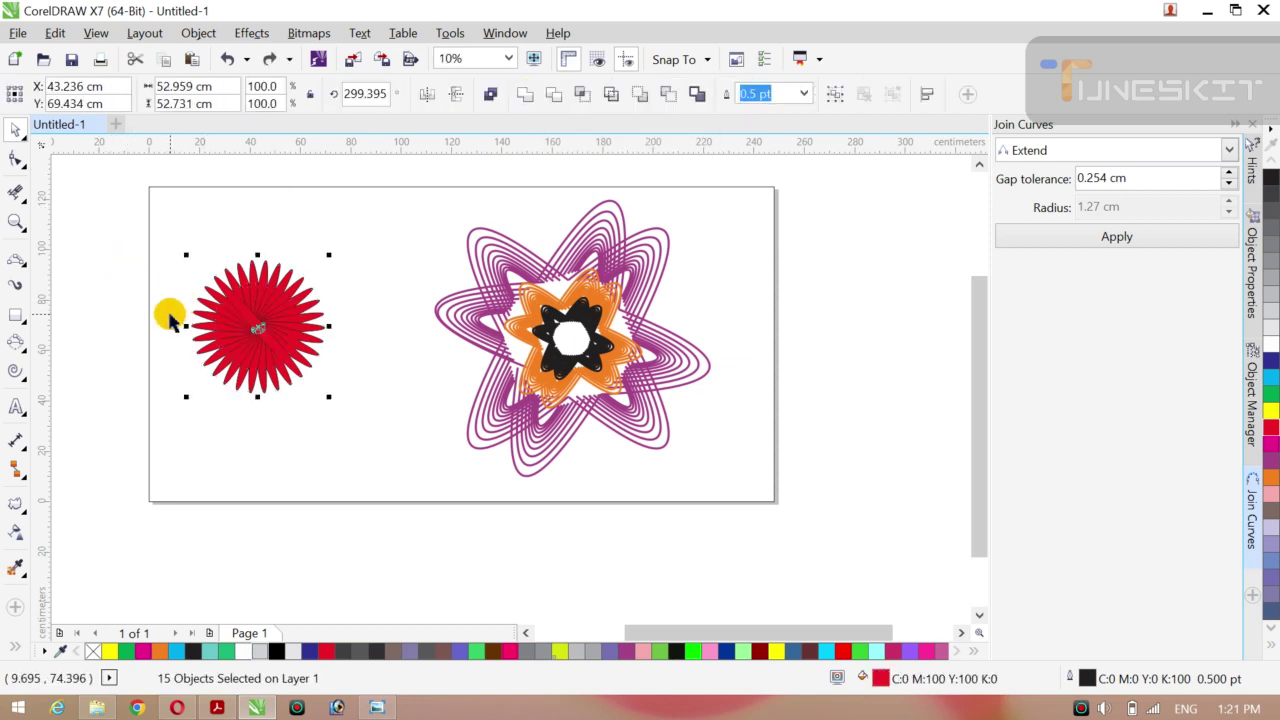
- Place a copy of the whole red flower above and to the right of the original, and select the original's ellipses
{"action": "left_click_drag", "start_coordinate": [255, 326], "coordinate": [373, 254]}
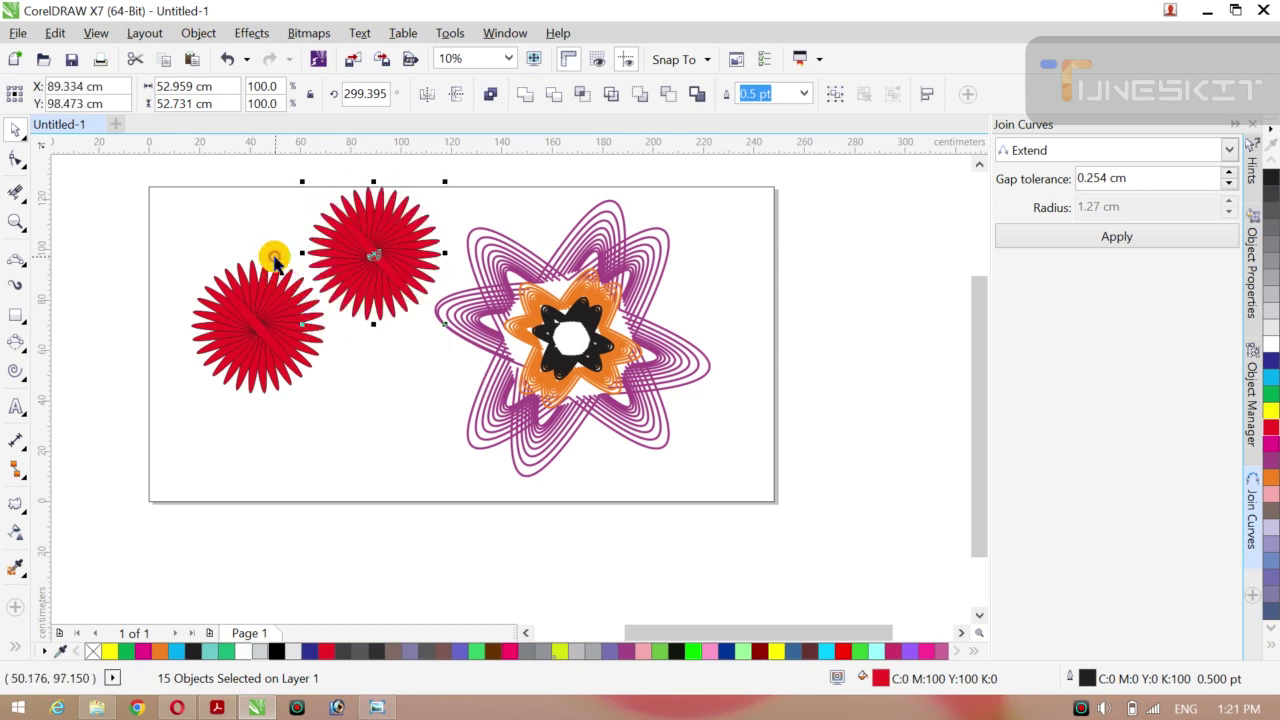
{"action": "left_click_drag", "start_coordinate": [101, 246], "coordinate": [330, 407]}
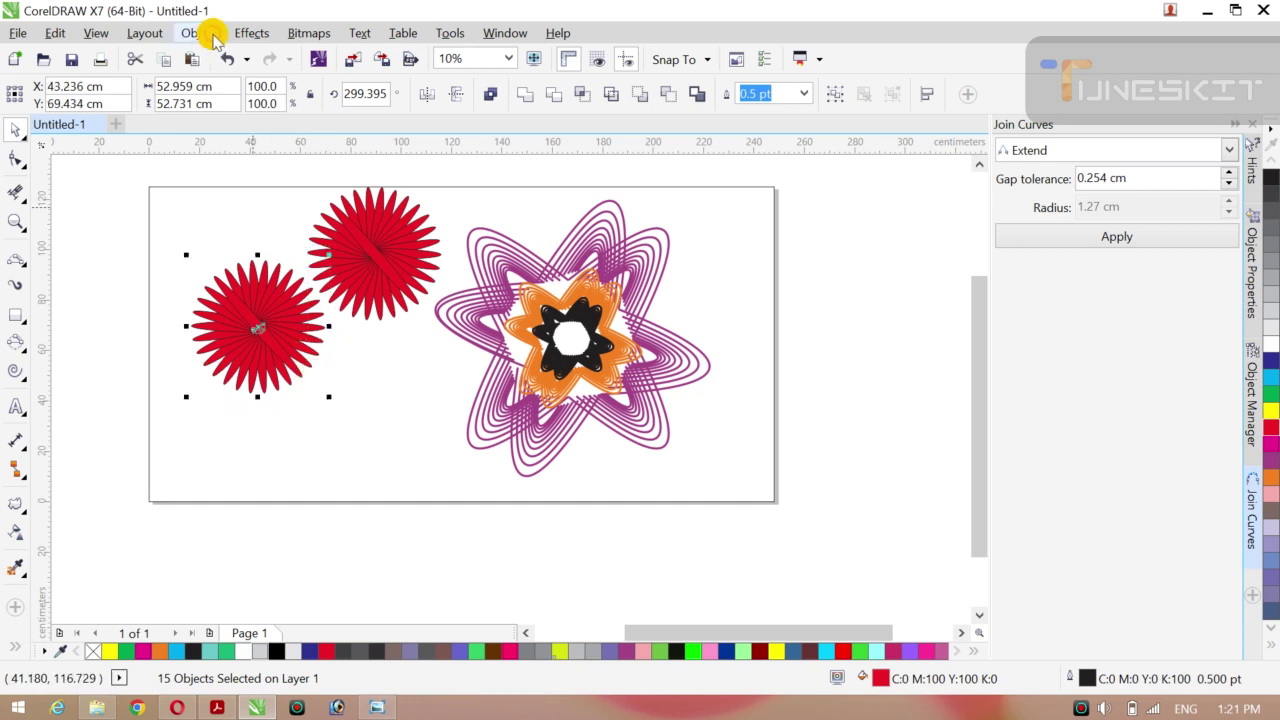
{"action": "left_click", "coordinate": [247, 34]}
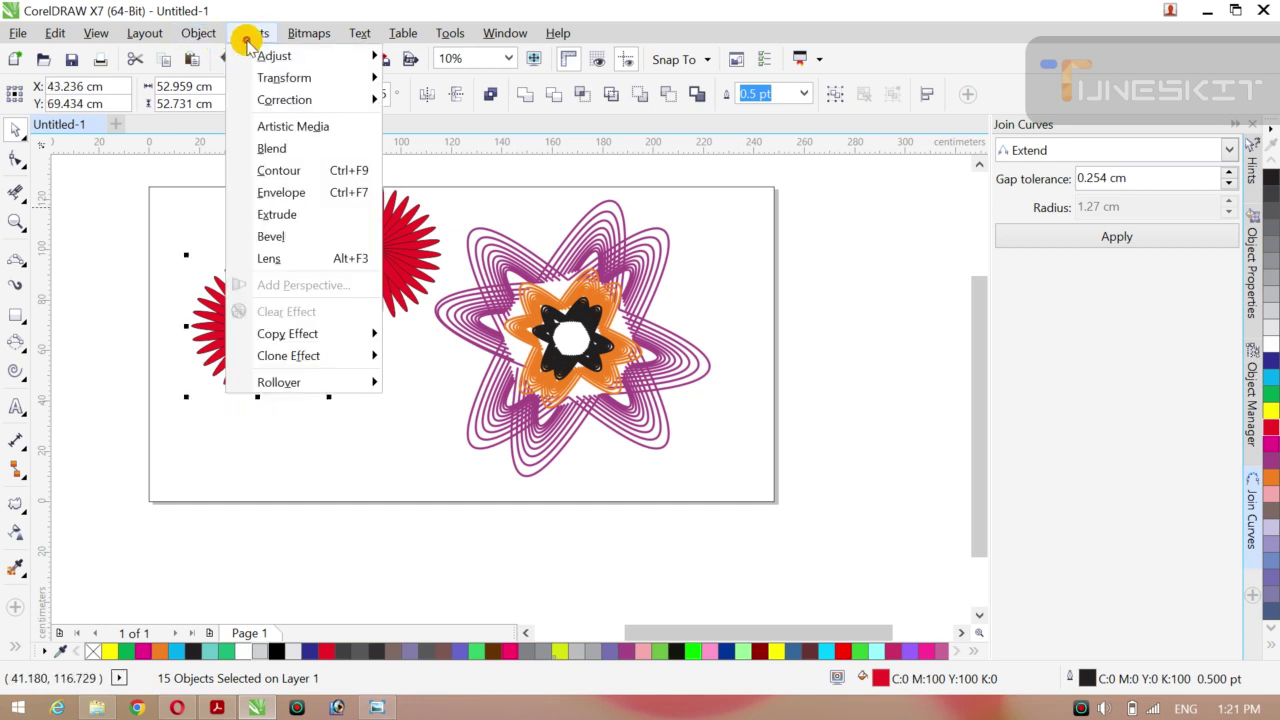
{"action": "mouse_move", "coordinate": [200, 36]}
{"action": "mouse_move", "coordinate": [145, 36]}
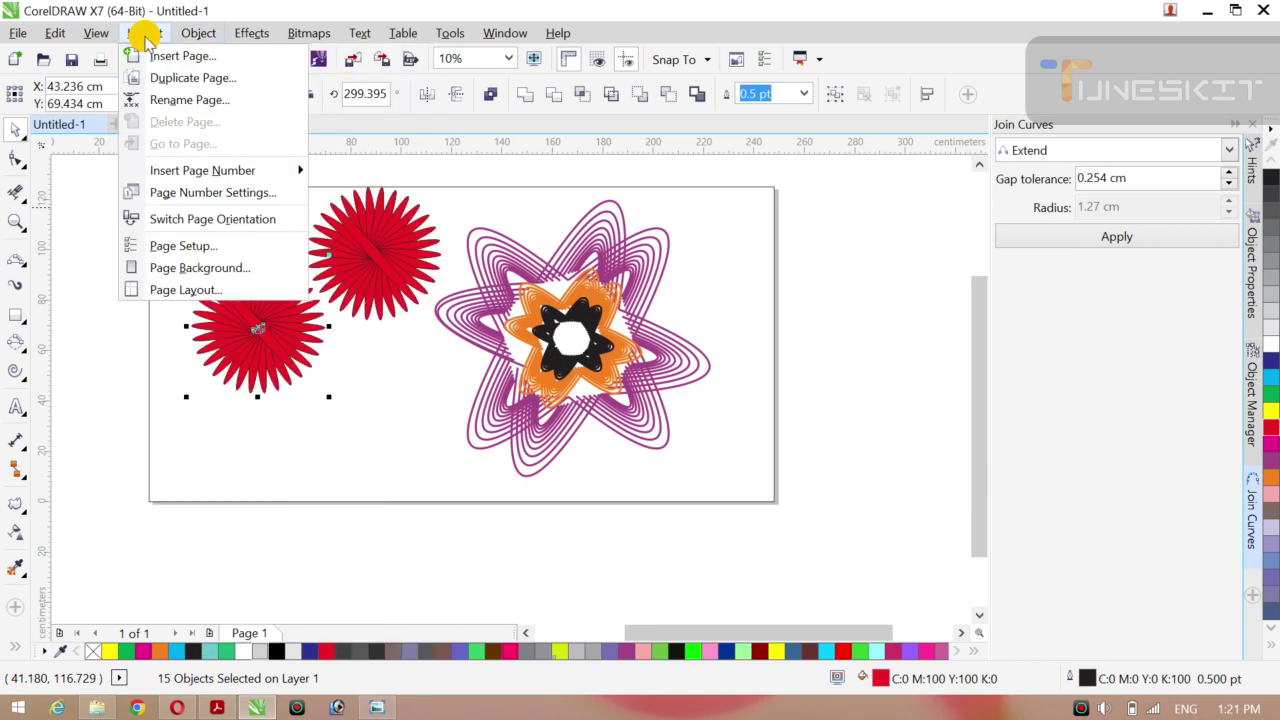
{"action": "mouse_move", "coordinate": [245, 40]}
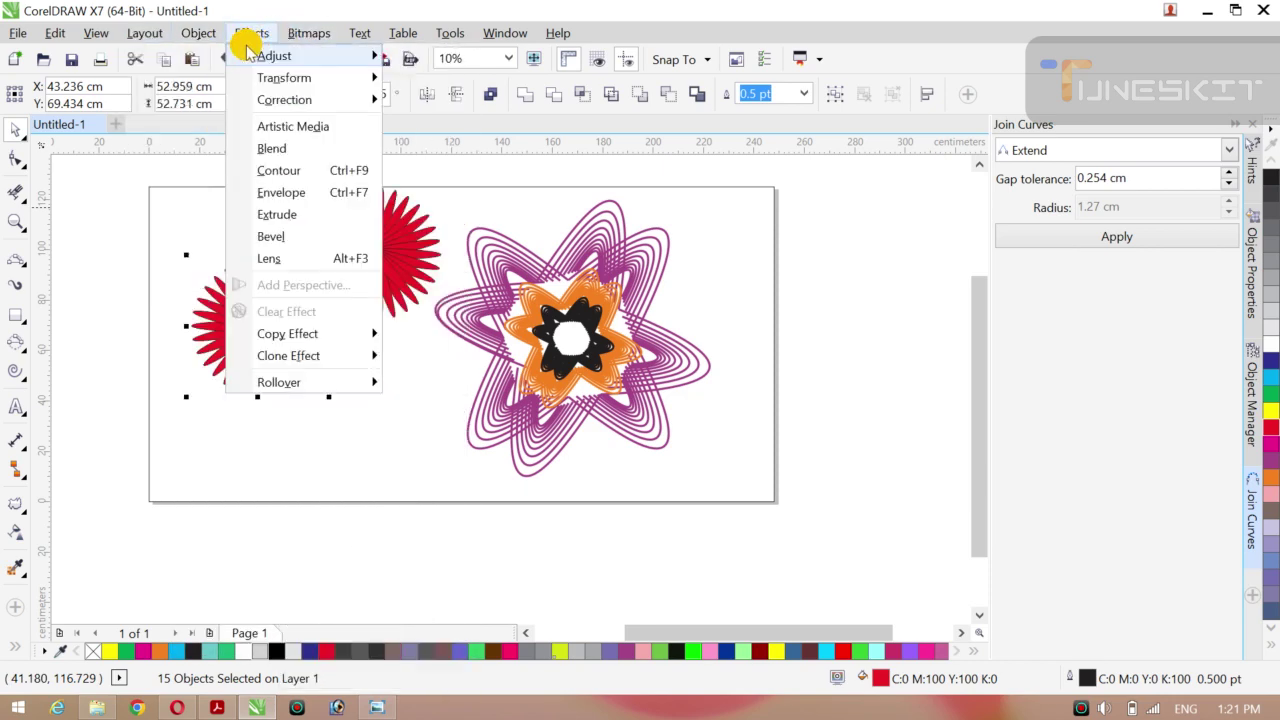
{"action": "left_click", "coordinate": [200, 35]}
{"action": "left_click", "coordinate": [192, 34]}
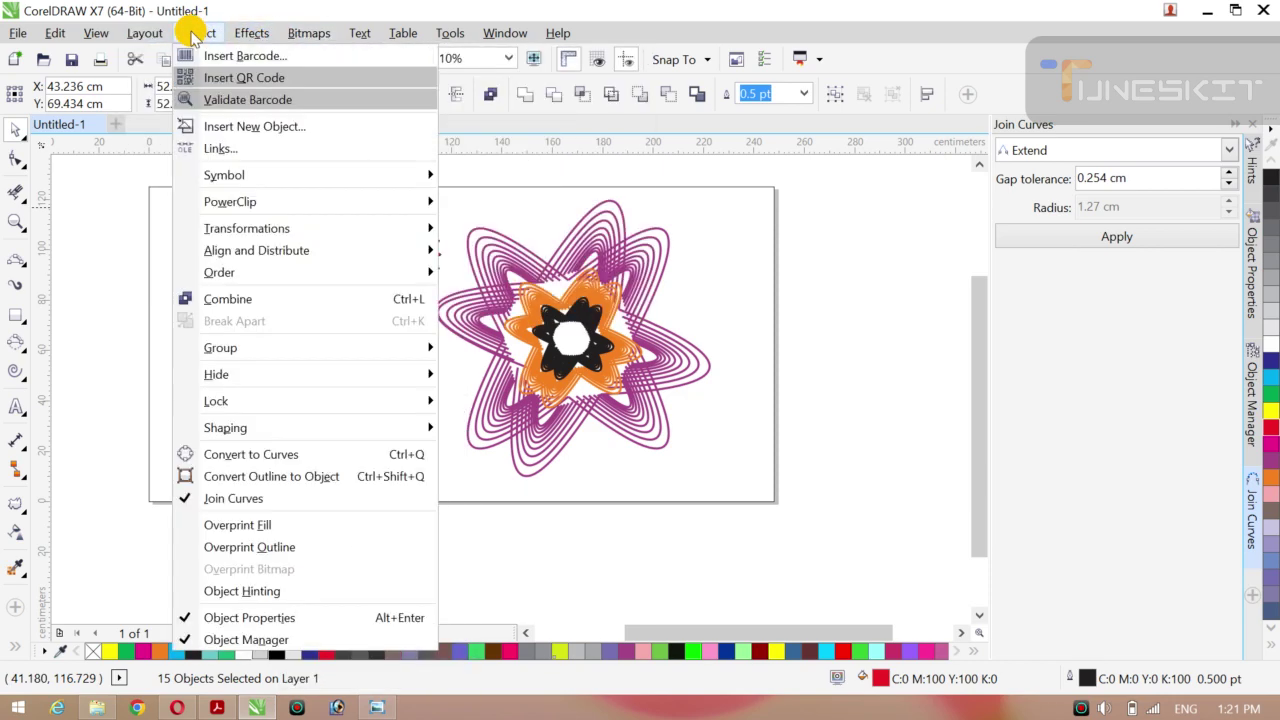
{"action": "left_click", "coordinate": [153, 36]}
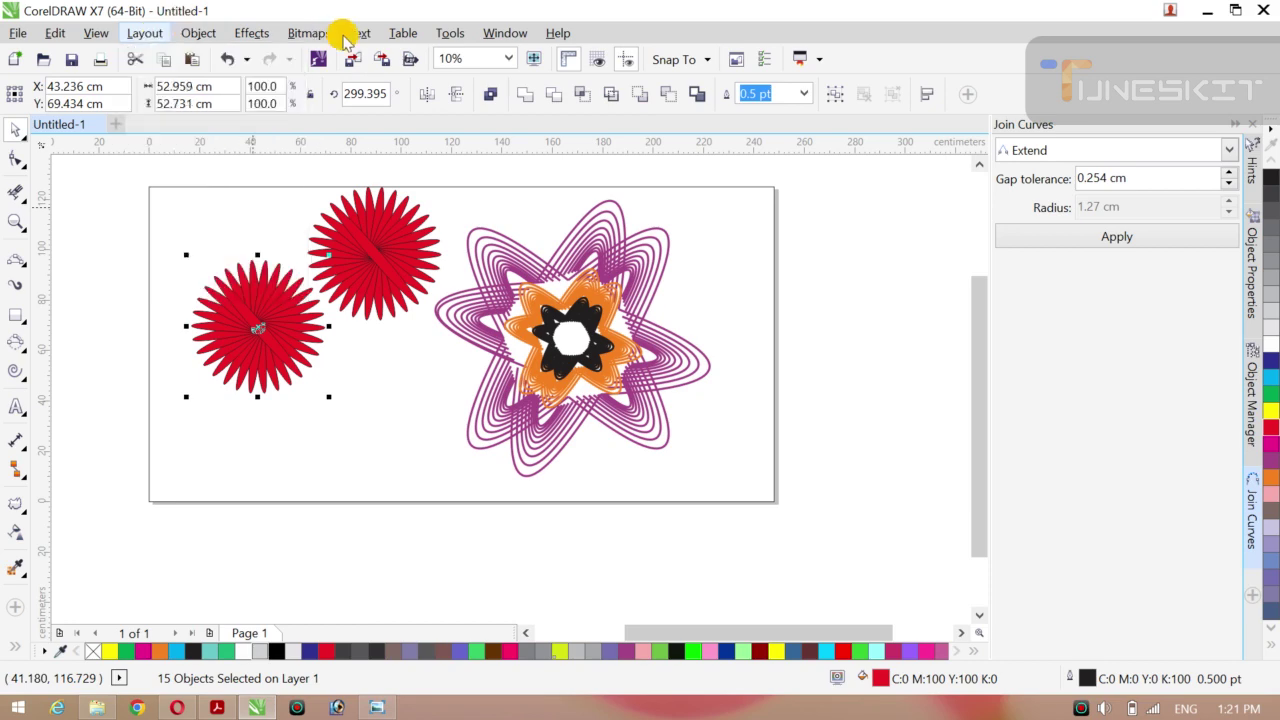
{"action": "left_click", "coordinate": [357, 33]}
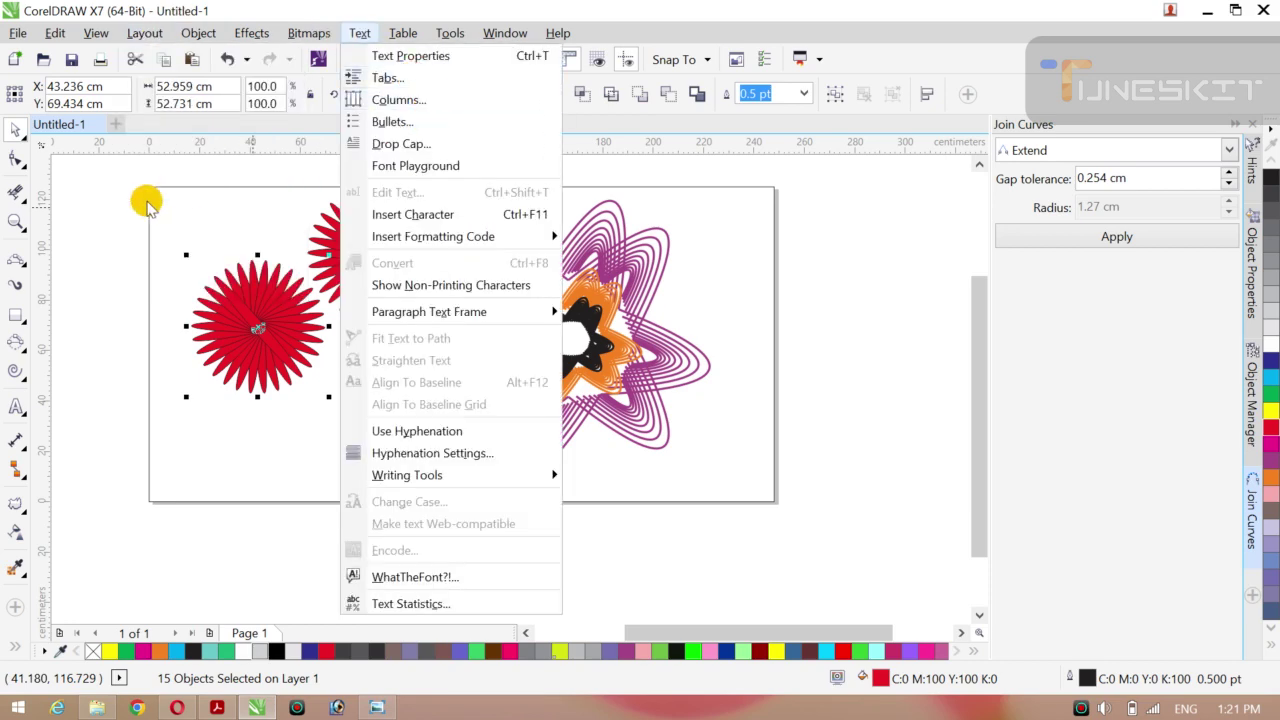
{"action": "left_click", "coordinate": [114, 213]}
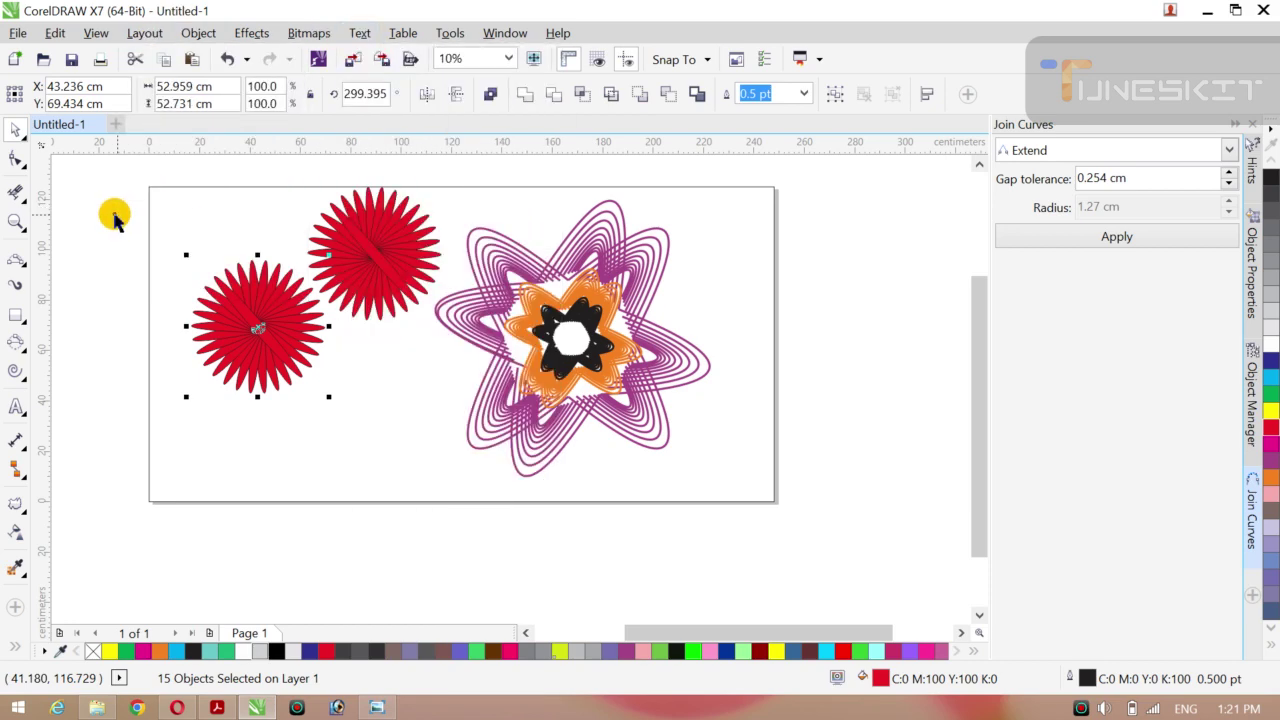
- Combine the original flower's selected ellipses into one curve, and deselect it
{"action": "left_click", "coordinate": [197, 36]}
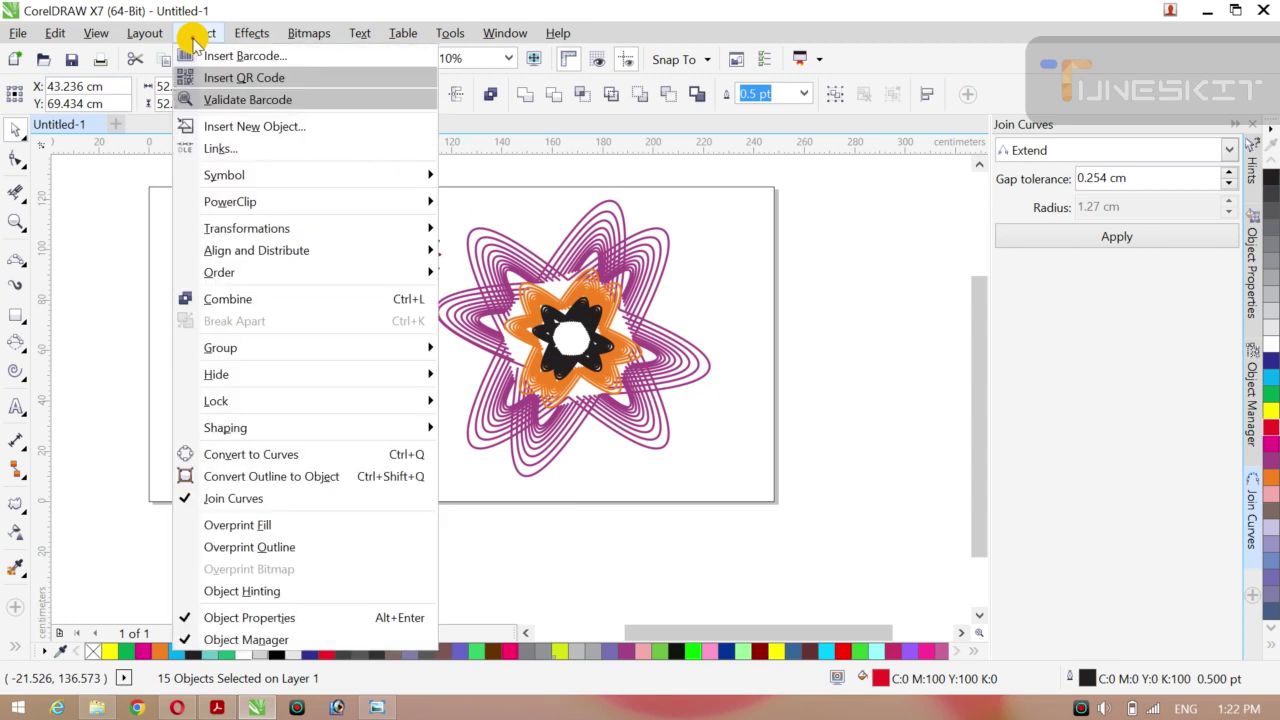
{"action": "left_click", "coordinate": [271, 298]}
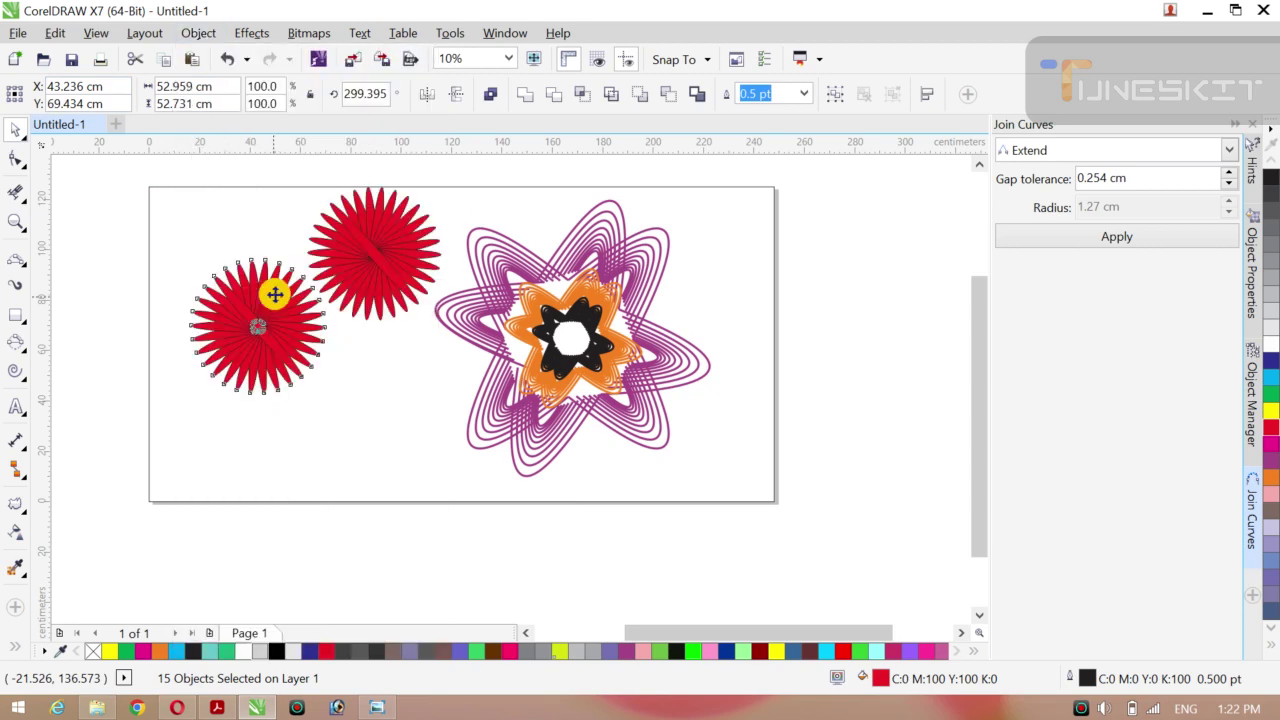
{"action": "left_click", "coordinate": [100, 335]}
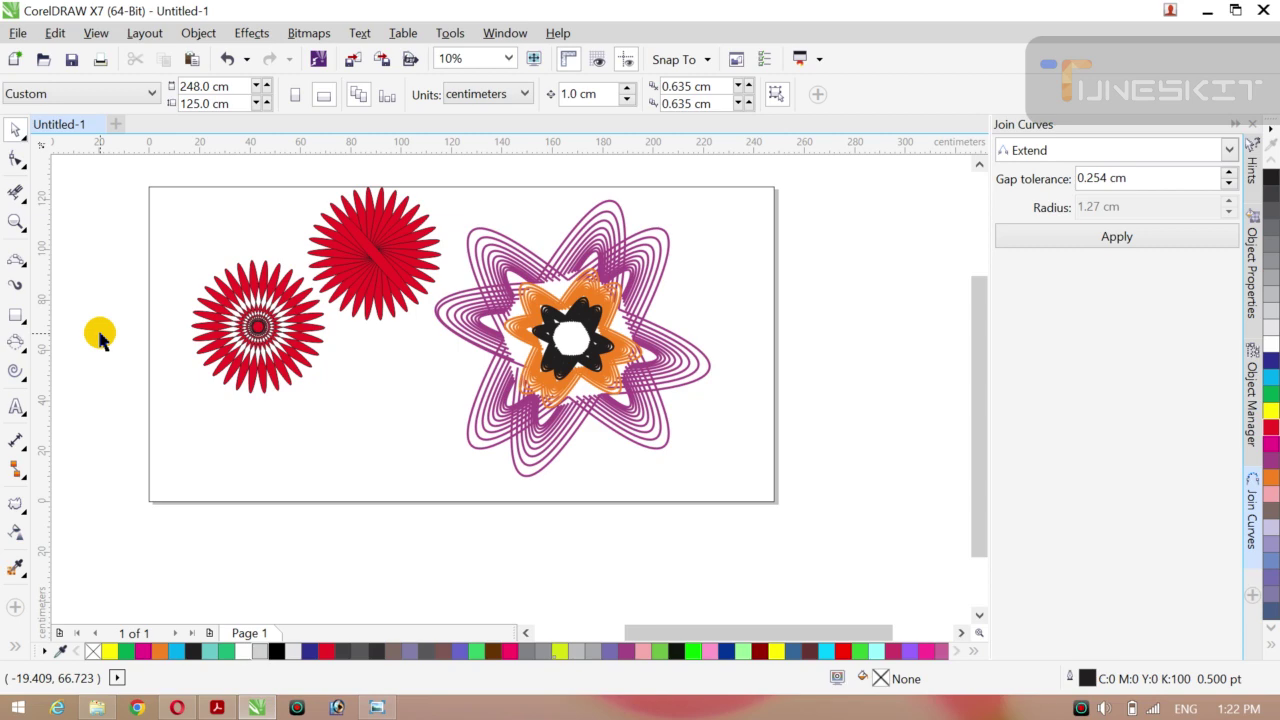
- Scale the combined red flower up to about 81.4 × 81.1 cm and move it below the other red flower
{"action": "left_click", "coordinate": [244, 366]}
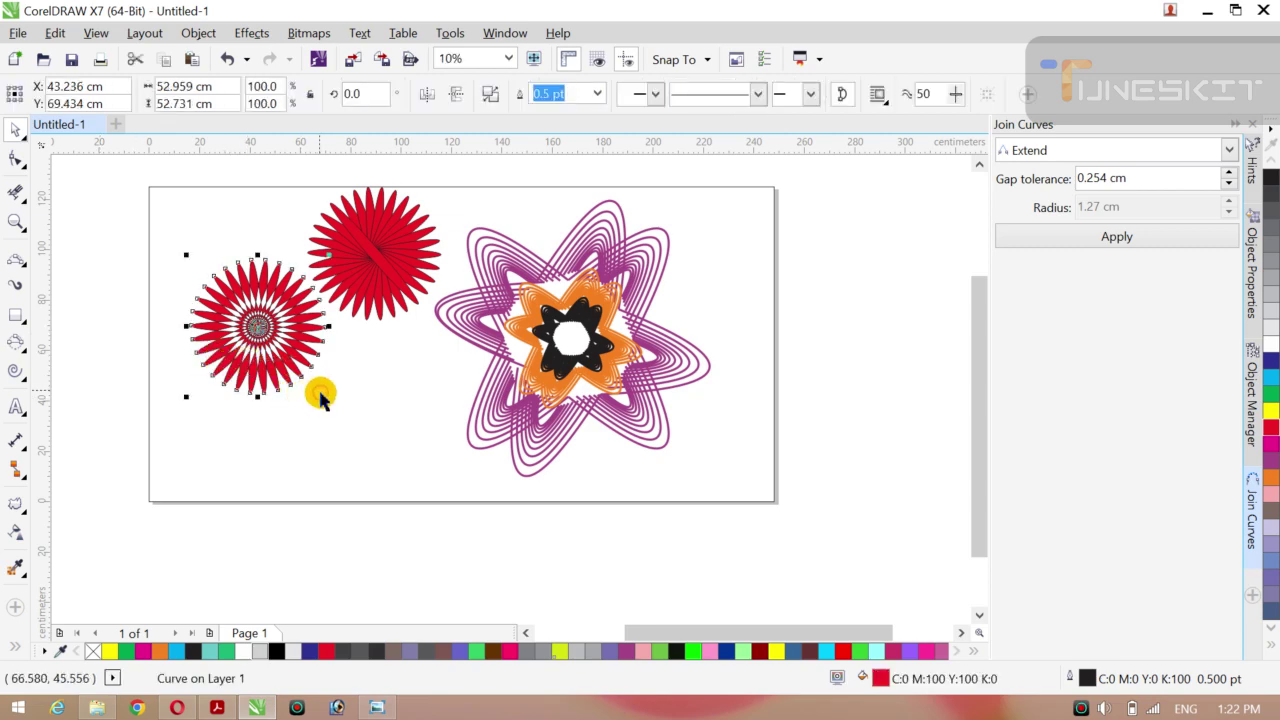
{"action": "left_click_drag", "start_coordinate": [330, 397], "coordinate": [374, 431]}
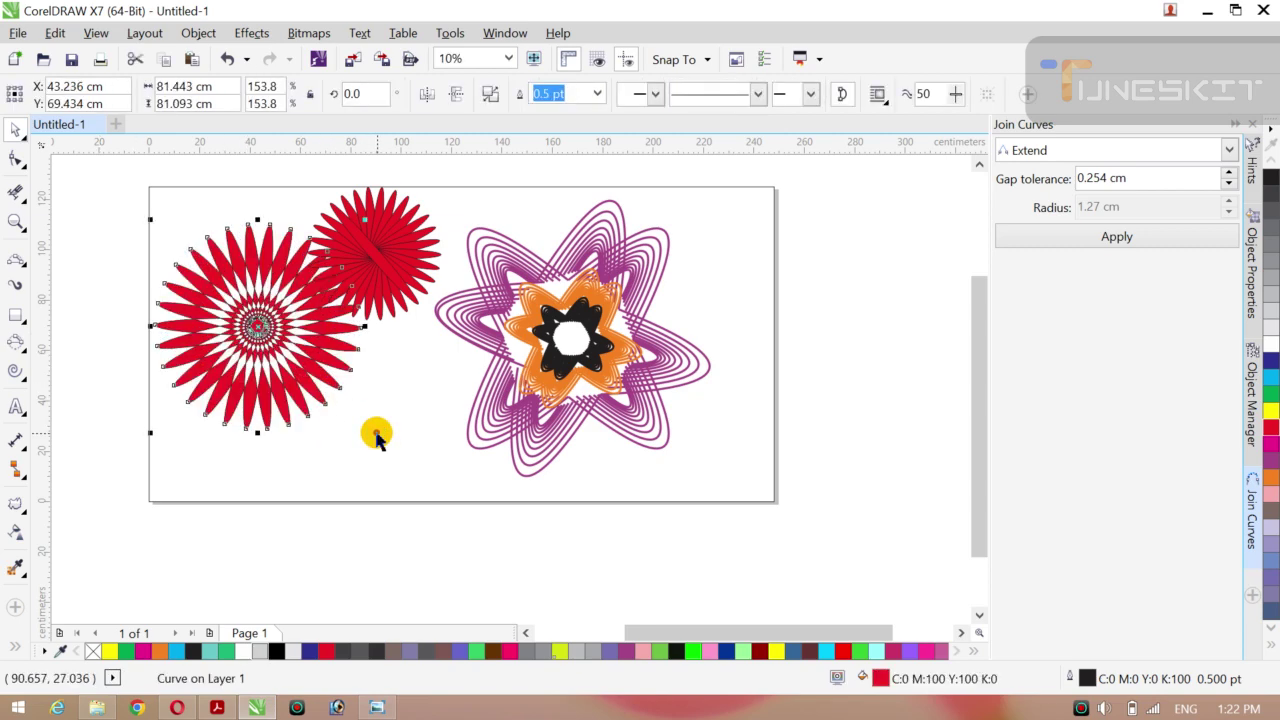
{"action": "left_click_drag", "start_coordinate": [288, 349], "coordinate": [362, 405]}
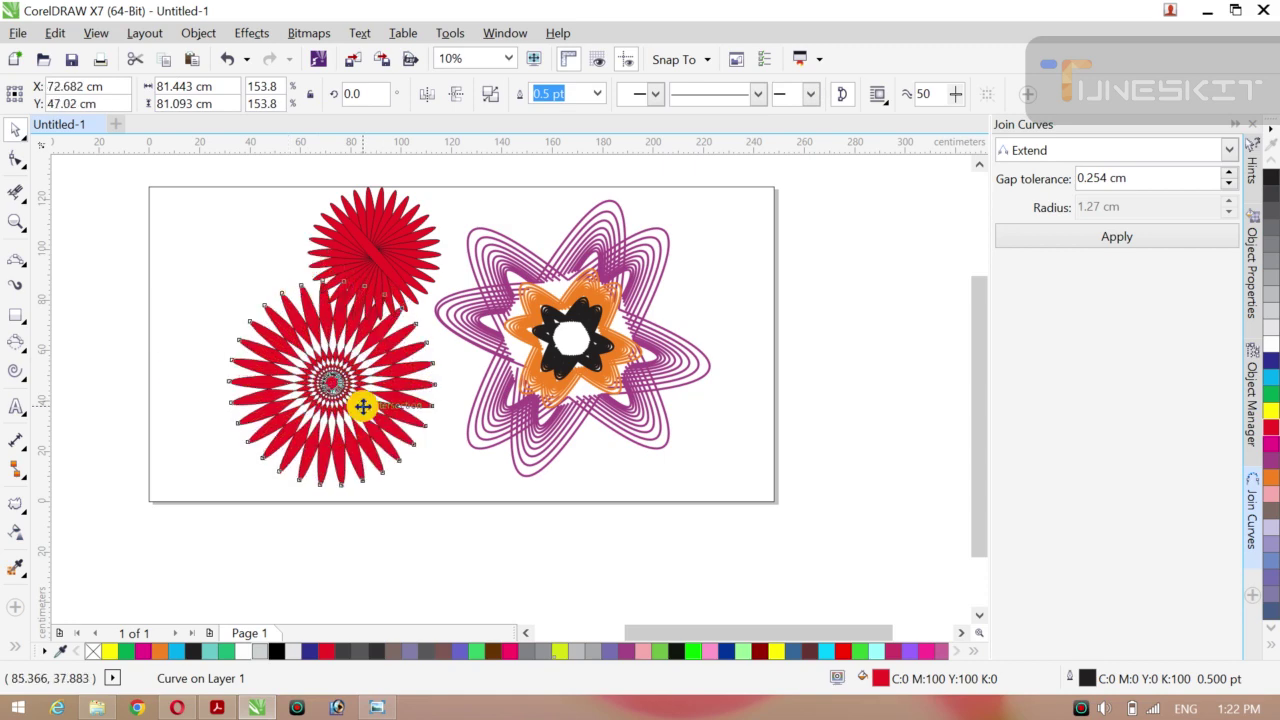
{"action": "left_click", "coordinate": [387, 275]}
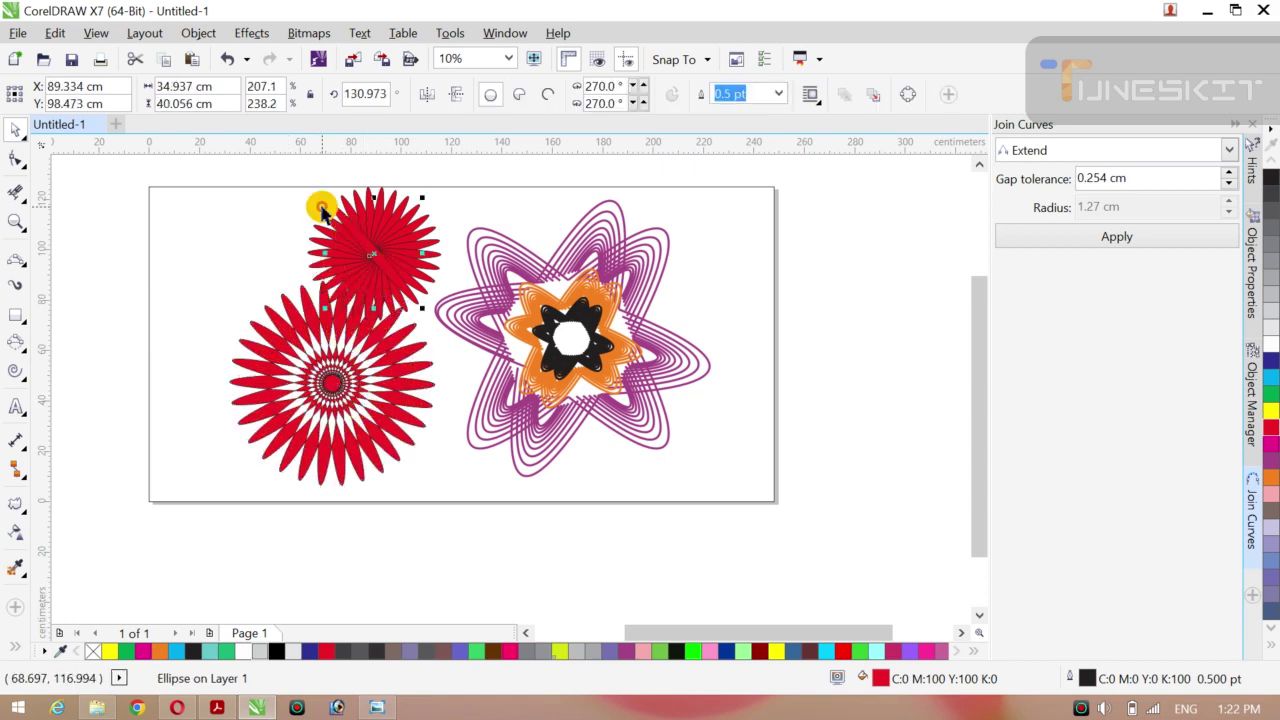
{"action": "left_click_drag", "start_coordinate": [260, 168], "coordinate": [430, 288]}
{"action": "left_click", "coordinate": [348, 397]}
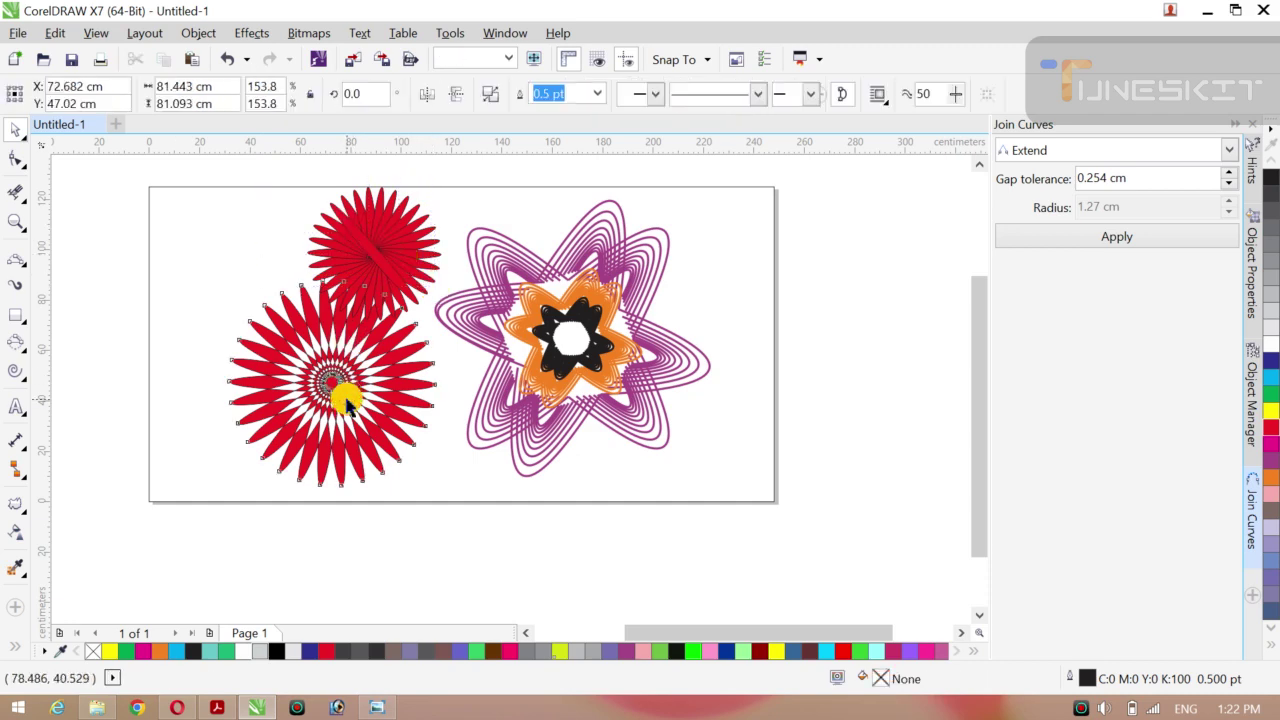
{"action": "left_click_drag", "start_coordinate": [337, 374], "coordinate": [325, 396]}
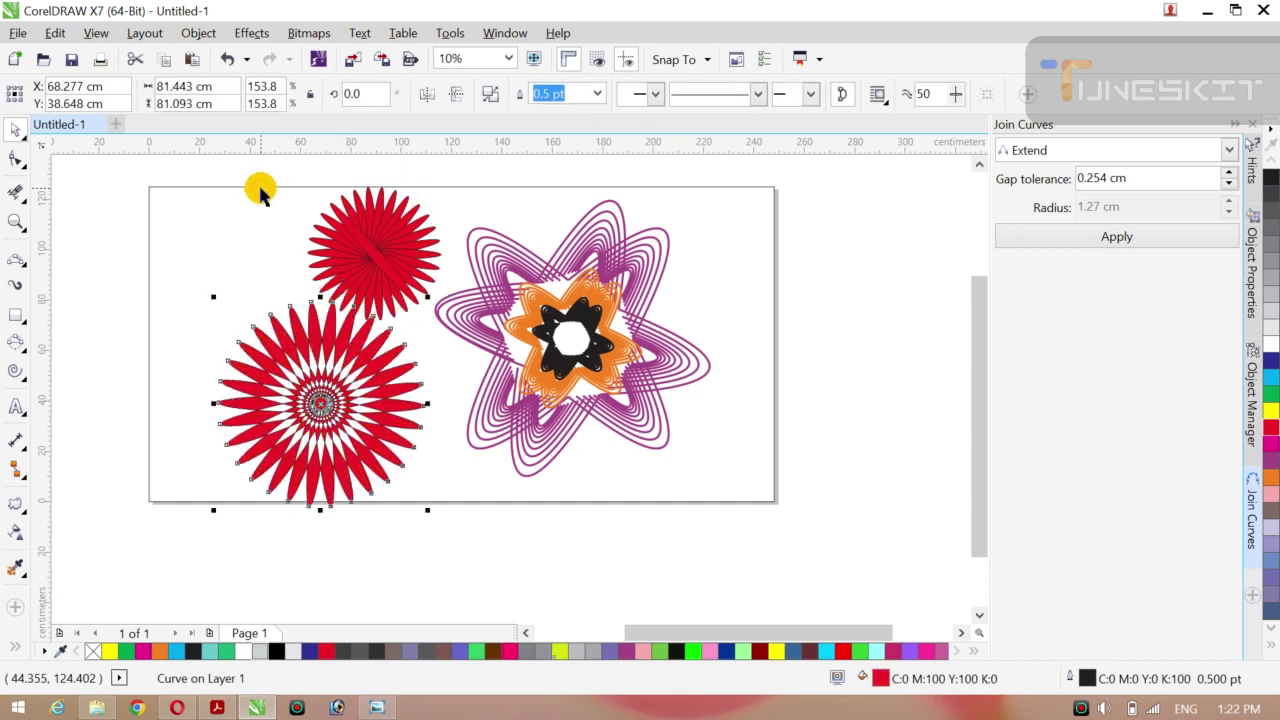
- Weld the upper red flower's ellipses into one shape and move it to the page's upper-left corner
{"action": "left_click_drag", "start_coordinate": [255, 180], "coordinate": [457, 323]}
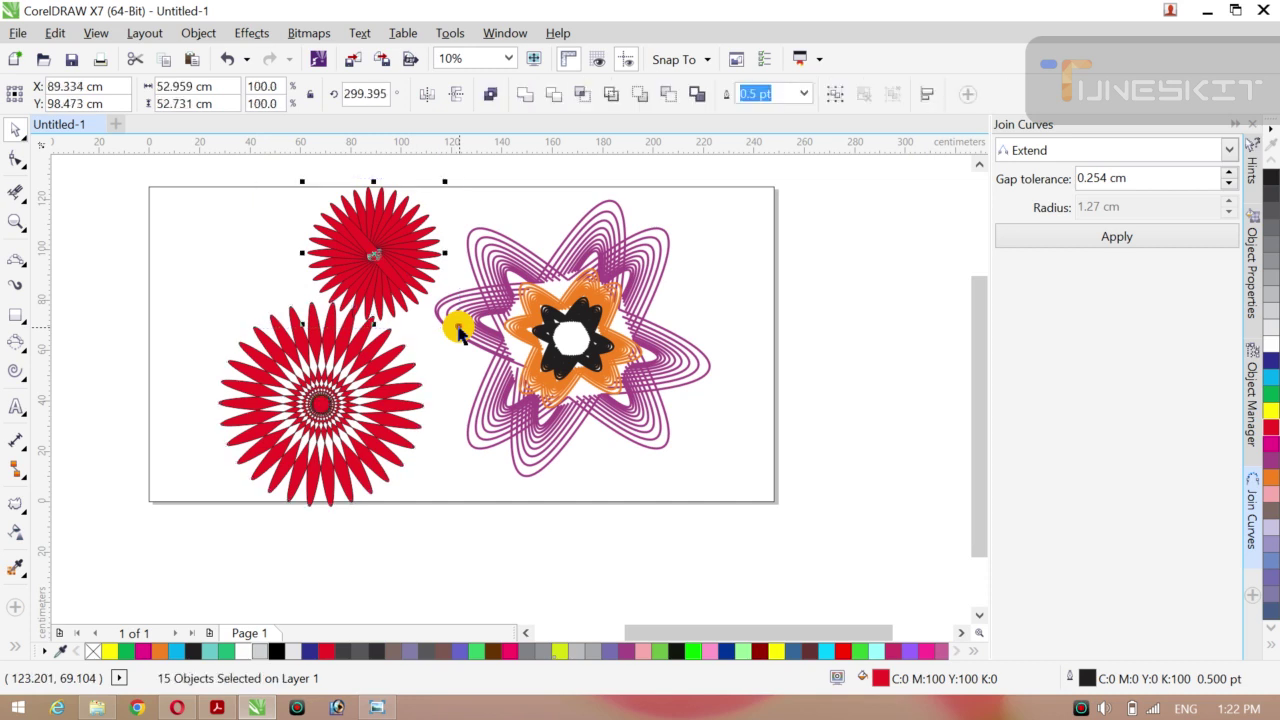
{"action": "left_click", "coordinate": [521, 96]}
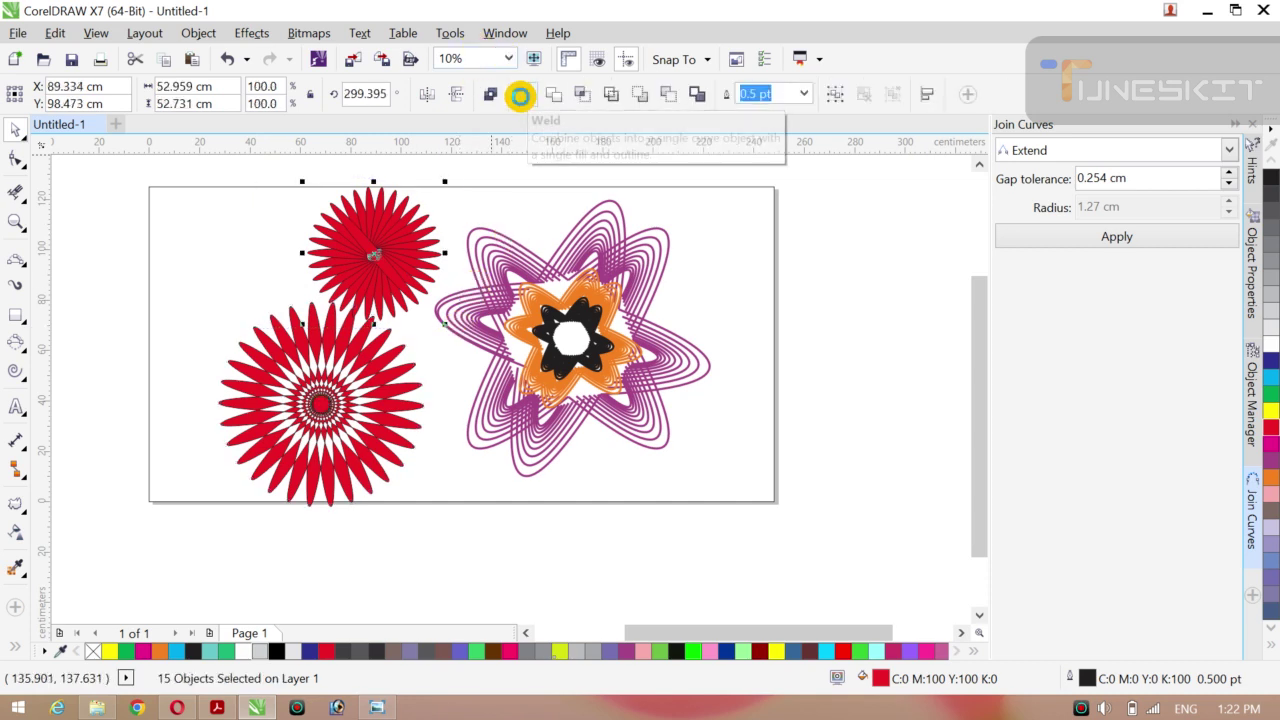
{"action": "left_click_drag", "start_coordinate": [392, 239], "coordinate": [245, 250]}
{"action": "left_click", "coordinate": [357, 392]}
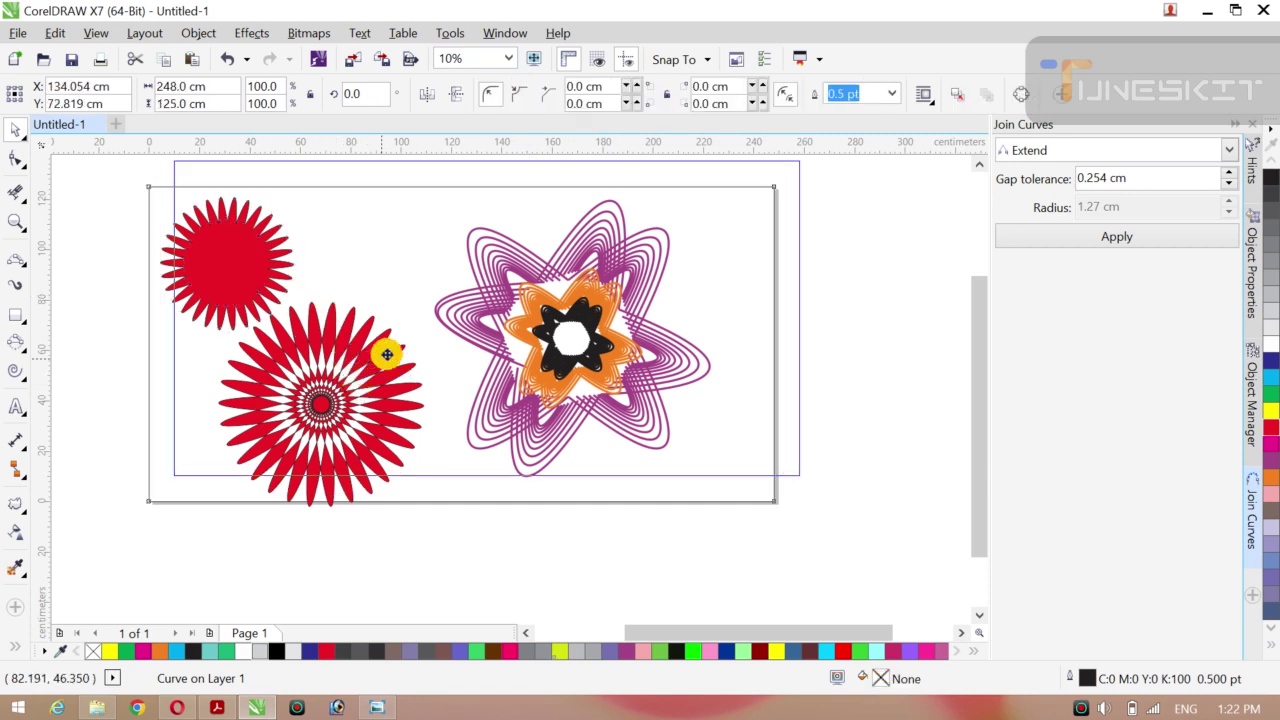
{"action": "left_click_drag", "start_coordinate": [386, 353], "coordinate": [257, 362]}
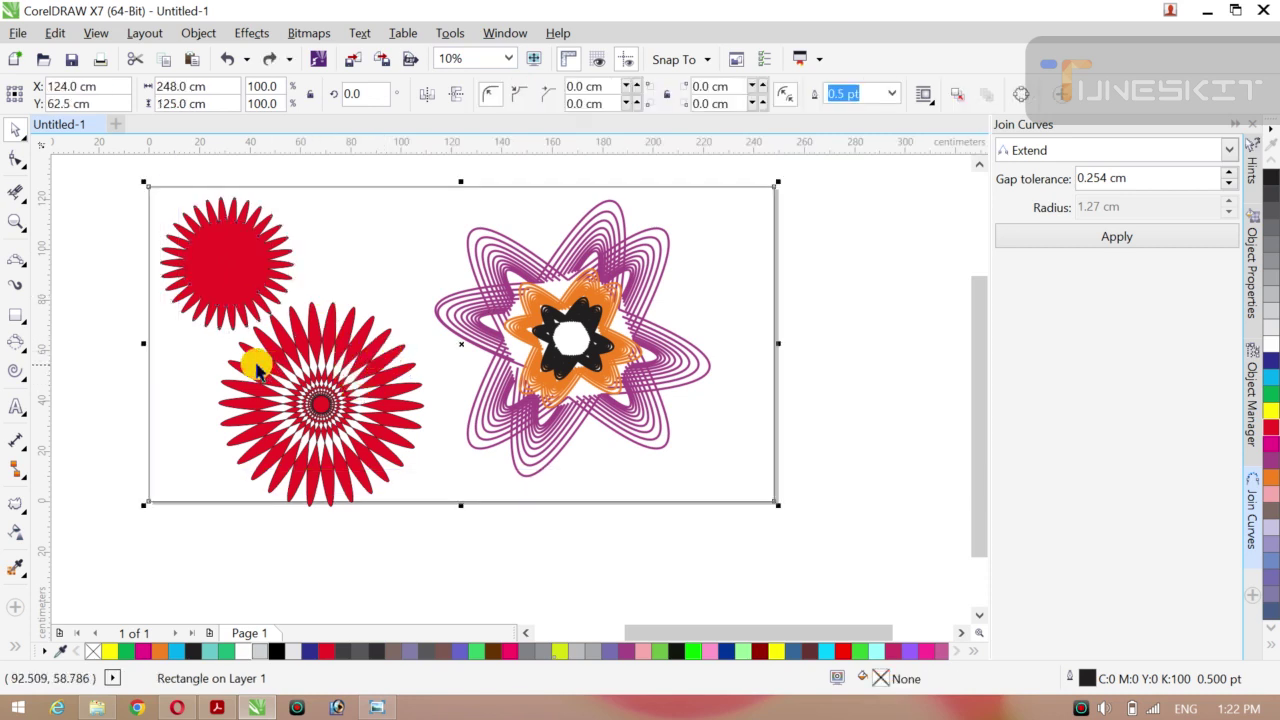
{"action": "left_click", "coordinate": [101, 418]}
{"action": "left_click", "coordinate": [300, 406]}
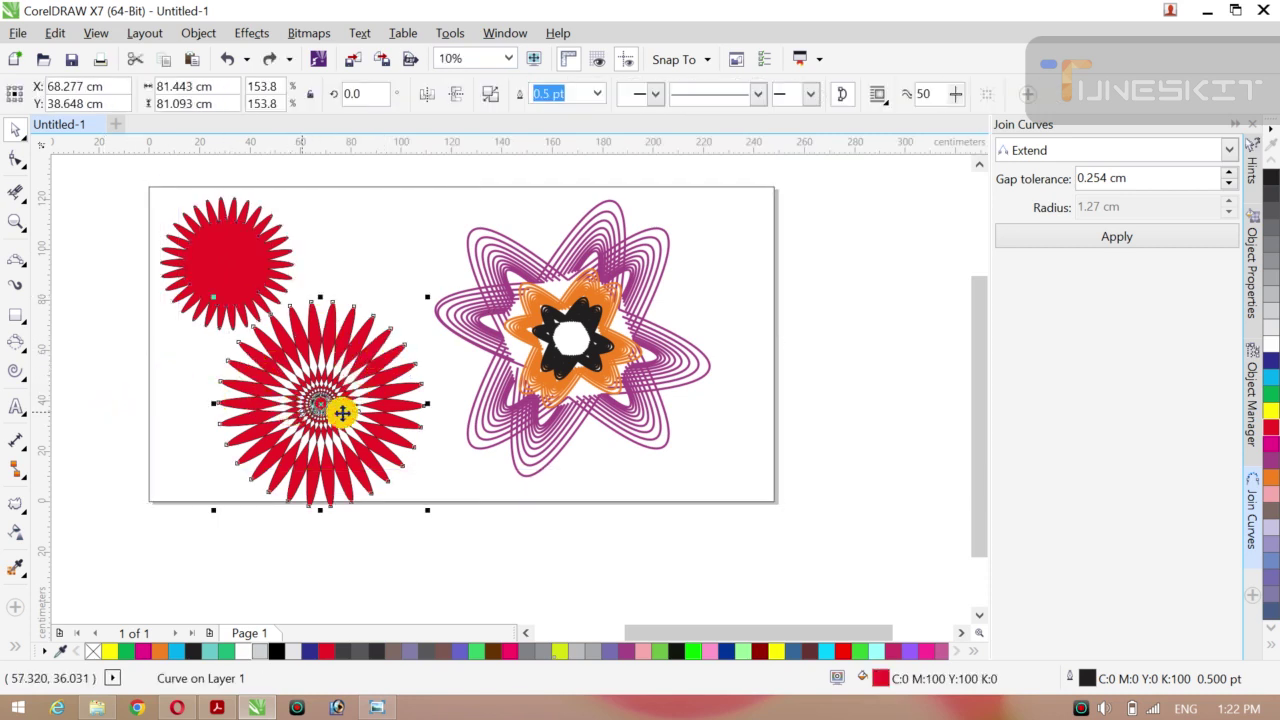
- Move all layers of the purple, orange and black star together to the page's right edge, and deselect them
{"action": "left_click", "coordinate": [578, 355]}
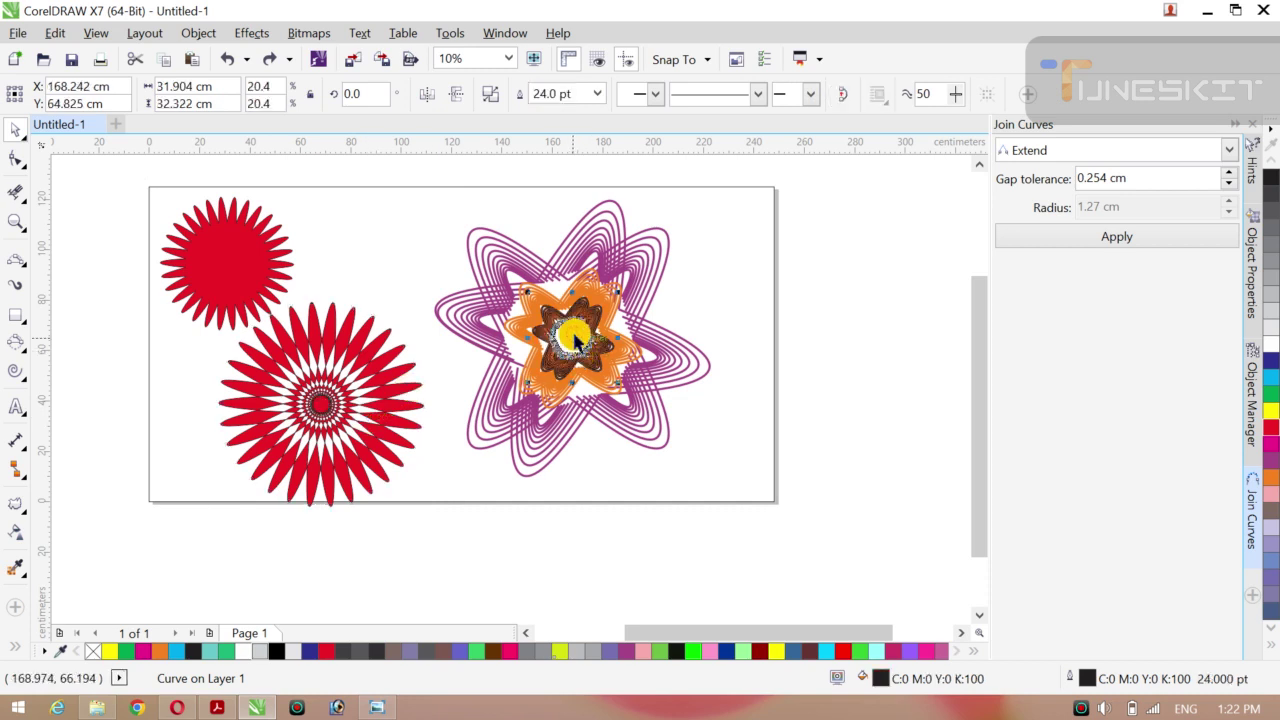
{"action": "left_click_drag", "start_coordinate": [395, 180], "coordinate": [744, 496]}
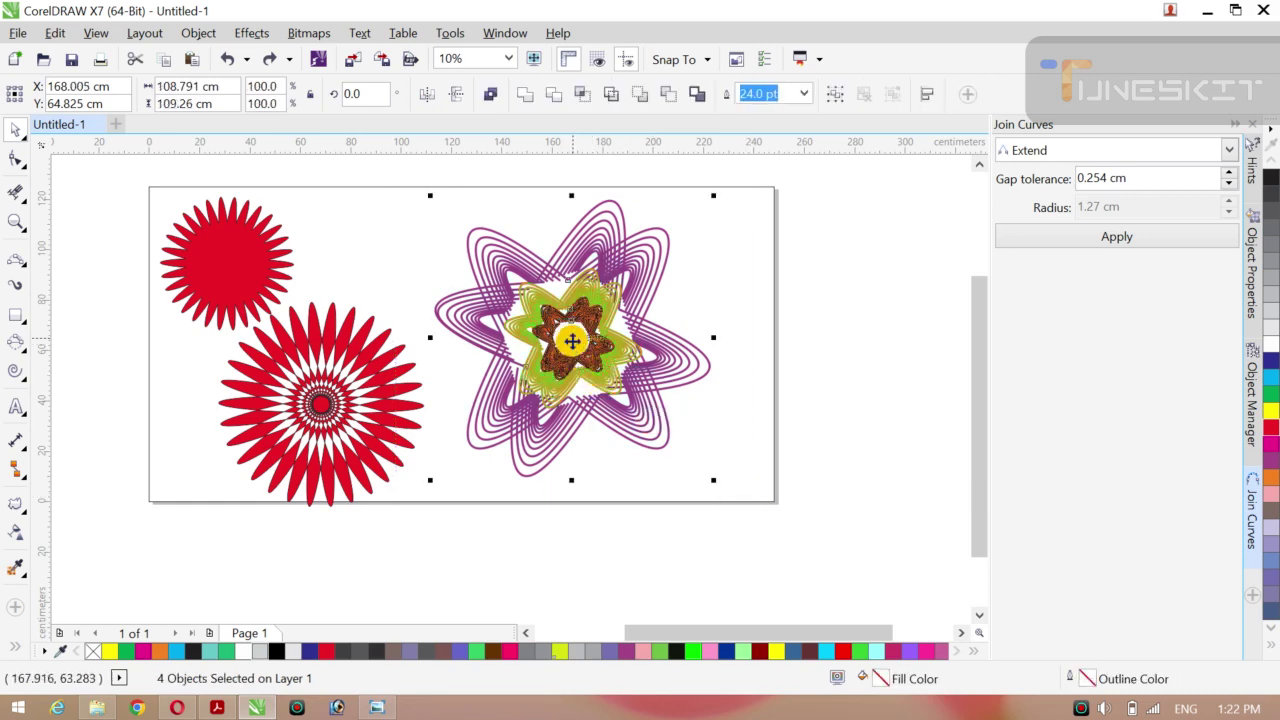
{"action": "left_click_drag", "start_coordinate": [572, 340], "coordinate": [637, 326]}
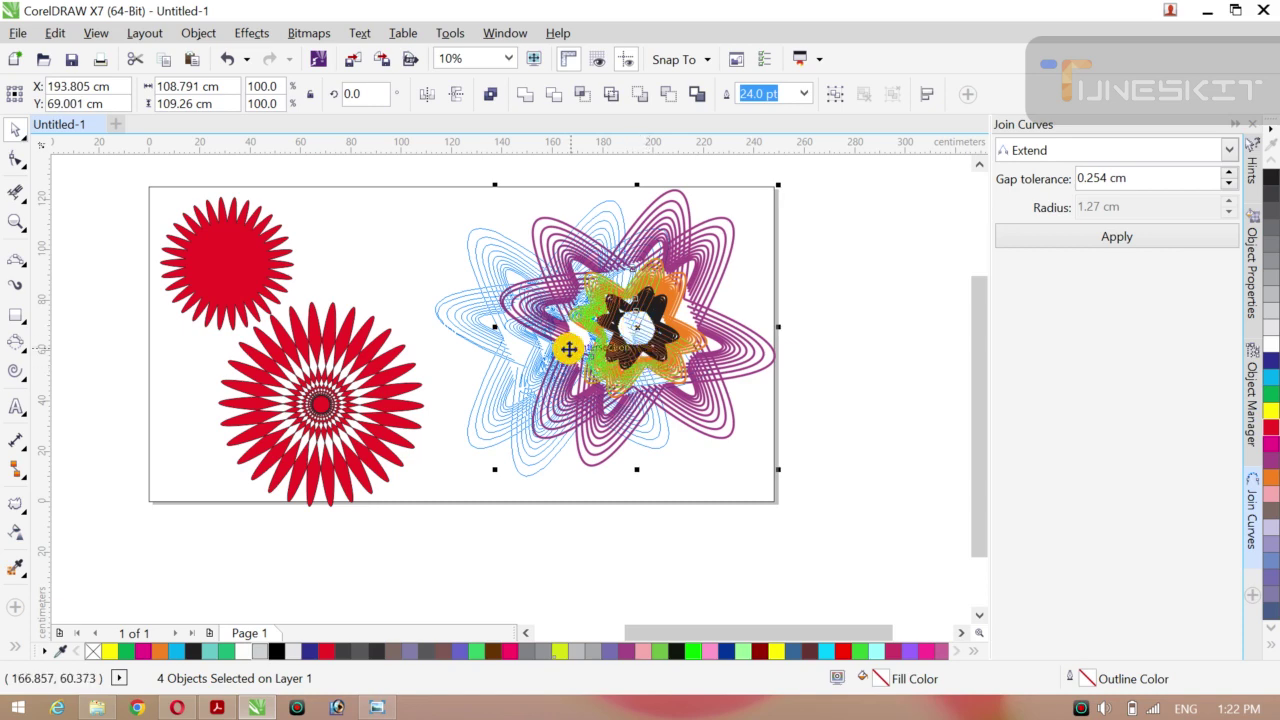
{"action": "left_click", "coordinate": [508, 321]}
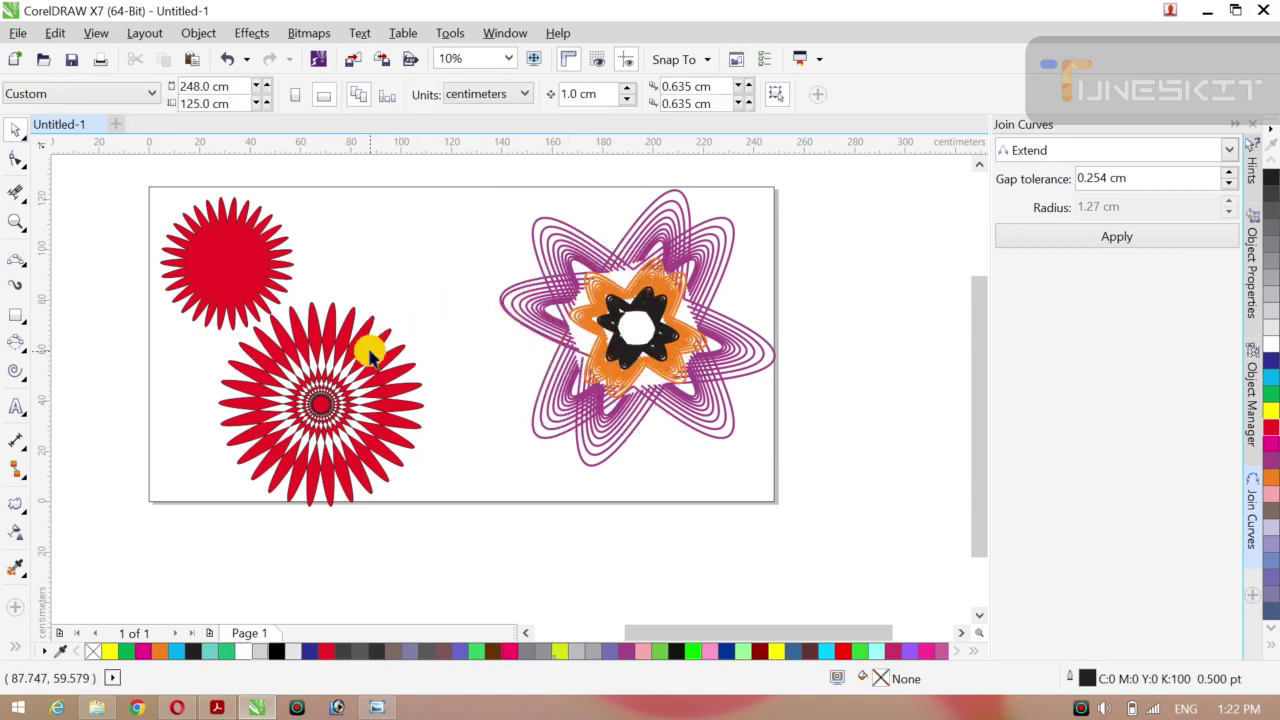
- Move the combined red flower up between the welded red flower and the star
{"action": "left_click", "coordinate": [322, 405]}
{"action": "left_click_drag", "start_coordinate": [320, 407], "coordinate": [400, 296]}
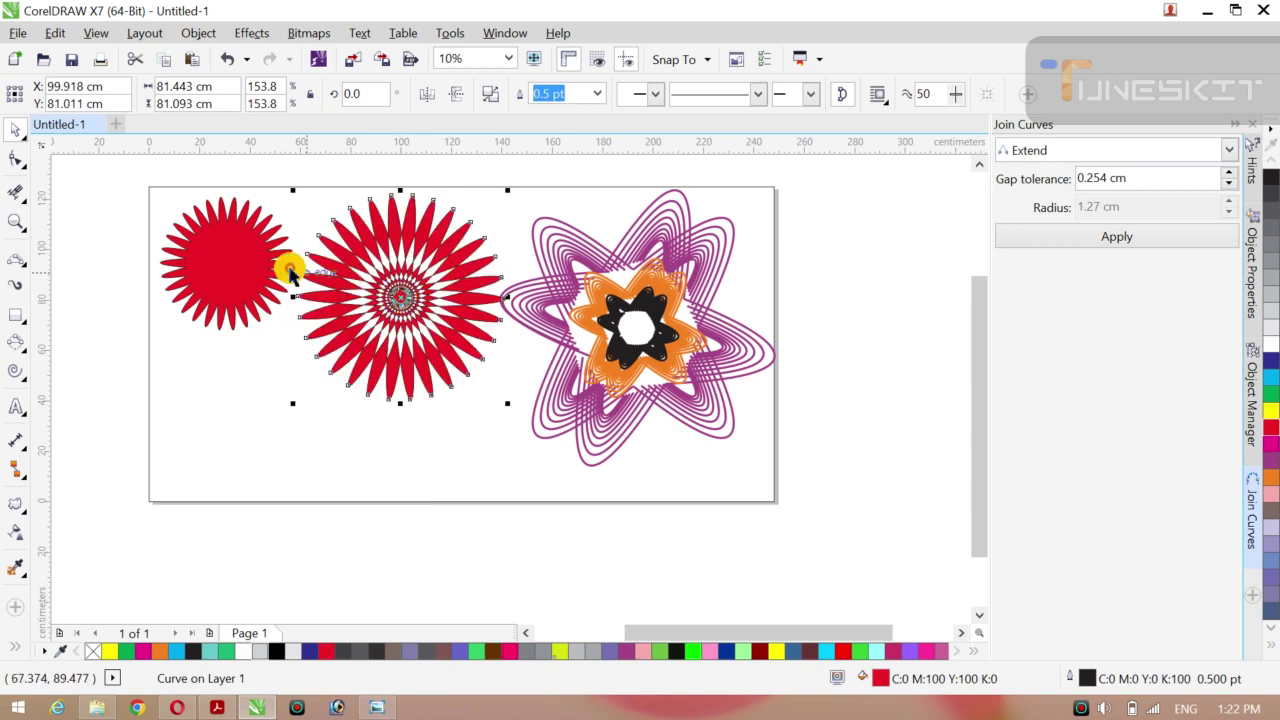
- Move the welded red flower down near the page's lower-left corner, scale it down to about 24.7 × 24.6 cm, and deselect it
{"action": "left_click", "coordinate": [220, 287]}
{"action": "left_click_drag", "start_coordinate": [222, 270], "coordinate": [257, 447]}
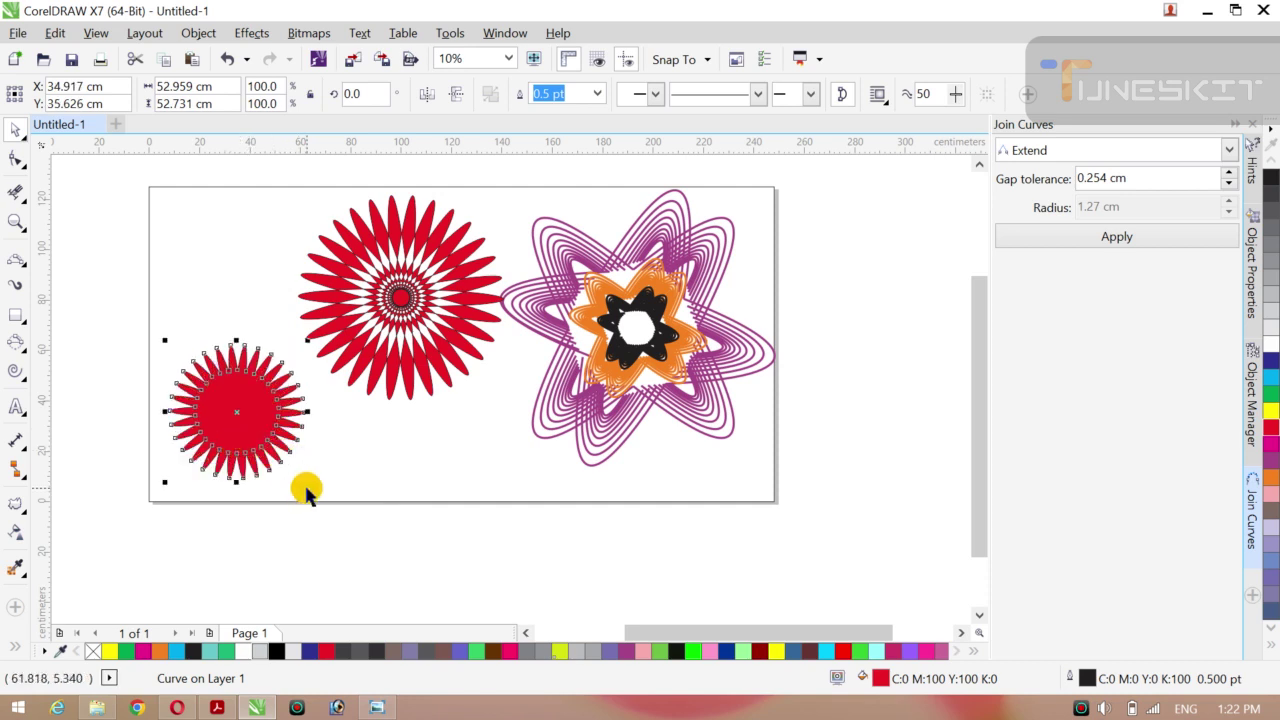
{"action": "left_click_drag", "start_coordinate": [308, 485], "coordinate": [274, 464]}
{"action": "left_click", "coordinate": [137, 433]}
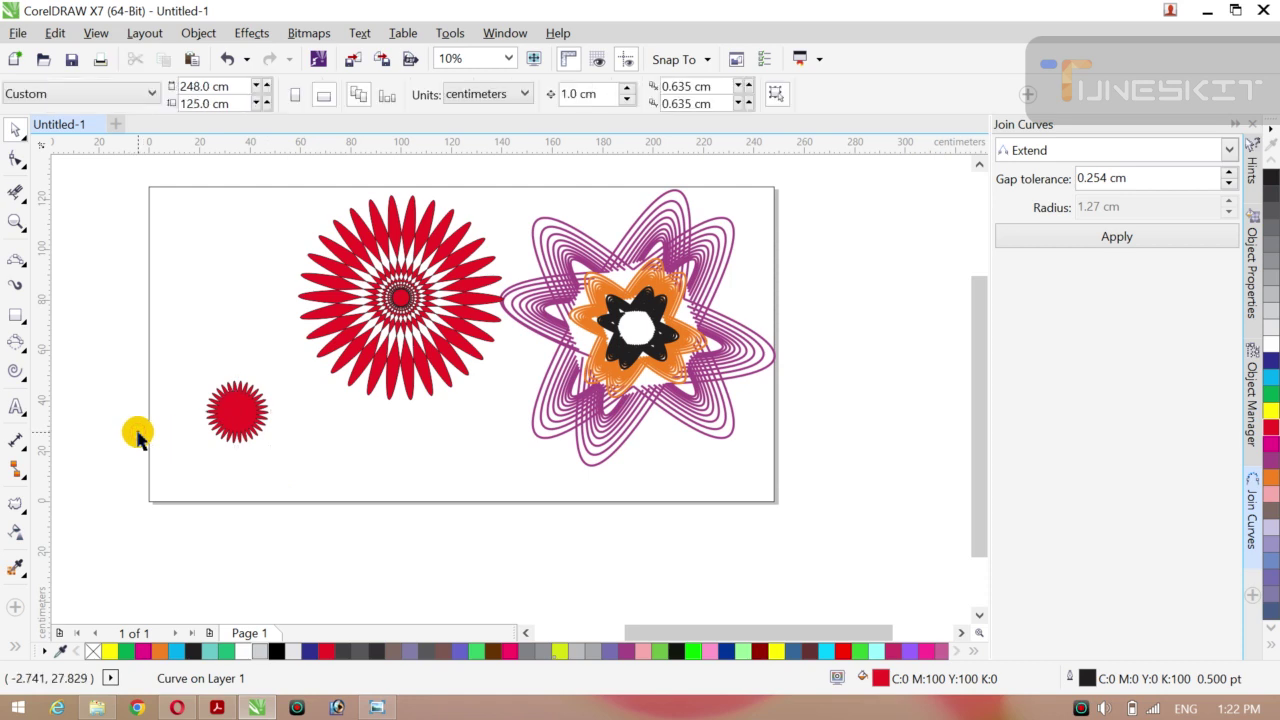
- Position the welded red flower at the page's upper-left and place a copy of about 16.2 × 16.1 cm below the page
{"action": "left_click", "coordinate": [229, 417]}
{"action": "left_click_drag", "start_coordinate": [232, 416], "coordinate": [367, 553]}
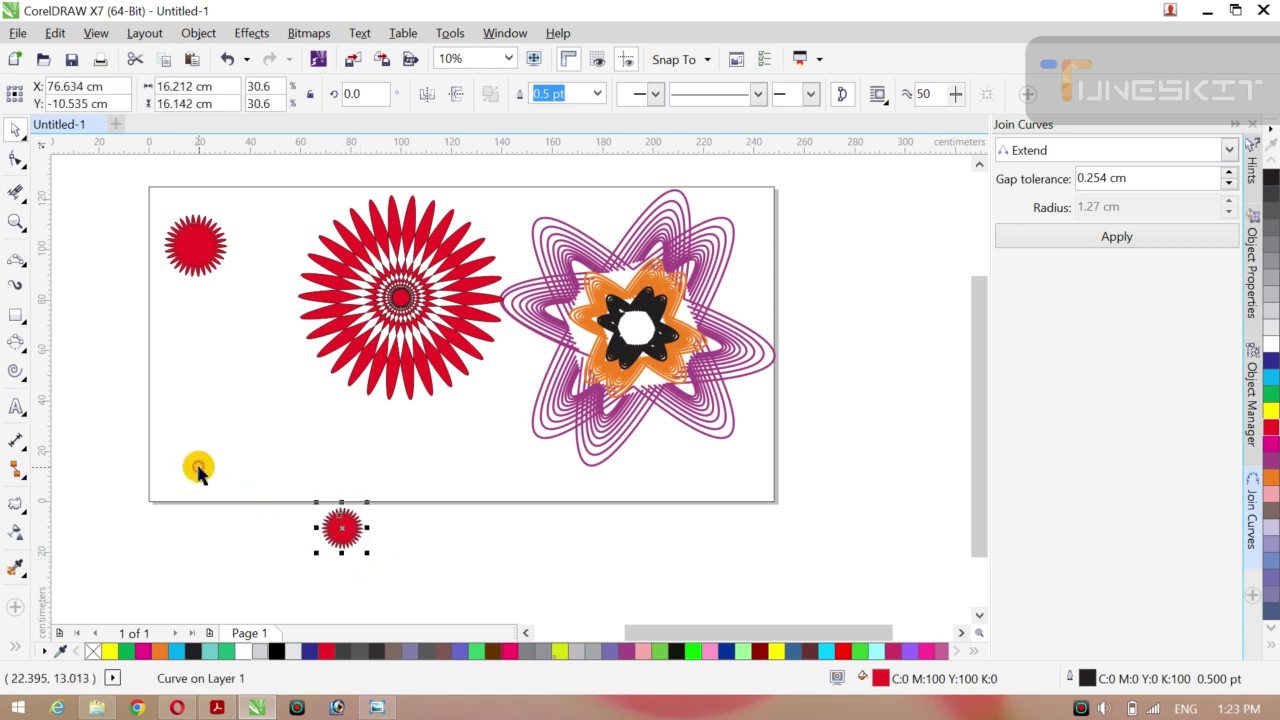
{"action": "left_click", "coordinate": [102, 460]}
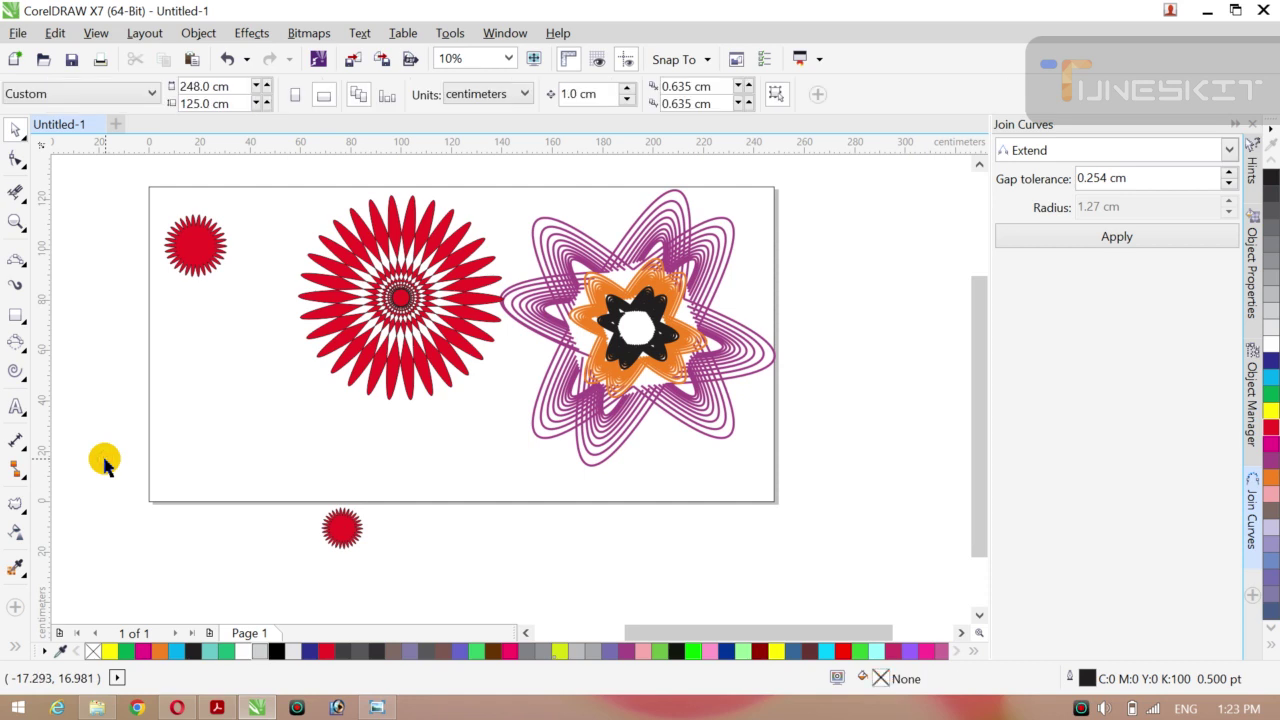
- Try to blend the upper-left welded red flower with its smaller copy below the page, and undo the blend
{"action": "left_click", "coordinate": [196, 257]}
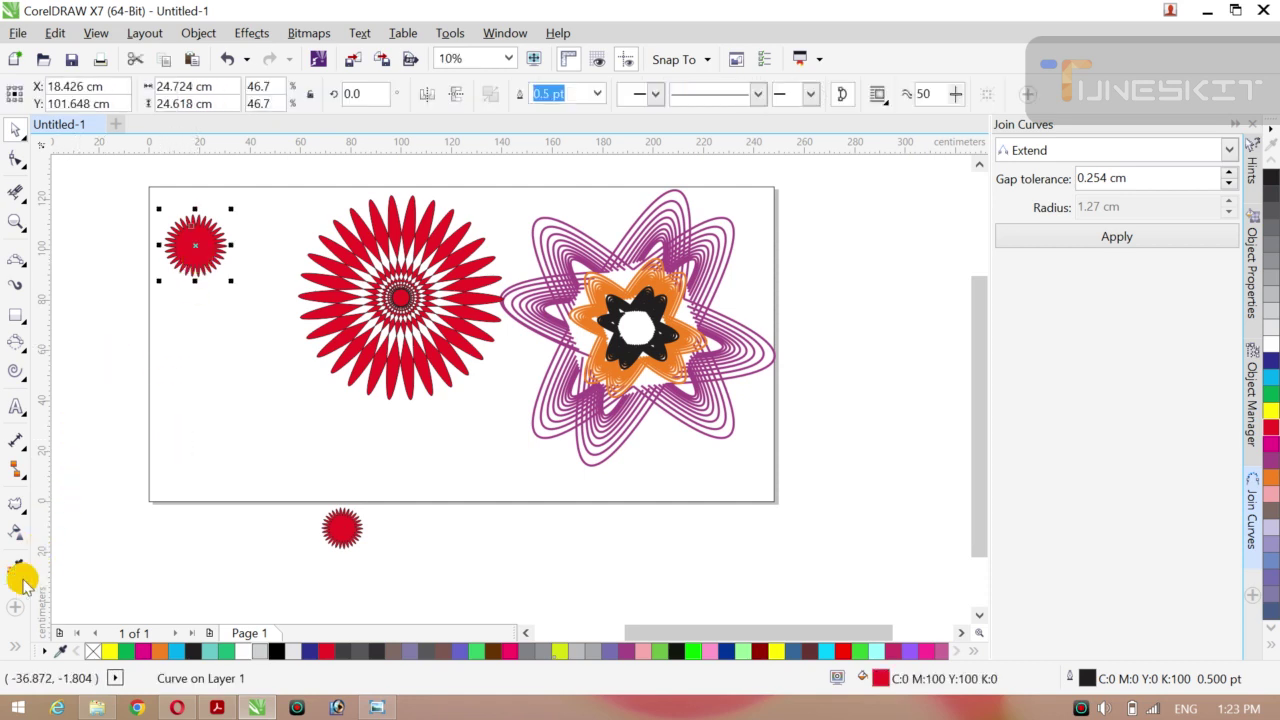
{"action": "left_click", "coordinate": [20, 510]}
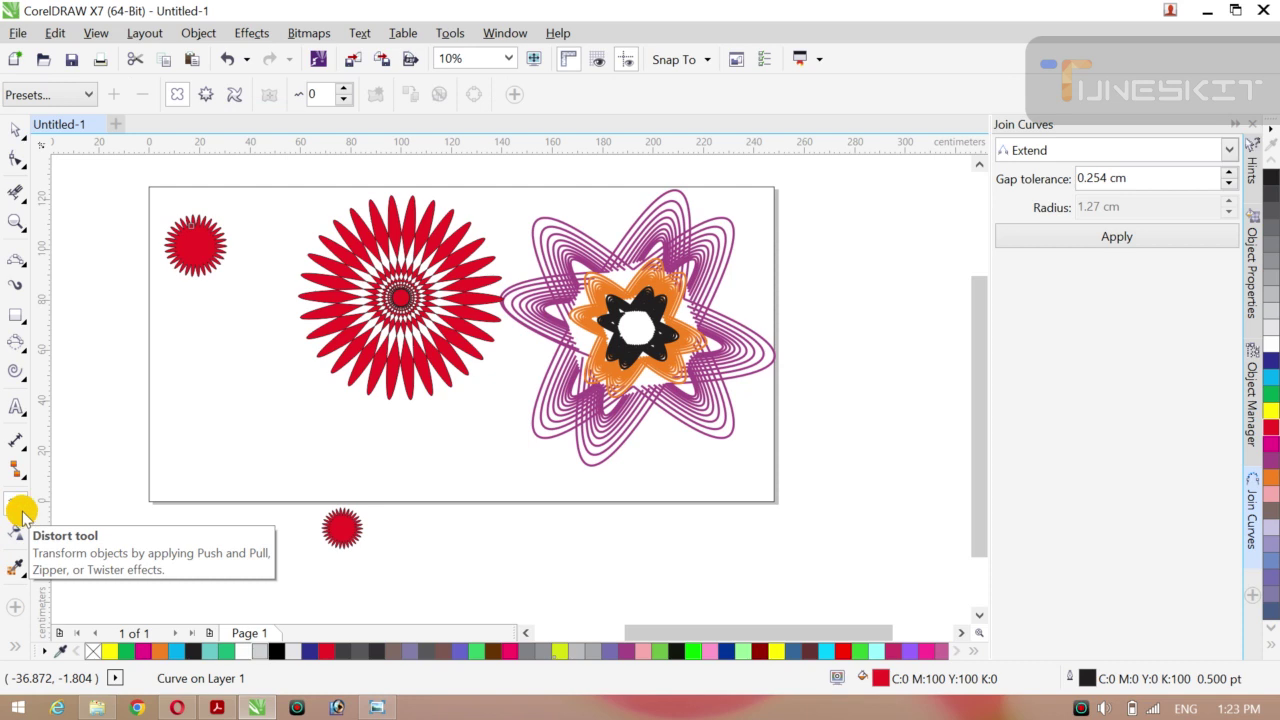
{"action": "left_click", "coordinate": [24, 418]}
{"action": "mouse_move", "coordinate": [28, 378]}
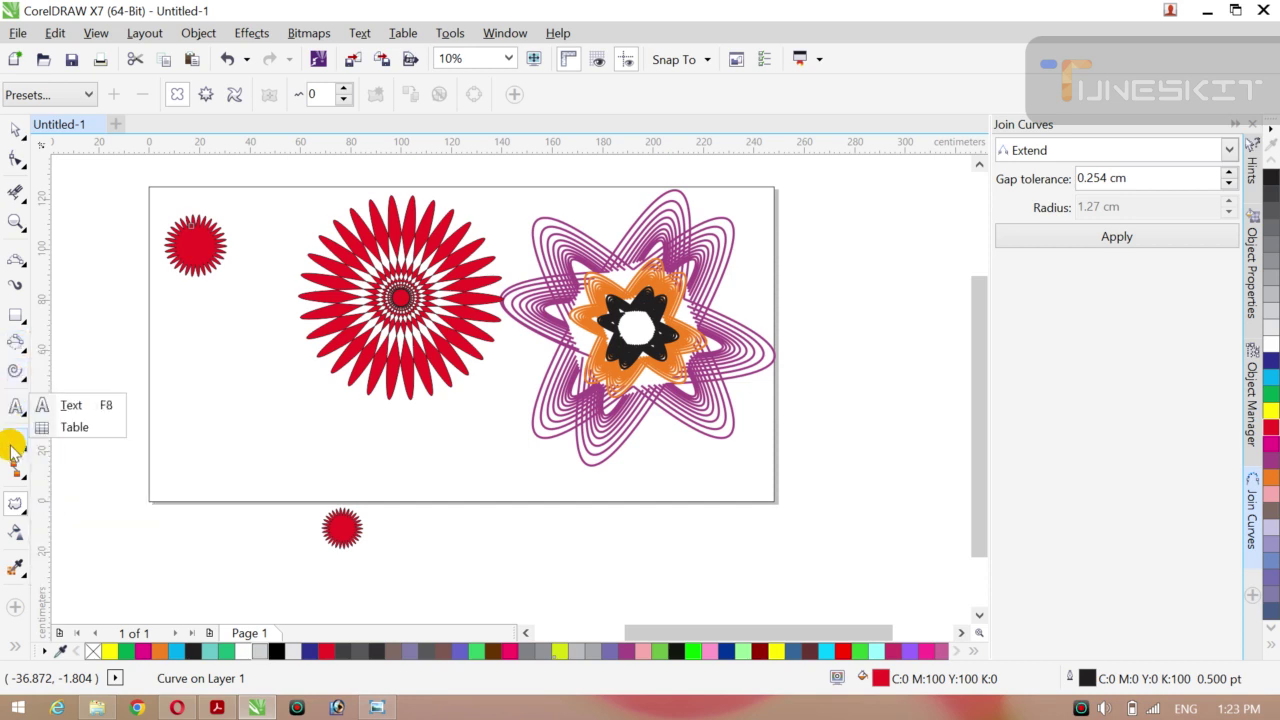
{"action": "mouse_move", "coordinate": [18, 468]}
{"action": "mouse_move", "coordinate": [20, 498]}
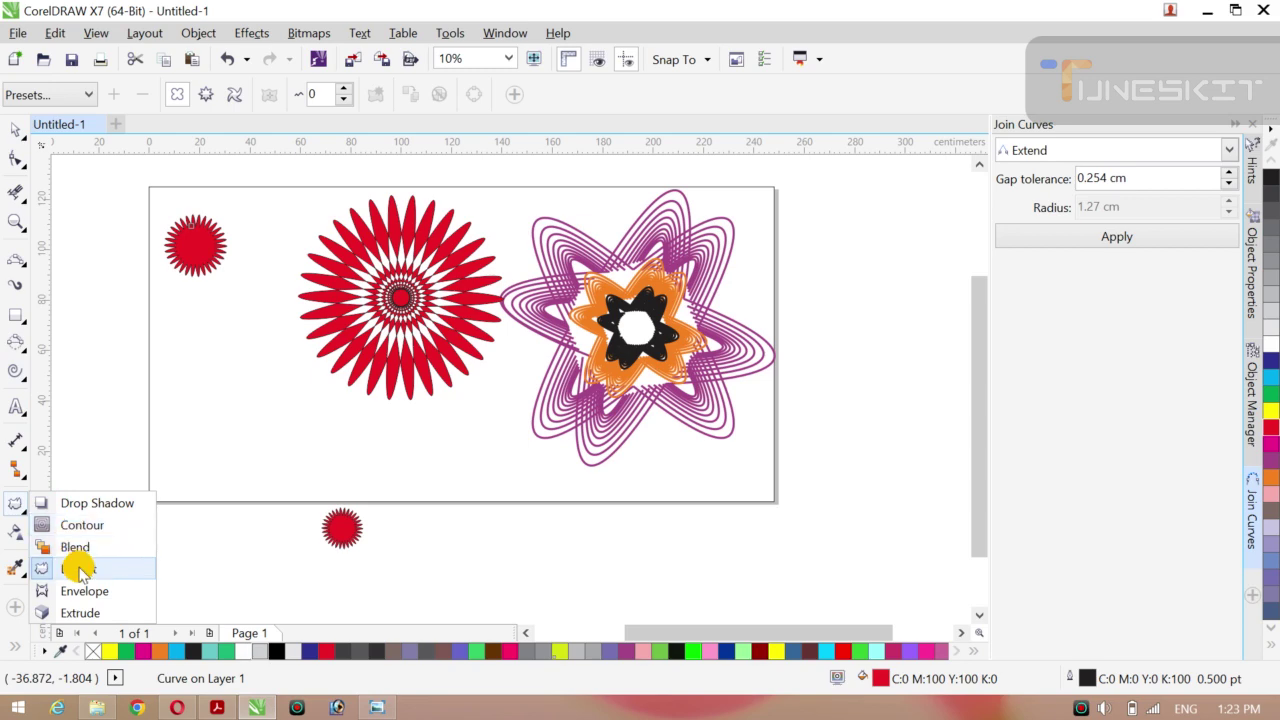
{"action": "left_click", "coordinate": [80, 546]}
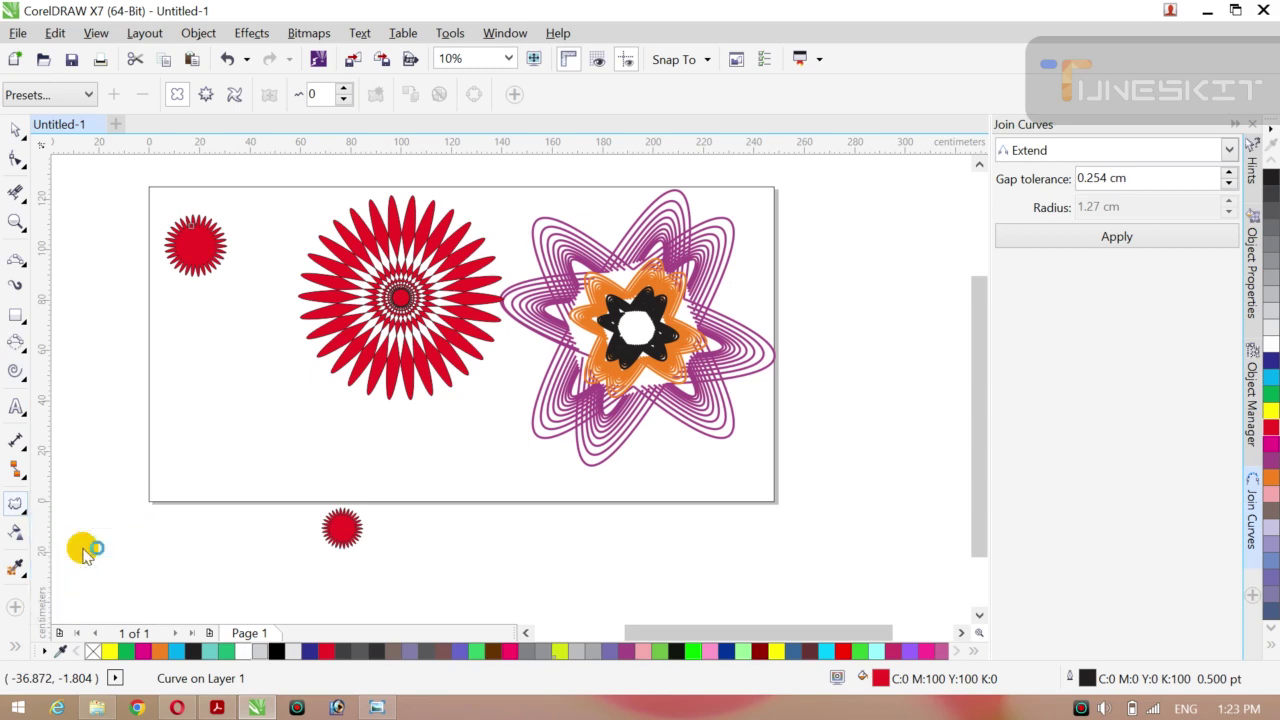
{"action": "left_click_drag", "start_coordinate": [194, 252], "coordinate": [292, 455]}
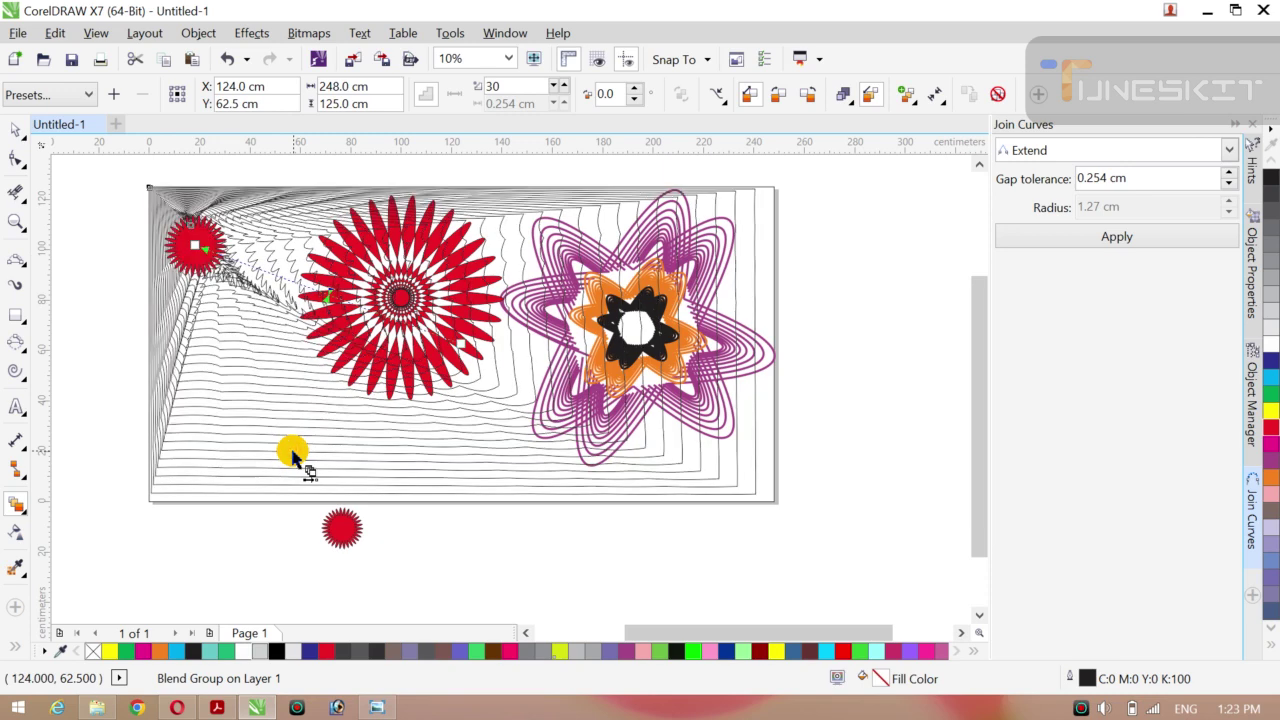
{"action": "key", "text": "ctrl+z"}
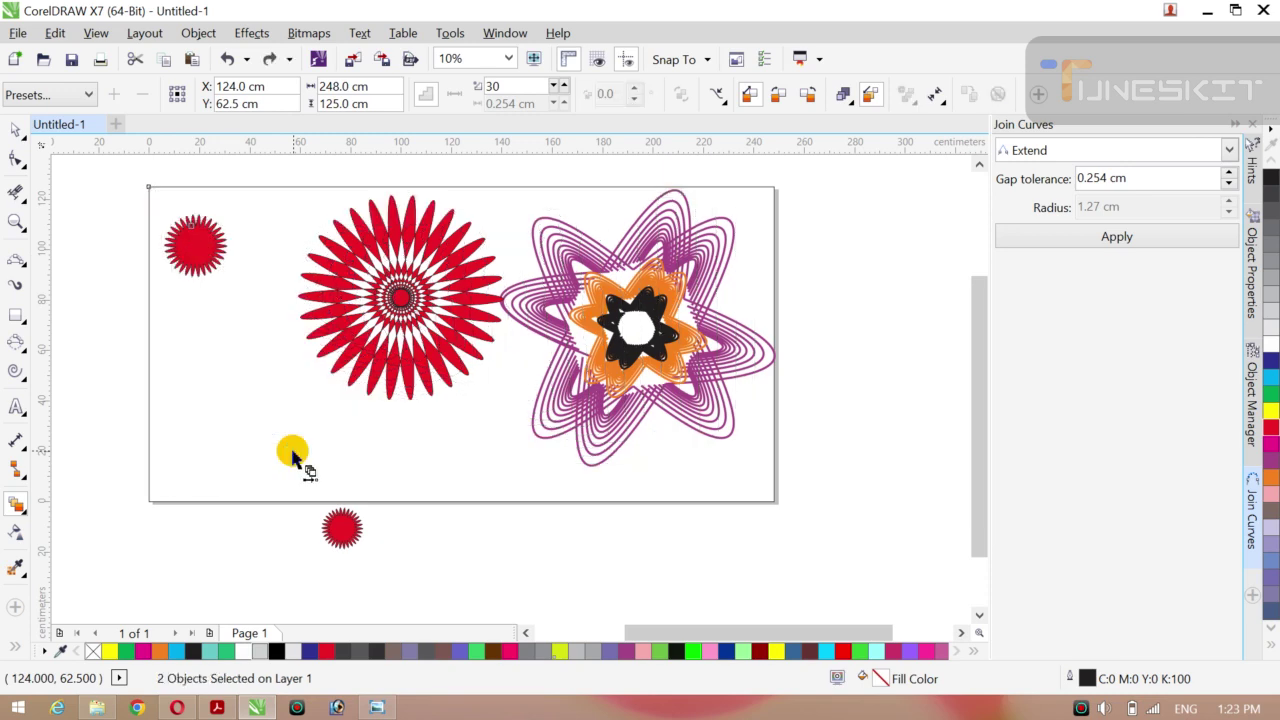
- Try the Blend tool again, first from the upper-left flower and then from the small copy, undoing each blend
{"action": "left_click_drag", "start_coordinate": [197, 262], "coordinate": [231, 343]}
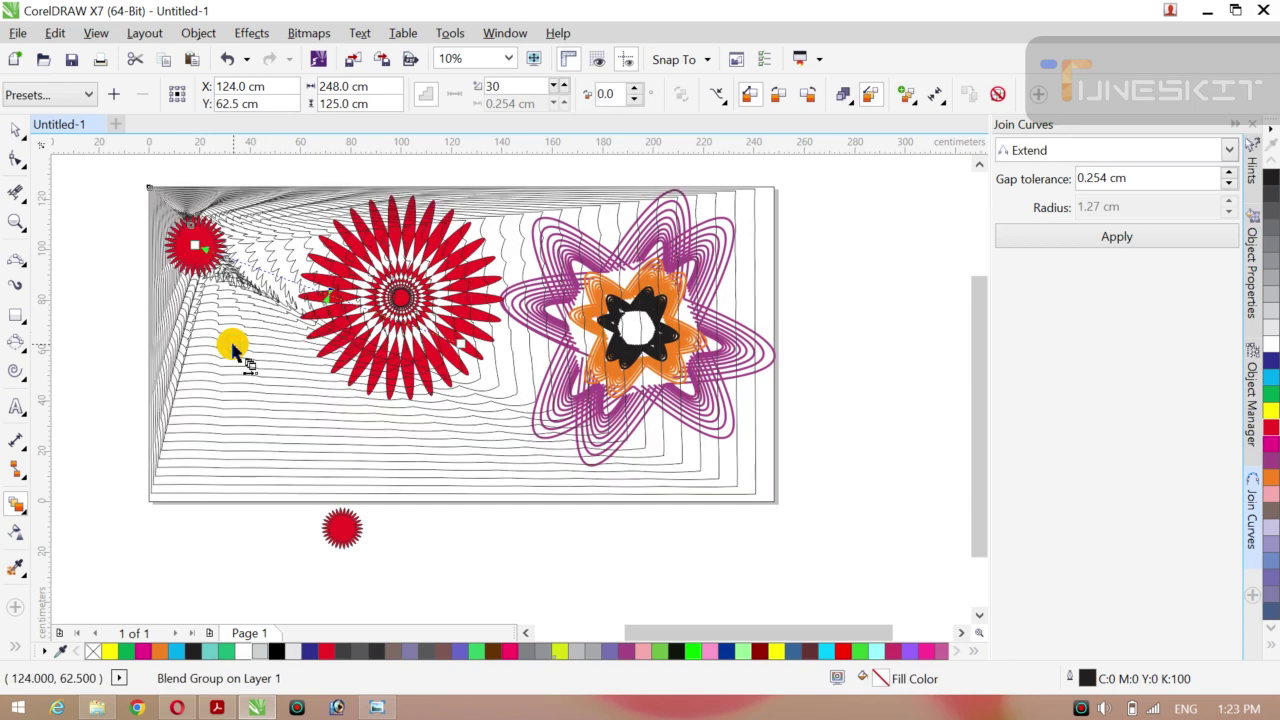
{"action": "key", "text": "ctrl+z"}
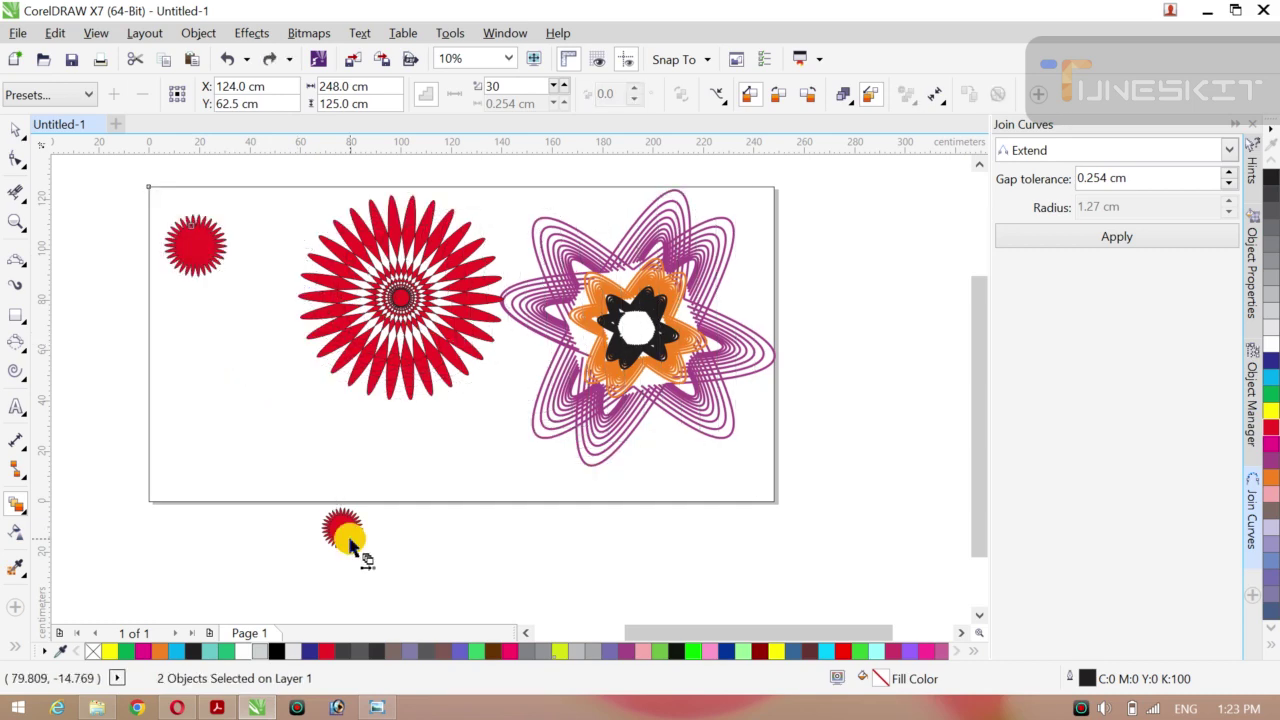
{"action": "left_click_drag", "start_coordinate": [340, 537], "coordinate": [269, 451]}
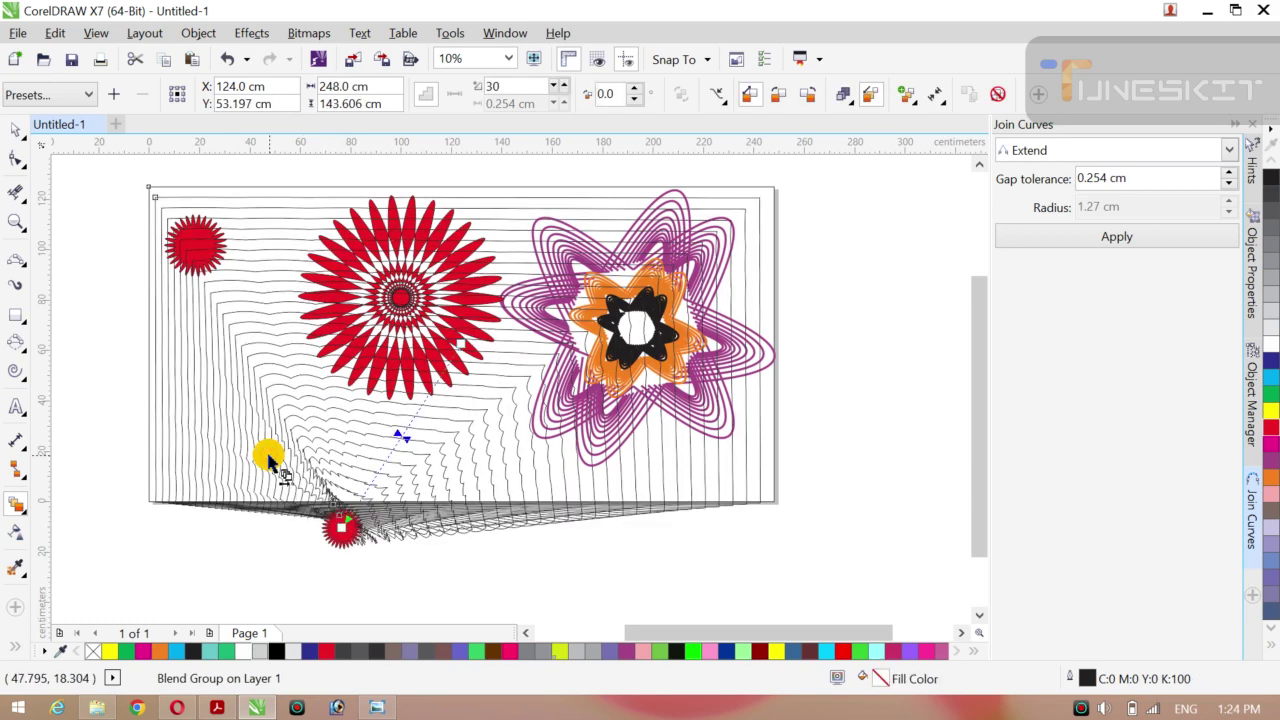
{"action": "key", "text": "ctrl+z"}
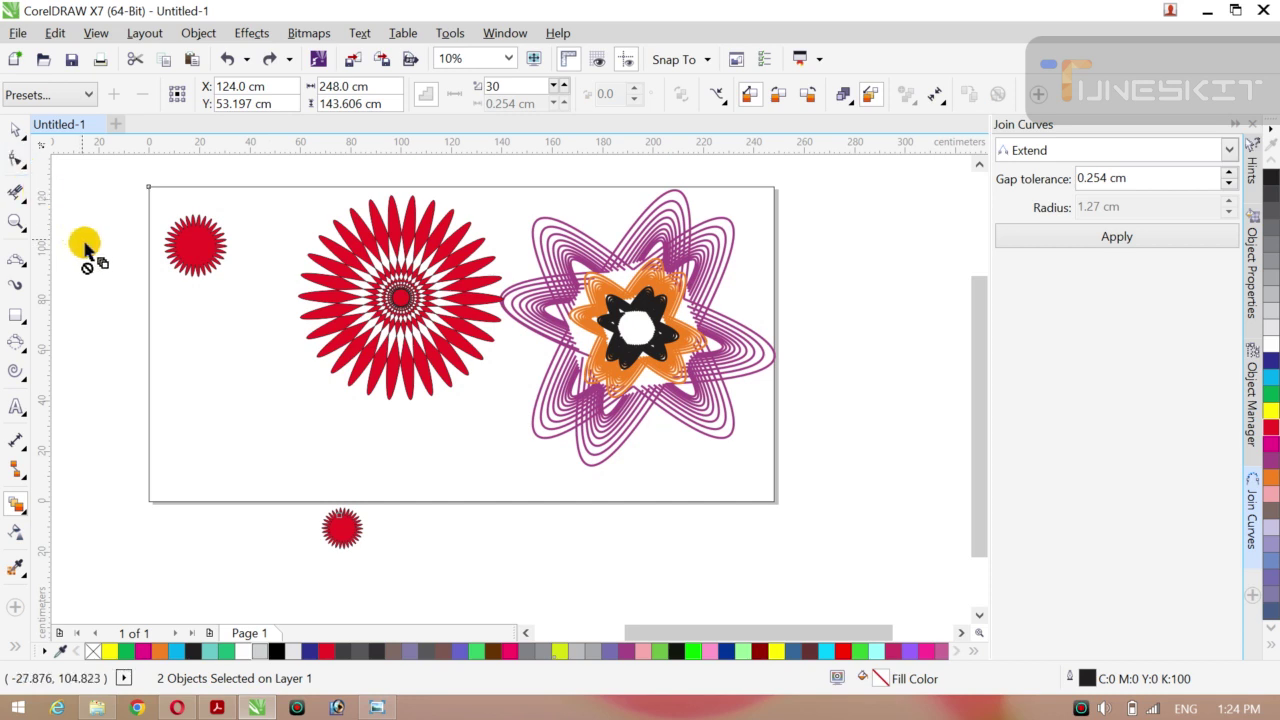
- Delete the page-sized rectangle together with the small red flower below the page
{"action": "left_click", "coordinate": [26, 143]}
{"action": "left_click", "coordinate": [49, 129]}
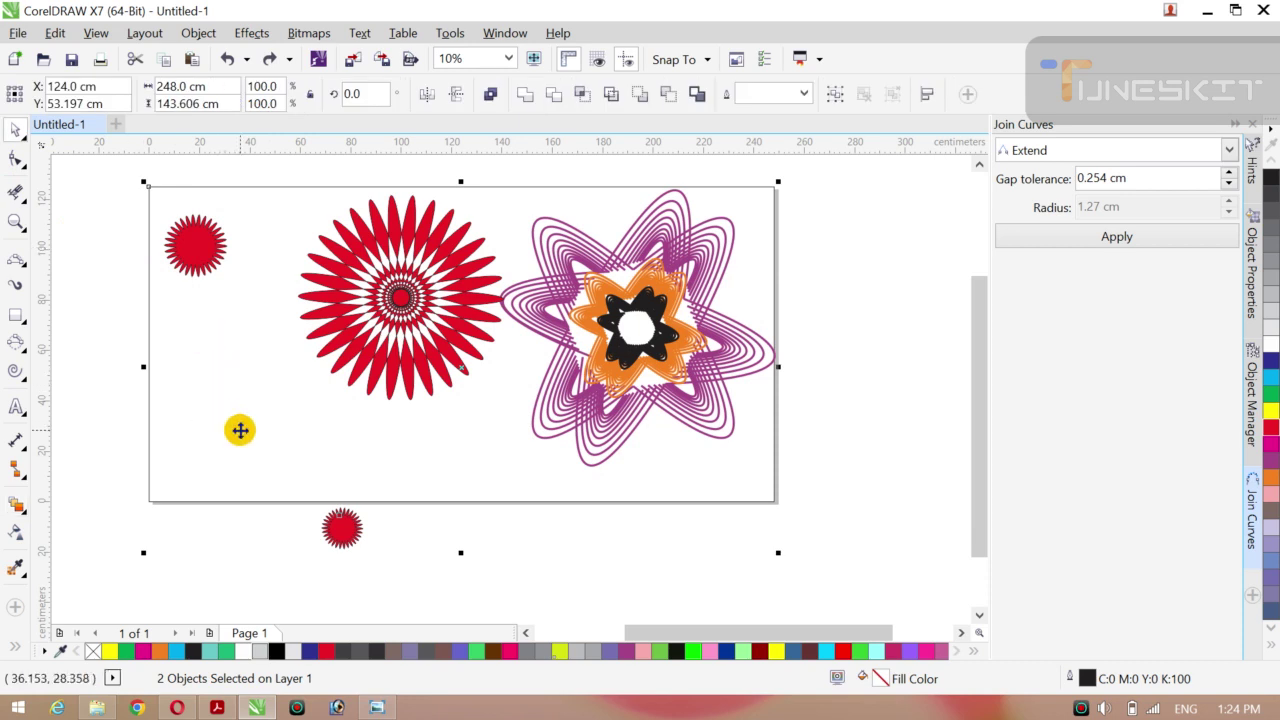
{"action": "key", "text": "Delete"}
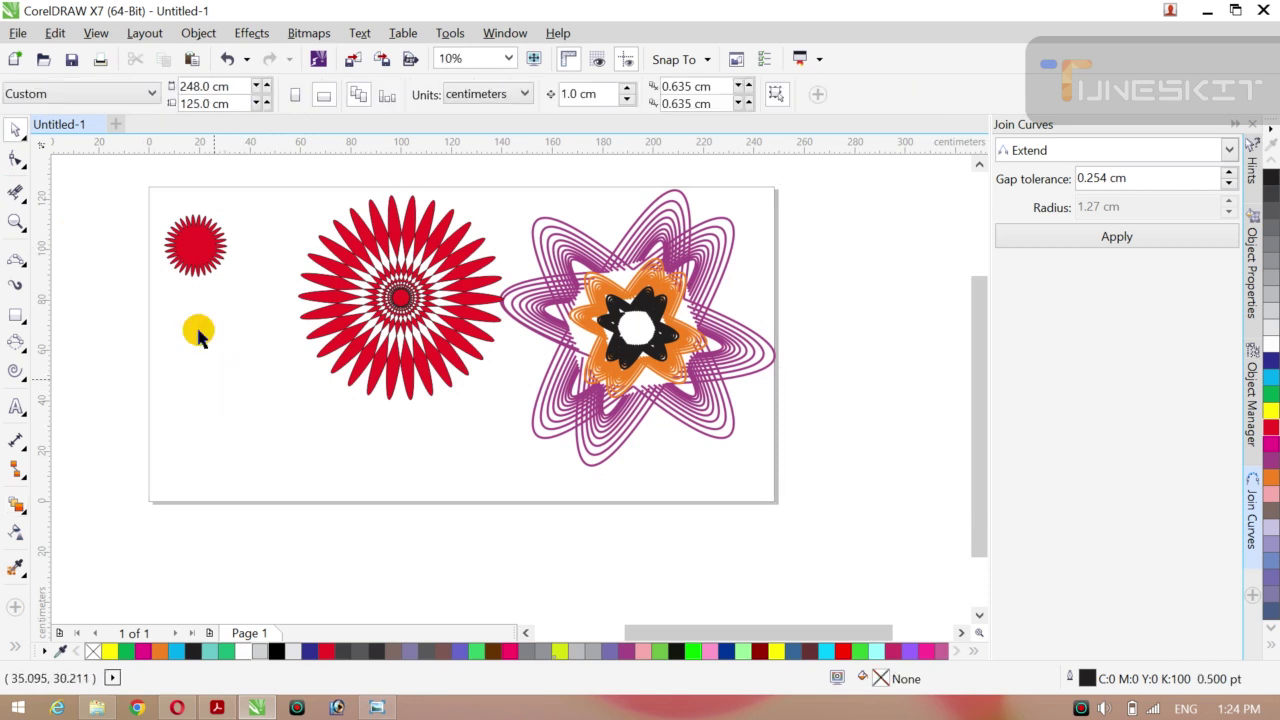
- Place a copy of the upper-left red flower below the page, scaled to about 12.1 × 12.1 cm, and deselect it
{"action": "left_click", "coordinate": [190, 265]}
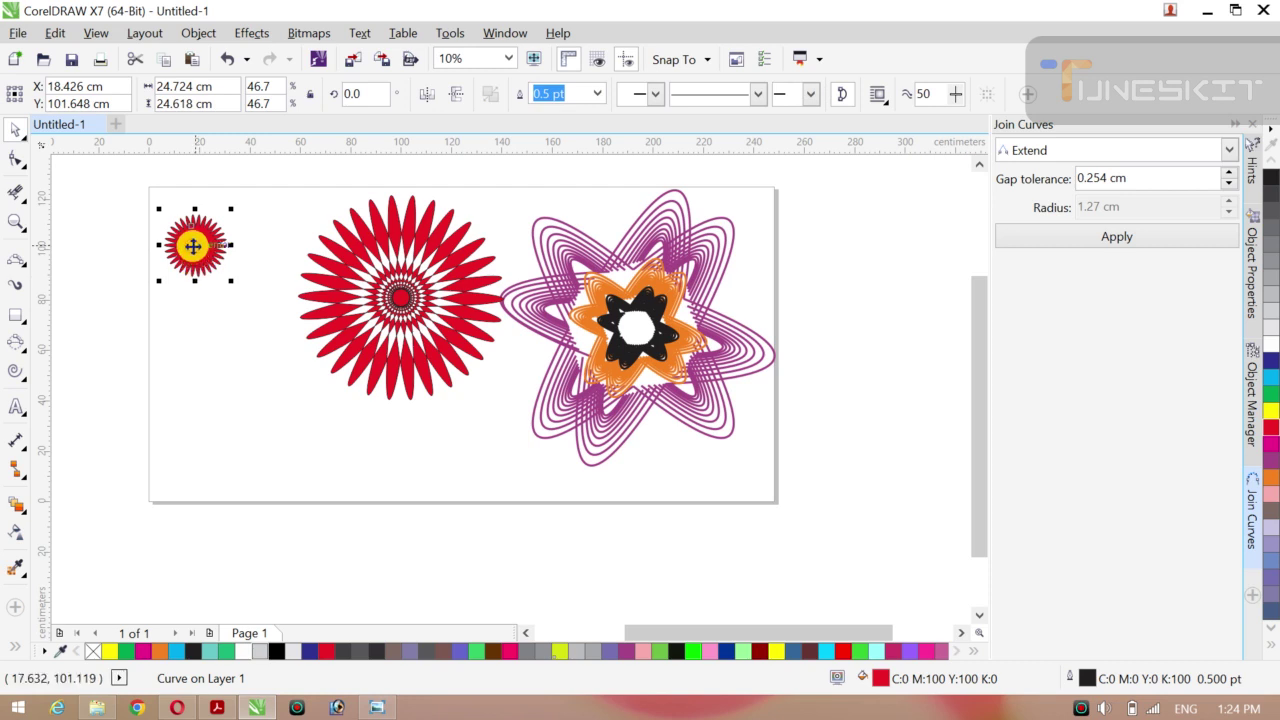
{"action": "left_click_drag", "start_coordinate": [191, 246], "coordinate": [289, 589]}
{"action": "left_click", "coordinate": [195, 541]}
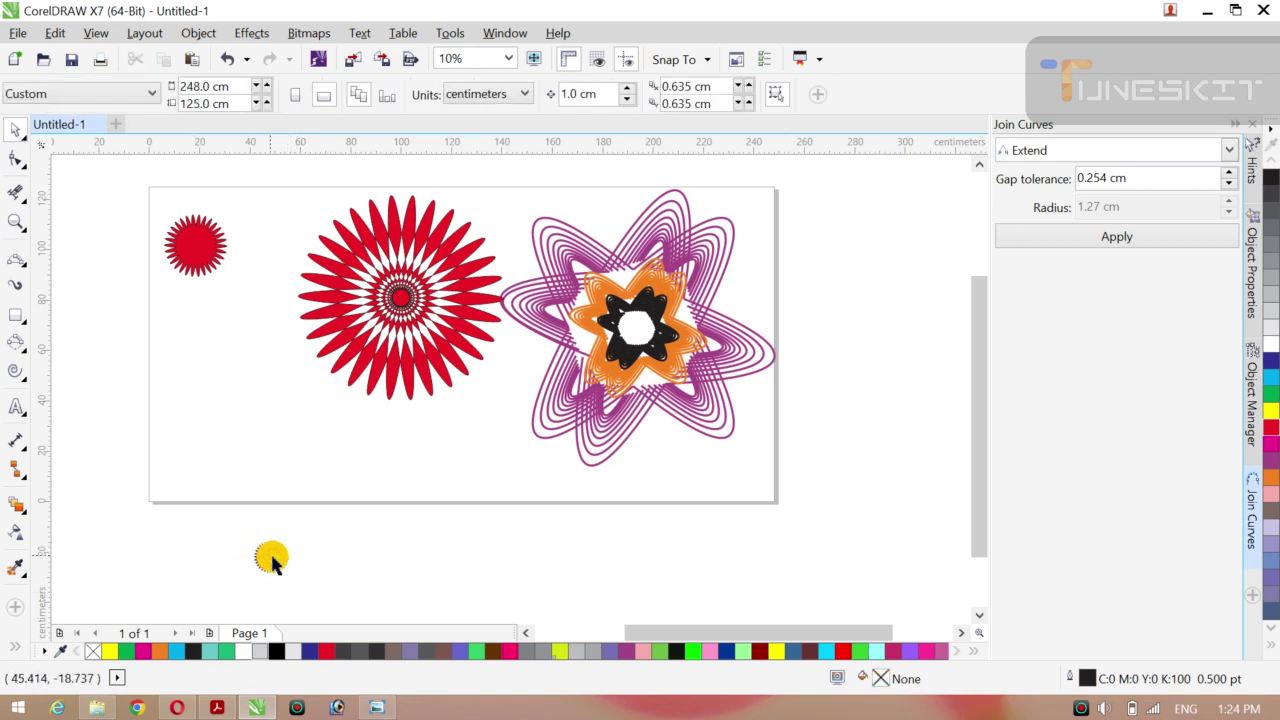
- Try a blue C:100 M:100 fill on the small flower below the page
{"action": "left_click", "coordinate": [274, 563]}
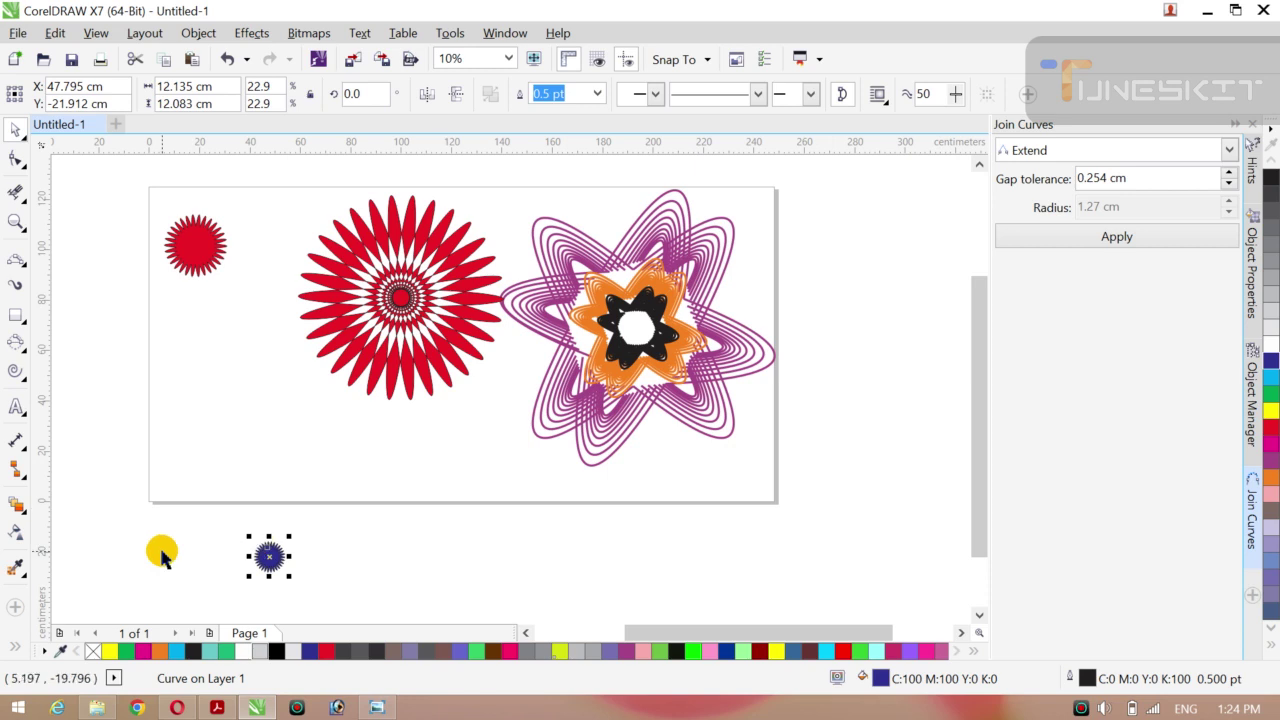
{"action": "left_click", "coordinate": [261, 559]}
{"action": "left_click", "coordinate": [266, 558]}
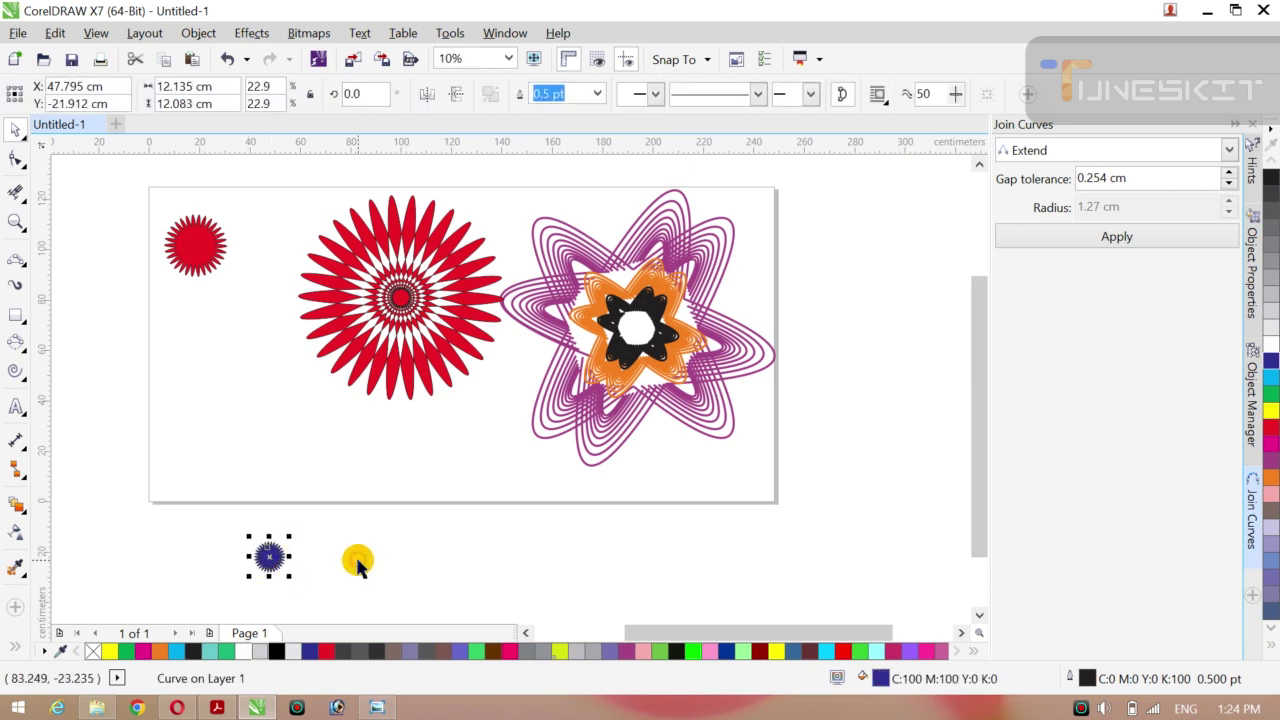
- Blend the small red flower below the page with the upper-left welded flower, using 24 blend steps
{"action": "left_click", "coordinate": [15, 510]}
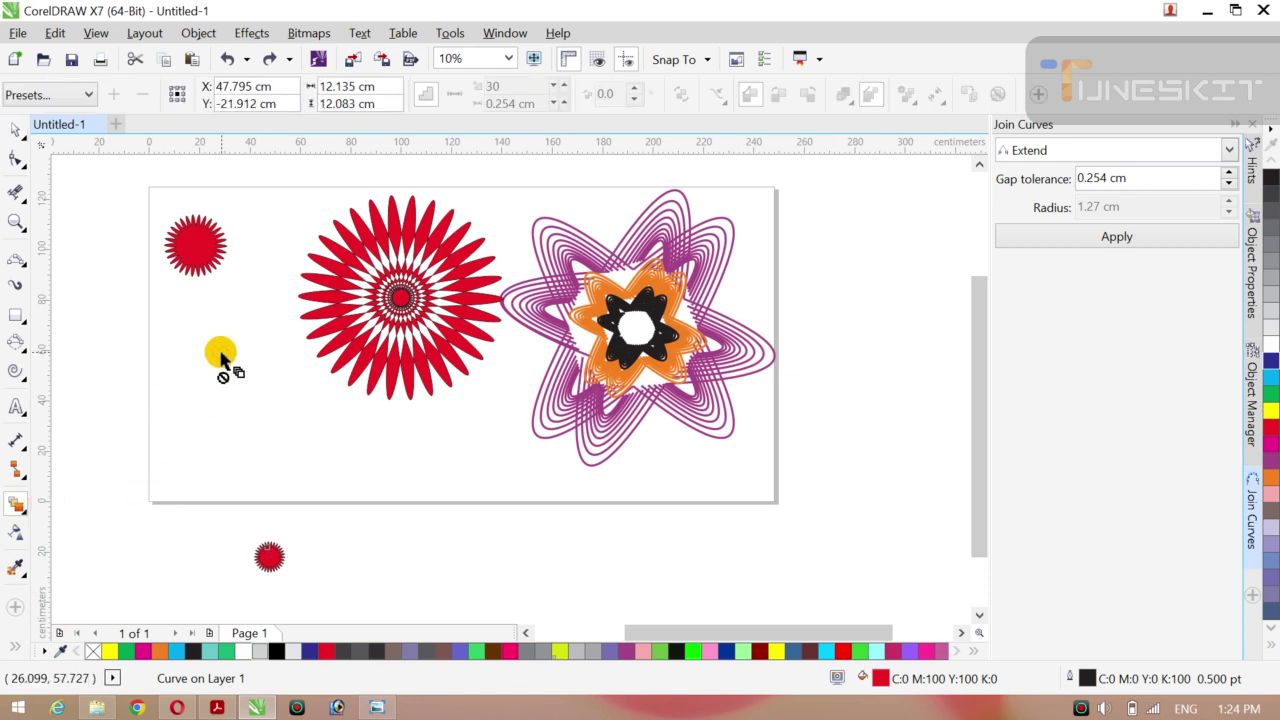
{"action": "left_click_drag", "start_coordinate": [266, 570], "coordinate": [199, 268]}
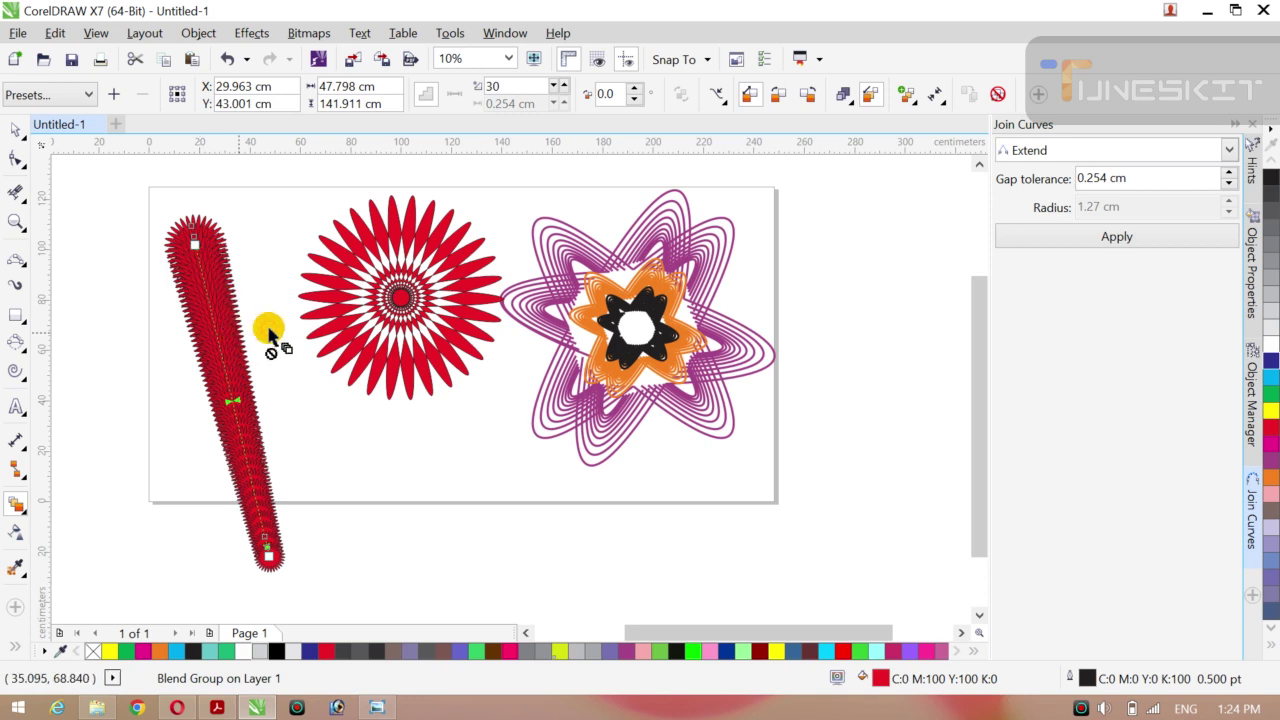
{"action": "left_click", "coordinate": [556, 95]}
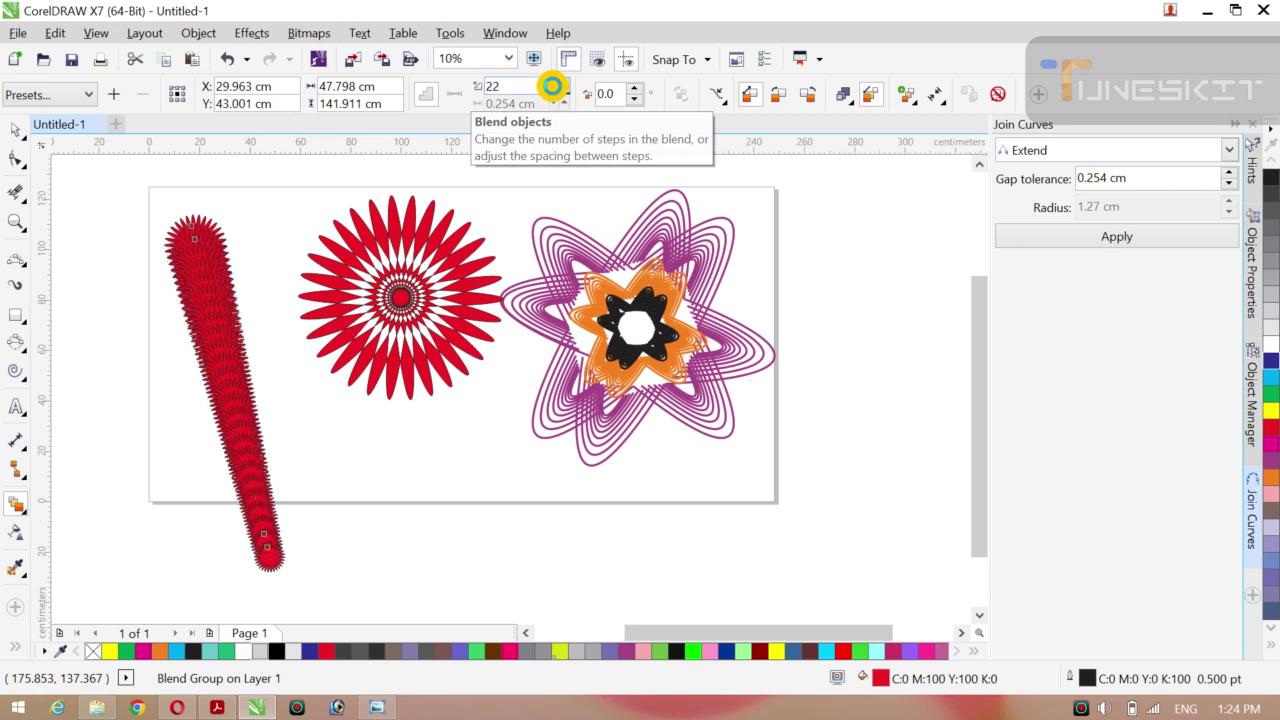
{"action": "left_click", "coordinate": [552, 90]}
{"action": "left_click", "coordinate": [552, 90]}
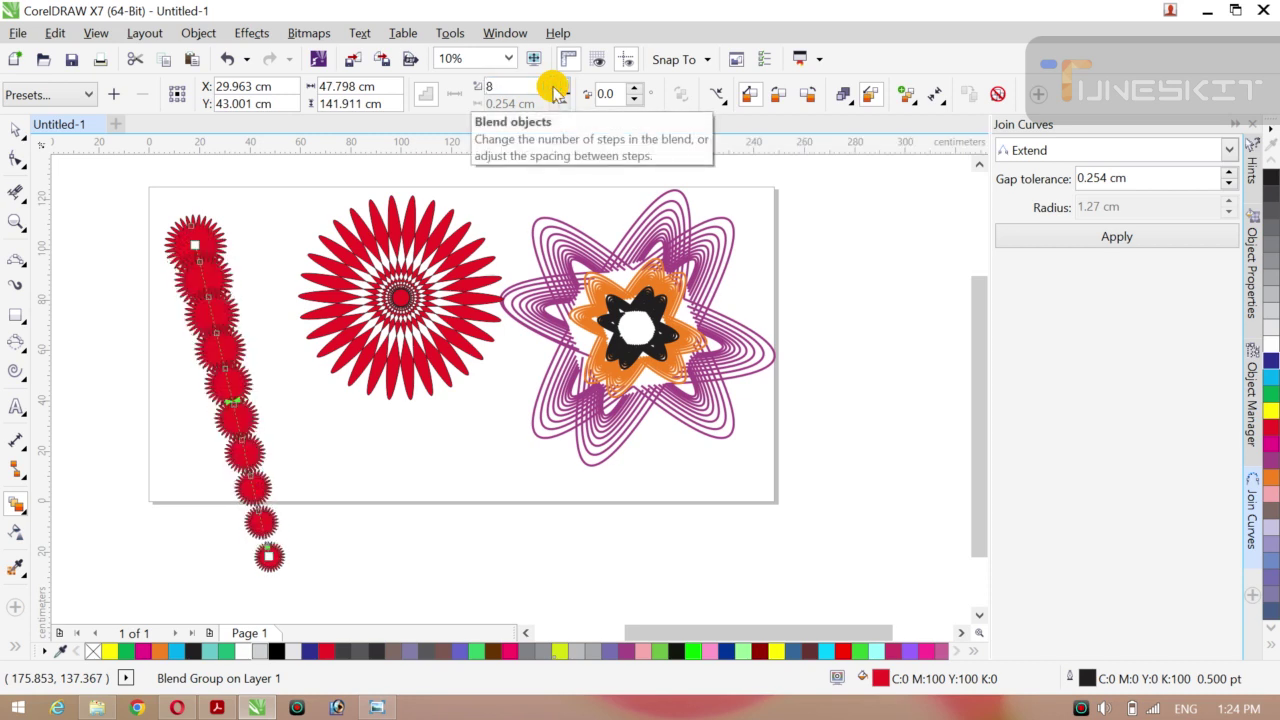
{"action": "left_click", "coordinate": [556, 84]}
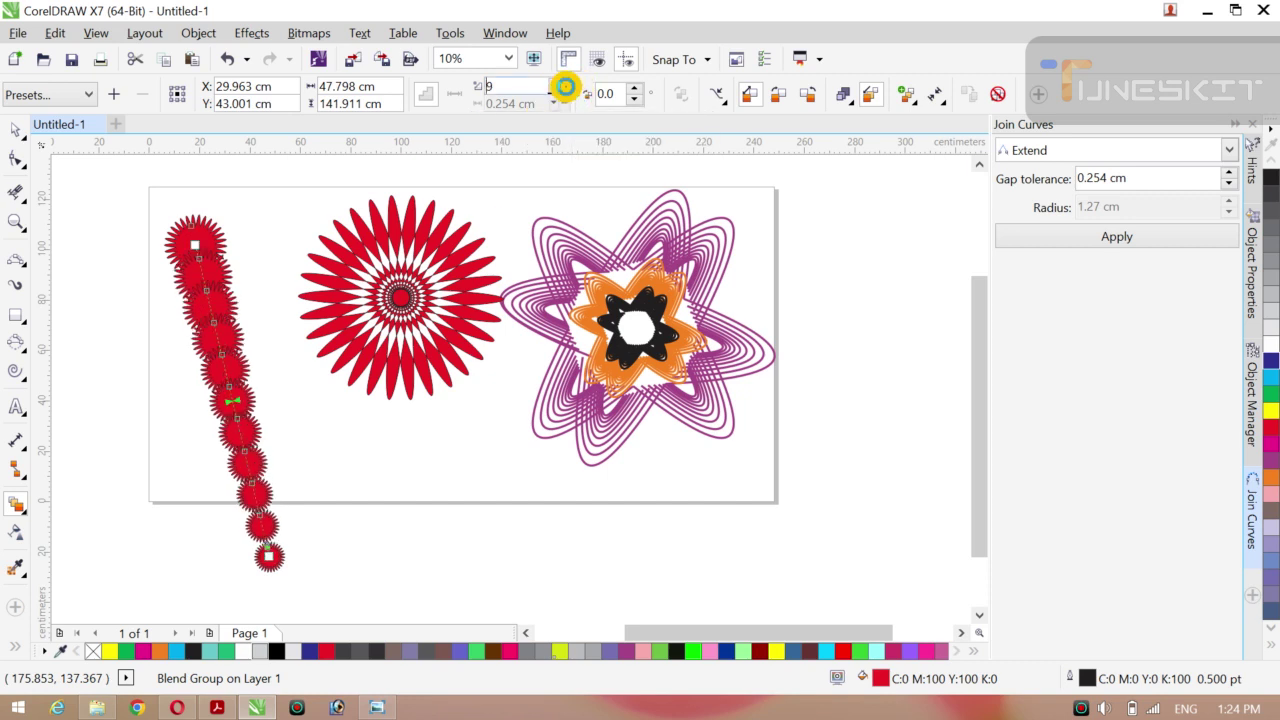
{"action": "left_click", "coordinate": [565, 86]}
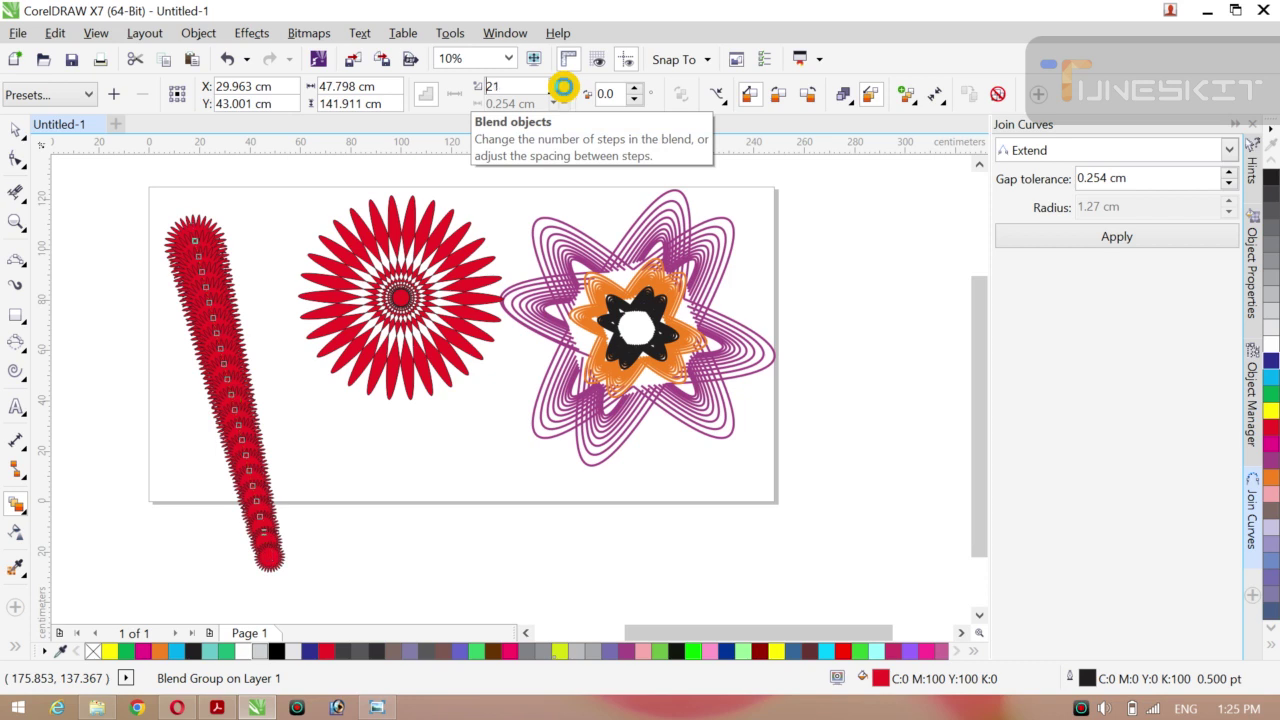
{"action": "left_click", "coordinate": [563, 87]}
{"action": "left_click", "coordinate": [563, 87]}
{"action": "left_click", "coordinate": [563, 87]}
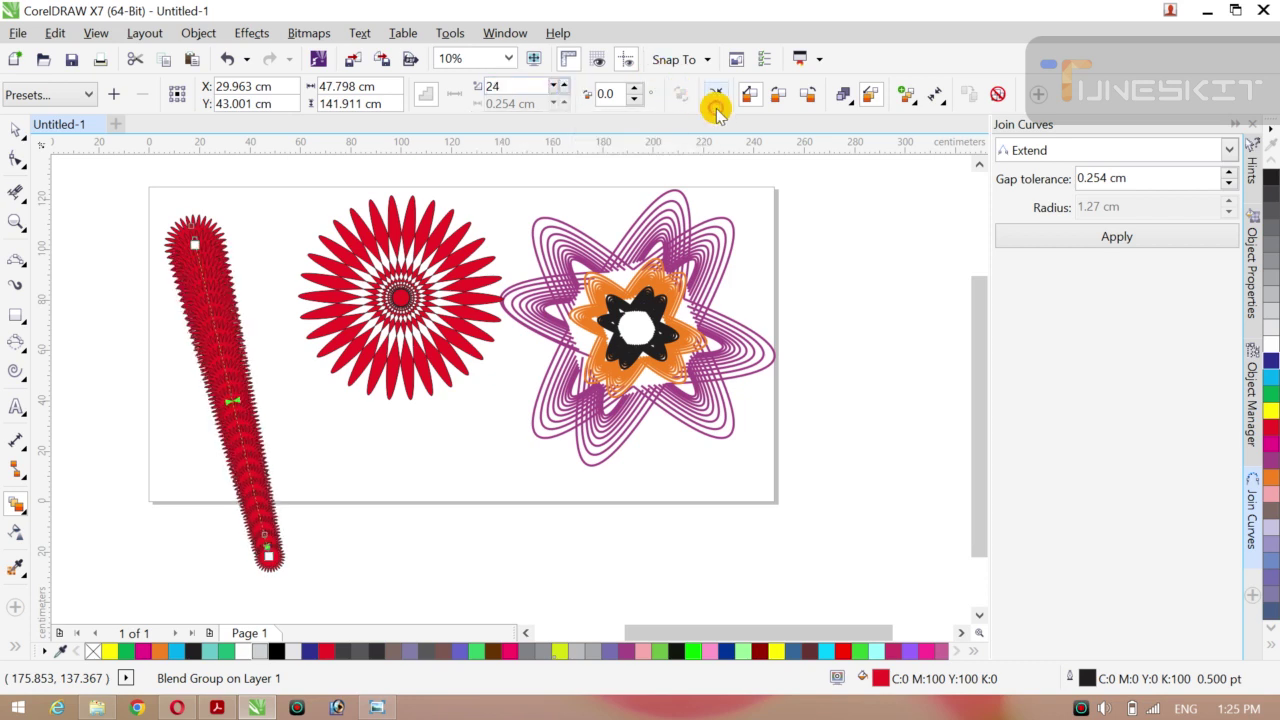
- Change the flower blend's colour progression to counterclockwise so it runs through the rainbow colours
{"action": "left_click", "coordinate": [769, 94]}
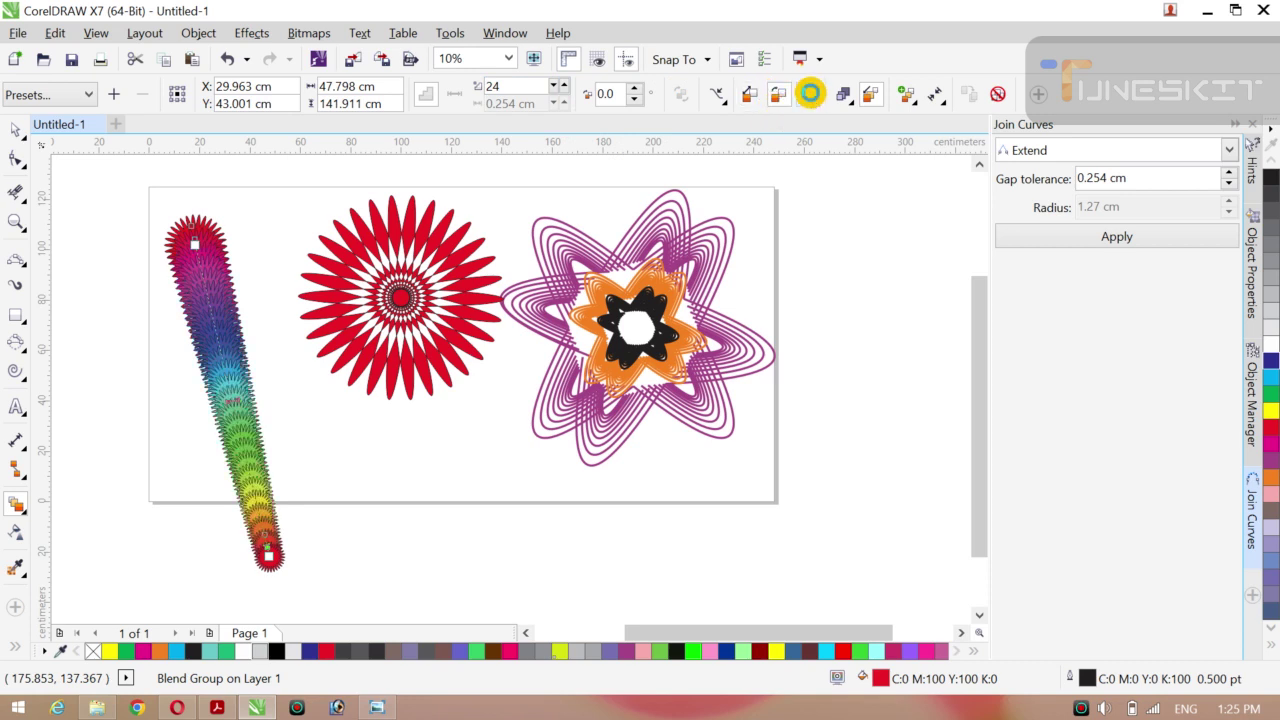
{"action": "left_click", "coordinate": [810, 93]}
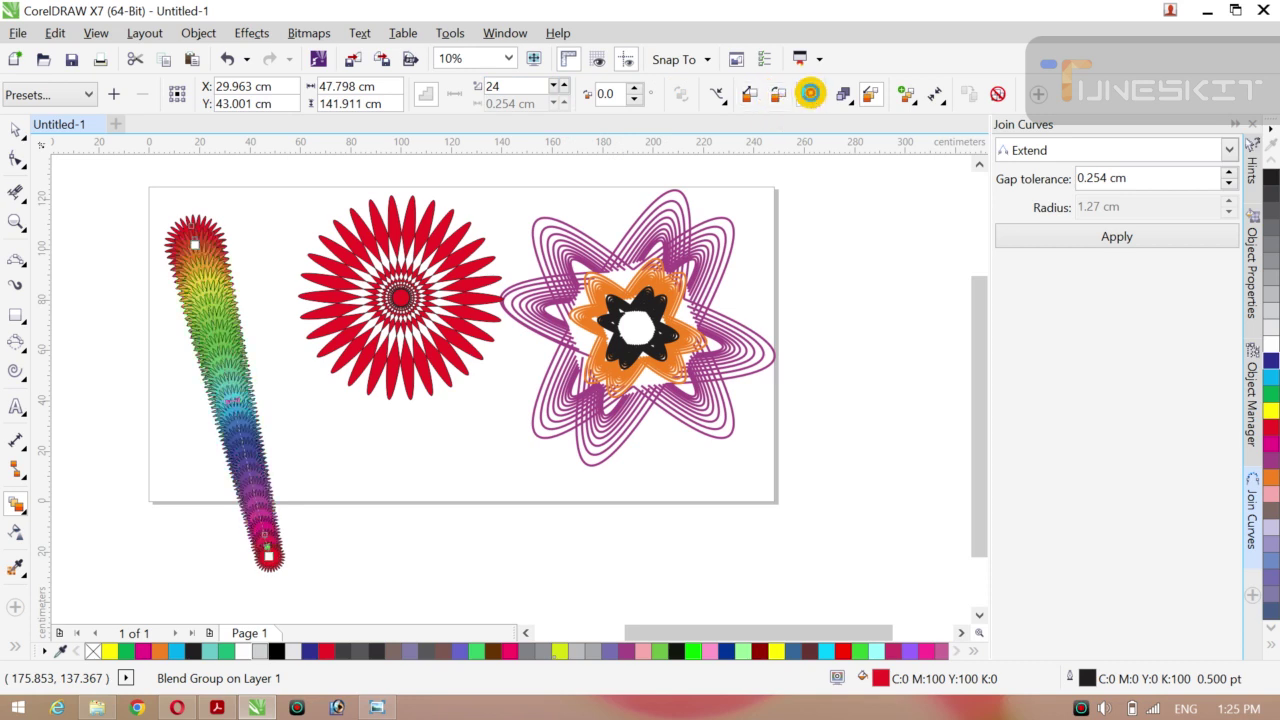
- Set the flower blend's direction to 155° and apply the loop effect to the blend
{"action": "left_click", "coordinate": [636, 89]}
{"action": "left_click", "coordinate": [636, 89]}
{"action": "left_click", "coordinate": [636, 89]}
{"action": "left_click", "coordinate": [636, 89]}
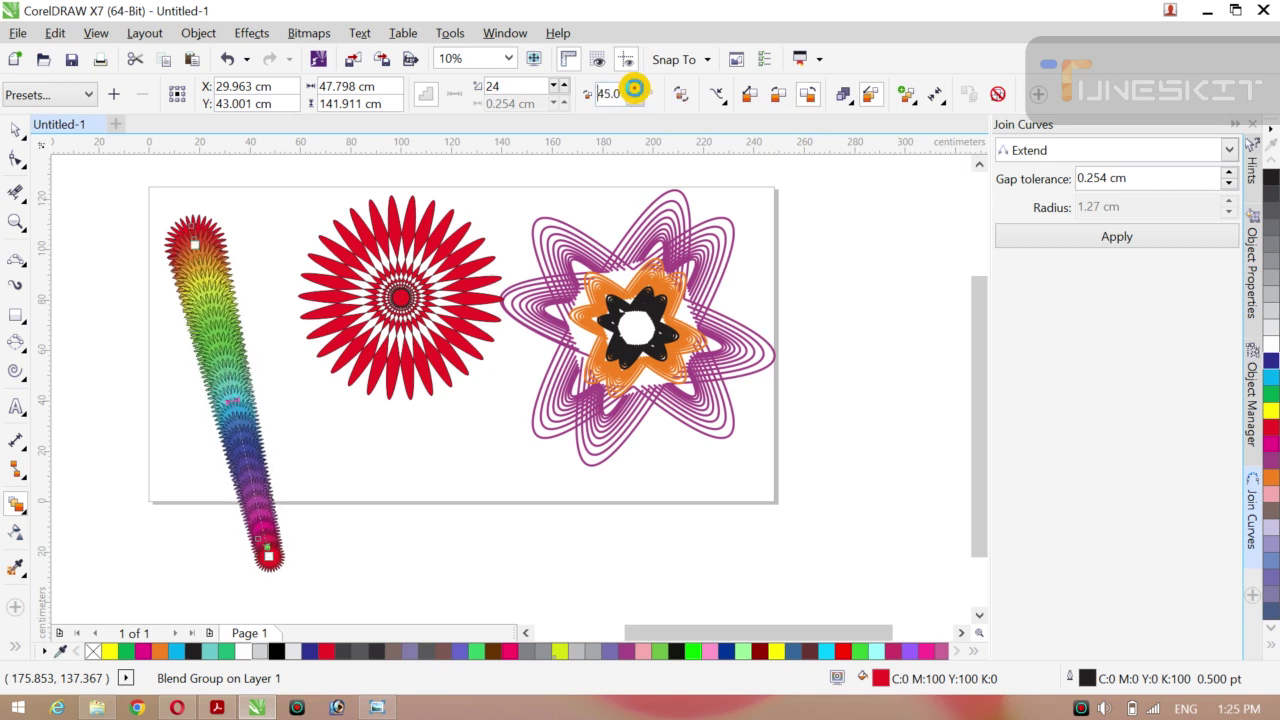
{"action": "left_click", "coordinate": [636, 89]}
{"action": "left_click", "coordinate": [636, 89]}
{"action": "left_click", "coordinate": [636, 89]}
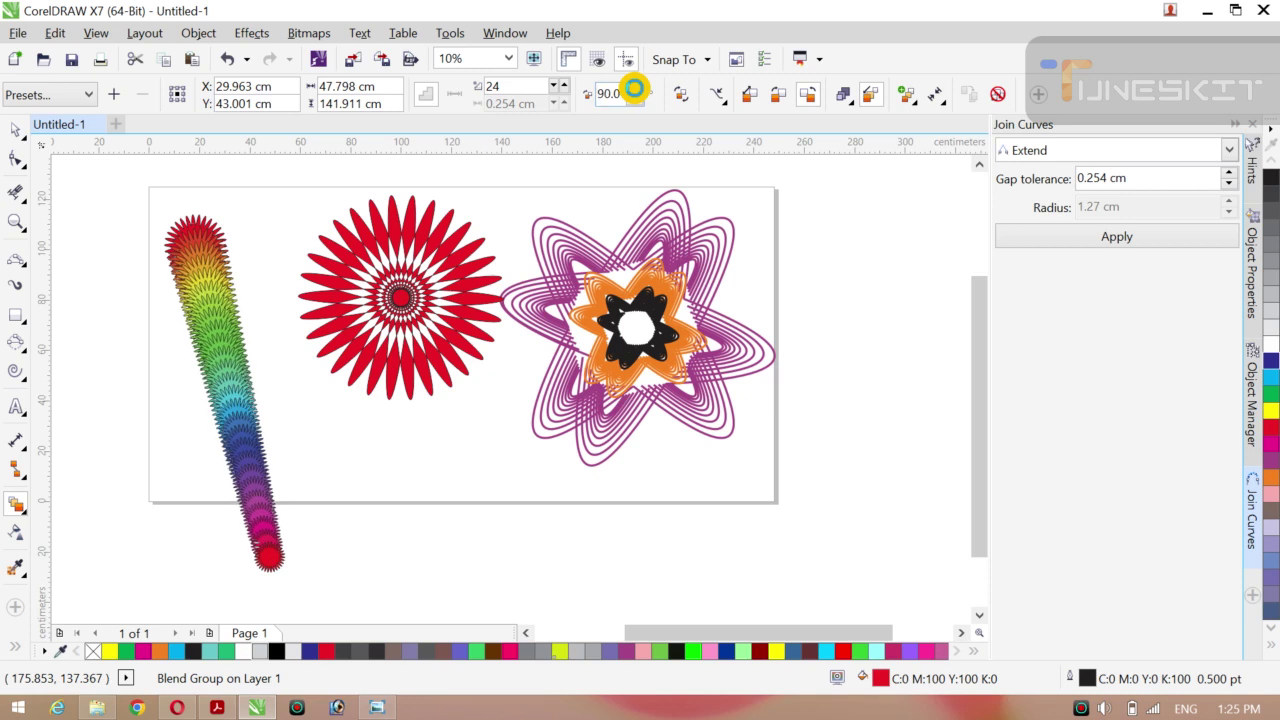
{"action": "left_click", "coordinate": [636, 89]}
{"action": "left_click", "coordinate": [636, 89]}
{"action": "left_click", "coordinate": [636, 89]}
{"action": "left_click", "coordinate": [636, 89]}
{"action": "left_click", "coordinate": [636, 89]}
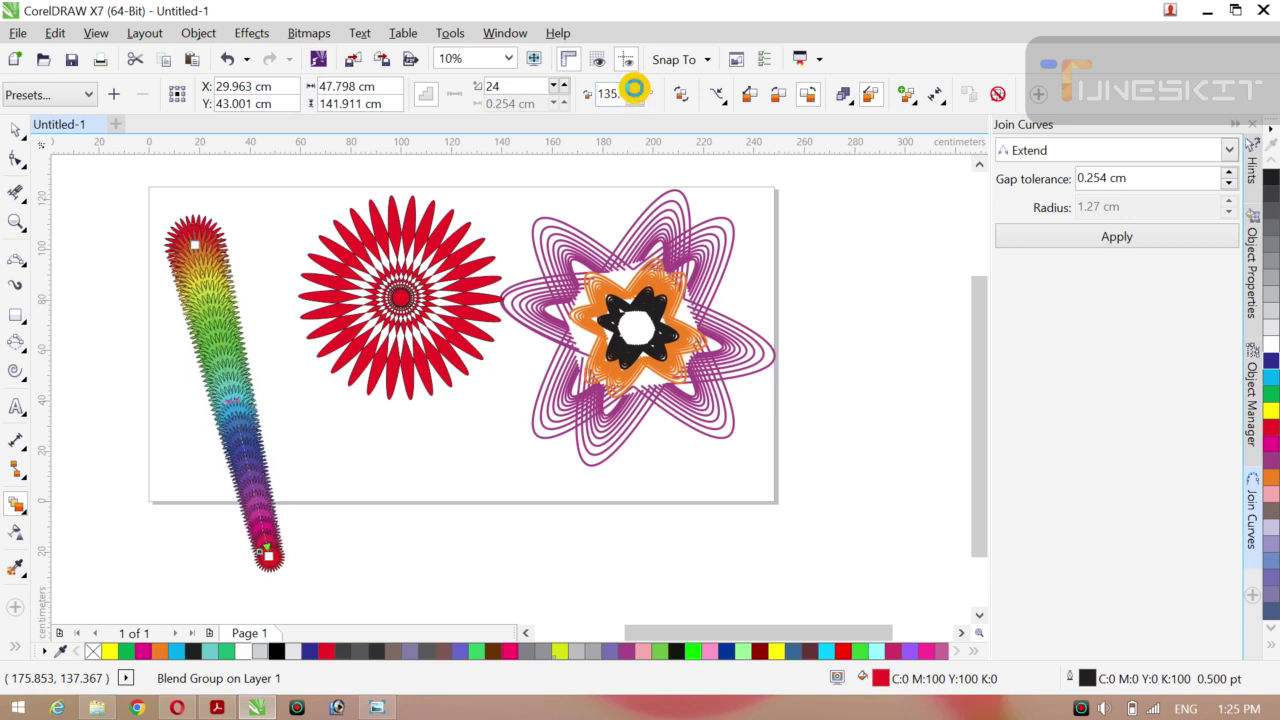
{"action": "left_click", "coordinate": [636, 89]}
{"action": "left_click", "coordinate": [634, 89]}
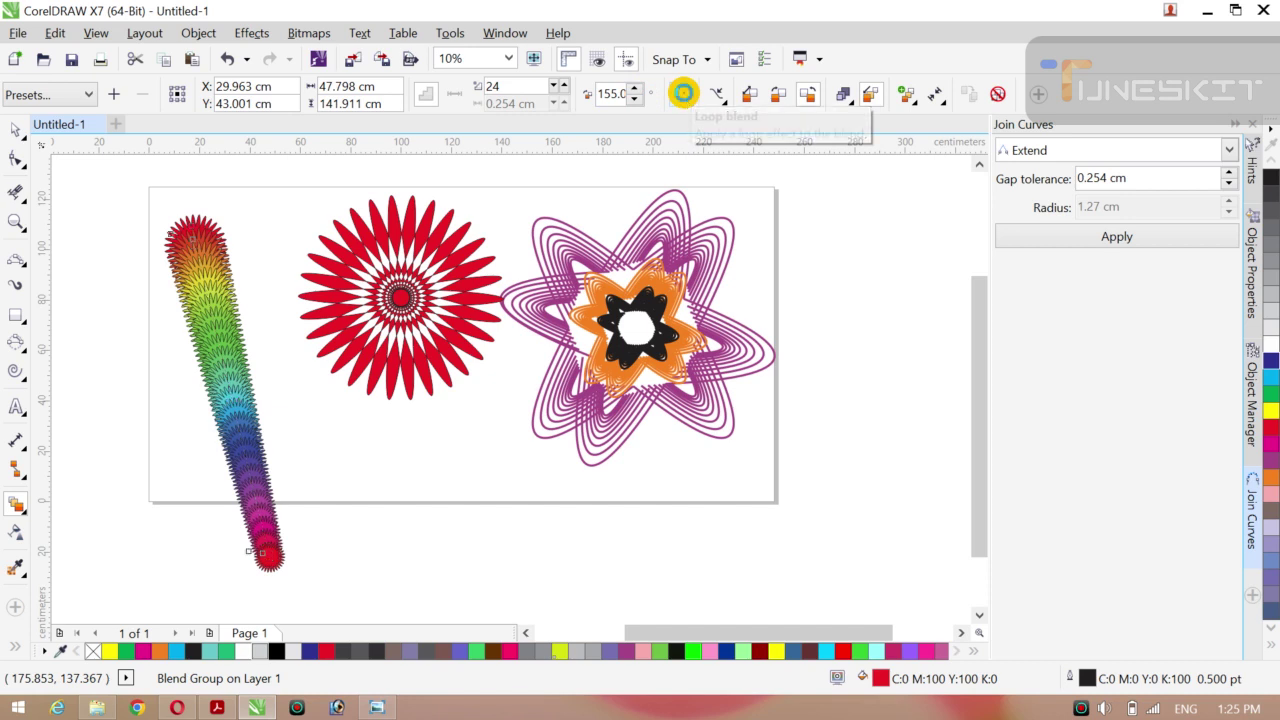
{"action": "left_click", "coordinate": [685, 96]}
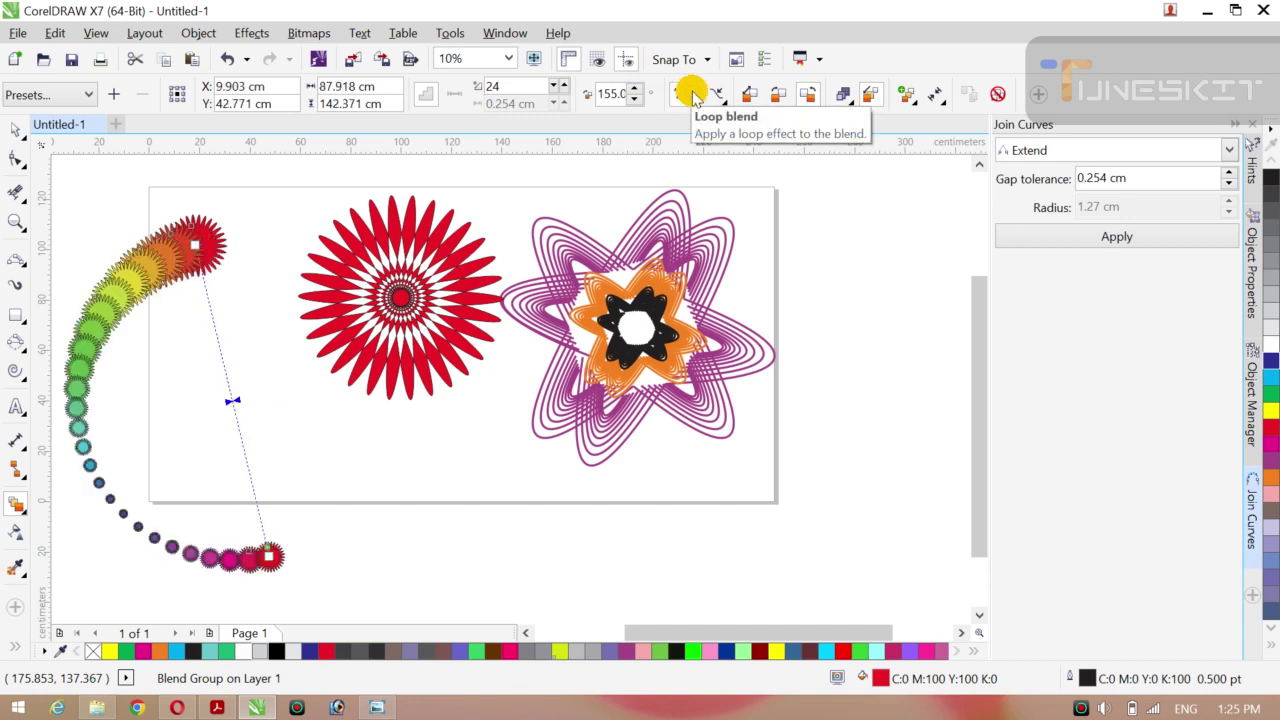
- Remove the loop effect from the rainbow flower blend and set its blend direction to 165°
{"action": "left_click", "coordinate": [686, 98]}
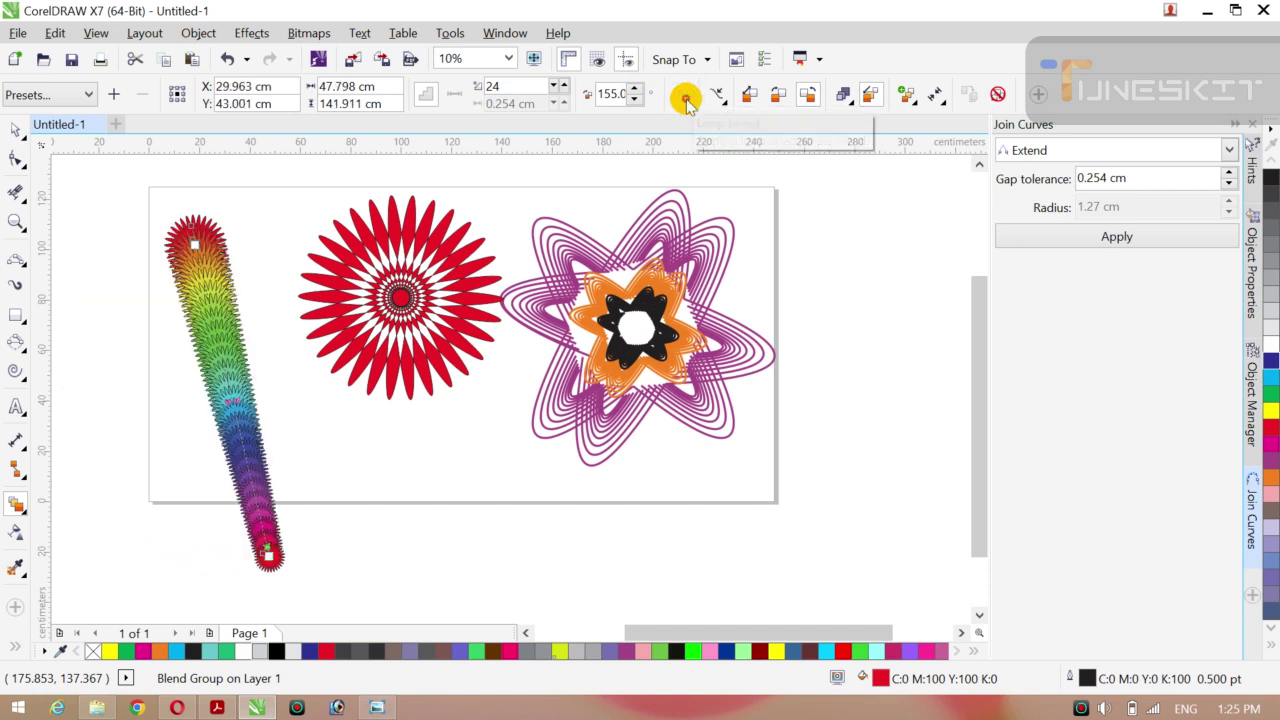
{"action": "left_click", "coordinate": [678, 95]}
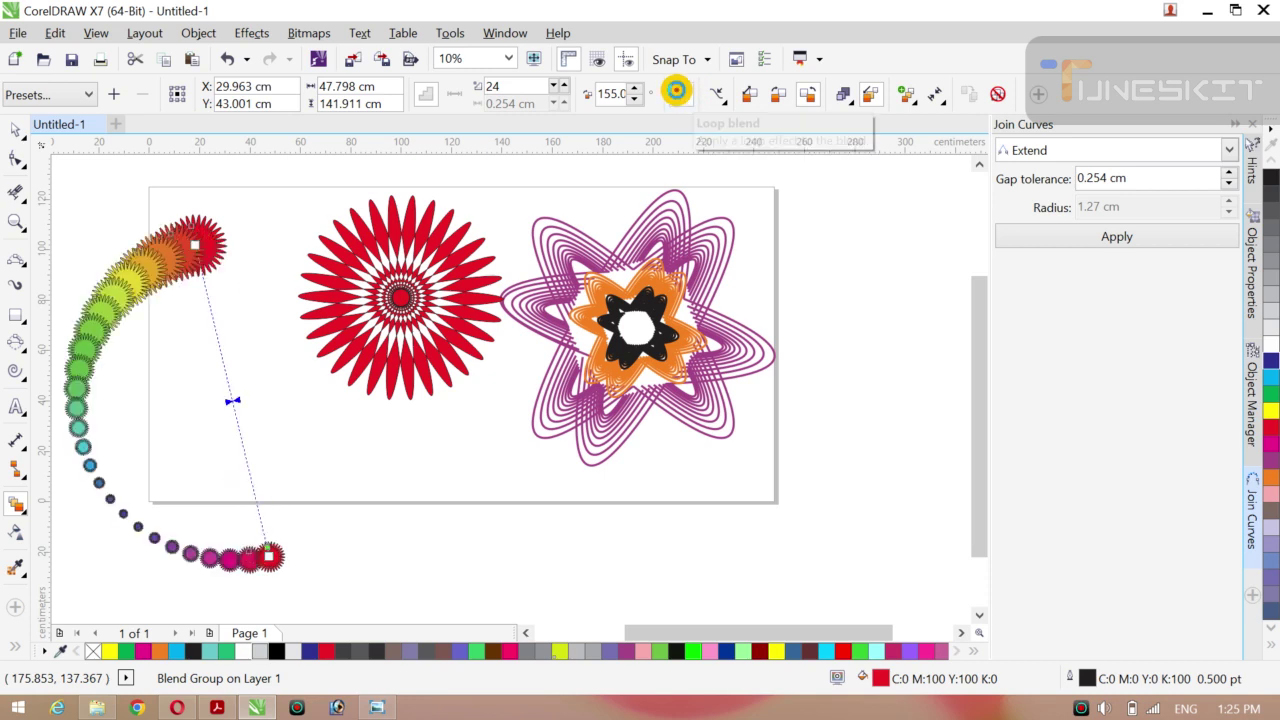
{"action": "left_click", "coordinate": [678, 95]}
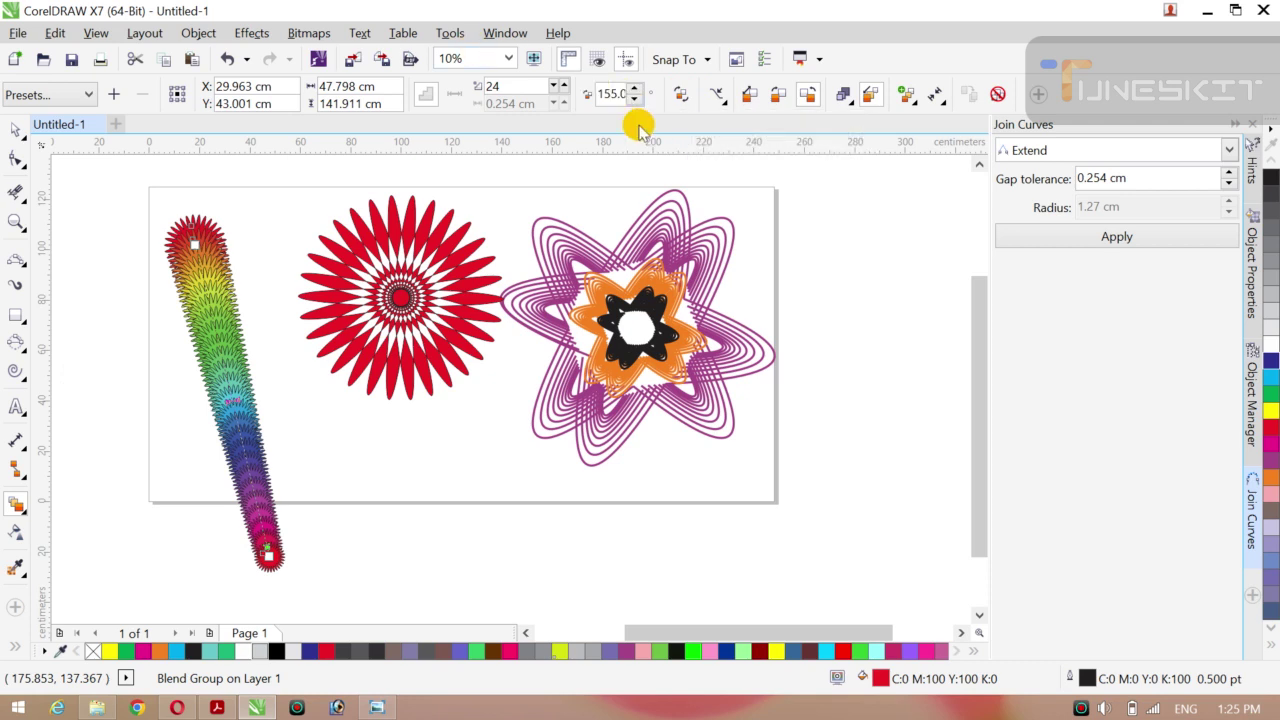
{"action": "left_click", "coordinate": [631, 88]}
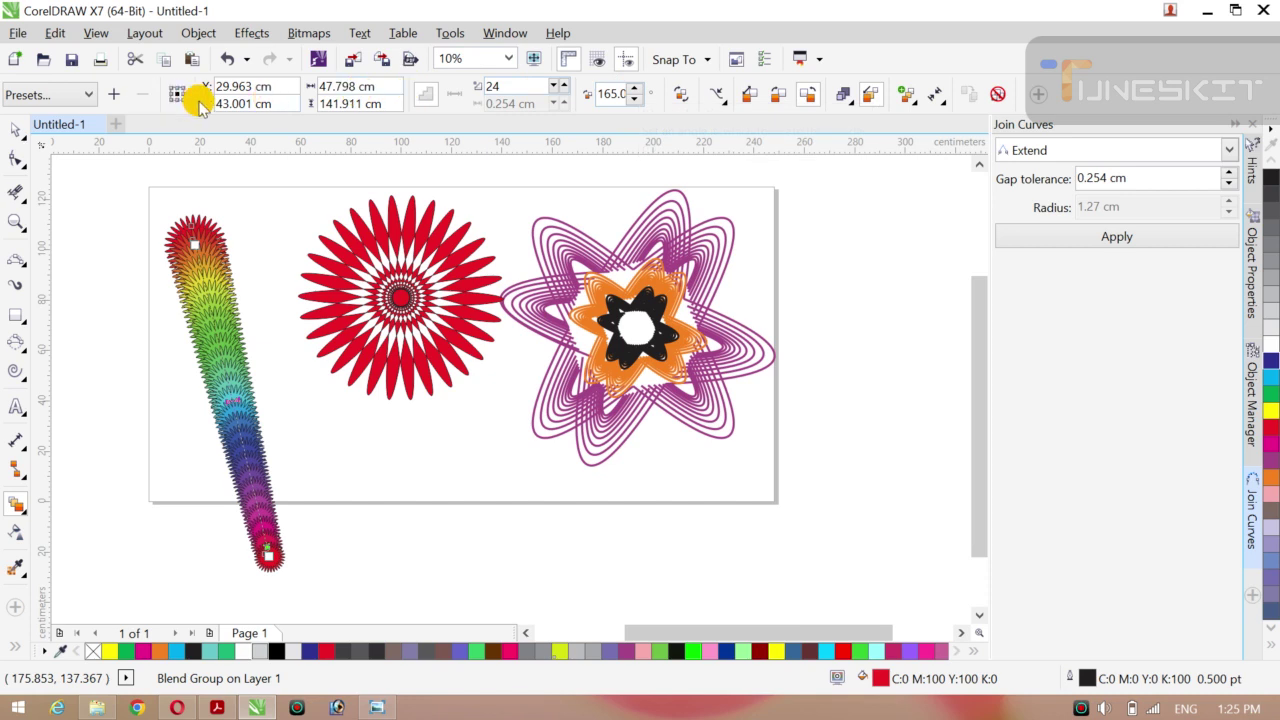
- Try the Loop Blend preset on the rainbow flower blend, and undo it
{"action": "left_click", "coordinate": [85, 96]}
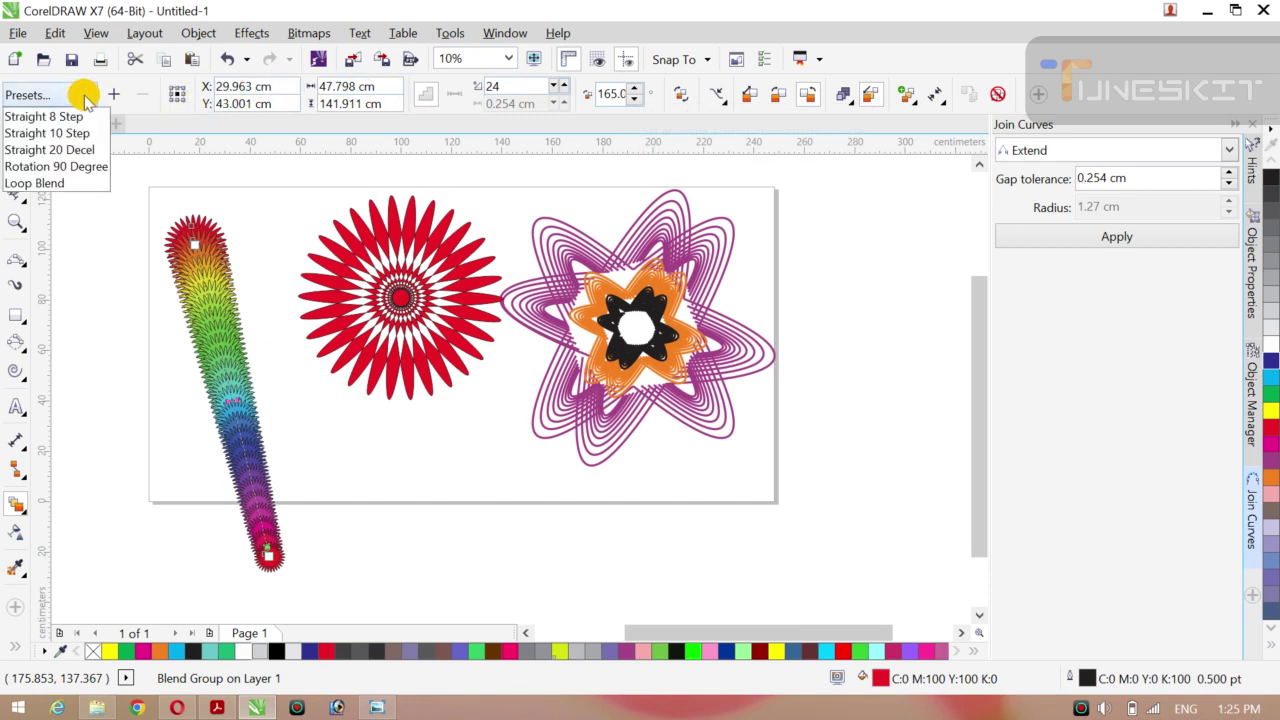
{"action": "left_click", "coordinate": [70, 183]}
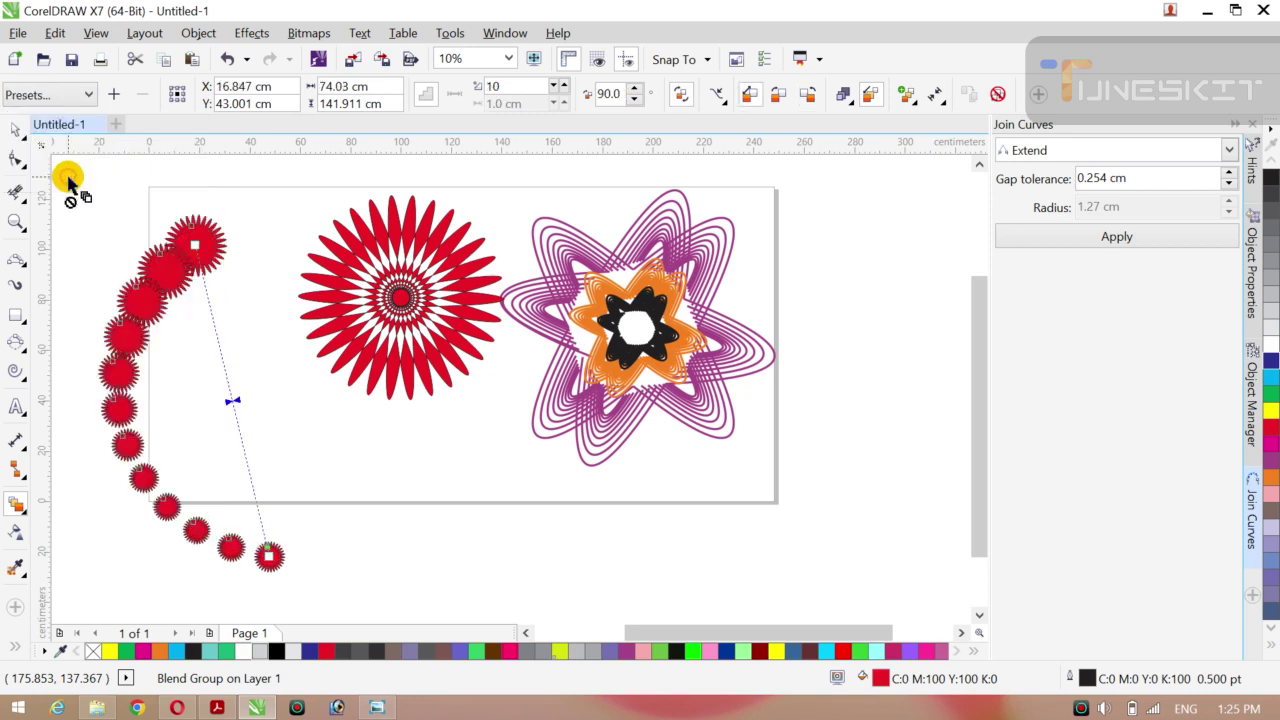
{"action": "key", "text": "ctrl+z"}
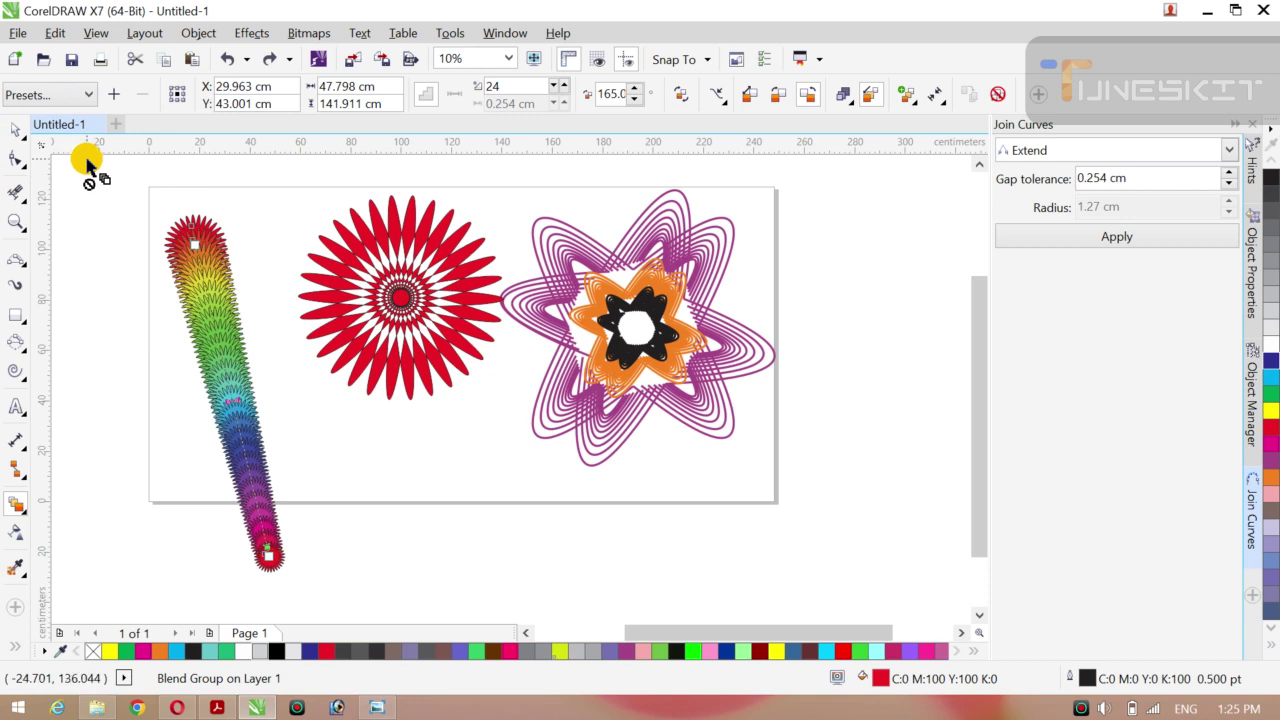
- Rotate the rainbow flower blend to a nearly horizontal, gently sloping position, with its large flower at the lower right end
{"action": "left_click", "coordinate": [25, 143]}
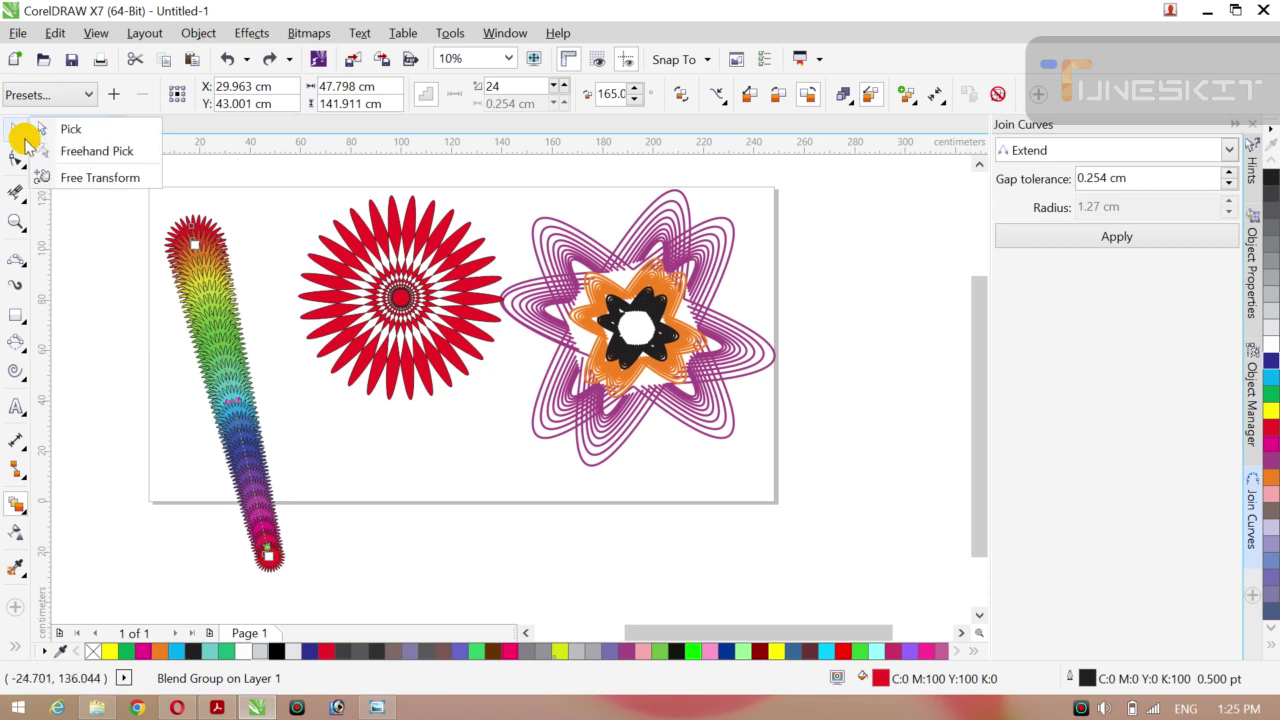
{"action": "left_click", "coordinate": [46, 128]}
{"action": "left_click", "coordinate": [85, 200]}
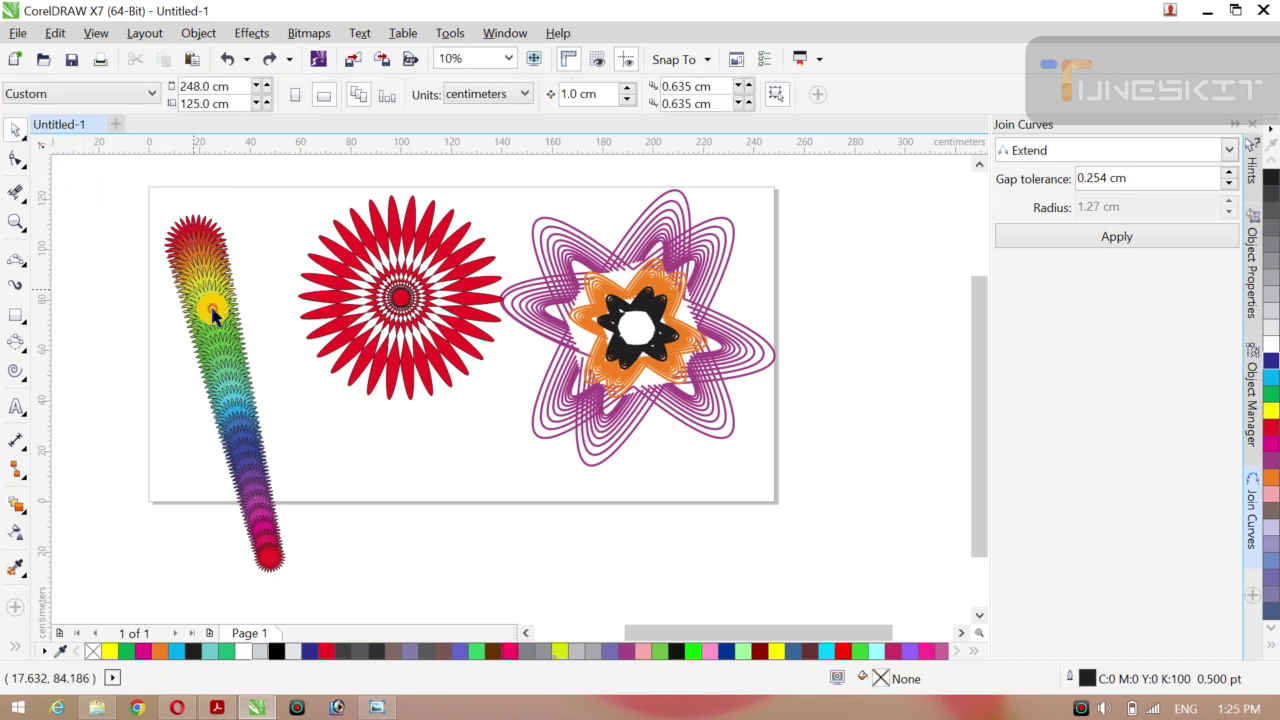
{"action": "left_click", "coordinate": [223, 330]}
{"action": "left_click_drag", "start_coordinate": [228, 348], "coordinate": [233, 358]}
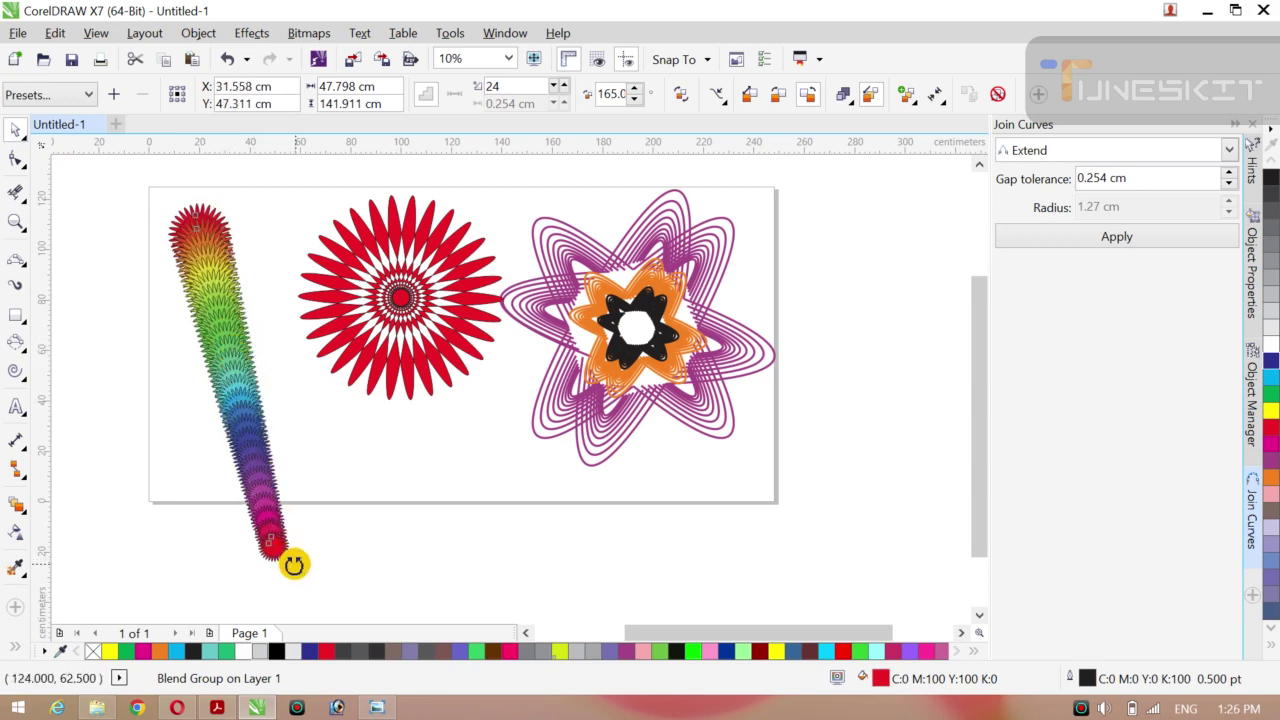
{"action": "left_click_drag", "start_coordinate": [293, 565], "coordinate": [378, 508]}
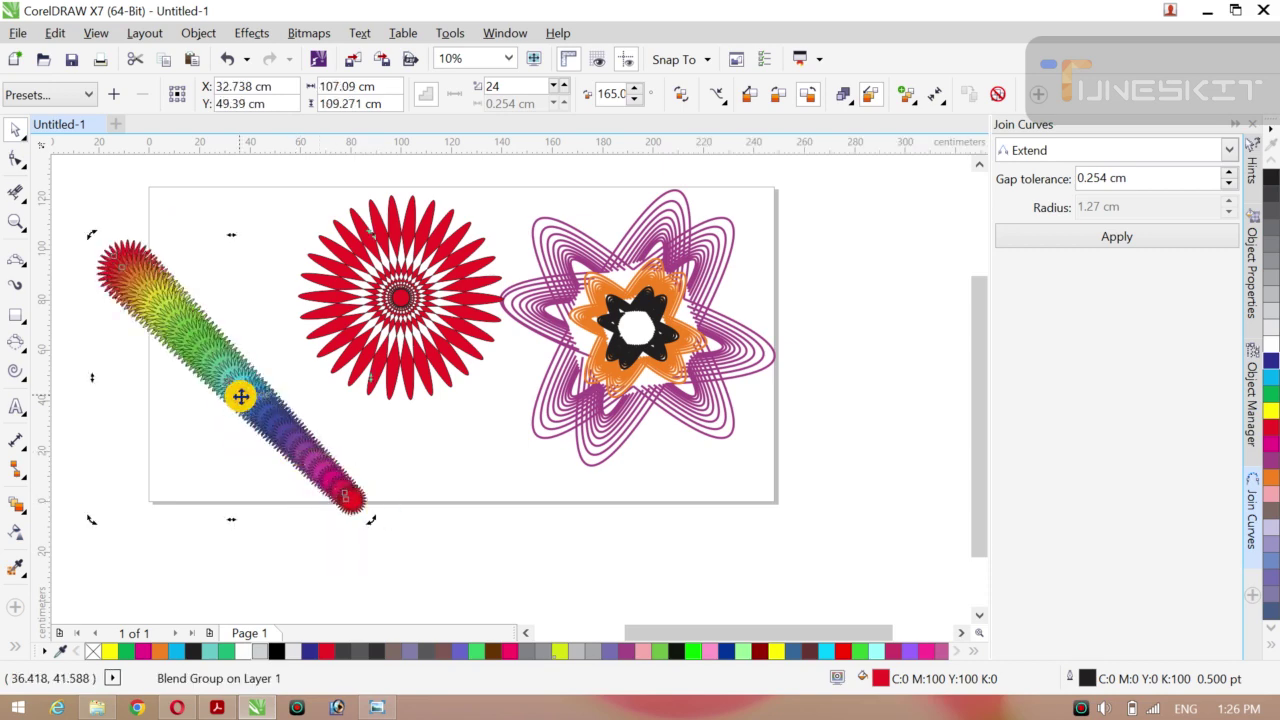
{"action": "mouse_move", "coordinate": [241, 397]}
{"action": "left_mouse_down"}
{"action": "mouse_move", "coordinate": [294, 403]}
{"action": "mouse_move", "coordinate": [257, 386]}
{"action": "left_mouse_up"}
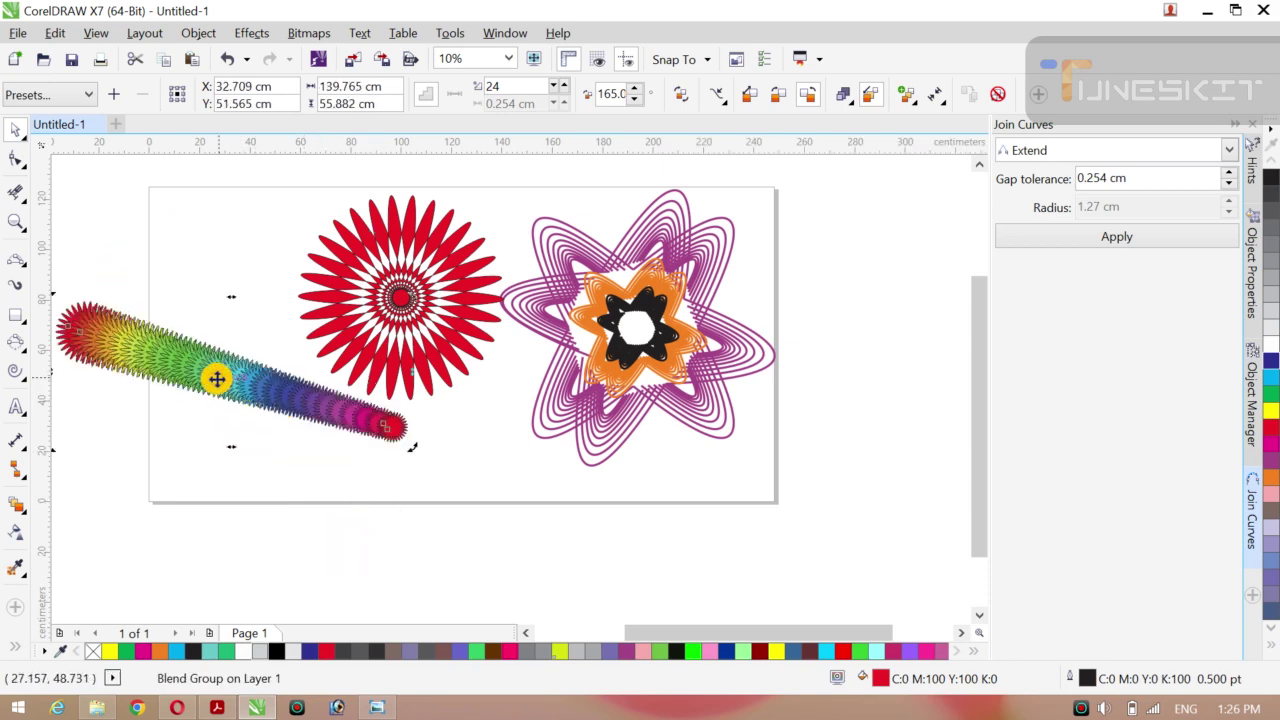
{"action": "left_click", "coordinate": [229, 382]}
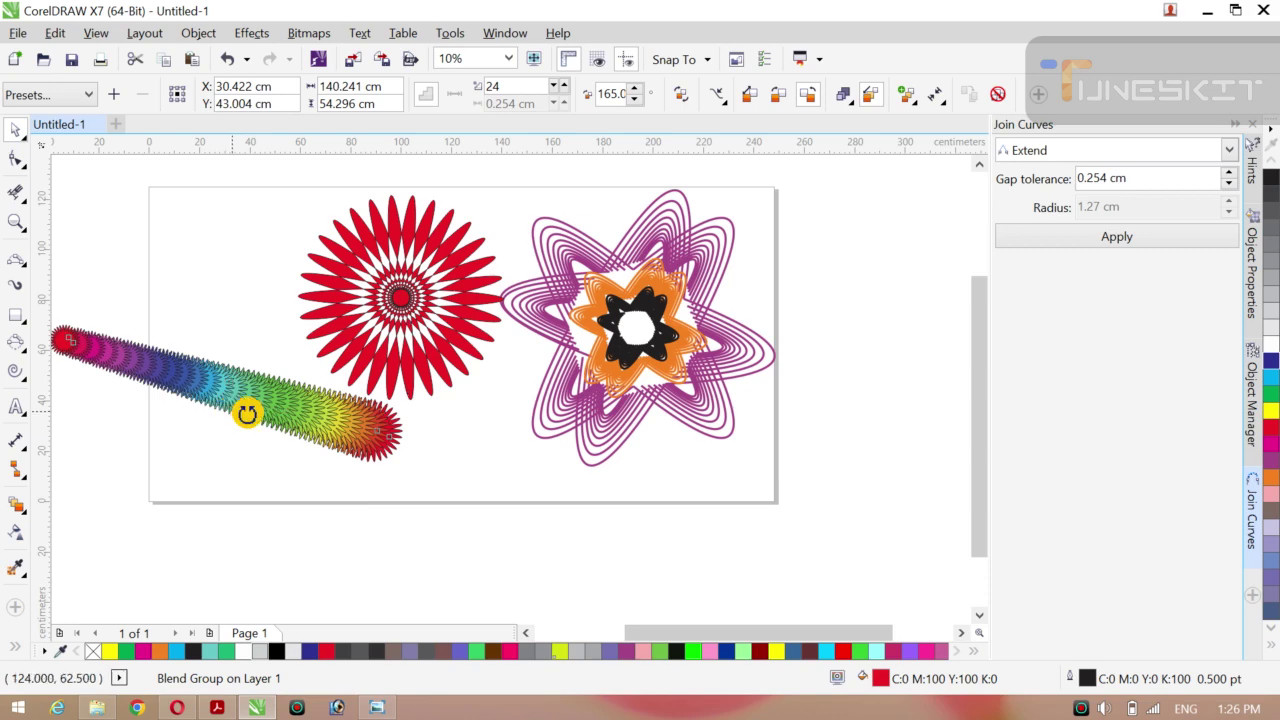
{"action": "mouse_move", "coordinate": [246, 411]}
{"action": "left_mouse_down"}
{"action": "mouse_move", "coordinate": [301, 426]}
{"action": "mouse_move", "coordinate": [234, 429]}
{"action": "left_mouse_up"}
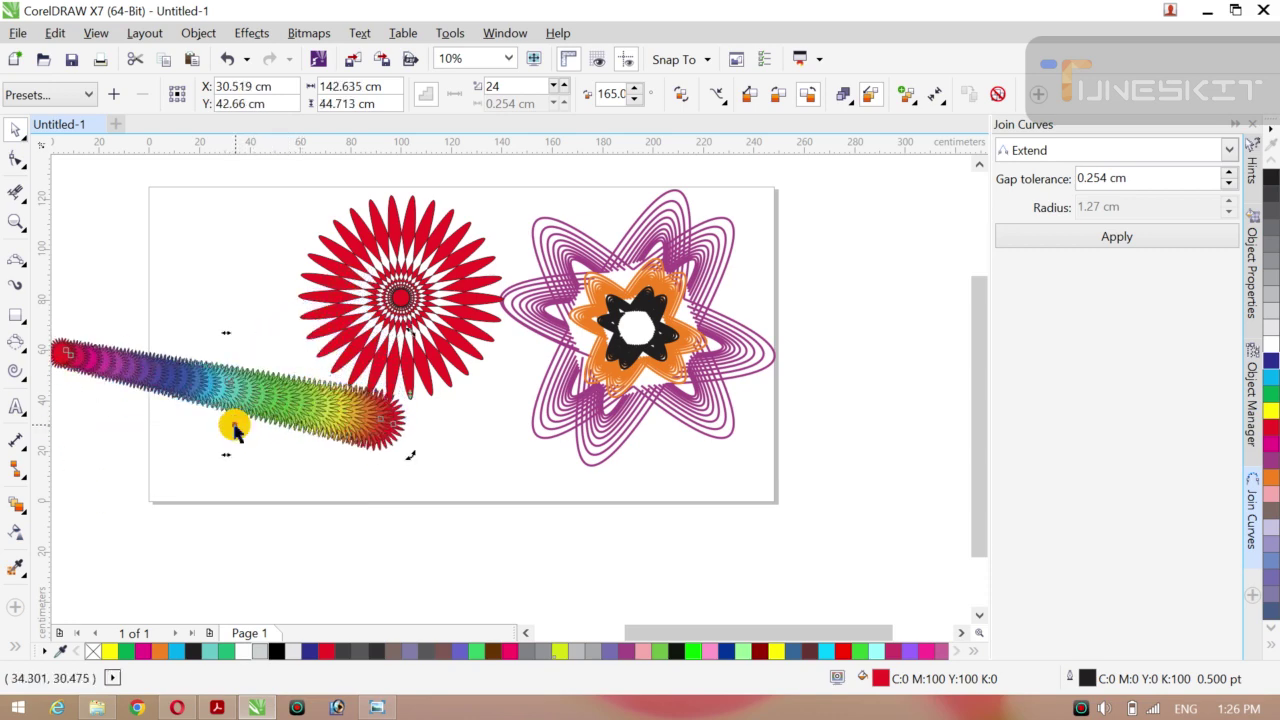
- Move the rainbow blend fully onto the page, just below the combined red flower
{"action": "left_click", "coordinate": [137, 451]}
{"action": "left_click", "coordinate": [222, 390]}
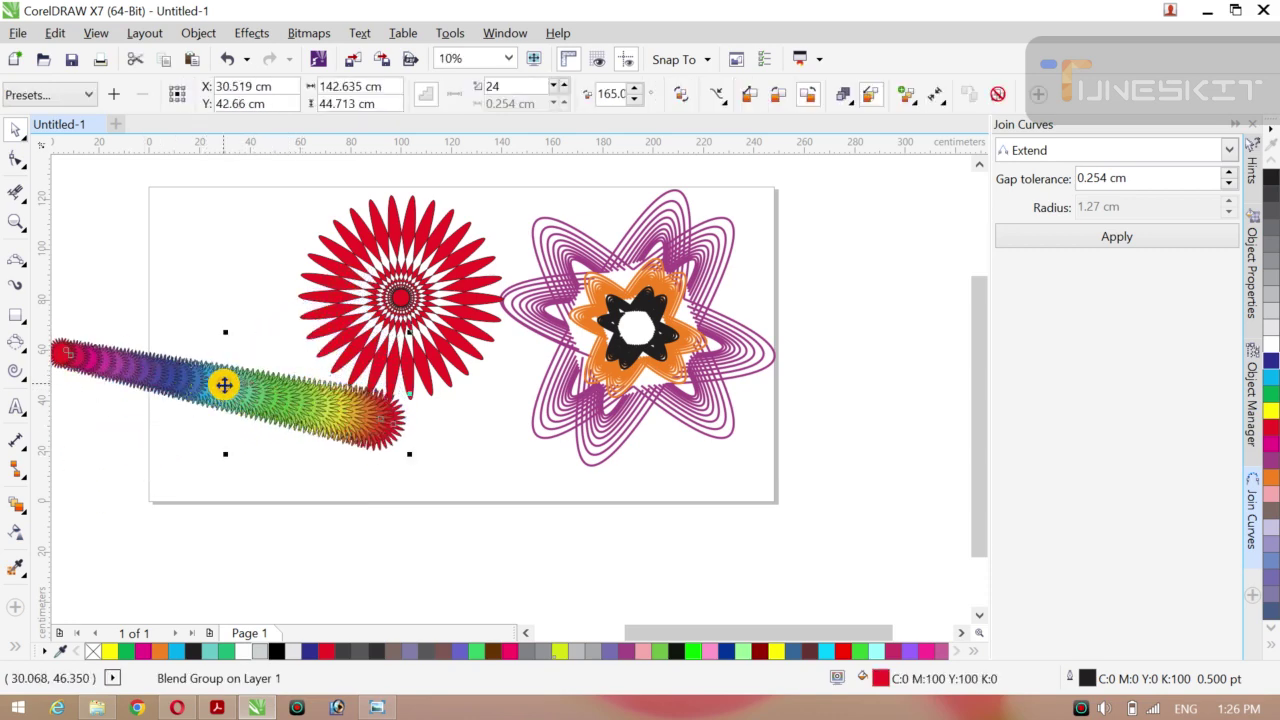
{"action": "left_click_drag", "start_coordinate": [224, 385], "coordinate": [362, 430]}
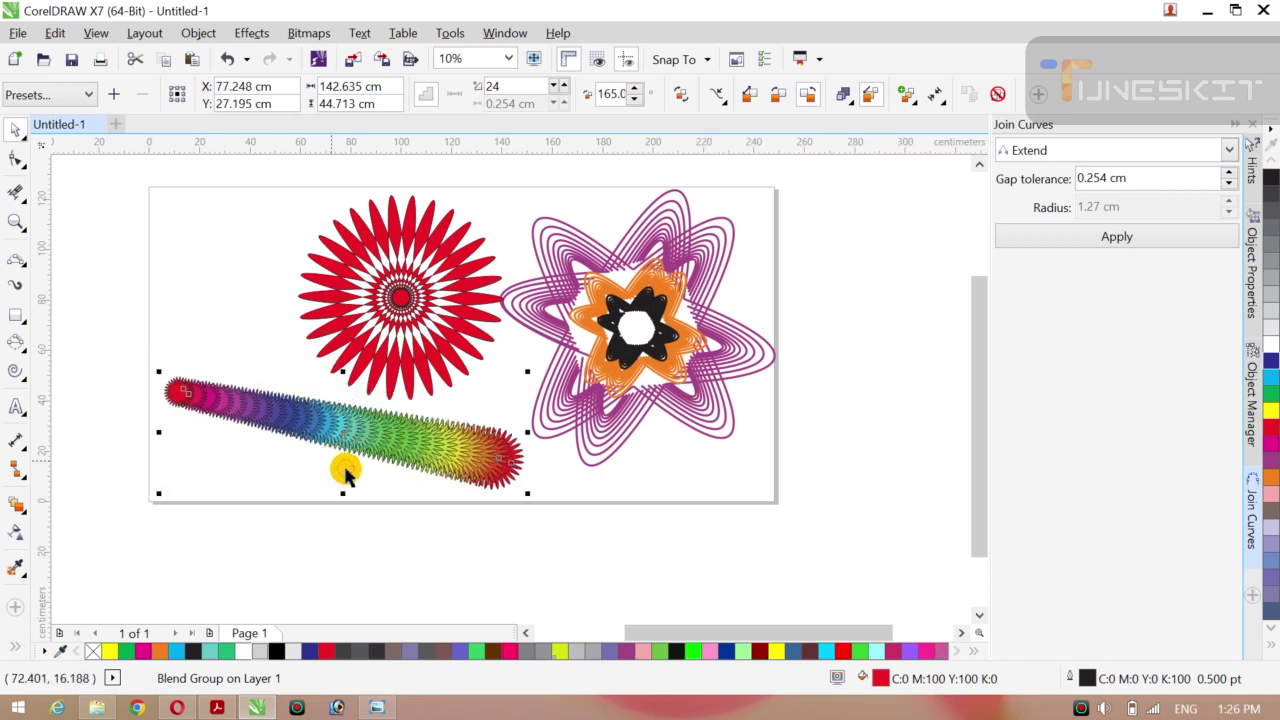
{"action": "left_click", "coordinate": [362, 505]}
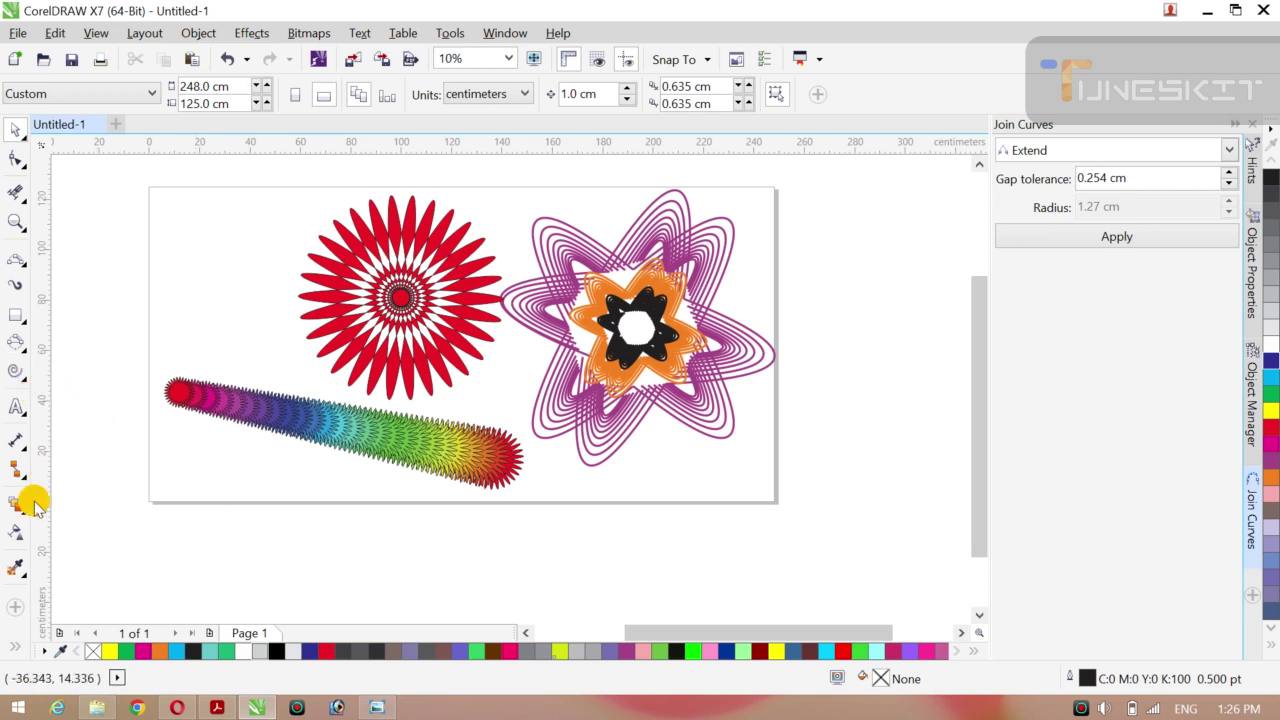
- Try a wavy banner shape about 34 × 26 cm beside the combined red flower, and delete it
{"action": "left_click", "coordinate": [27, 380]}
{"action": "left_click", "coordinate": [26, 381]}
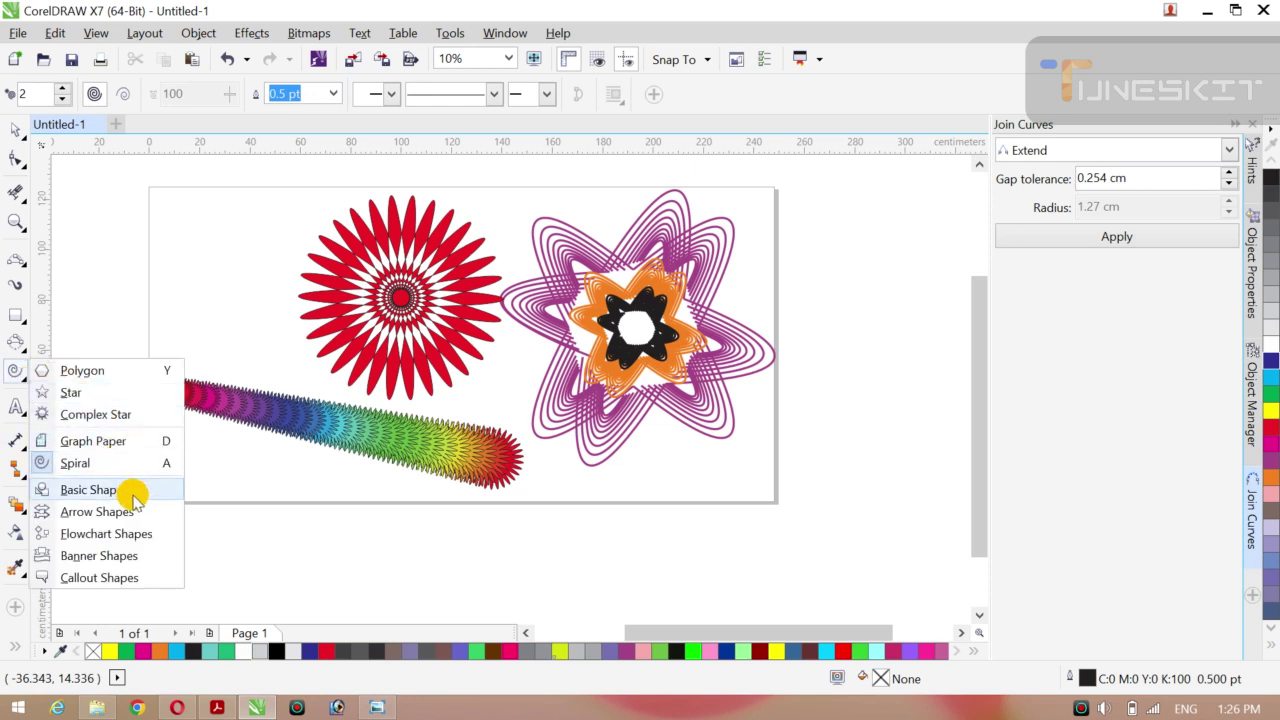
{"action": "left_click", "coordinate": [120, 559]}
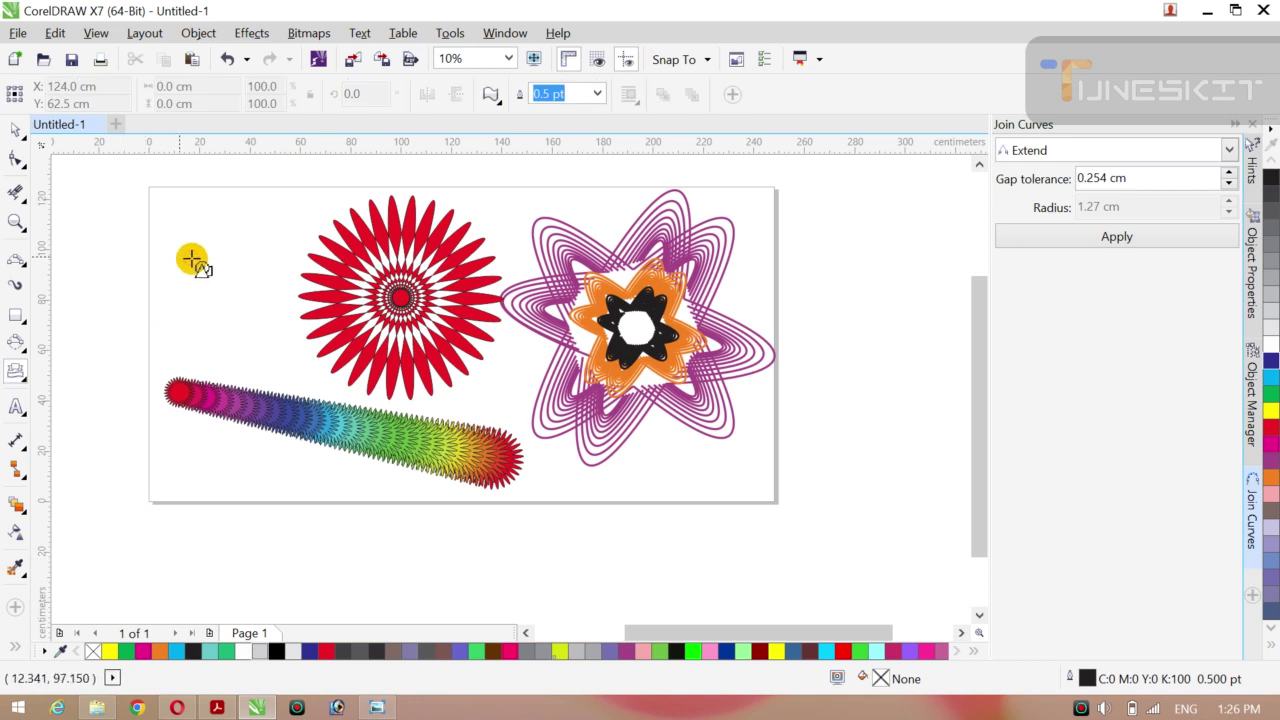
{"action": "left_click_drag", "start_coordinate": [192, 259], "coordinate": [264, 321]}
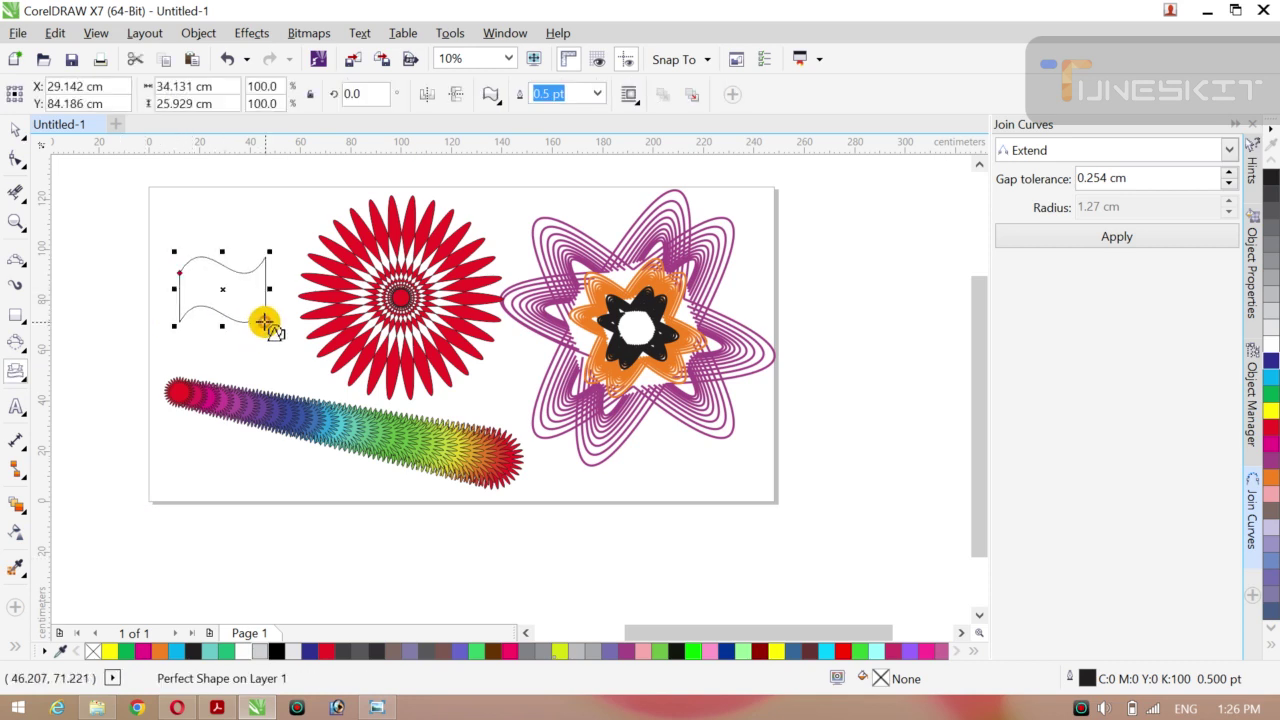
{"action": "key", "text": "Delete"}
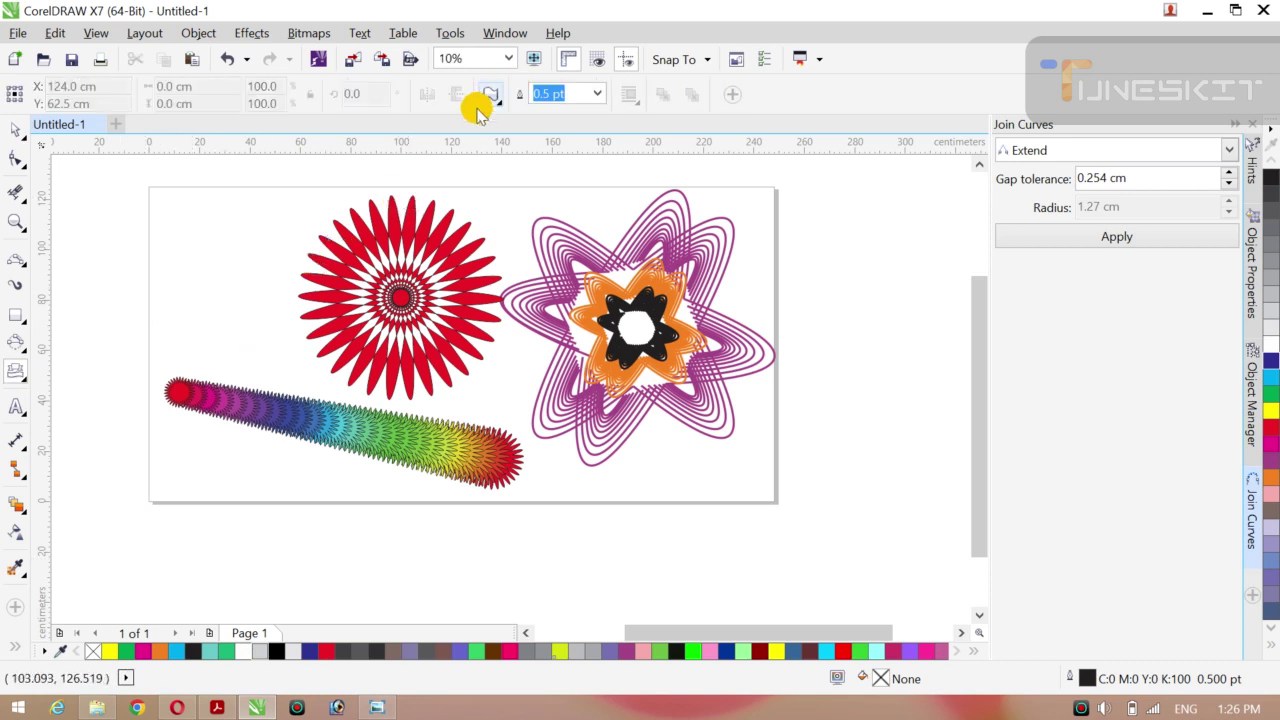
- Draw a folded ribbon banner about 46 × 26 cm in the empty upper-left area of the page
{"action": "left_click", "coordinate": [498, 100]}
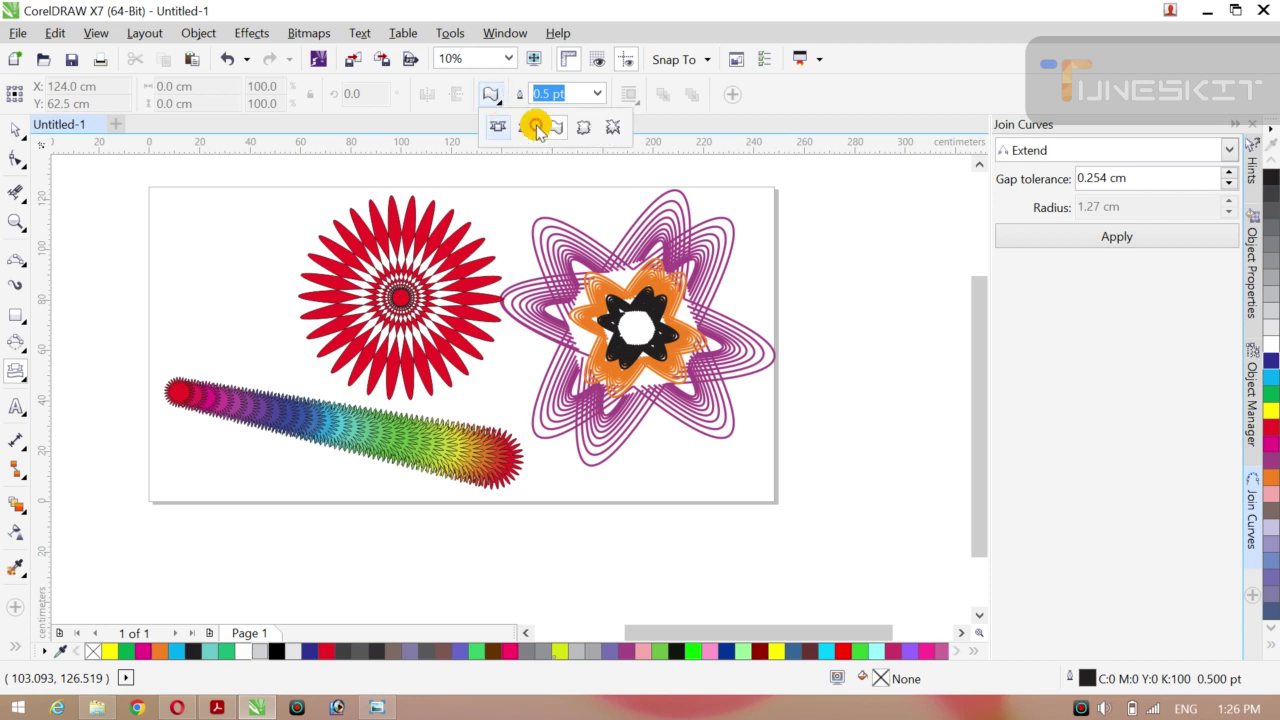
{"action": "left_click", "coordinate": [527, 132]}
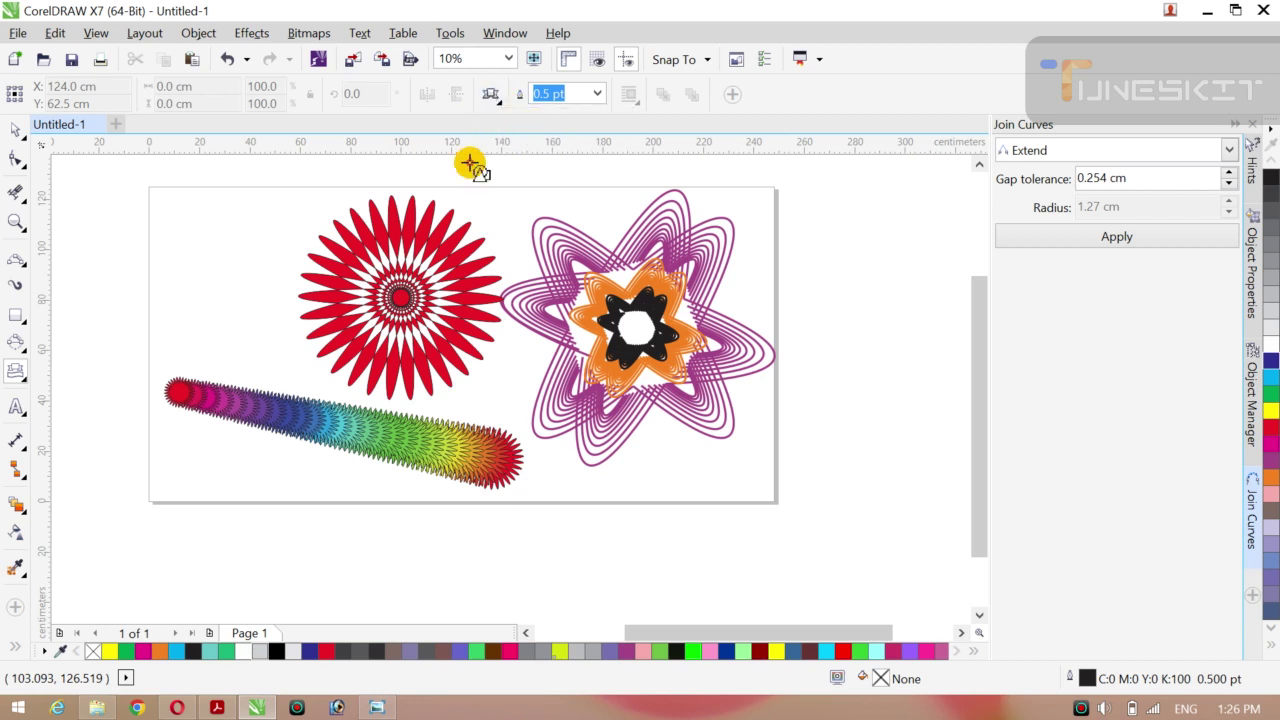
{"action": "left_click_drag", "start_coordinate": [170, 240], "coordinate": [287, 305]}
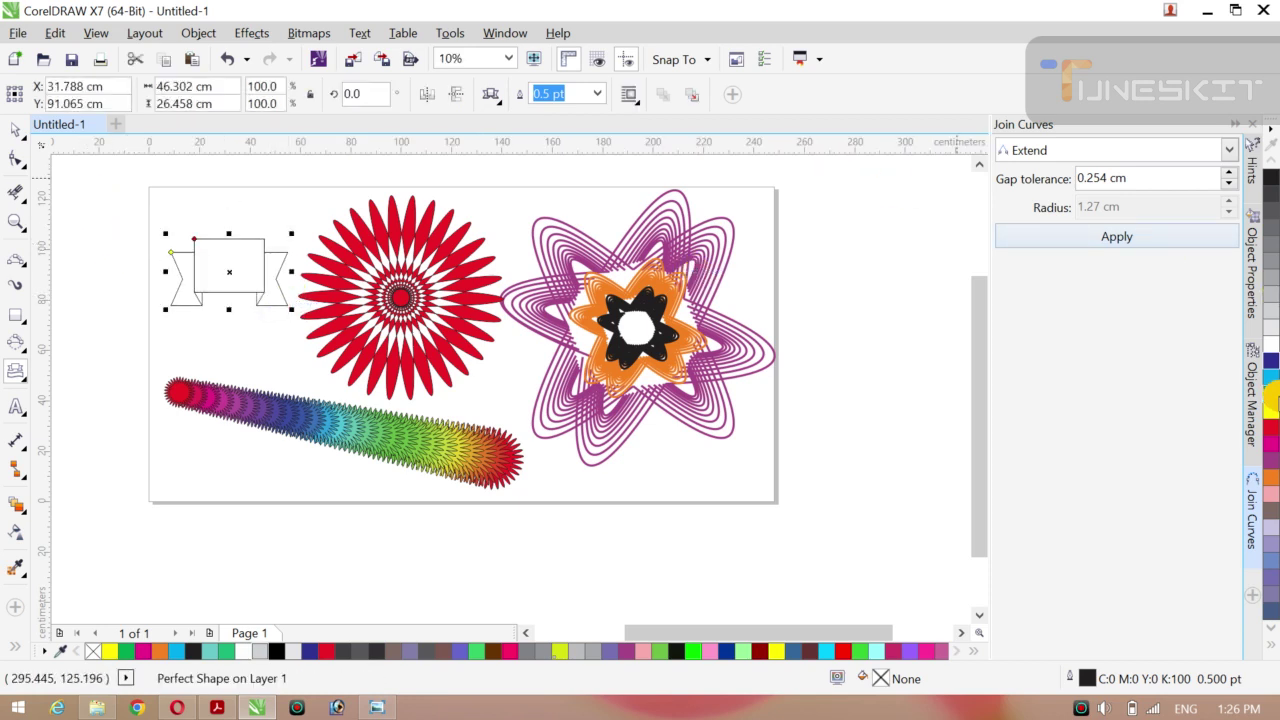
- Fill the ribbon banner with green C:100 Y:100 and set its outline width to 2.0 pt
{"action": "left_click", "coordinate": [1268, 393]}
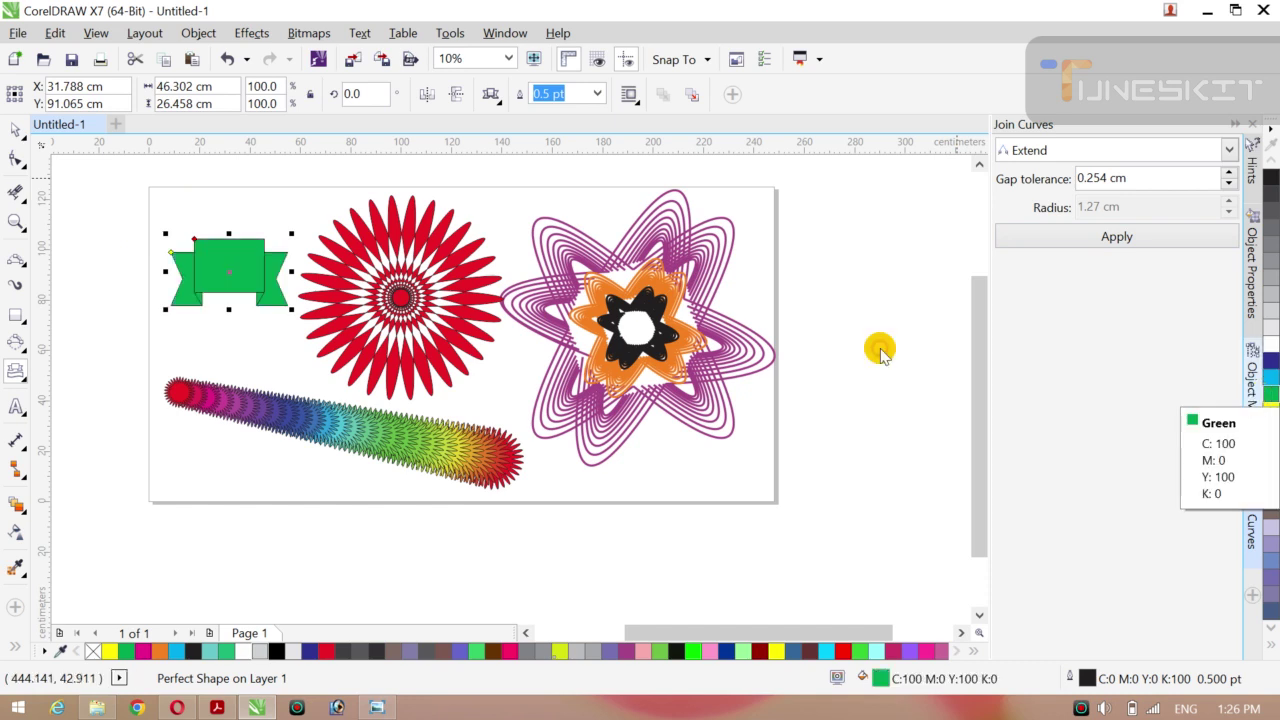
{"action": "left_click", "coordinate": [597, 94]}
{"action": "left_click", "coordinate": [563, 113]}
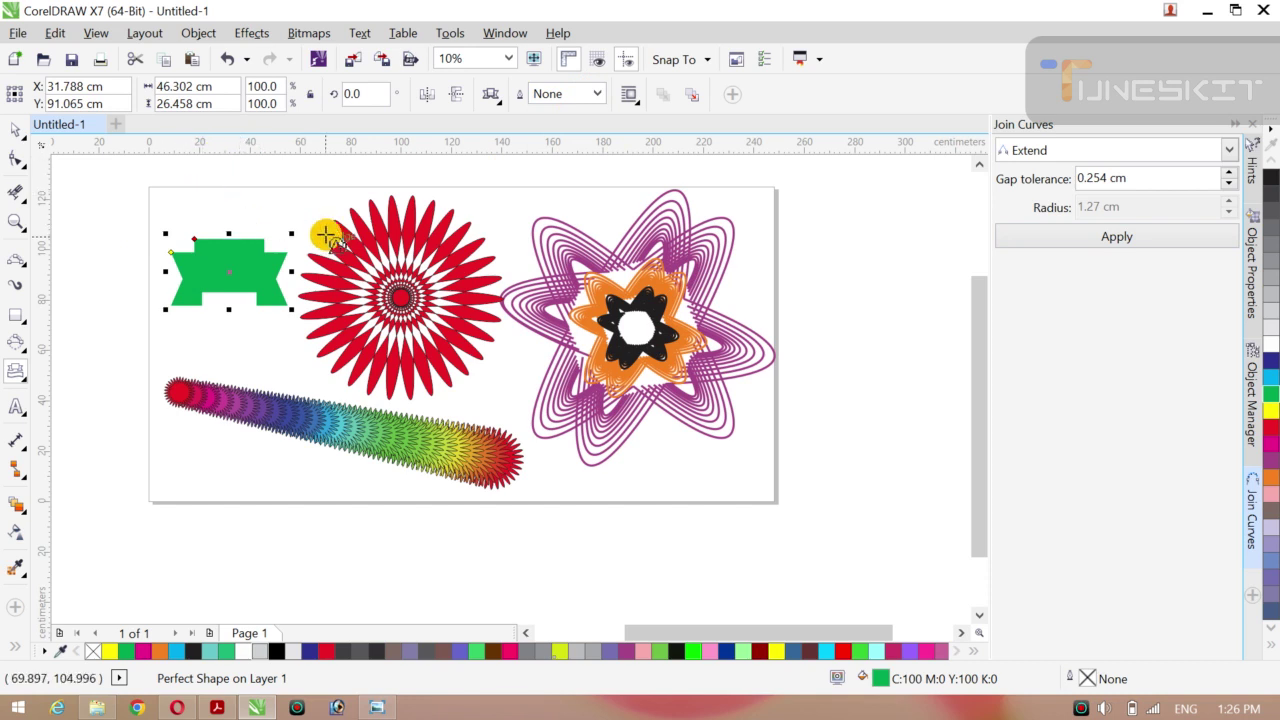
{"action": "left_click", "coordinate": [597, 94]}
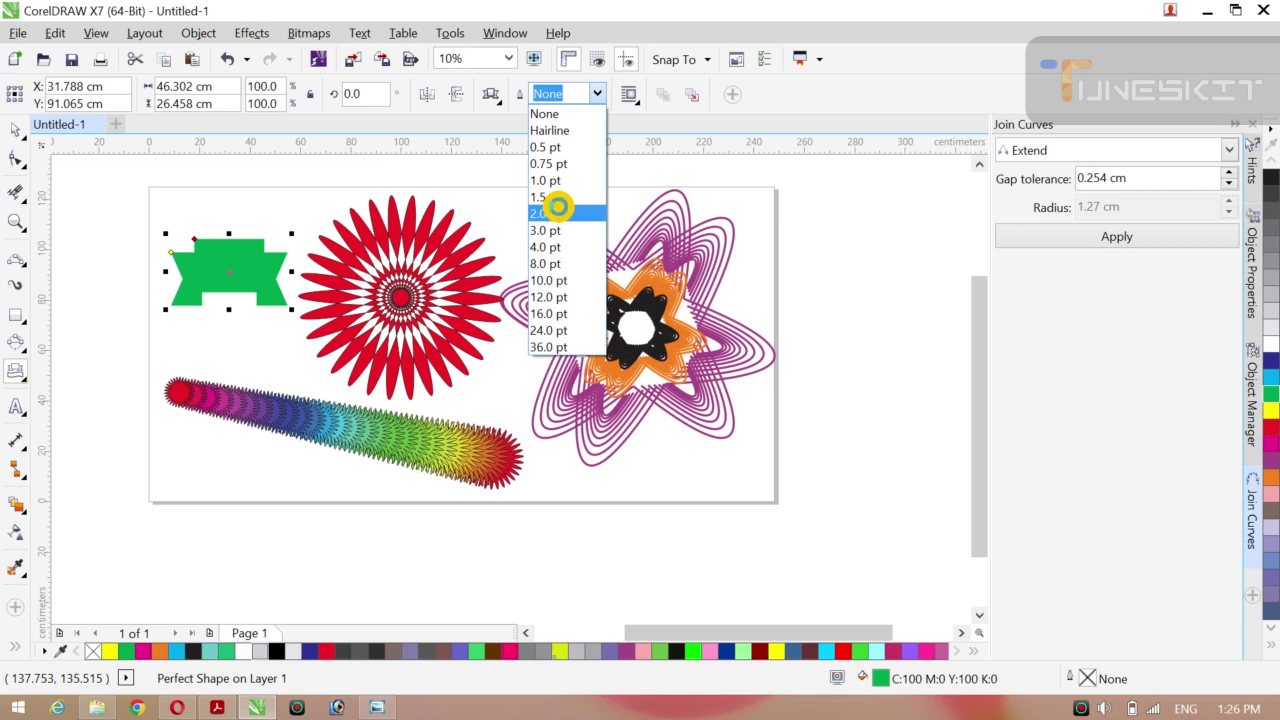
{"action": "left_click", "coordinate": [558, 212]}
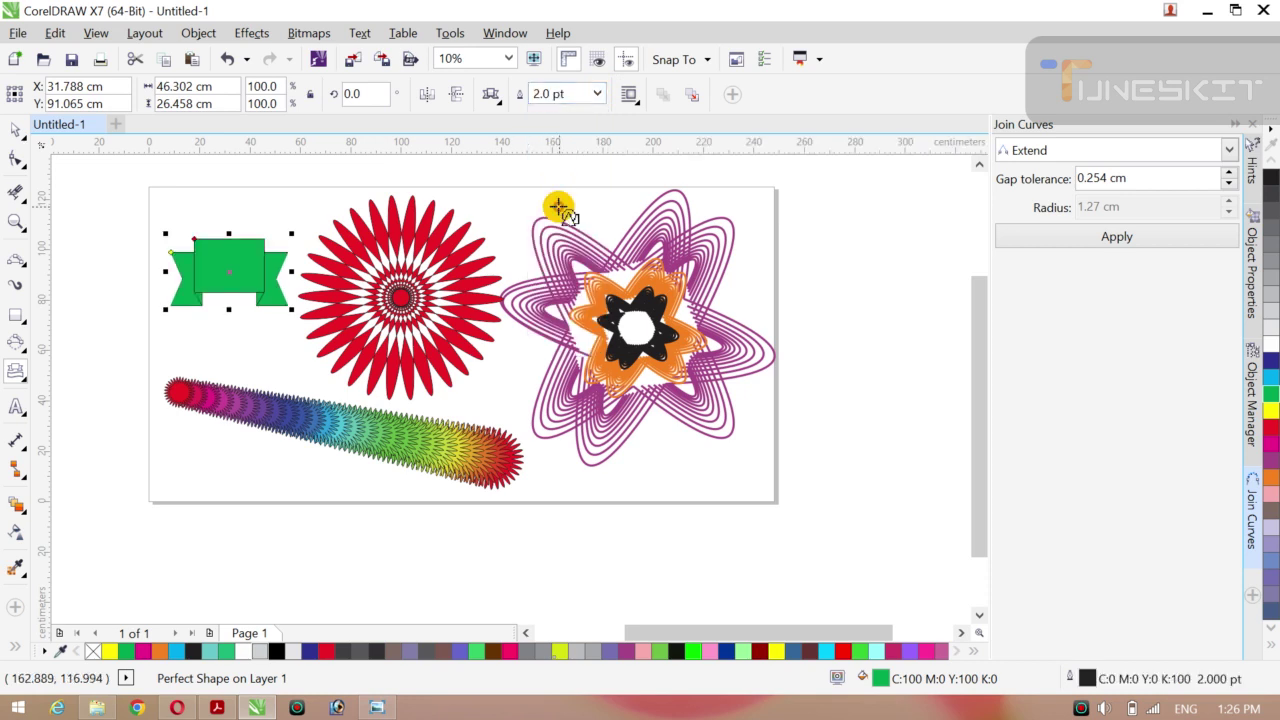
{"action": "left_click", "coordinate": [24, 140]}
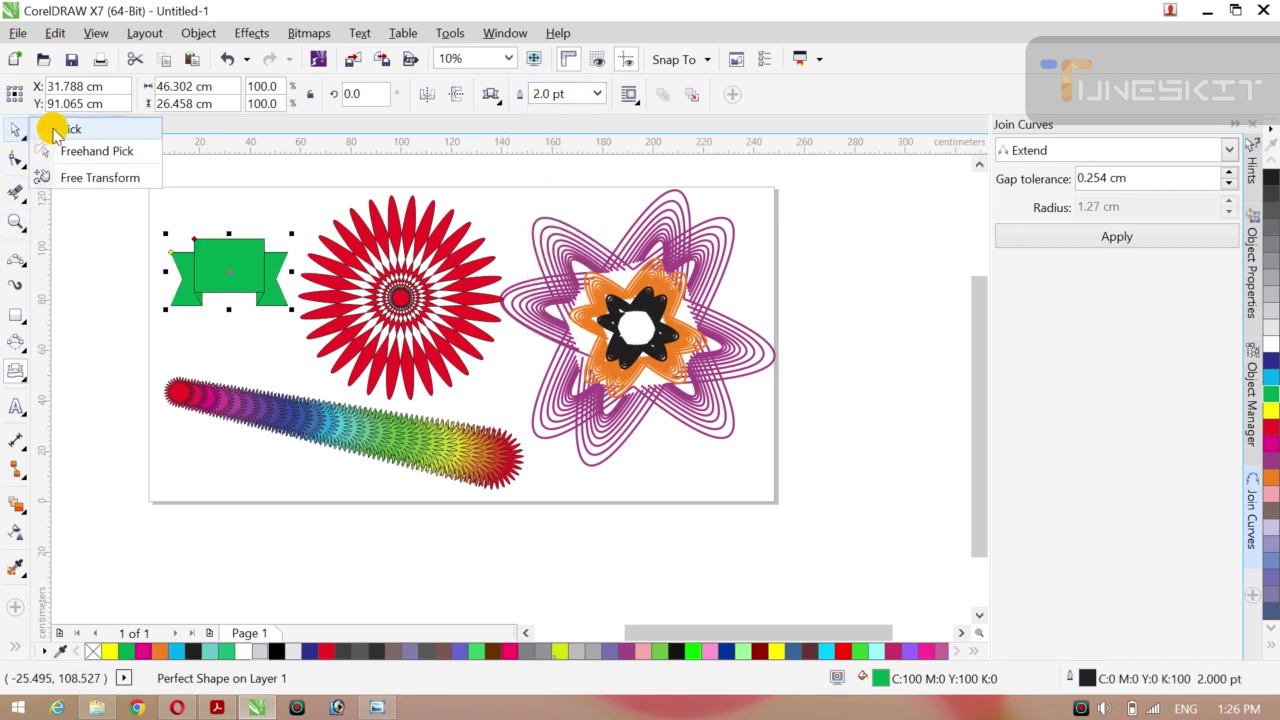
{"action": "left_click", "coordinate": [55, 131]}
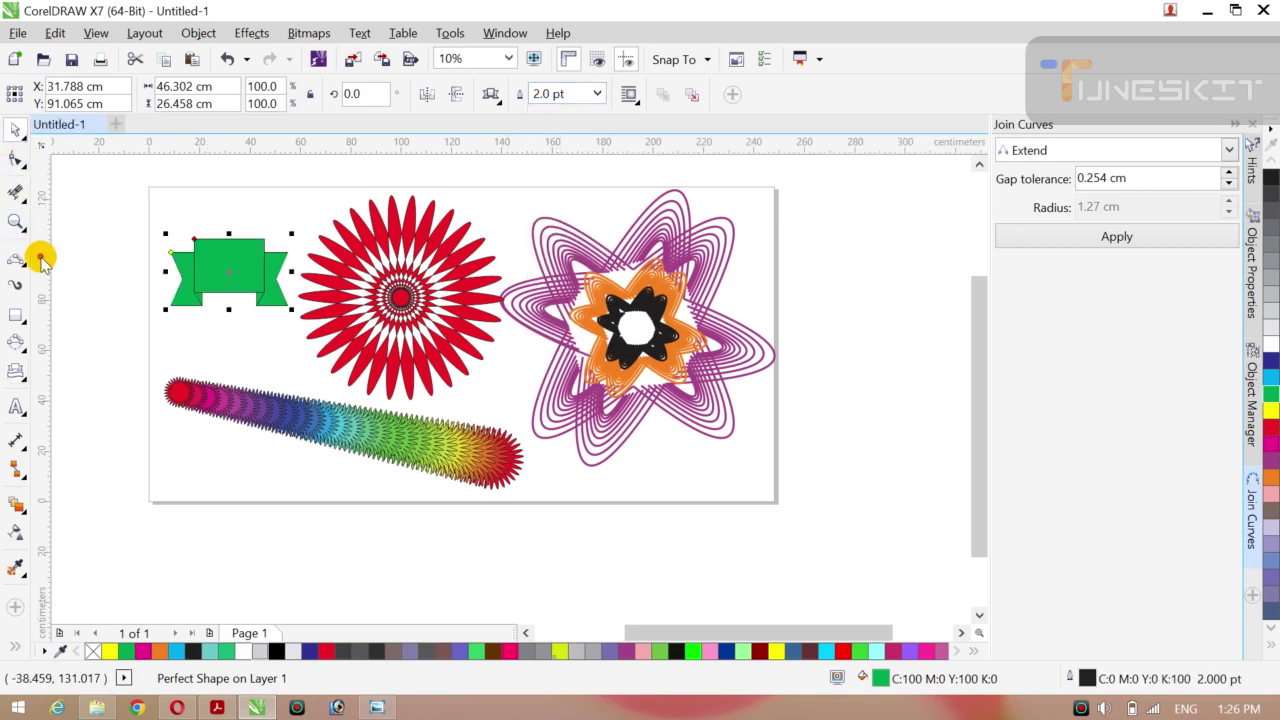
- Add the artistic text "M" in Arial at 200 pt, outside the page's left edge
{"action": "left_click", "coordinate": [16, 406]}
{"action": "left_click", "coordinate": [104, 348]}
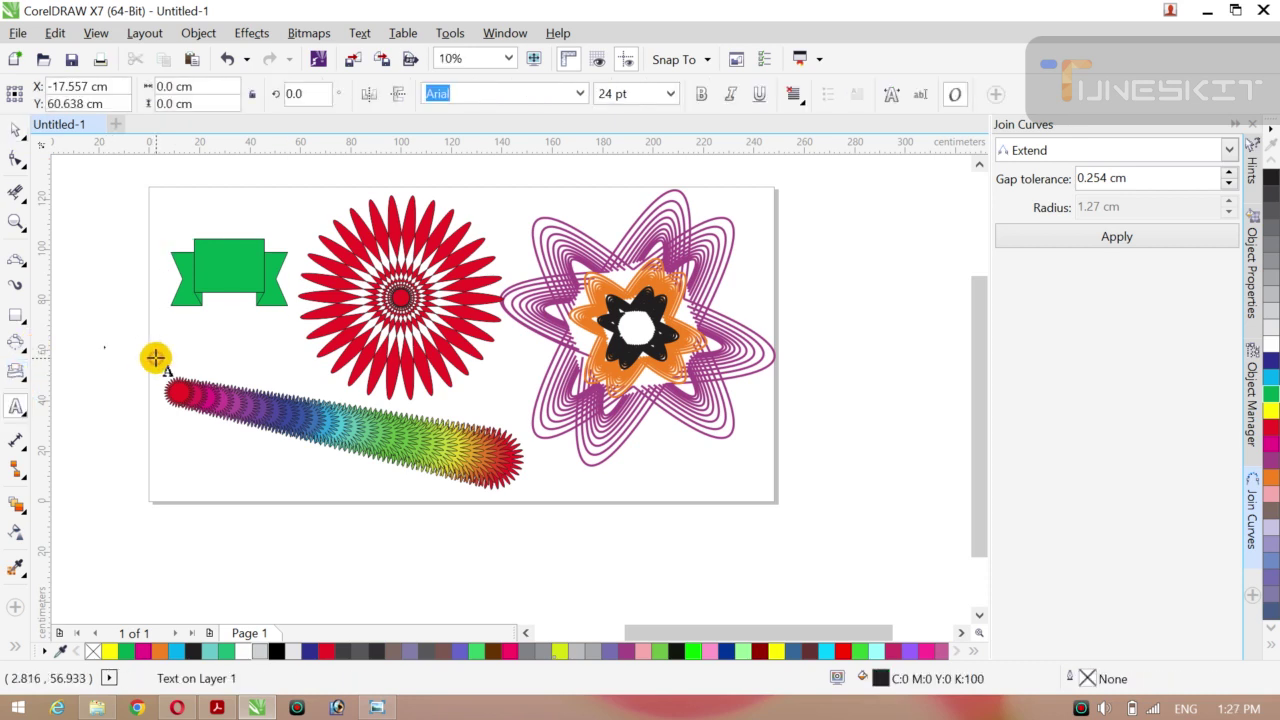
{"action": "left_click", "coordinate": [670, 93]}
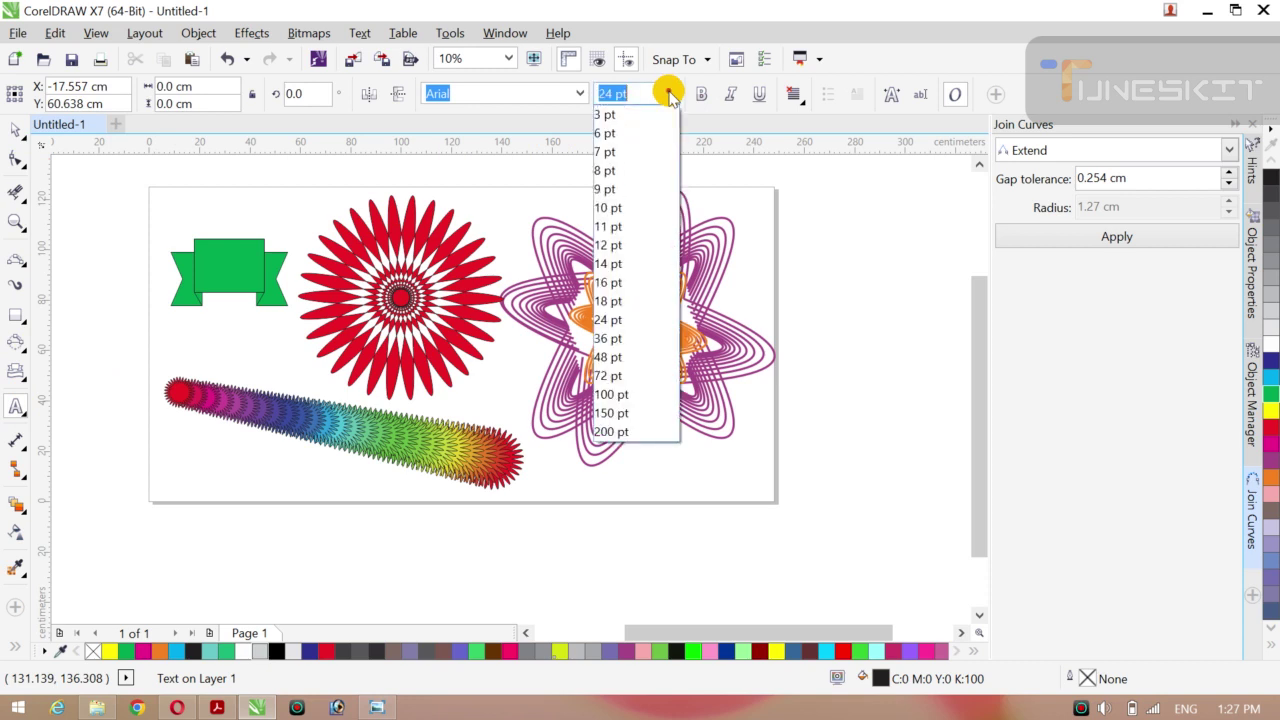
{"action": "left_click", "coordinate": [605, 430]}
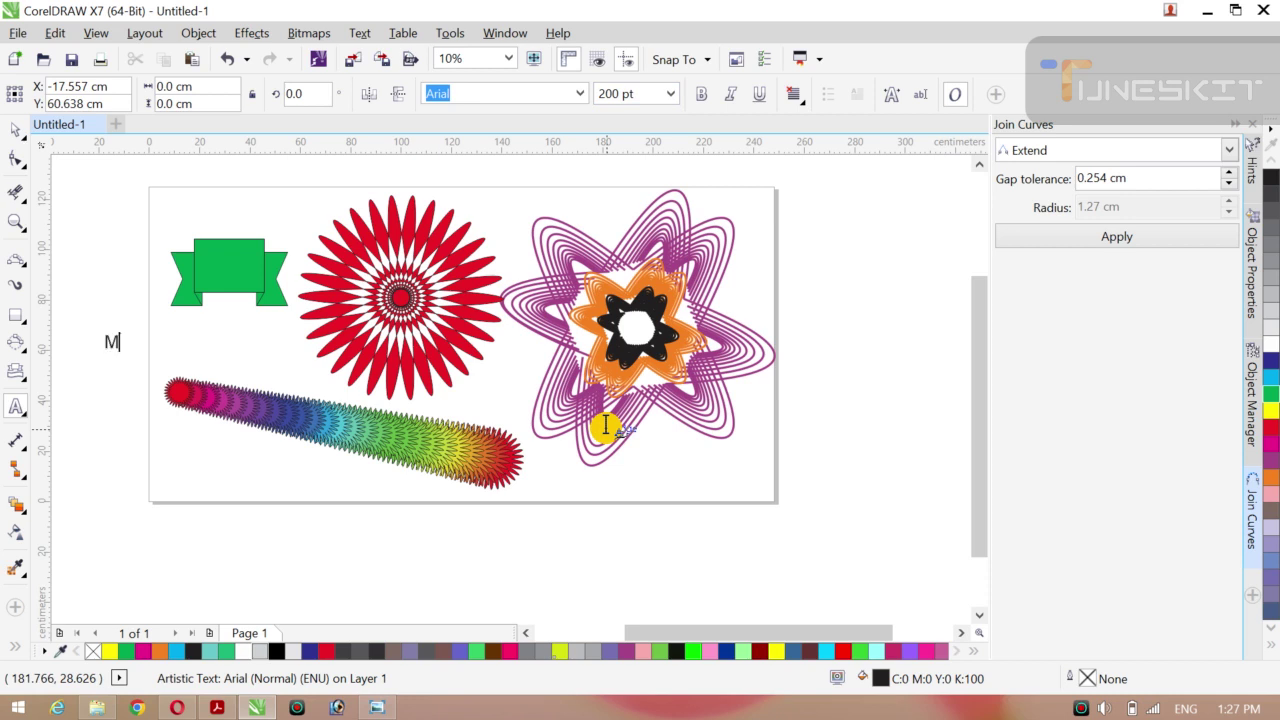
{"action": "key", "text": "Escape"}
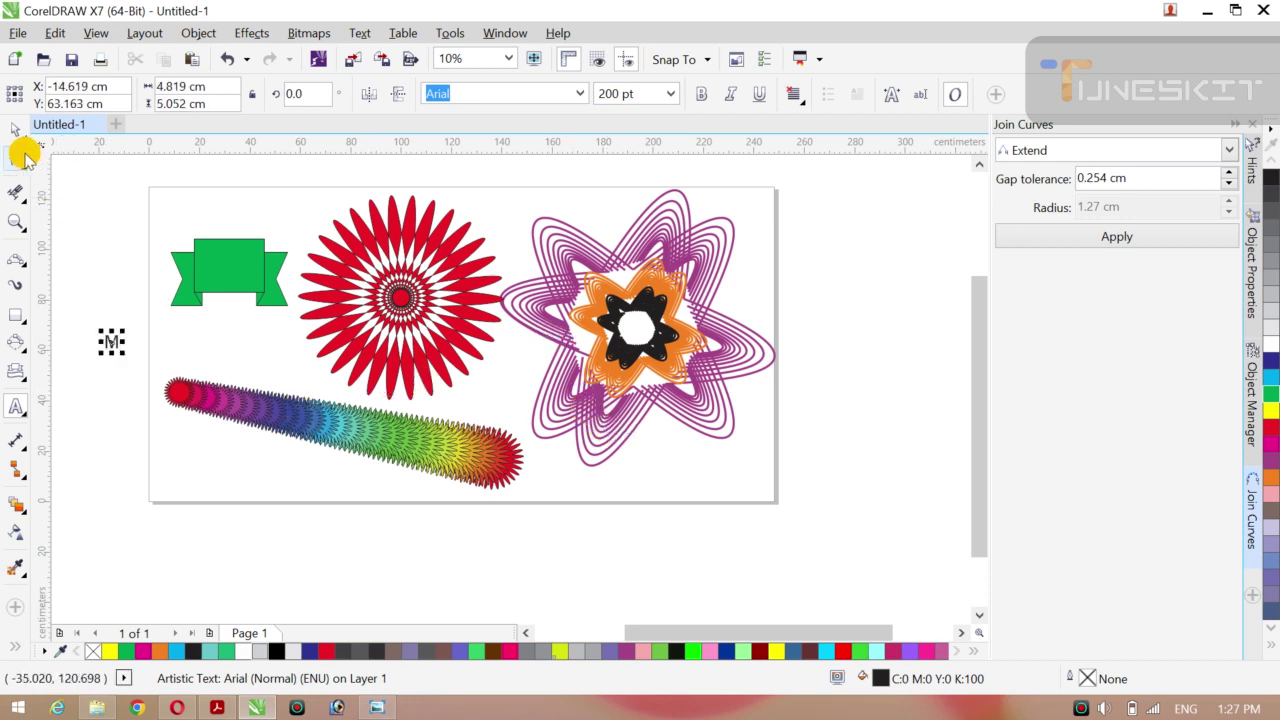
- Enlarge the letter M to about 514 pt and make it bold
{"action": "left_click", "coordinate": [20, 136]}
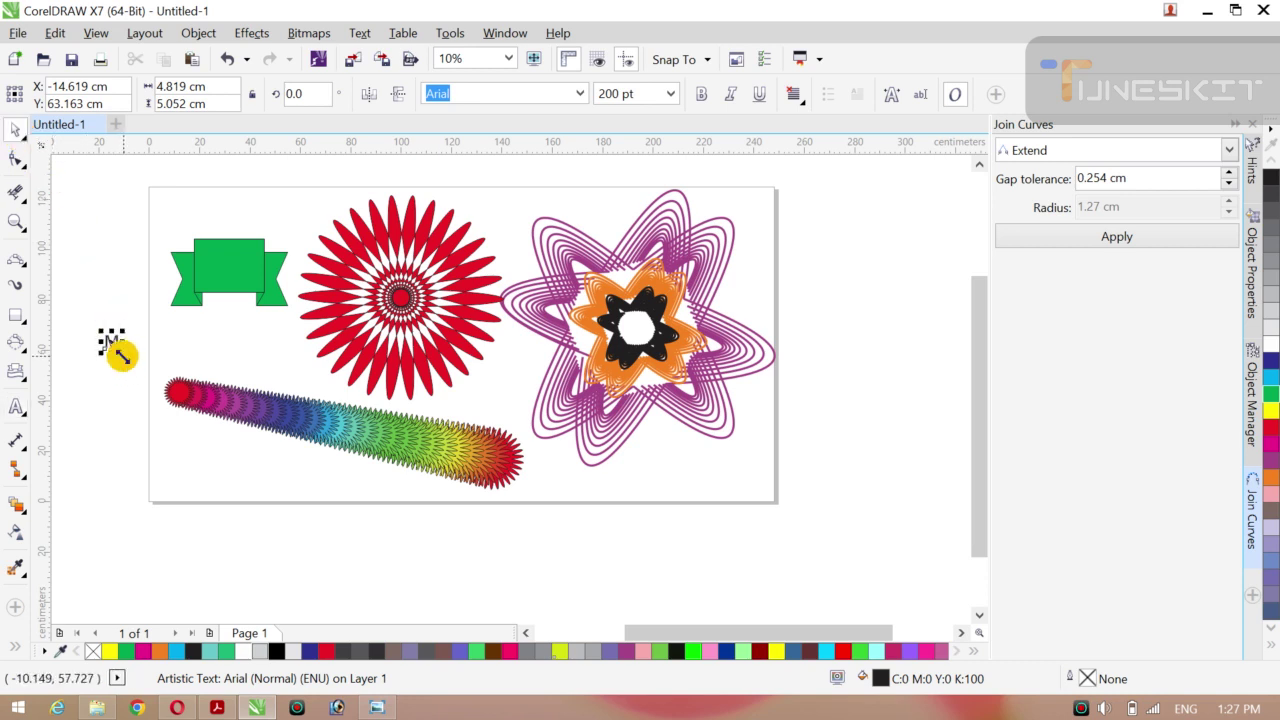
{"action": "left_click_drag", "start_coordinate": [122, 356], "coordinate": [136, 366]}
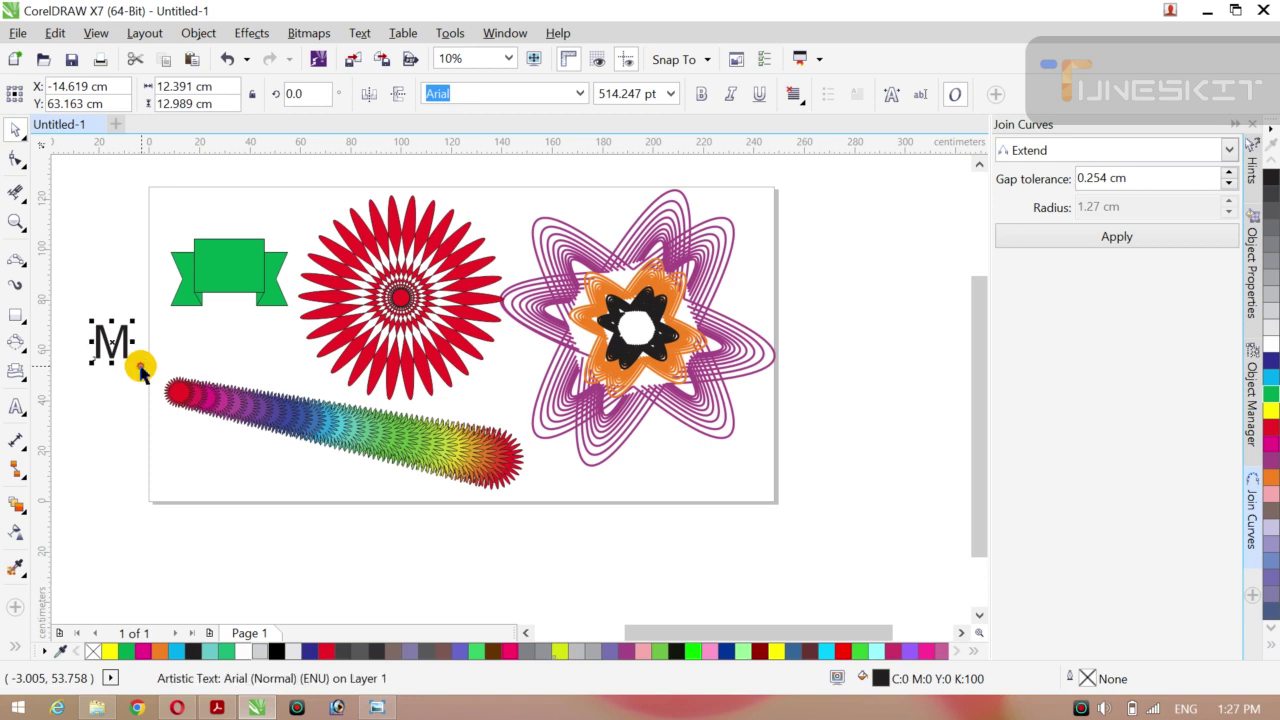
{"action": "left_click", "coordinate": [701, 97]}
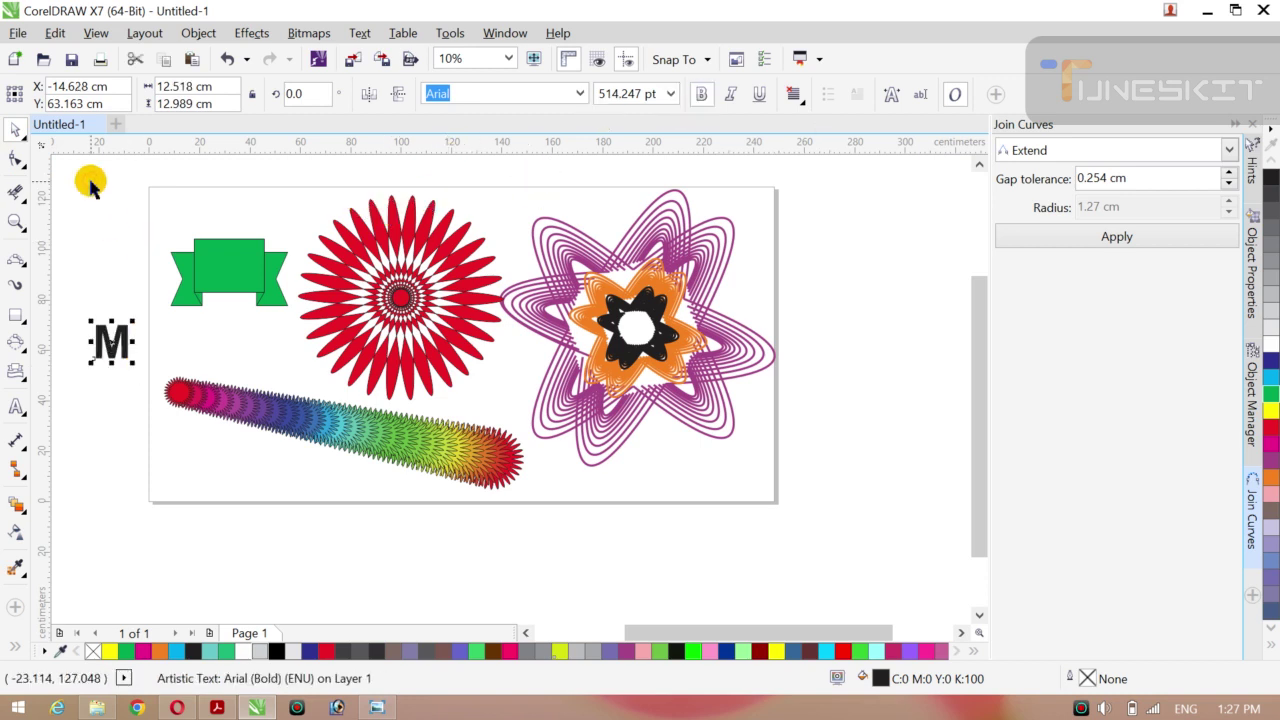
- Move the bold letter M onto the centre of the green ribbon banner
{"action": "left_click", "coordinate": [100, 238]}
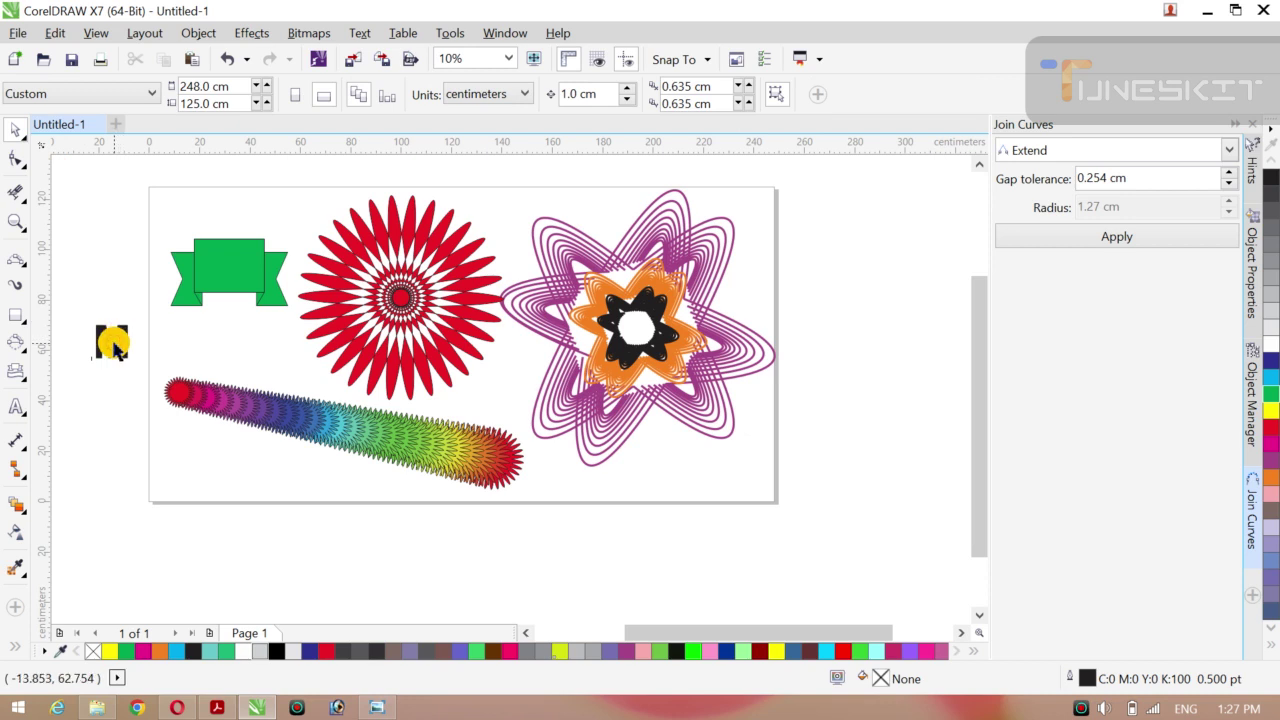
{"action": "left_click", "coordinate": [113, 349]}
{"action": "left_click_drag", "start_coordinate": [113, 340], "coordinate": [227, 263]}
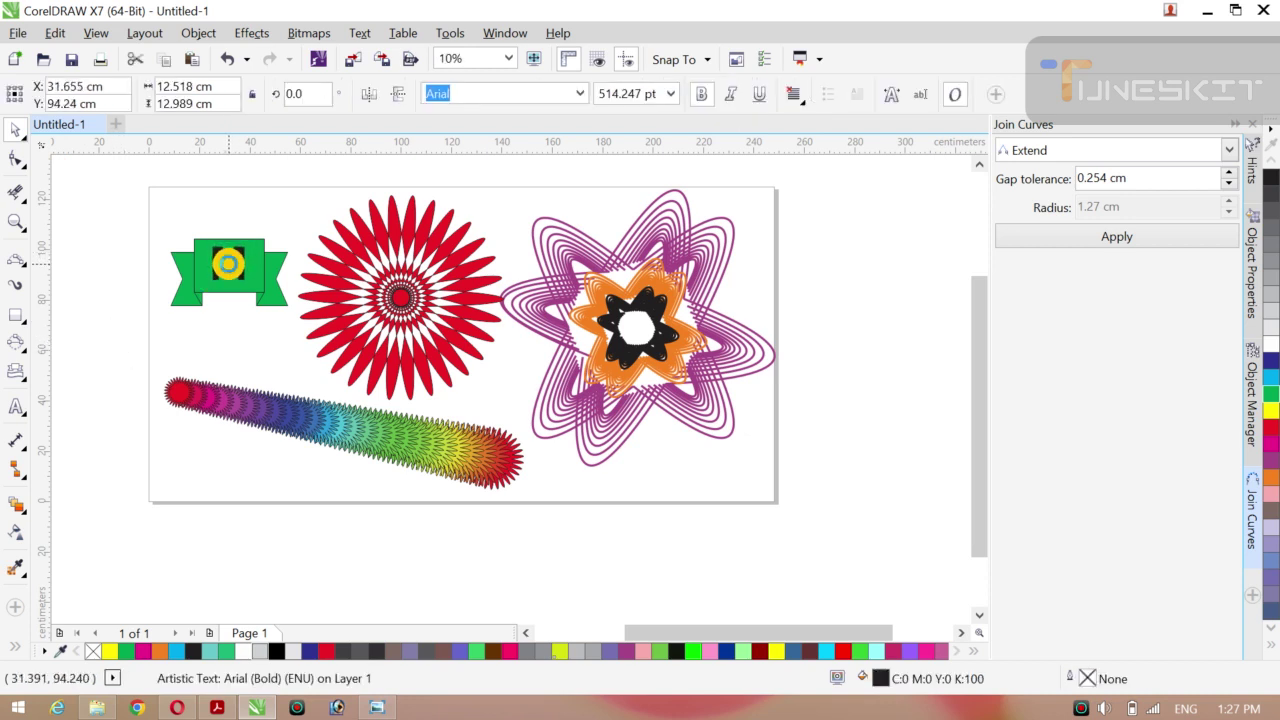